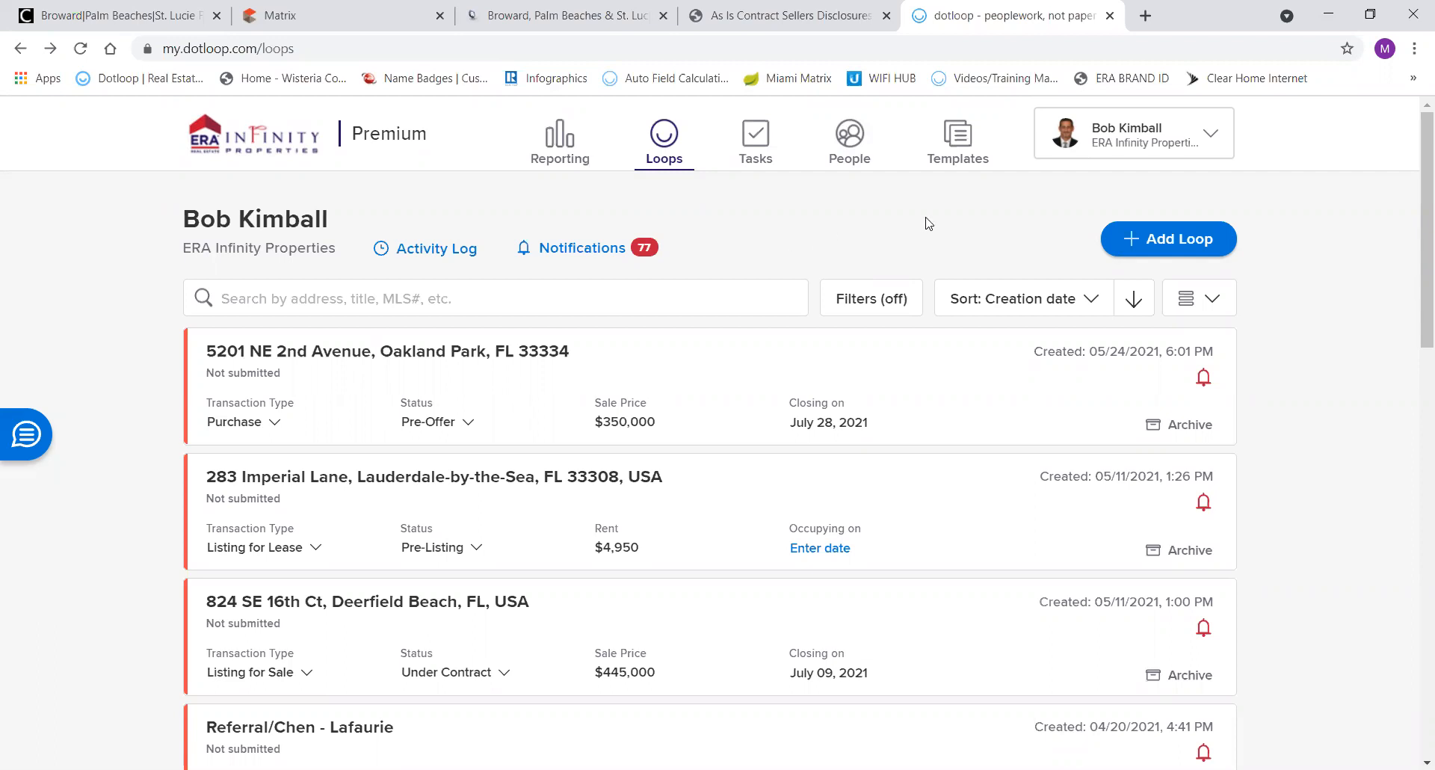
Start a new loop and bring up the property's listing in the Matrix MLS tab.
click(1161, 241)
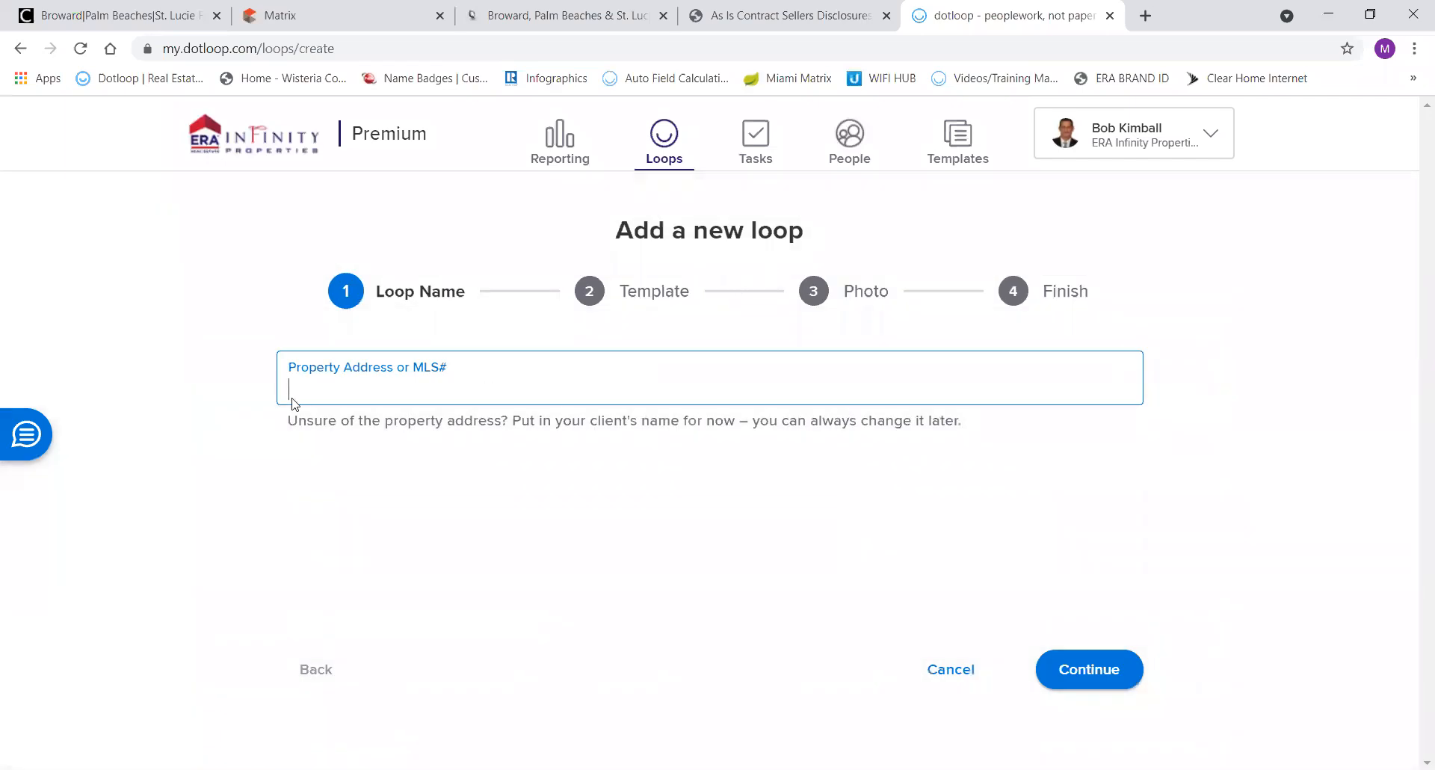
click(343, 23)
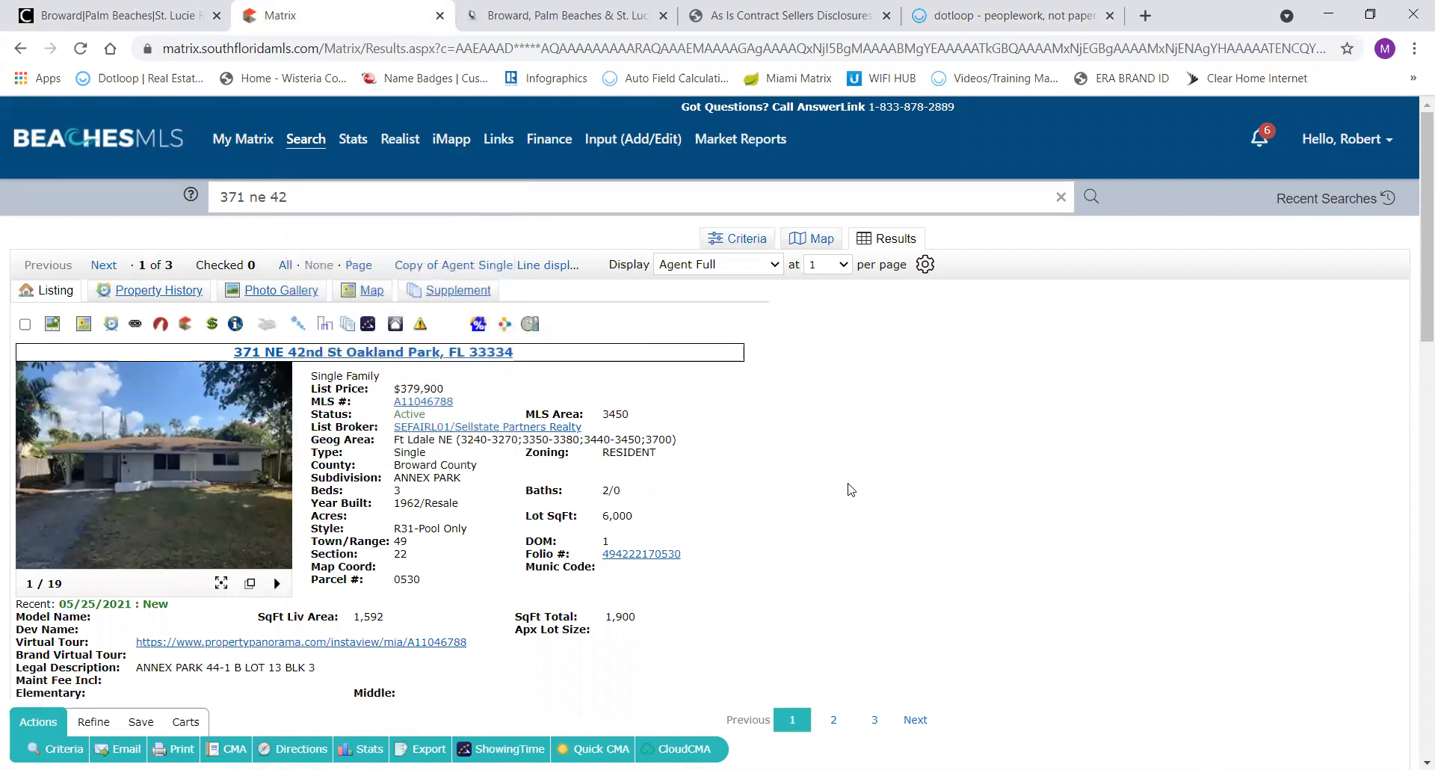
triple_click(586, 393)
click(660, 380)
drag(454, 403, 391, 408)
key(ctrl+c)
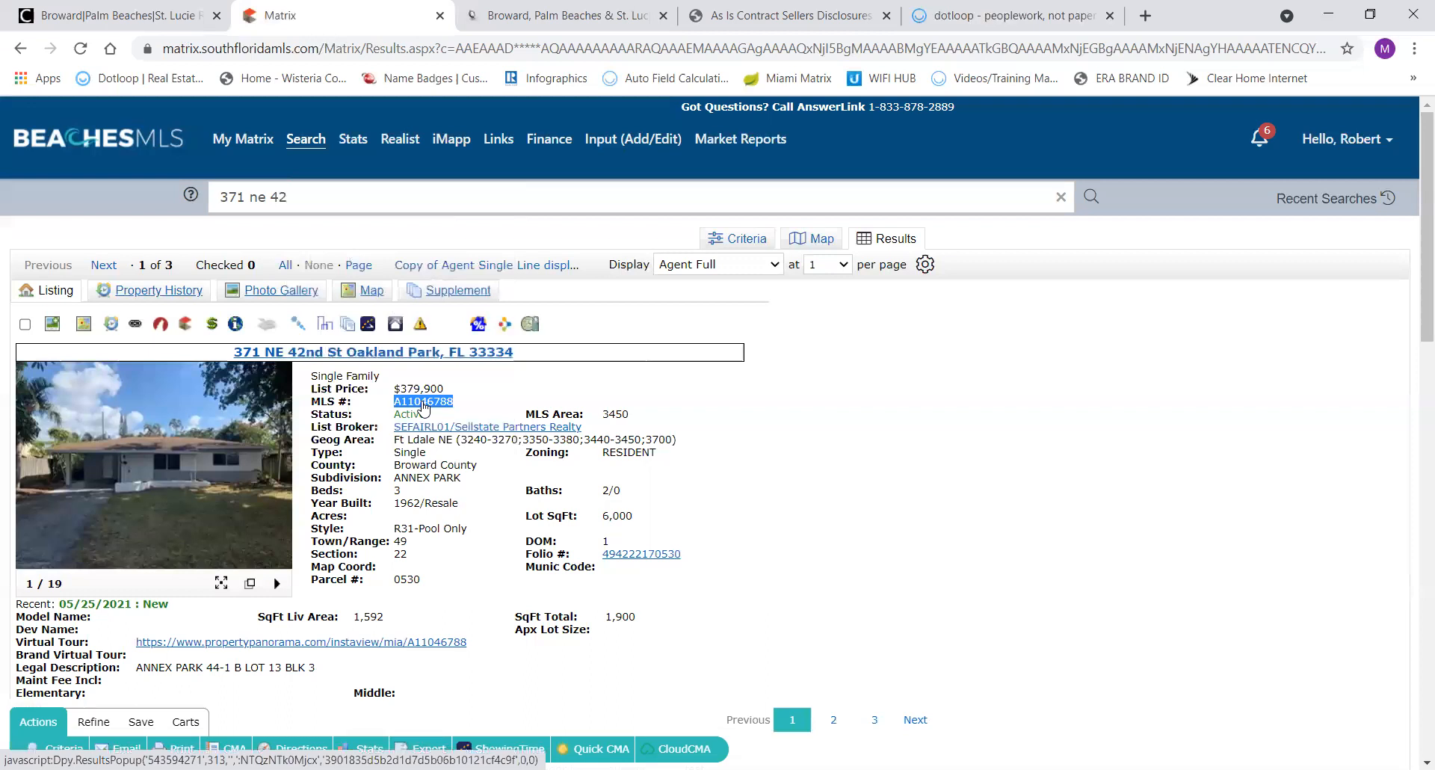
click(958, 17)
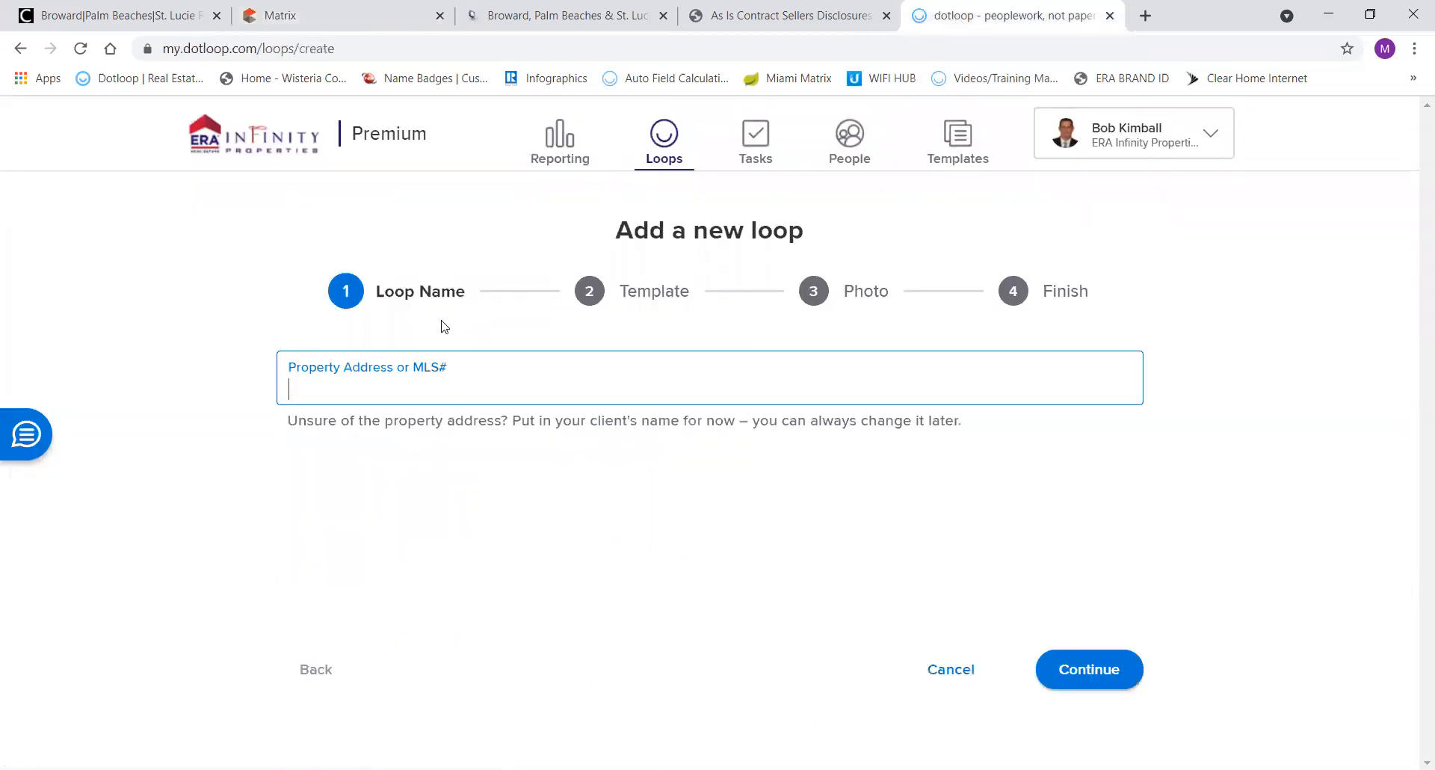
click(386, 377)
text(A11046780)
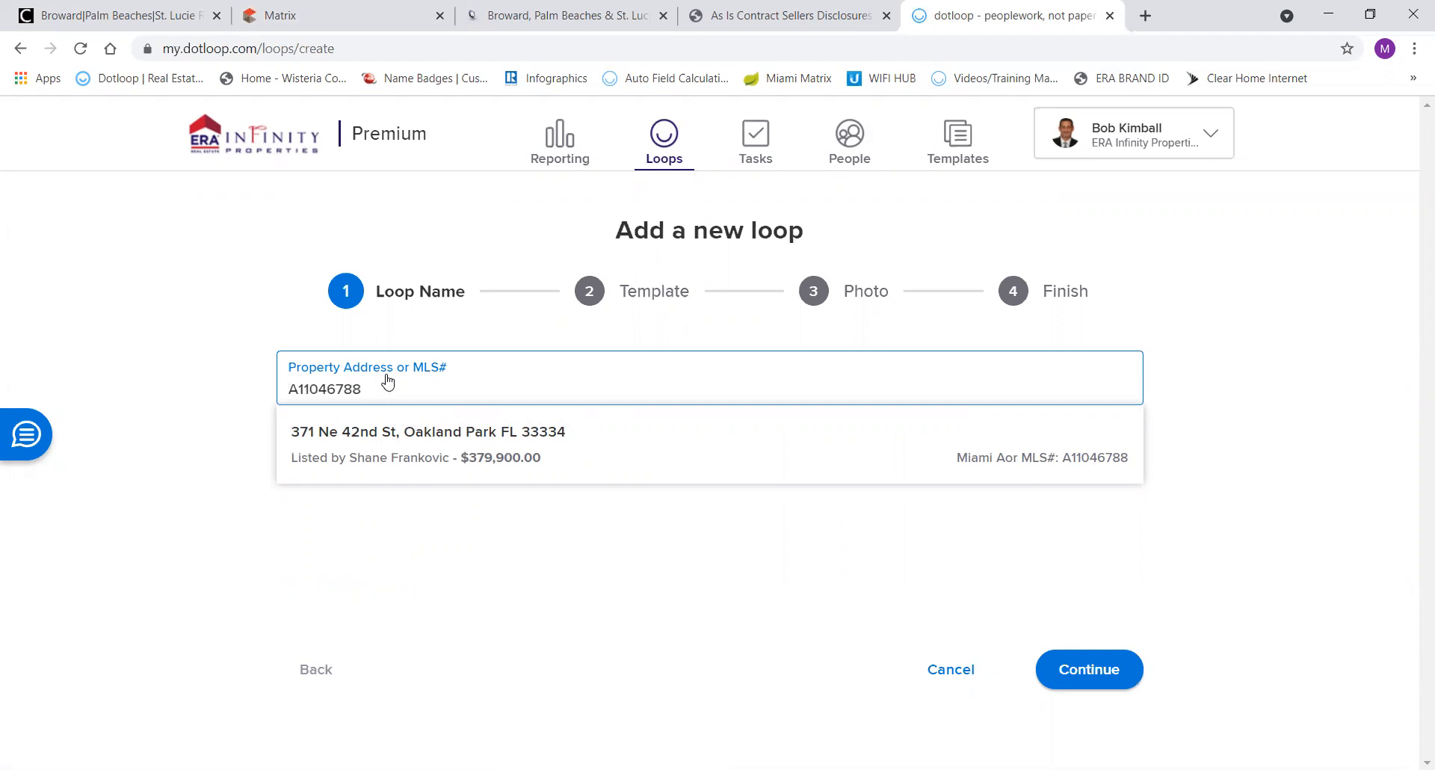
click(392, 465)
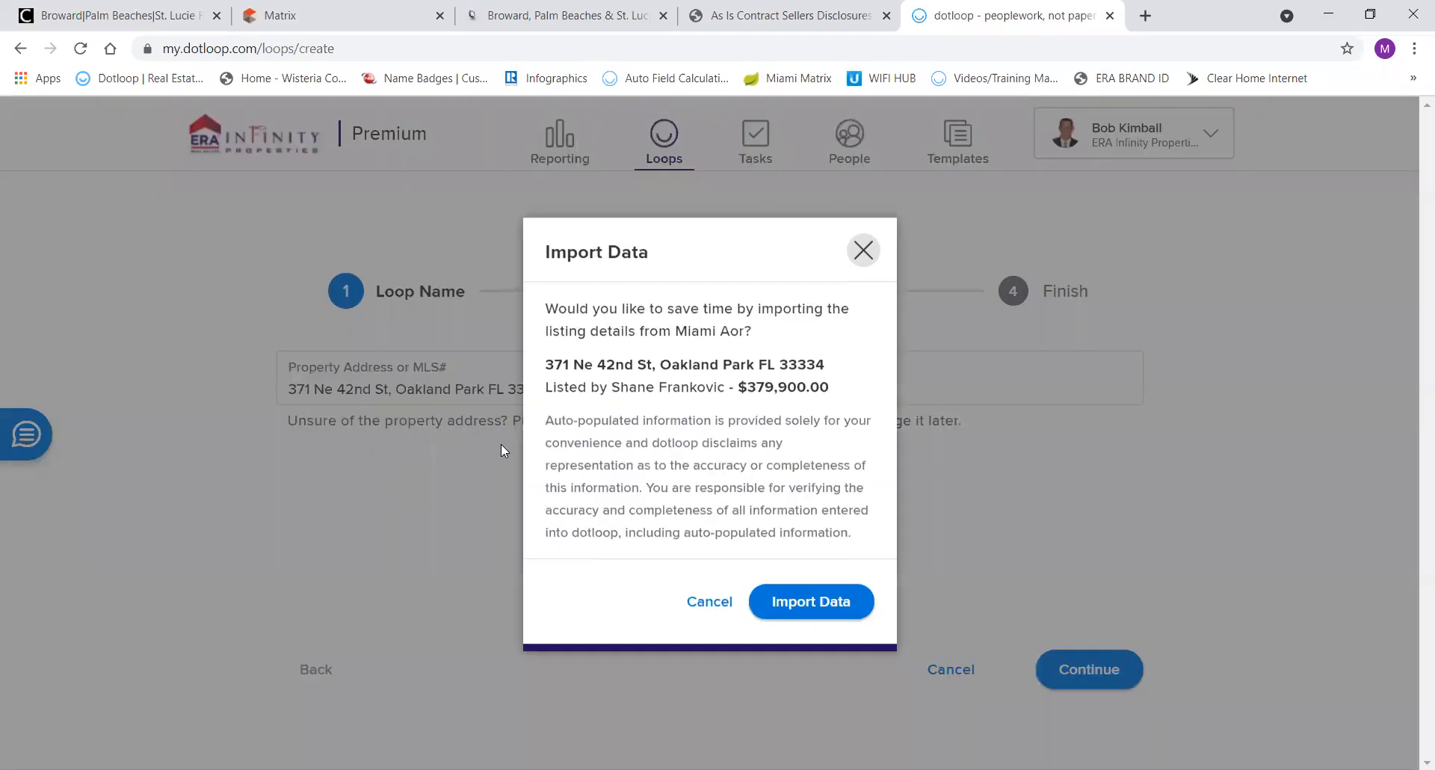
click(785, 602)
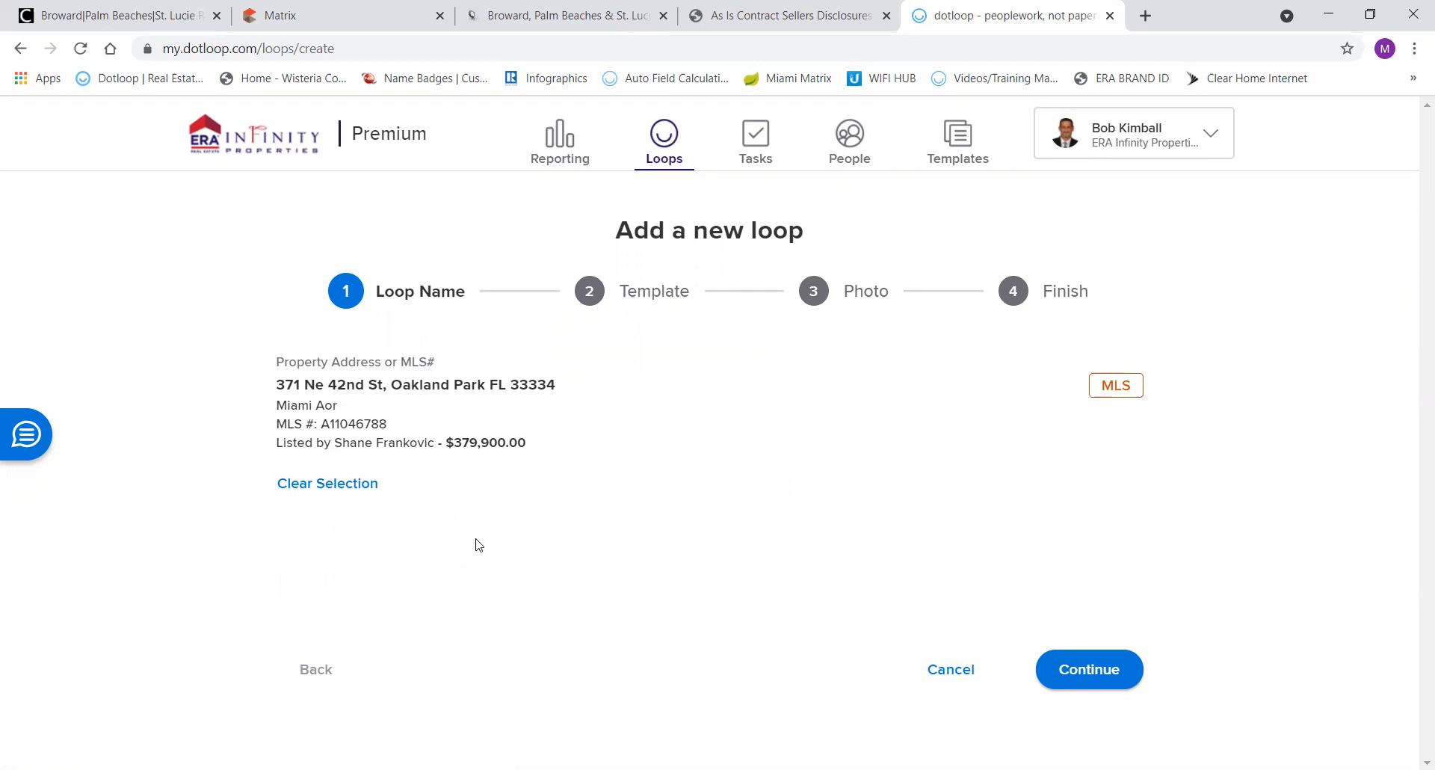
click(326, 484)
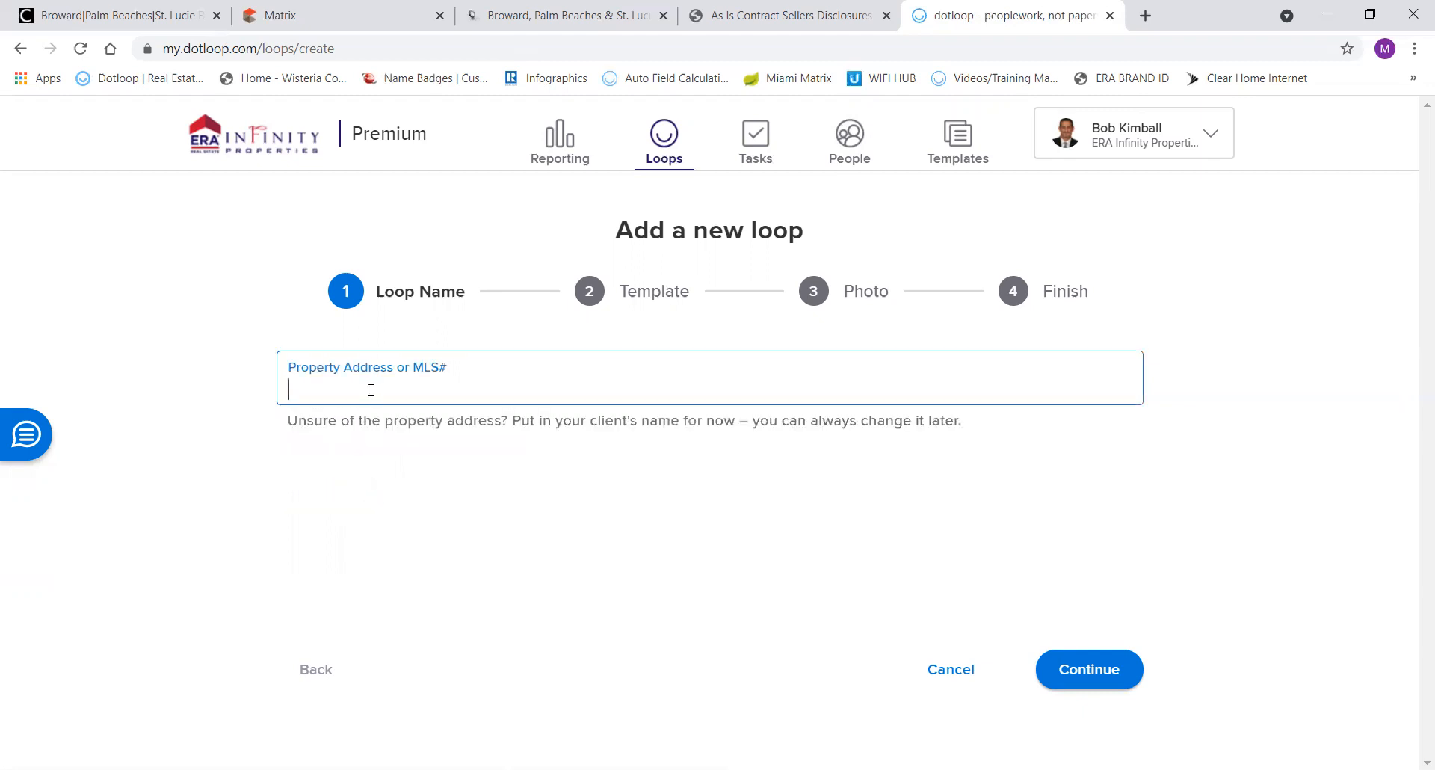
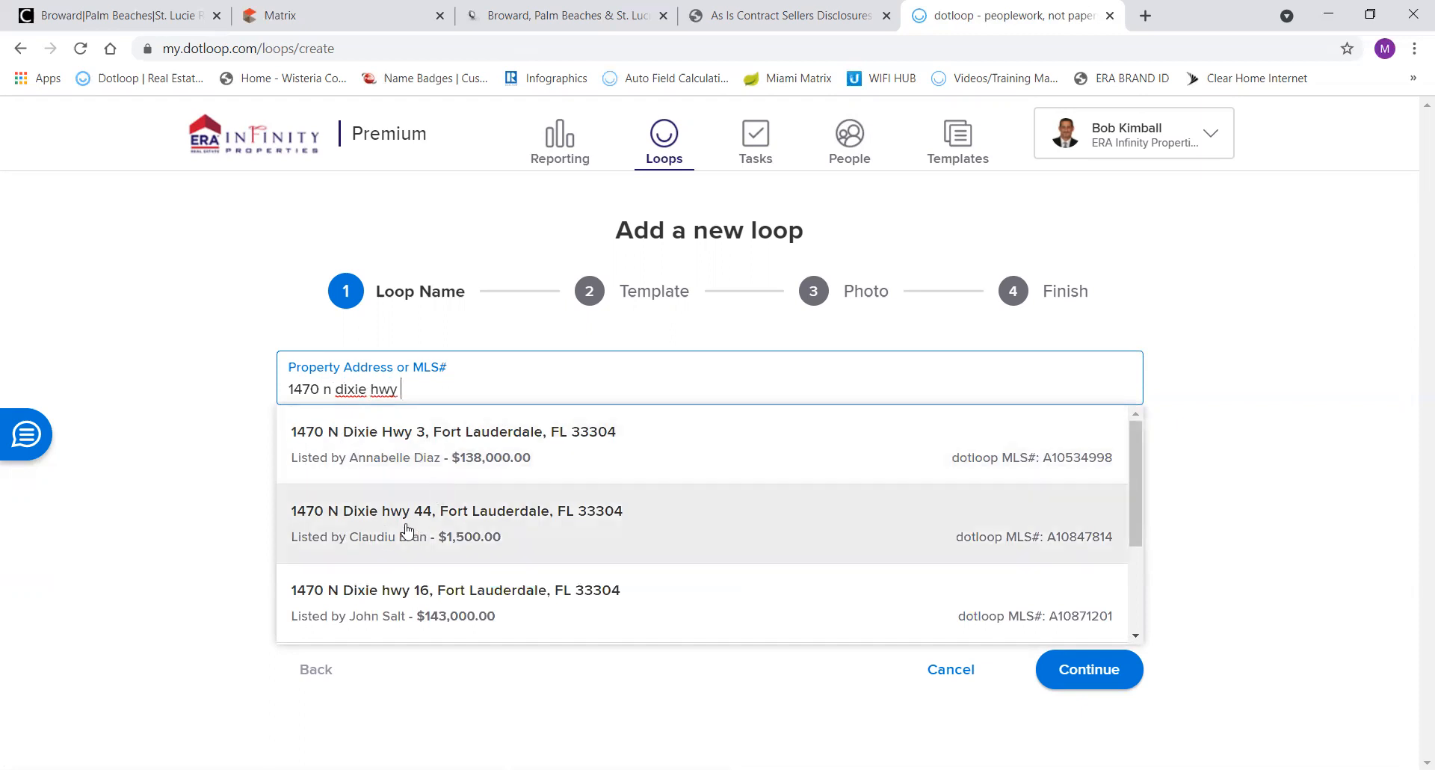
scroll(434, 553, down, 2)
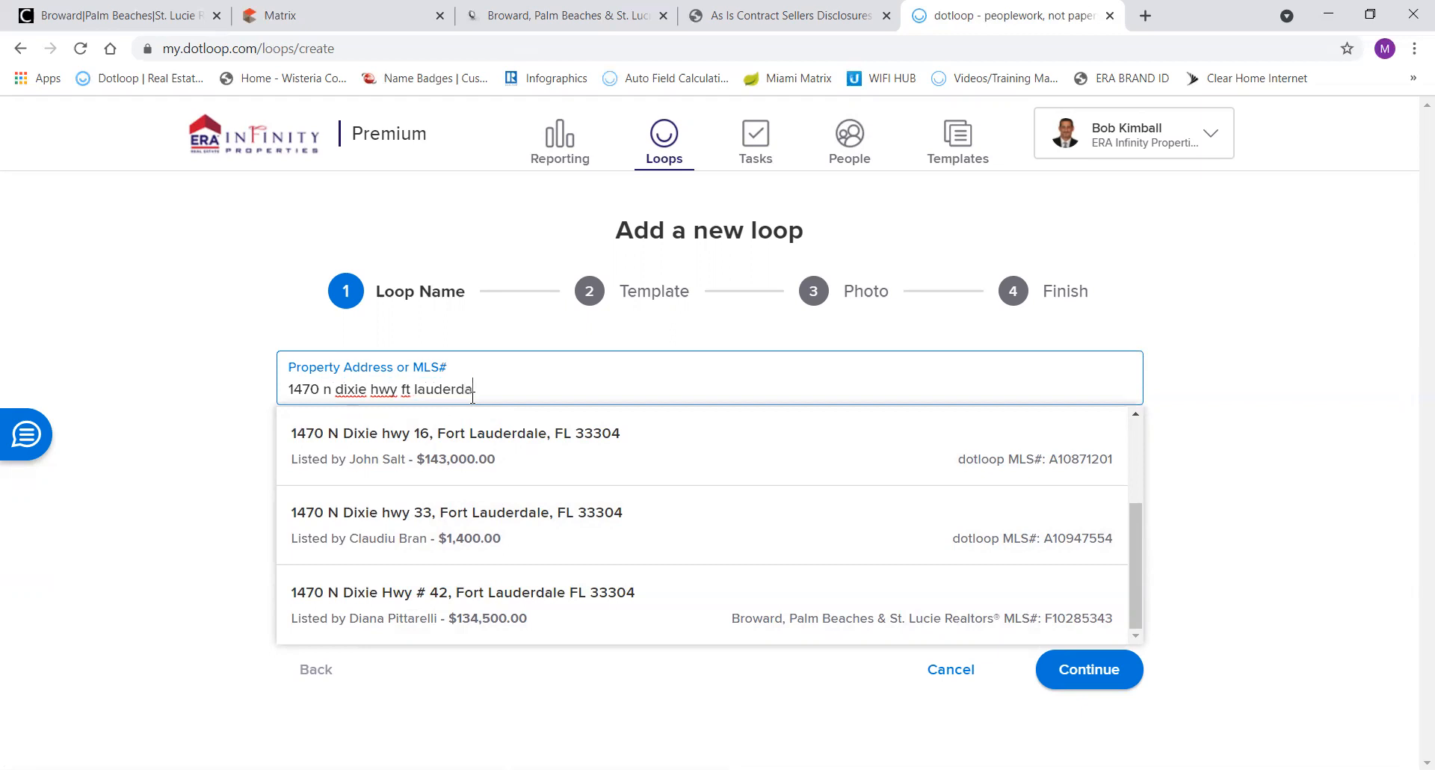
text(le)
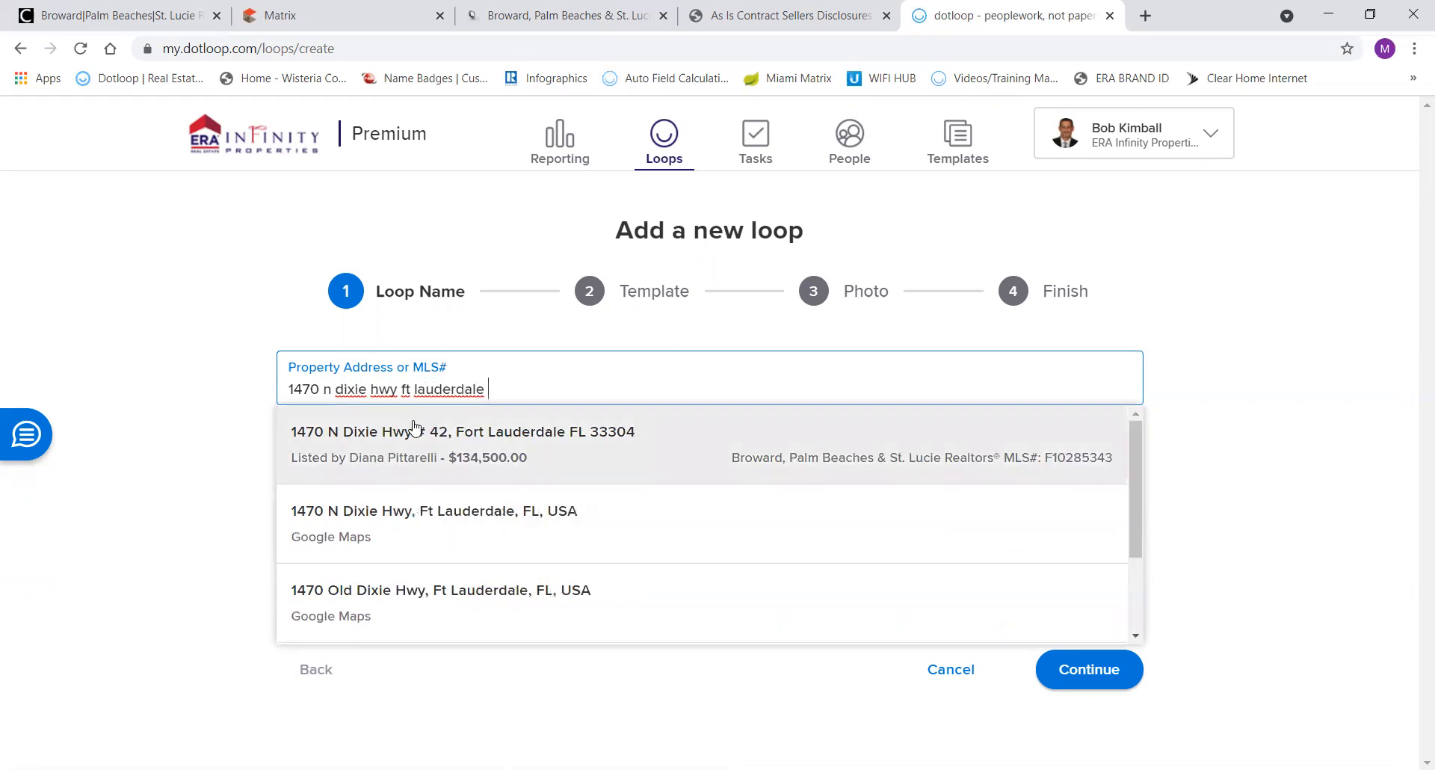
click(377, 517)
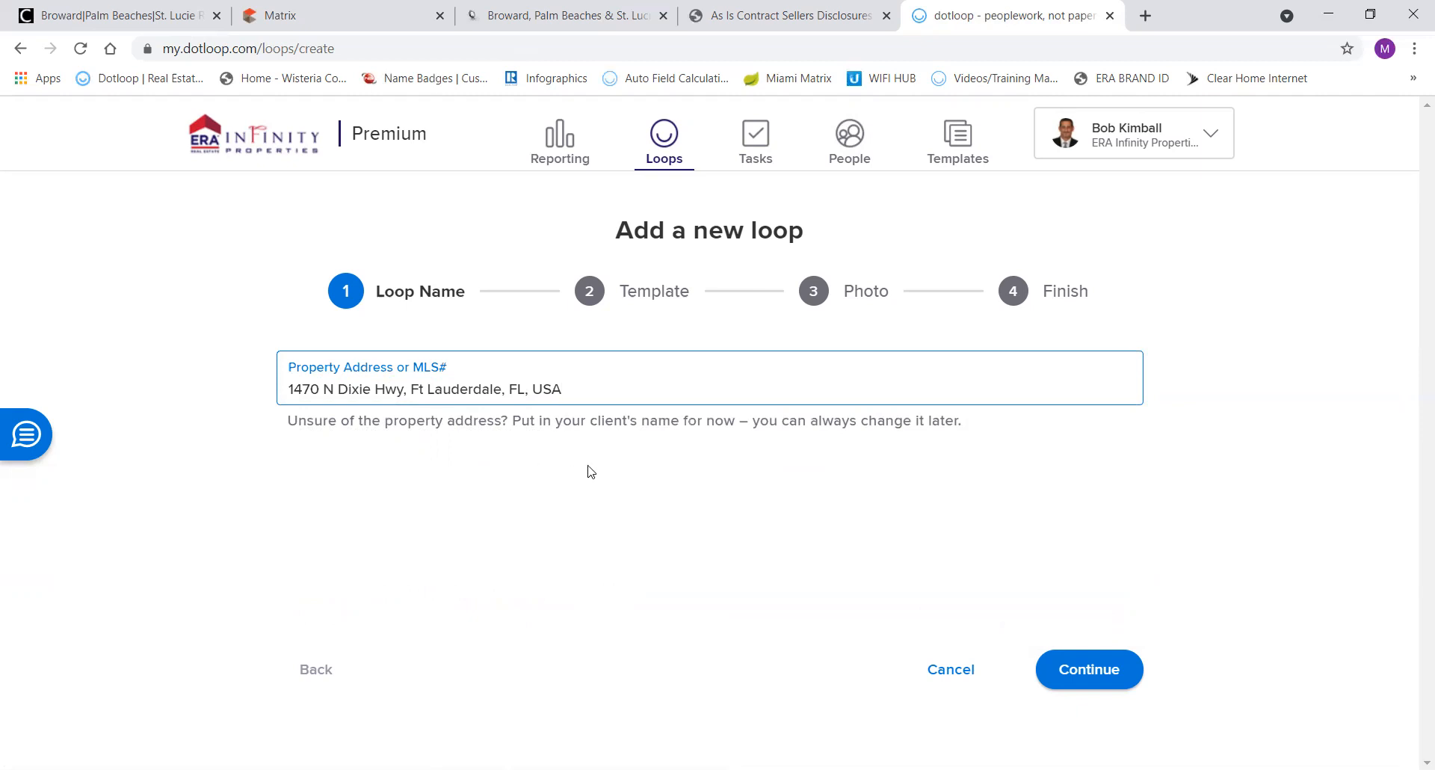
key(BackSpace)
key(BackSpace)
key(BackSpace)
key(BackSpace)
key(BackSpace)
key(BackSpace)
key(BackSpace)
key(BackSpace)
key(BackSpace)
key(BackSpace)
key(BackSpace)
key(BackSpace)
key(BackSpace)
key(BackSpace)
key(BackSpace)
key(BackSpace)
key(BackSpace)
key(BackSpace)
key(BackSpace)
key(BackSpace)
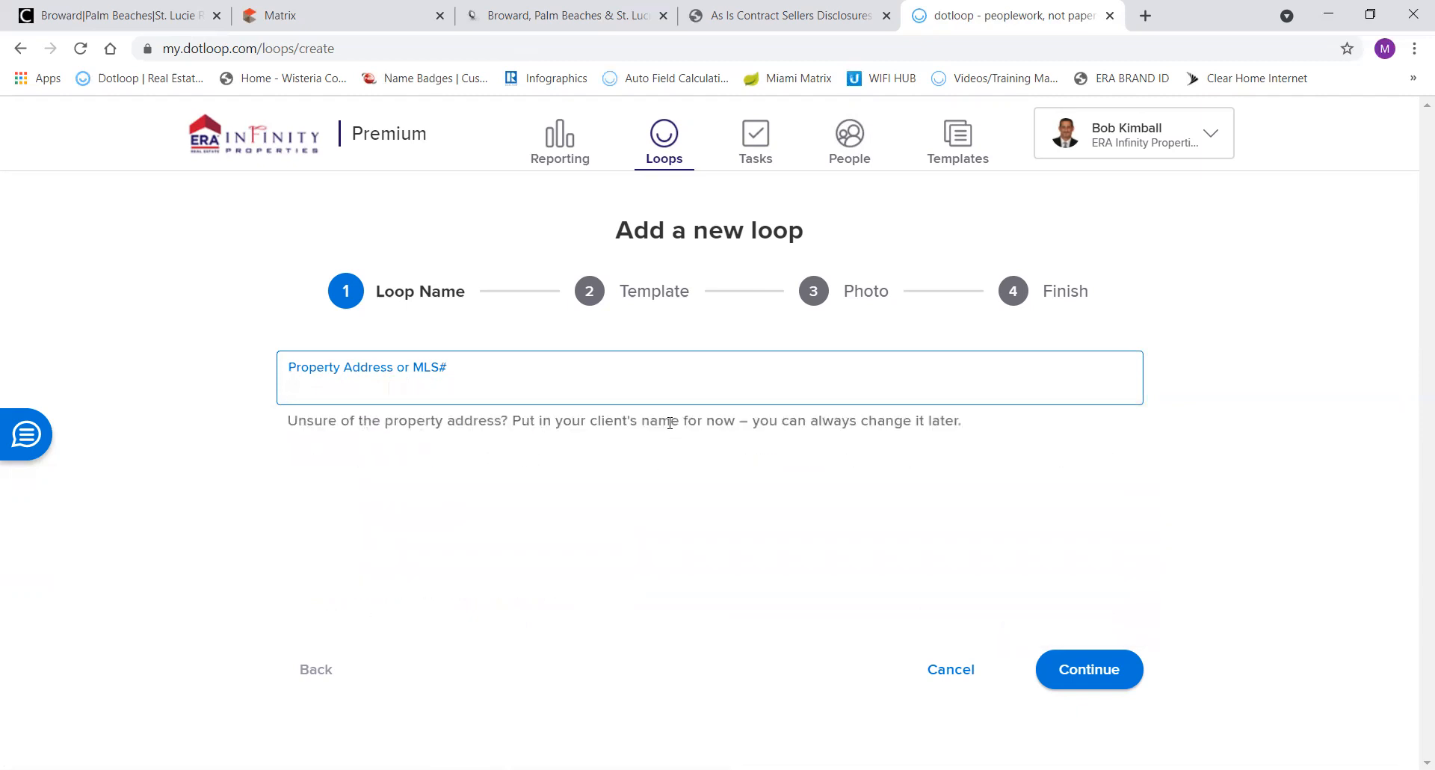
key(ctrl+v)
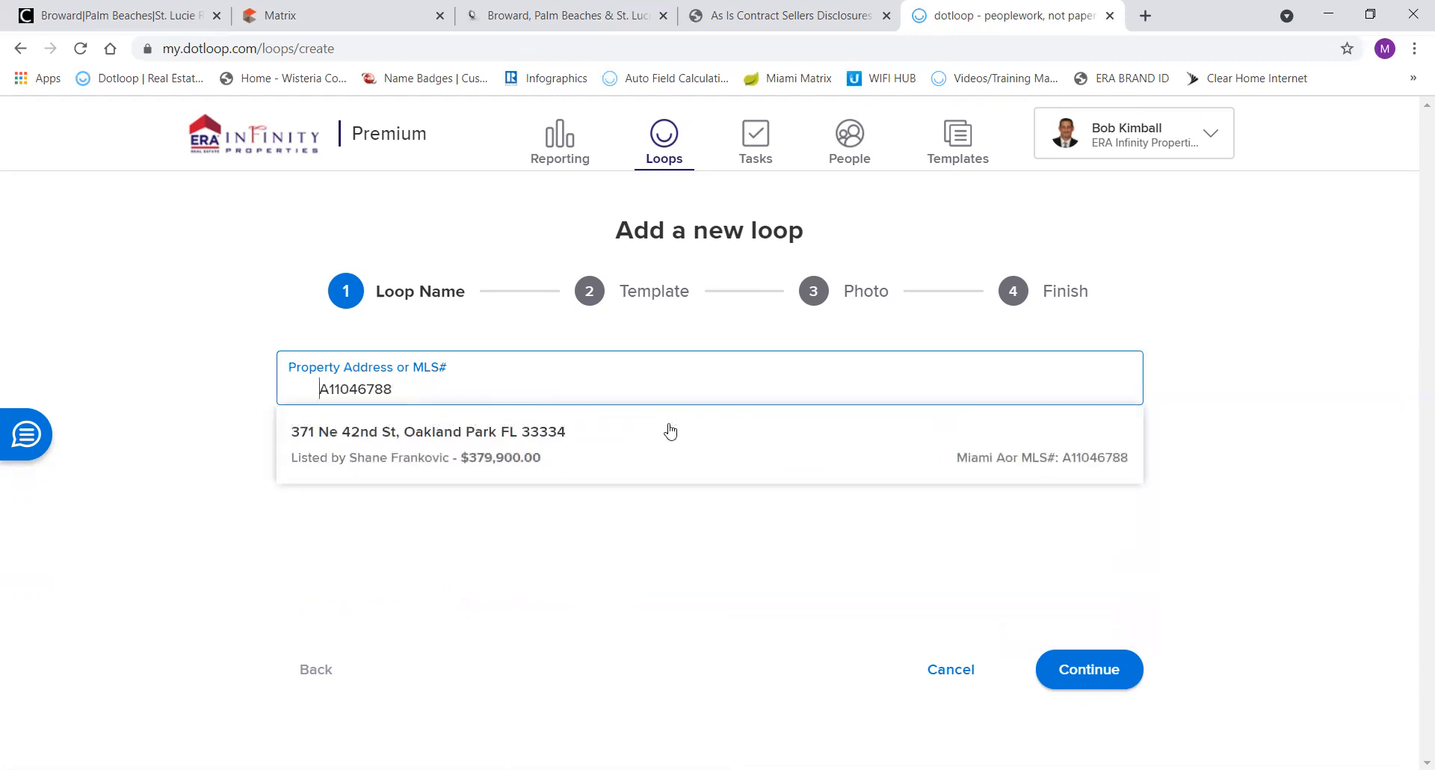
click(541, 458)
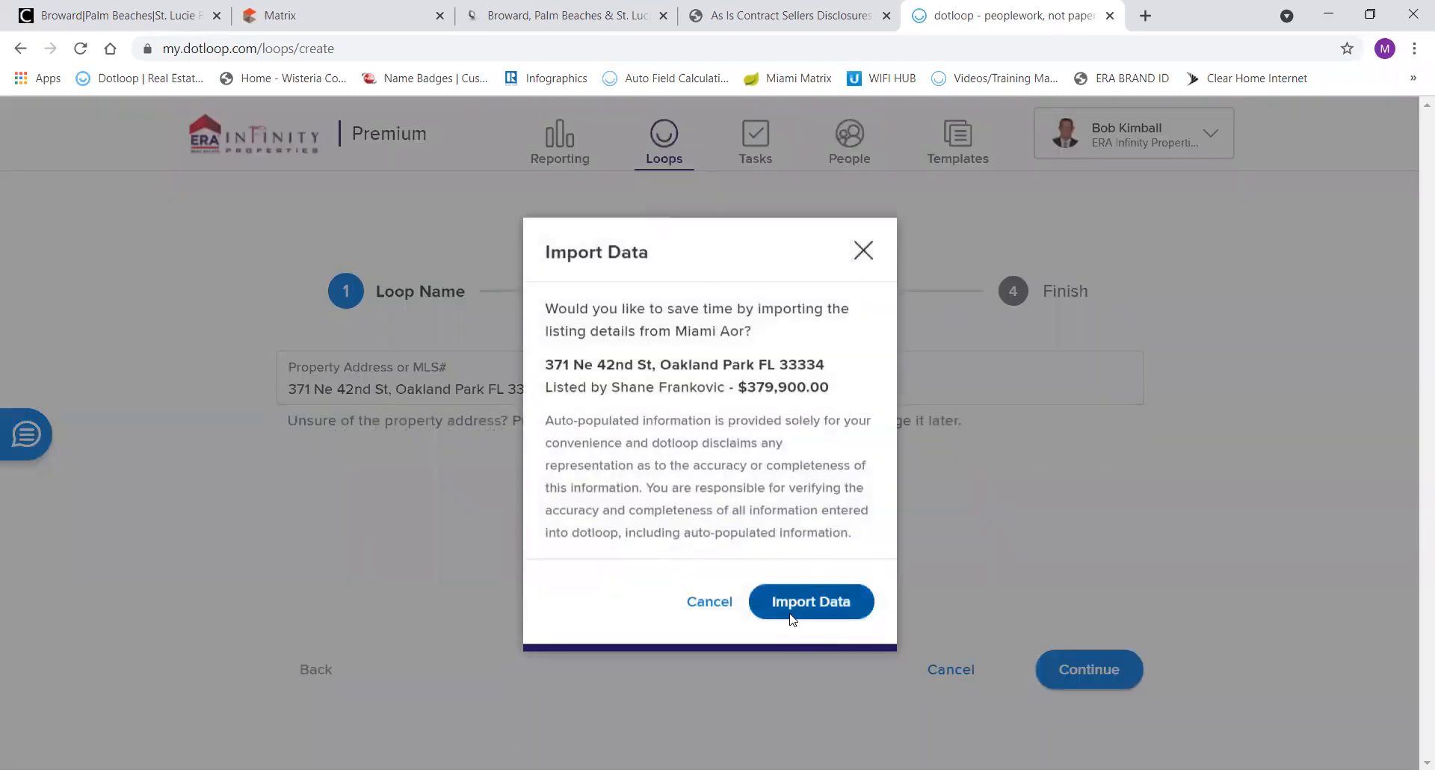
click(792, 619)
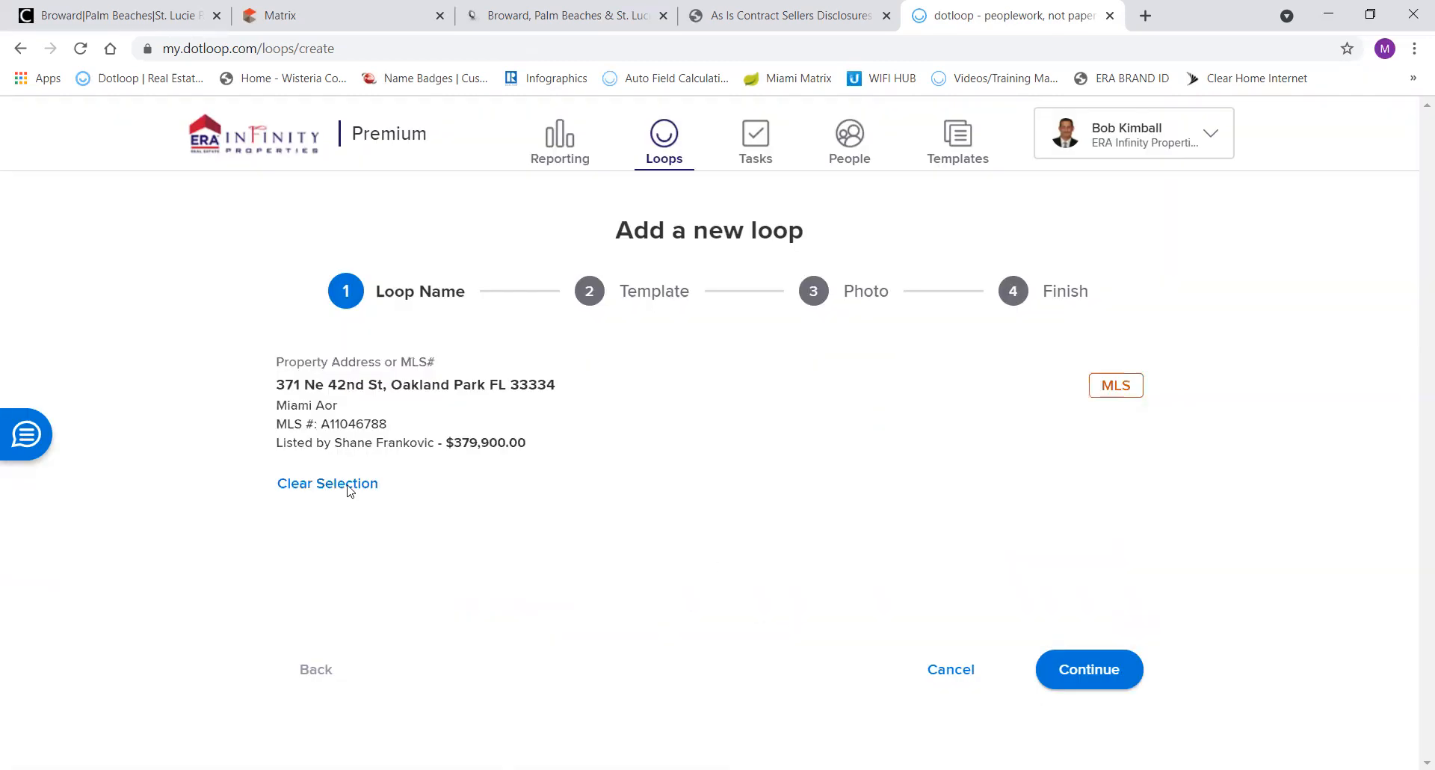
Create the loop from the Buying Loop - As-Is template without a photo and open it.
click(1080, 663)
click(343, 388)
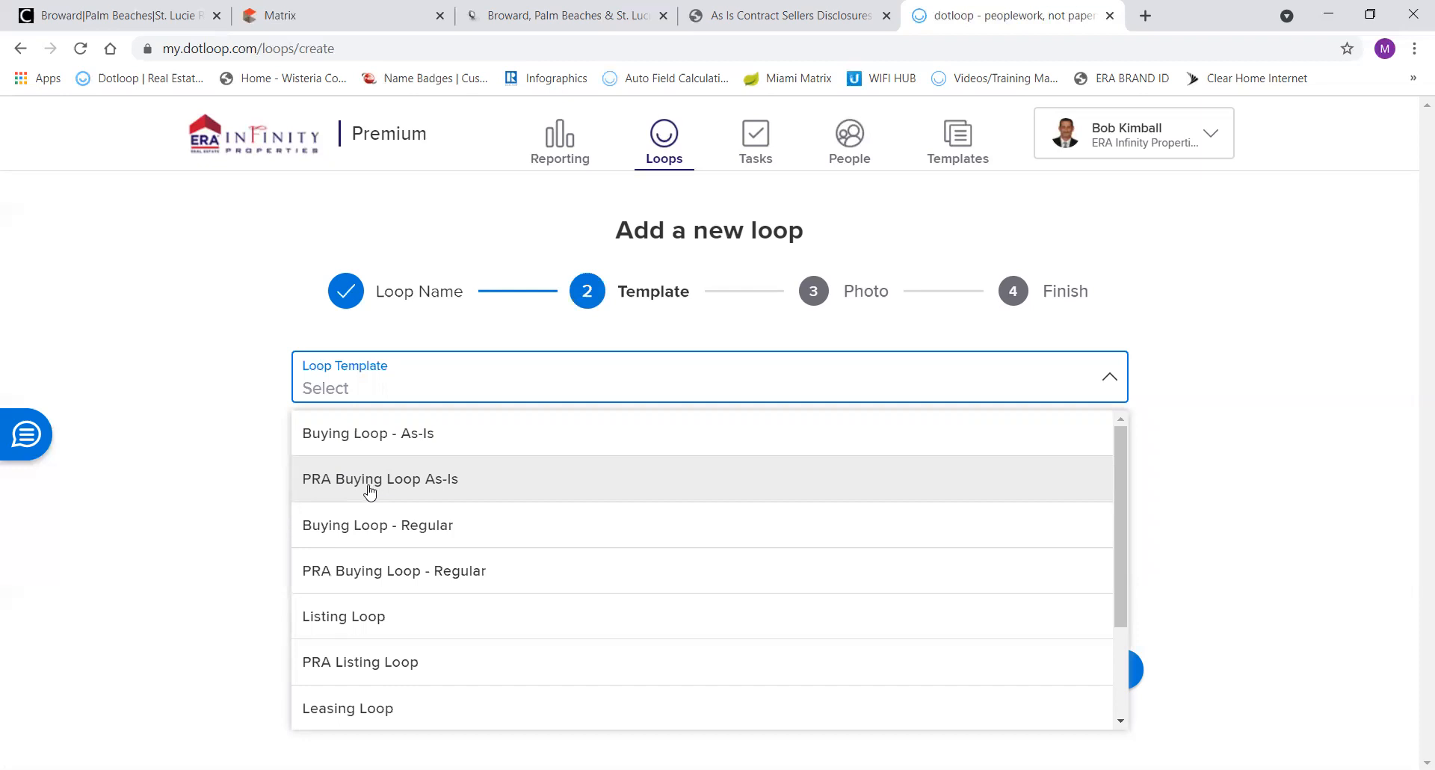
click(358, 436)
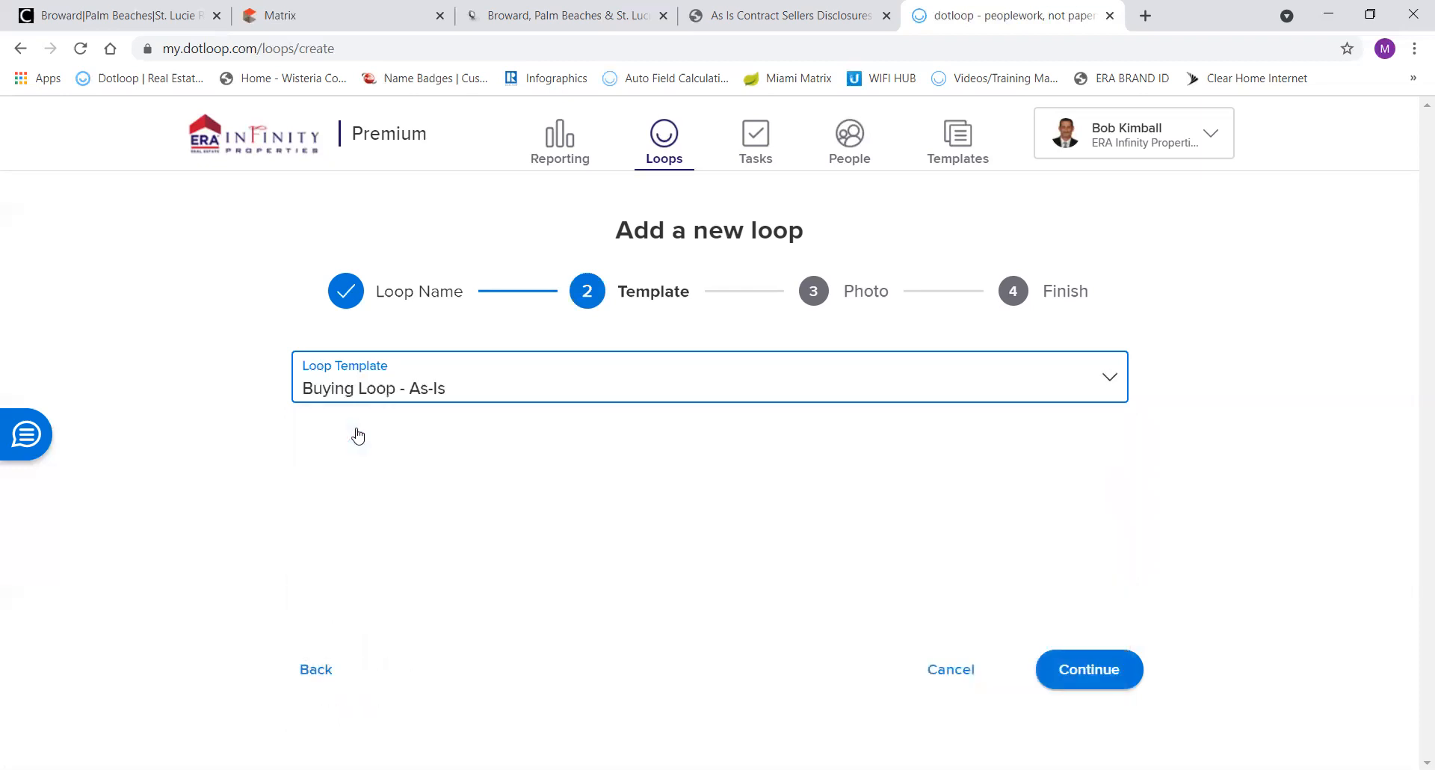
click(1082, 673)
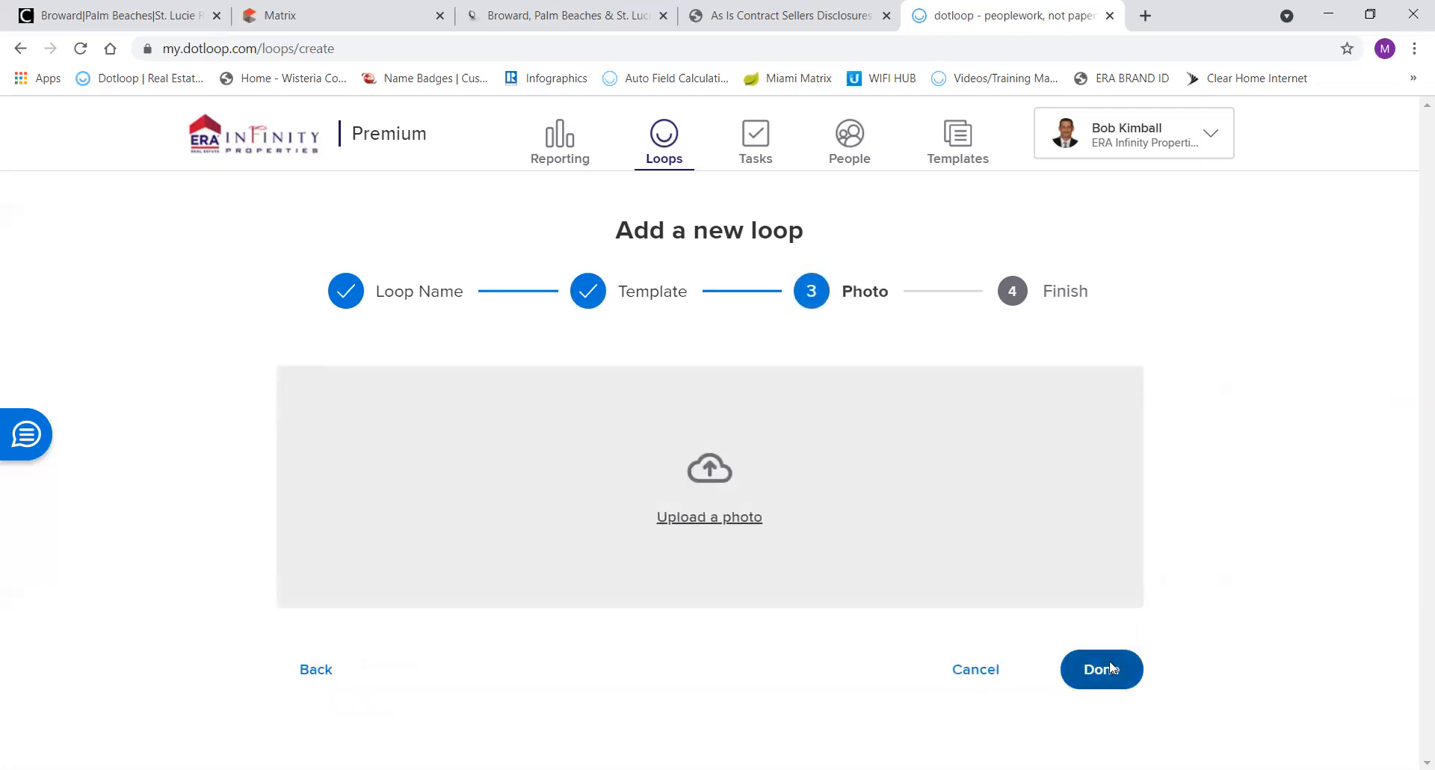
click(1111, 670)
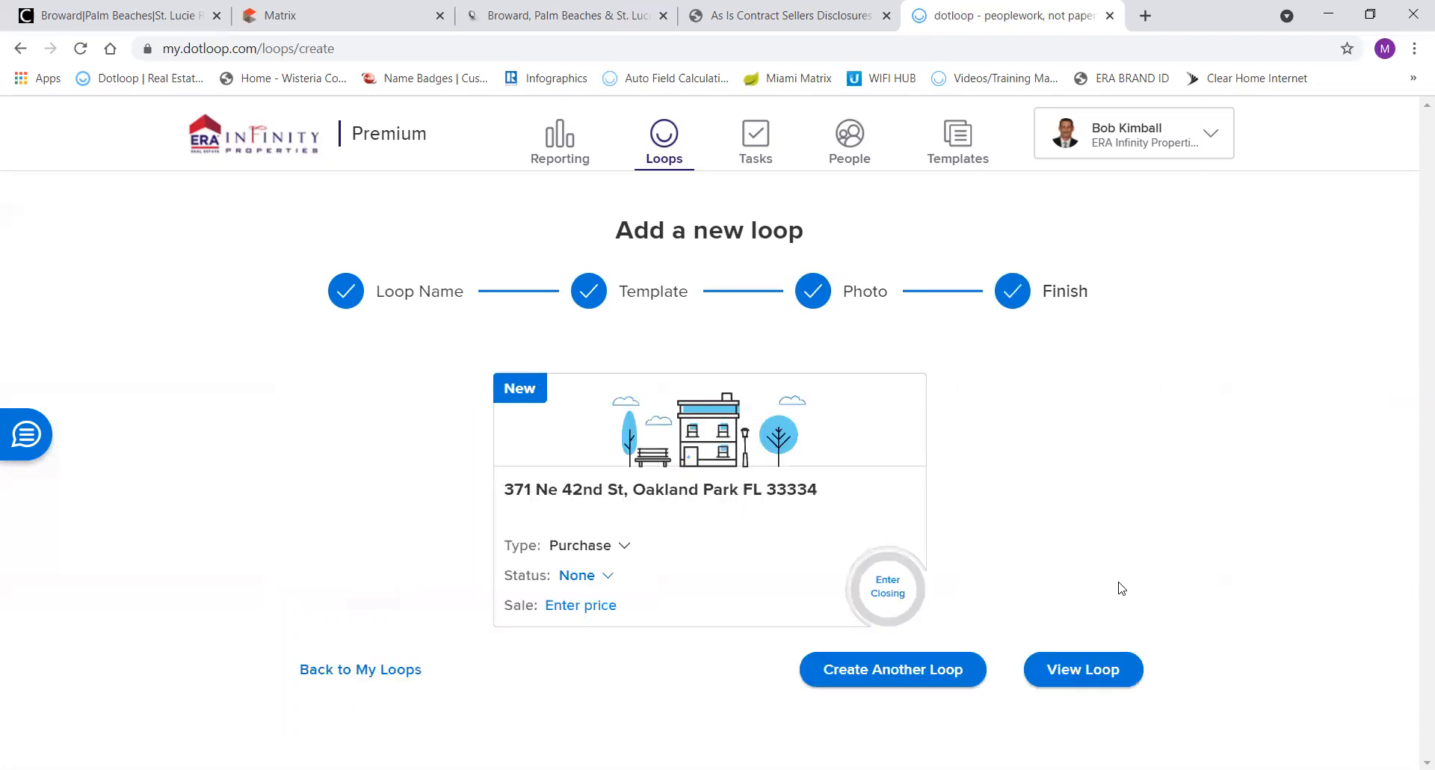
click(1076, 660)
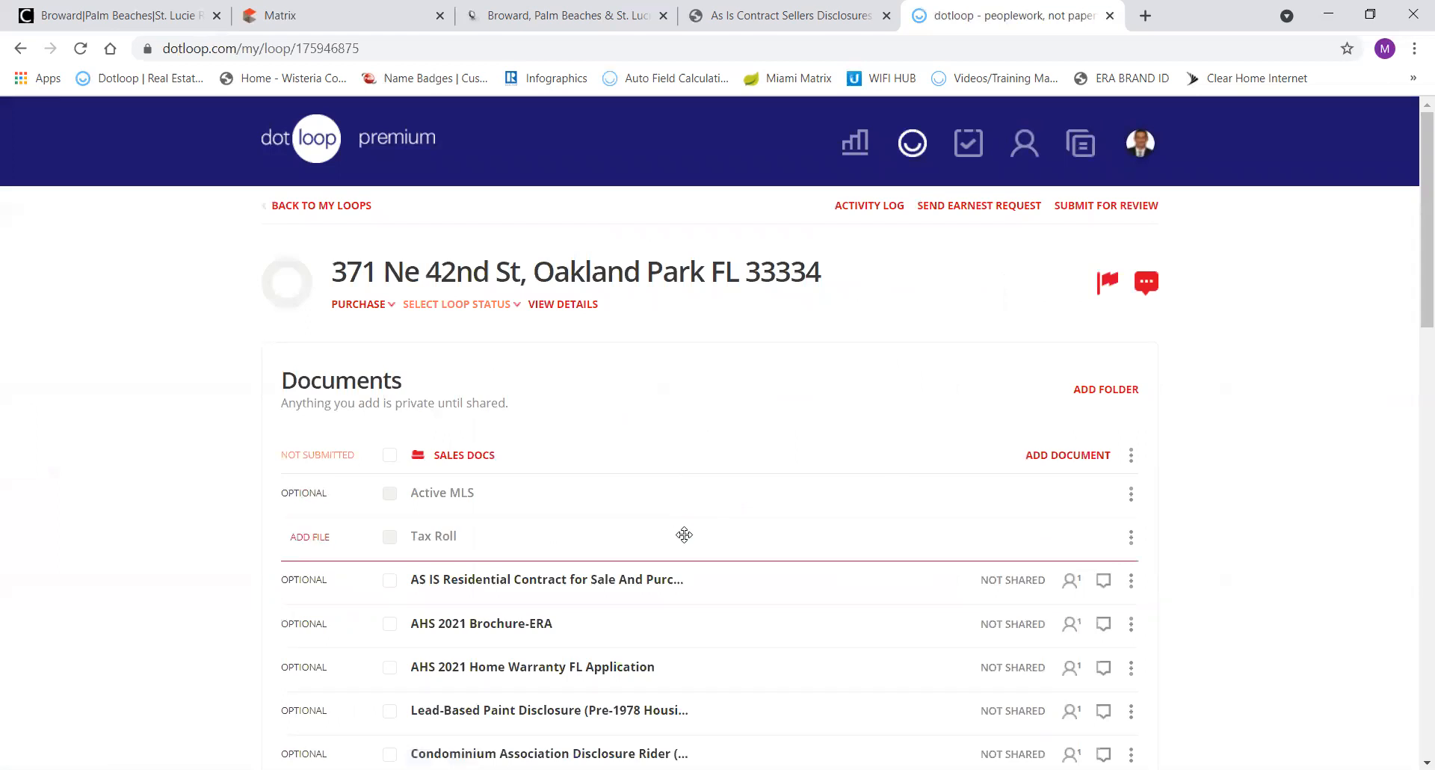
scroll(684, 533, down, 3)
scroll(684, 534, down, 15)
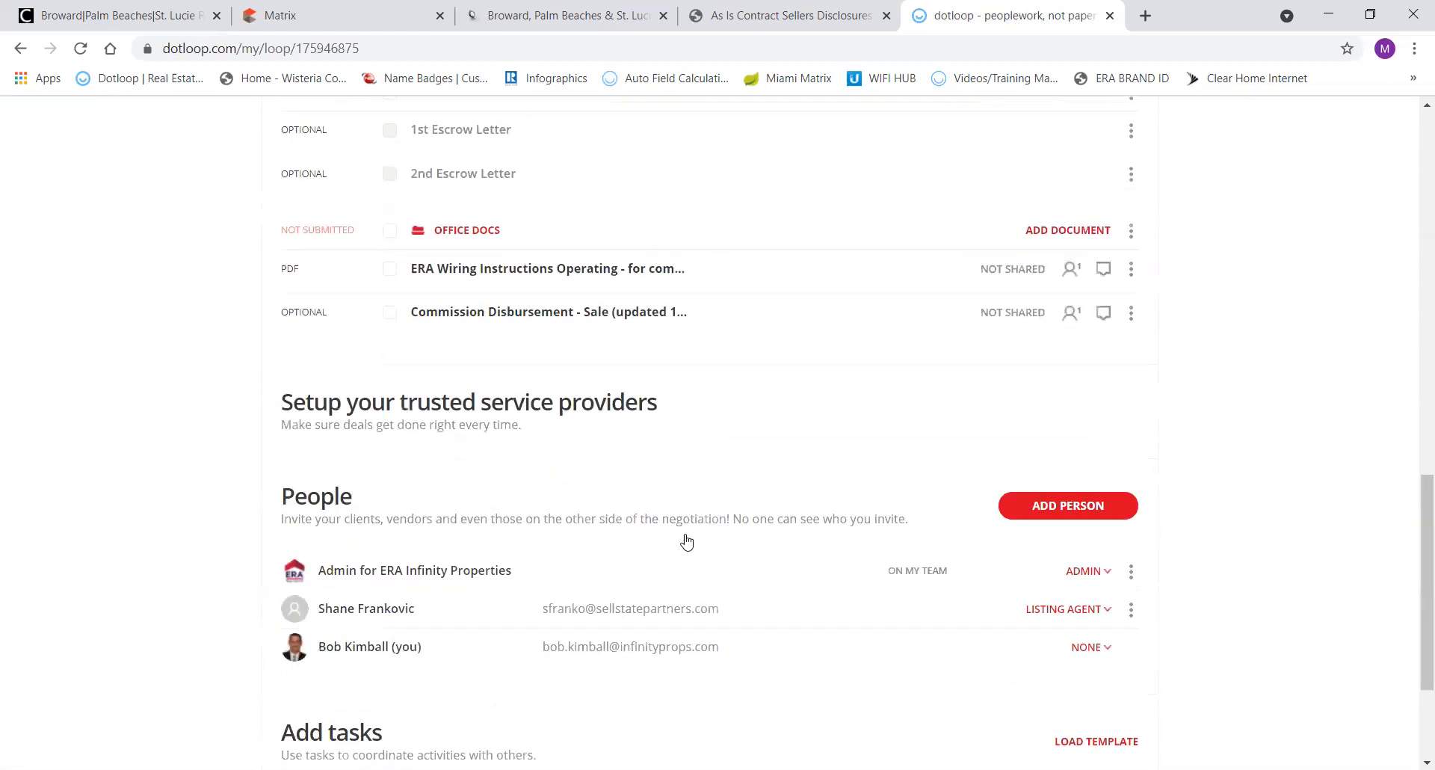
scroll(686, 537, up, 18)
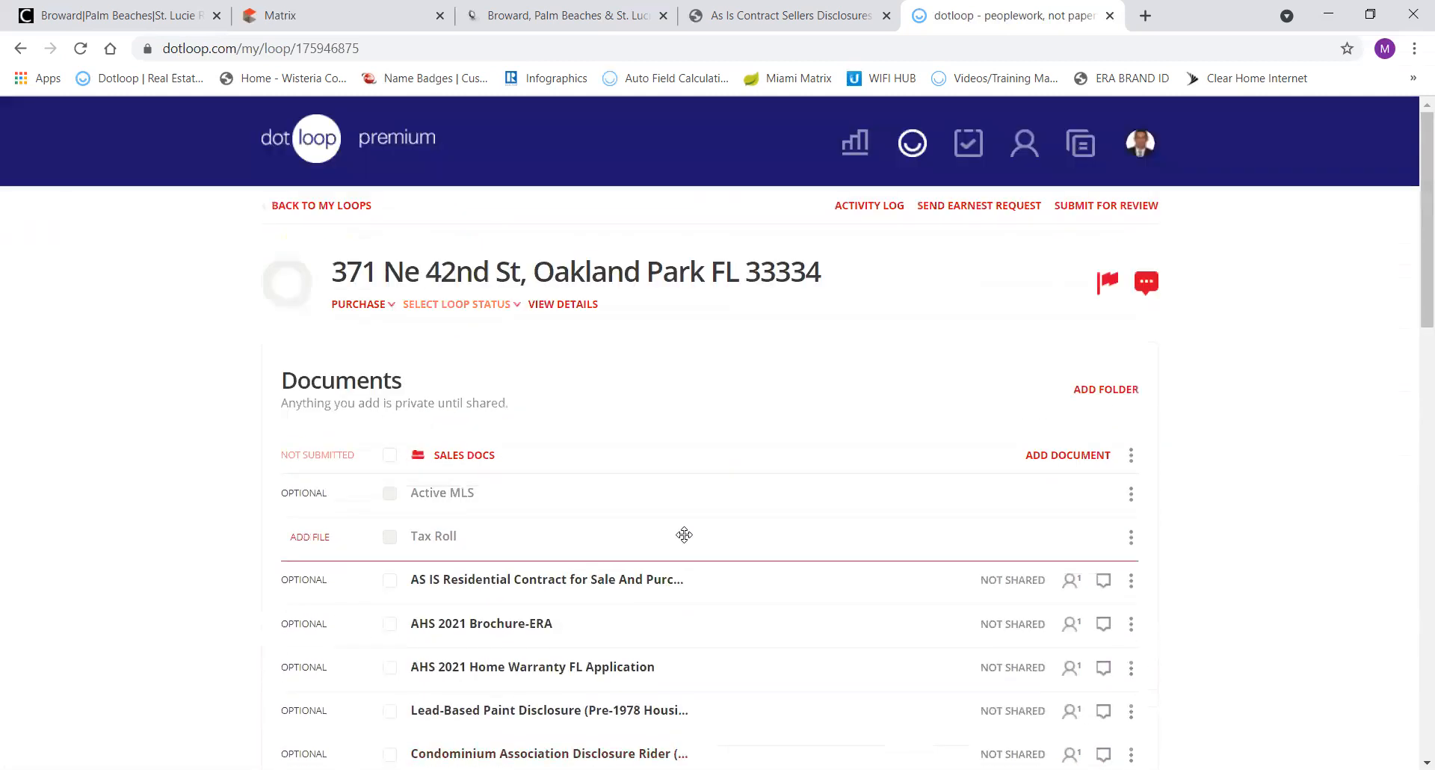
click(567, 306)
scroll(704, 435, down, 2)
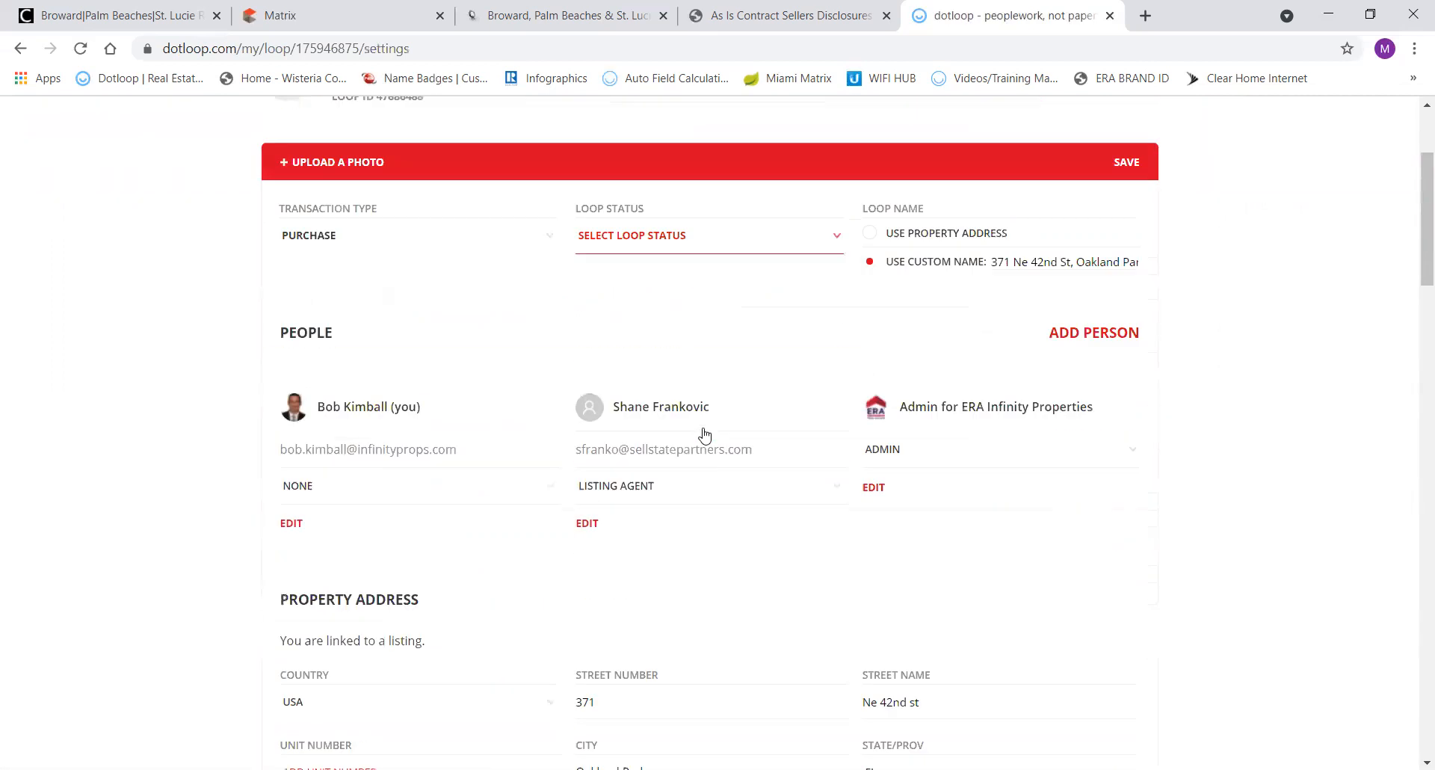
scroll(704, 435, down, 15)
scroll(704, 428, up, 2)
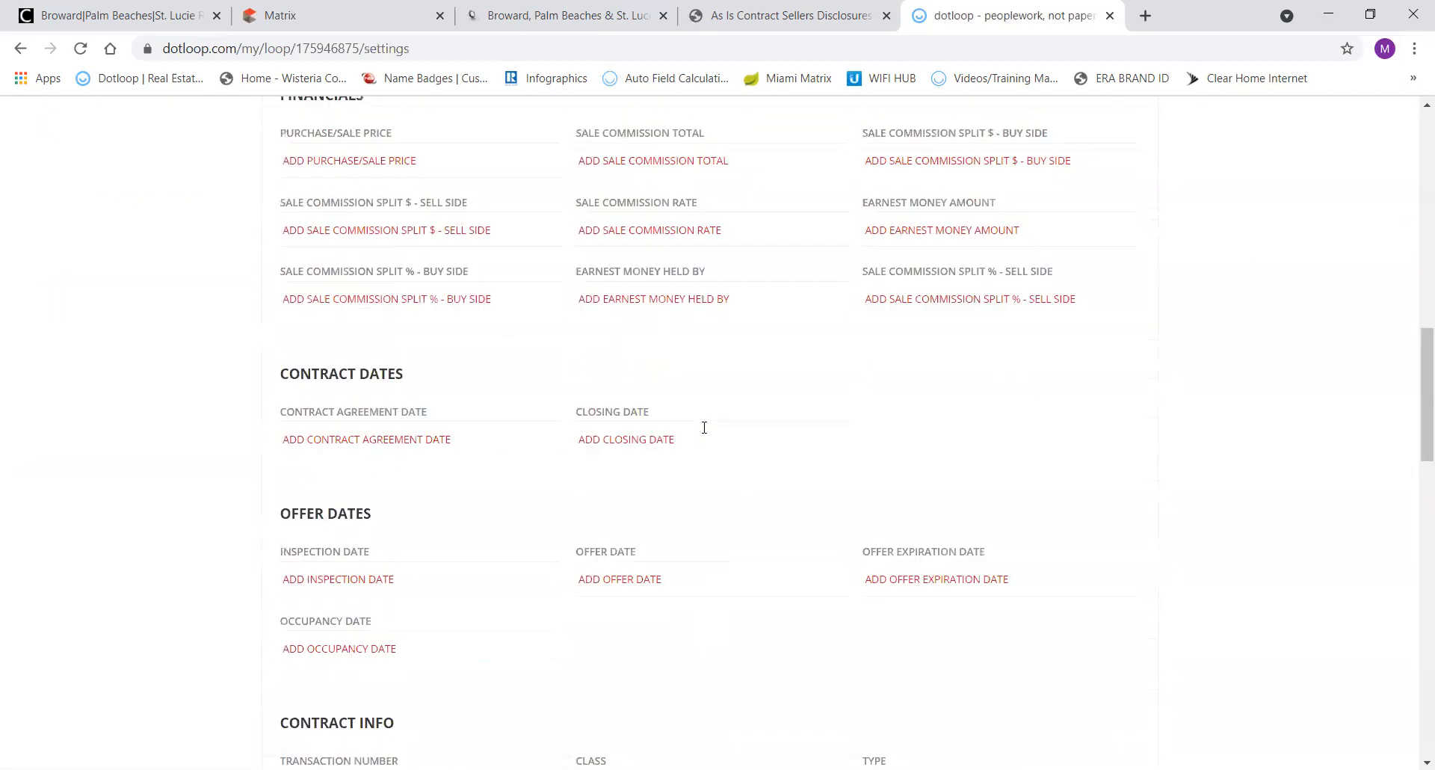
scroll(704, 427, up, 15)
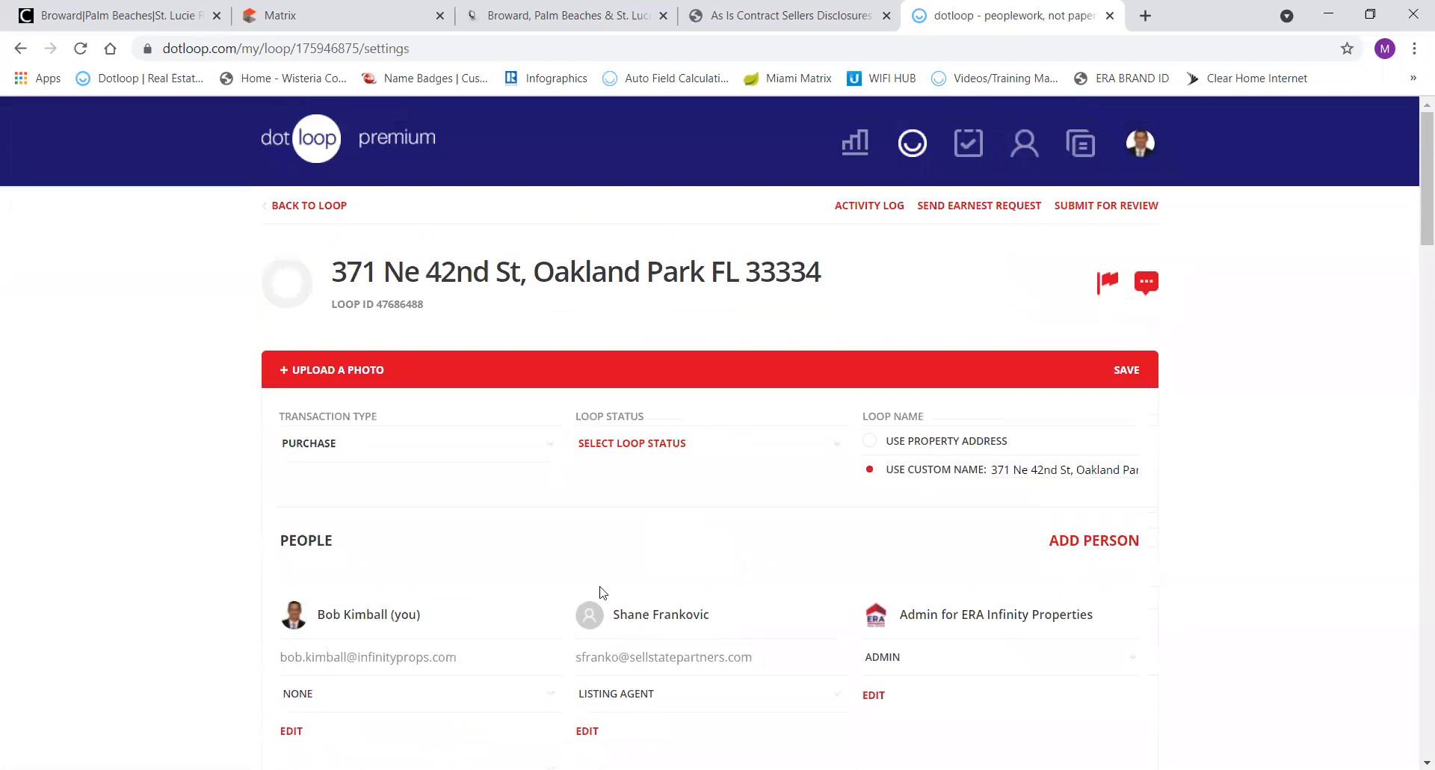
scroll(649, 492, down, 1)
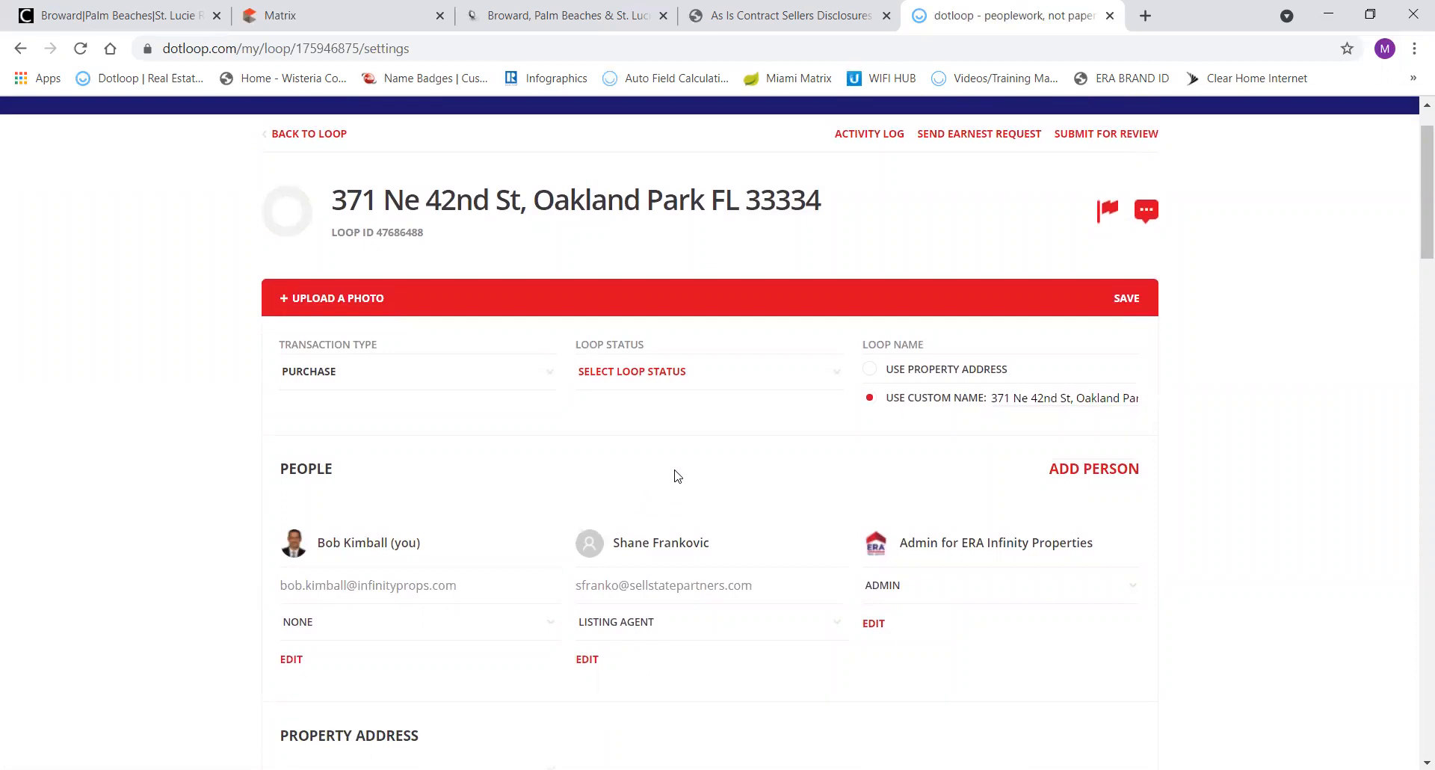
scroll(694, 449, down, 1)
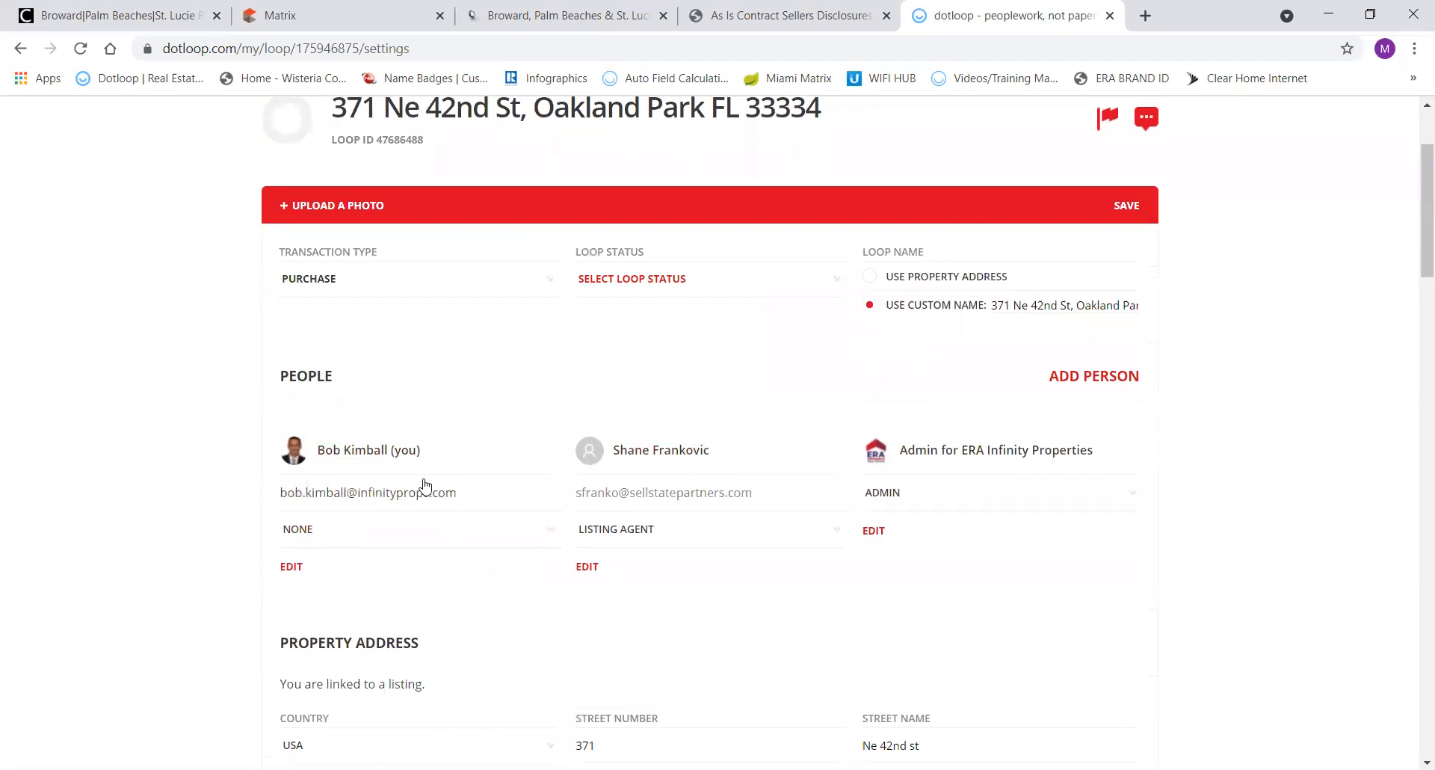
Set your role to Buying Agent and open the listing agent's contact editor at the Fax field.
click(308, 531)
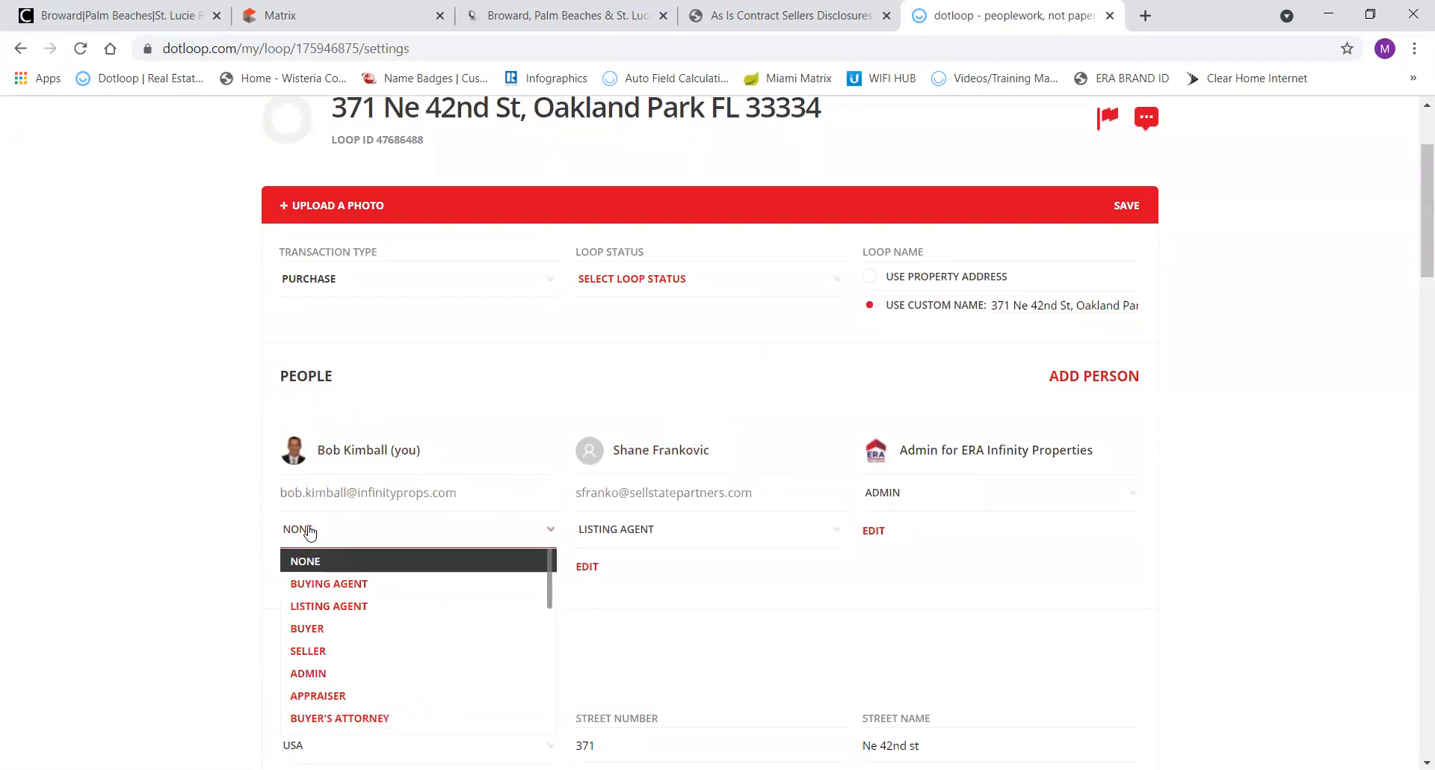
click(310, 584)
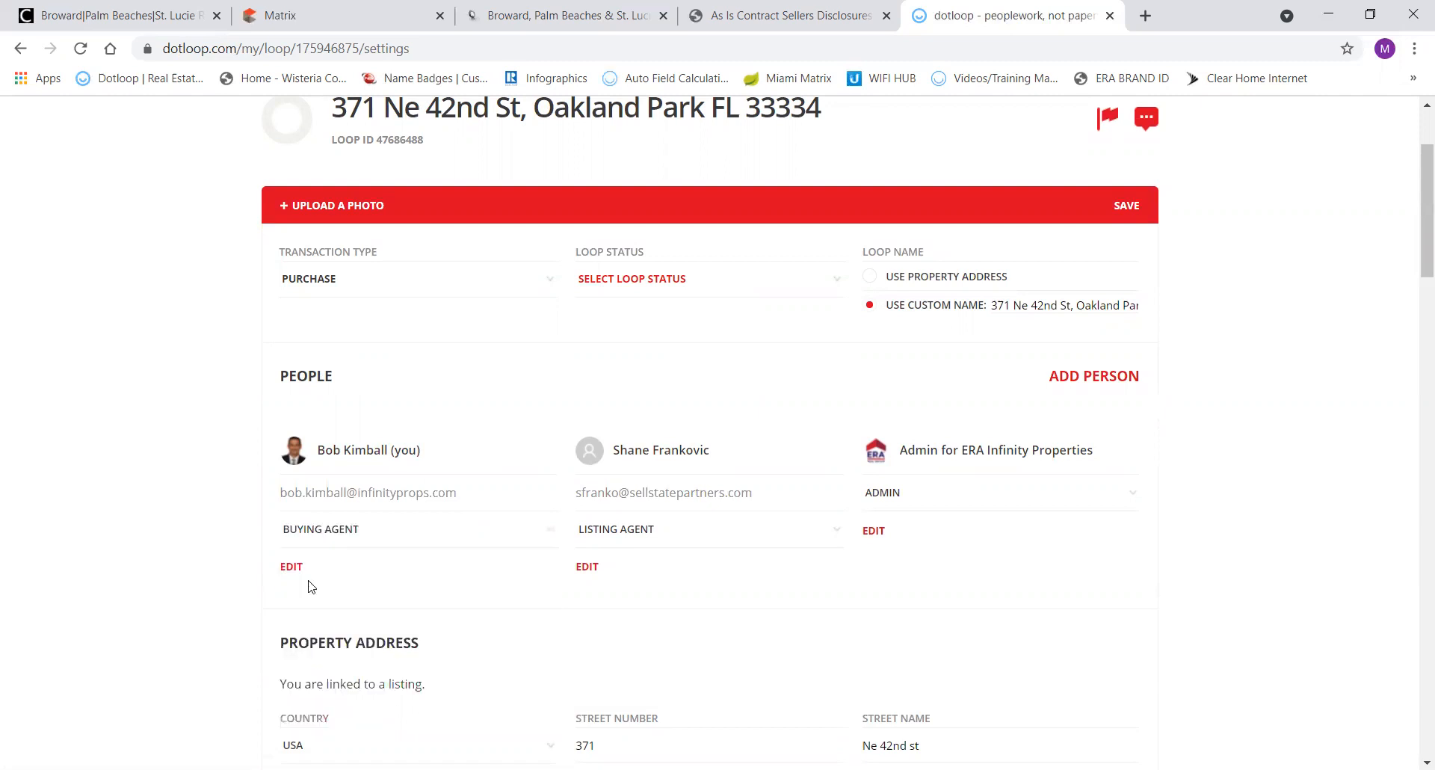
click(649, 457)
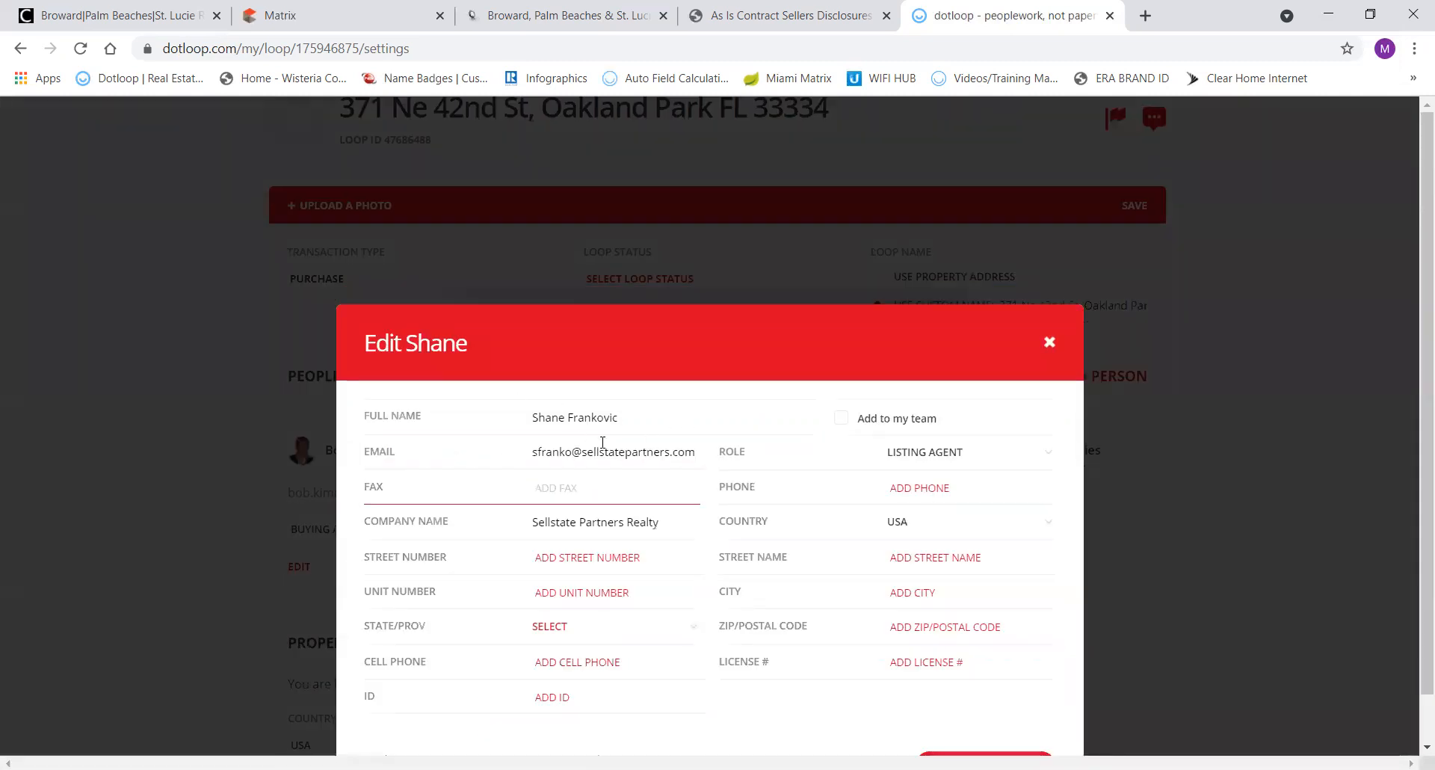
click(608, 505)
scroll(650, 566, down, 1)
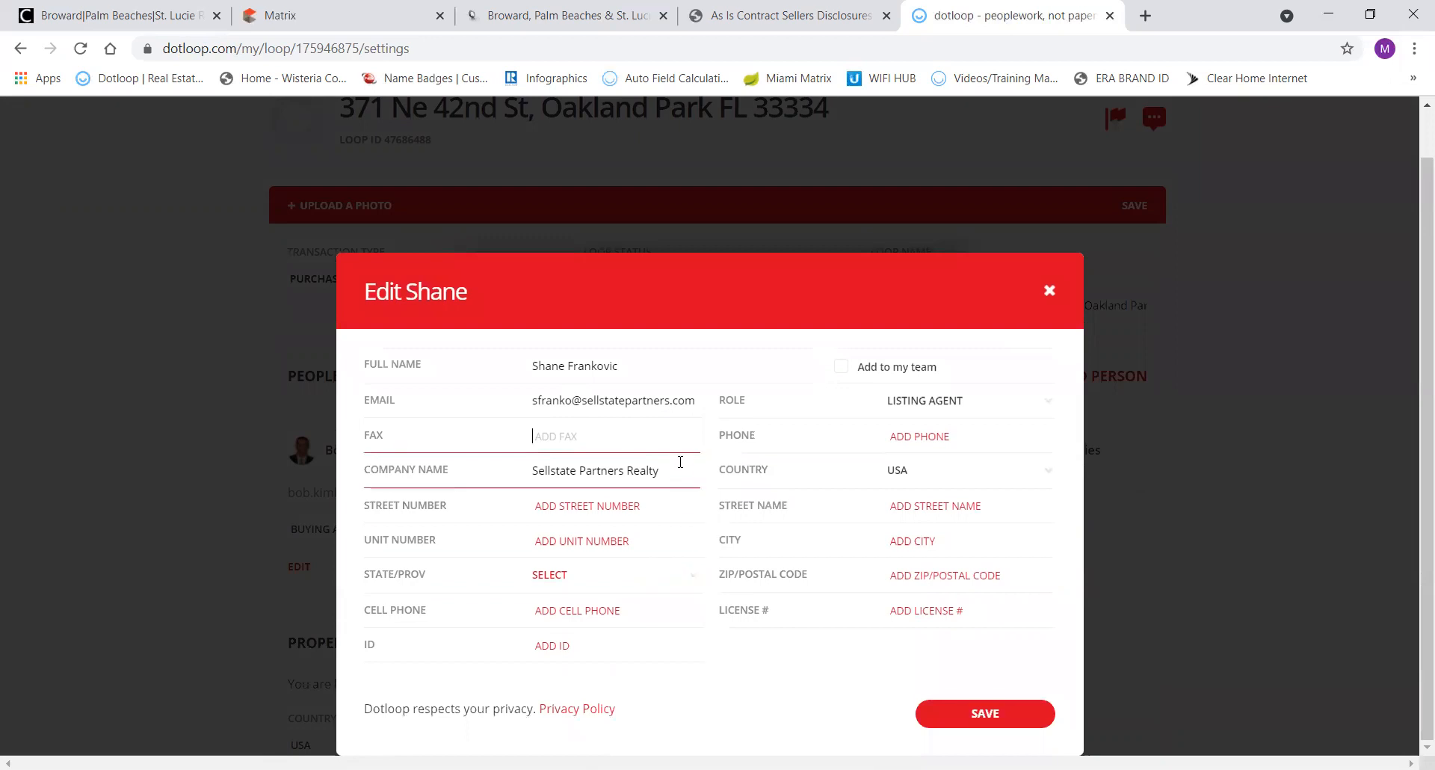
scroll(682, 473, up, 1)
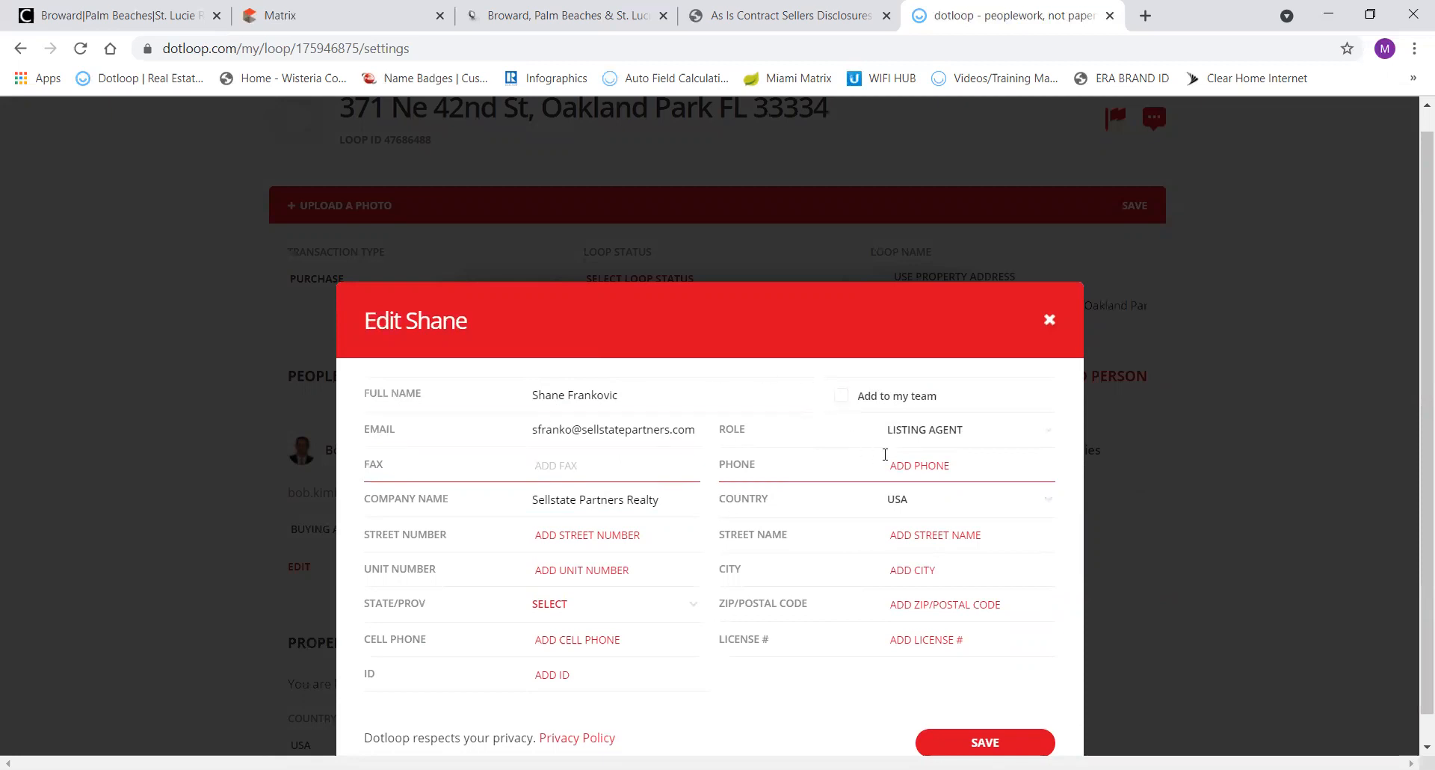
Copy the agent phone number from the Matrix Agent/Office Information and return to dotloop.
click(361, 14)
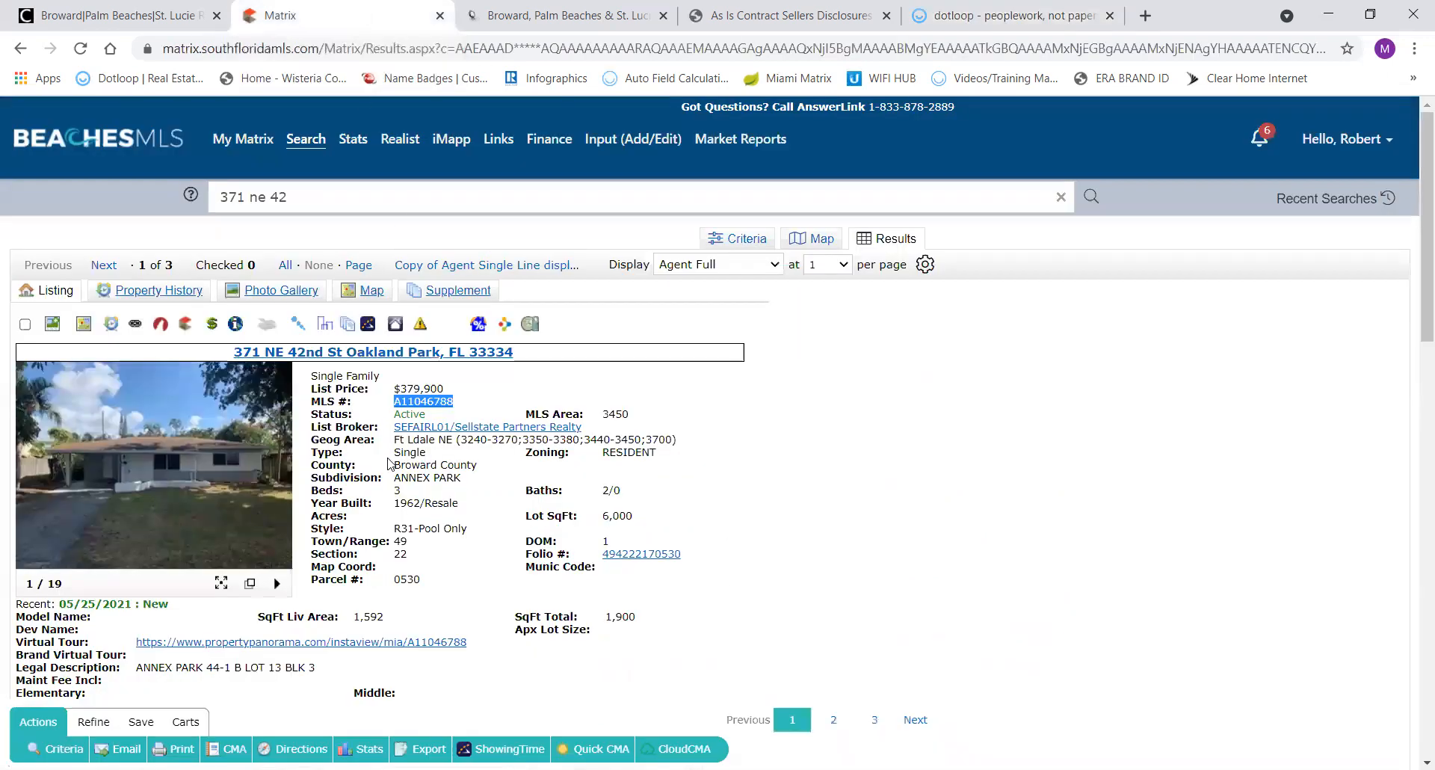
scroll(390, 515, down, 15)
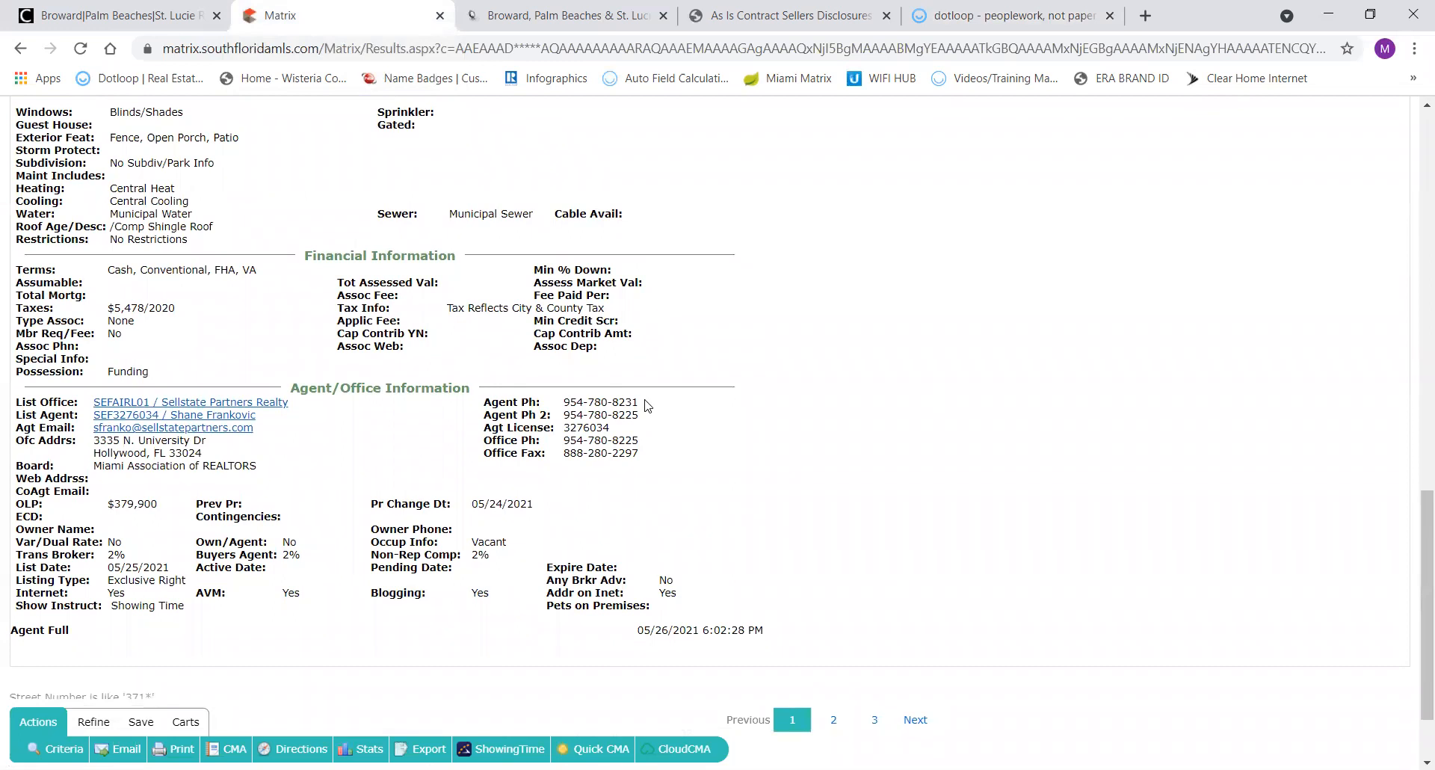
drag(633, 402, 562, 403)
key(ctrl+c)
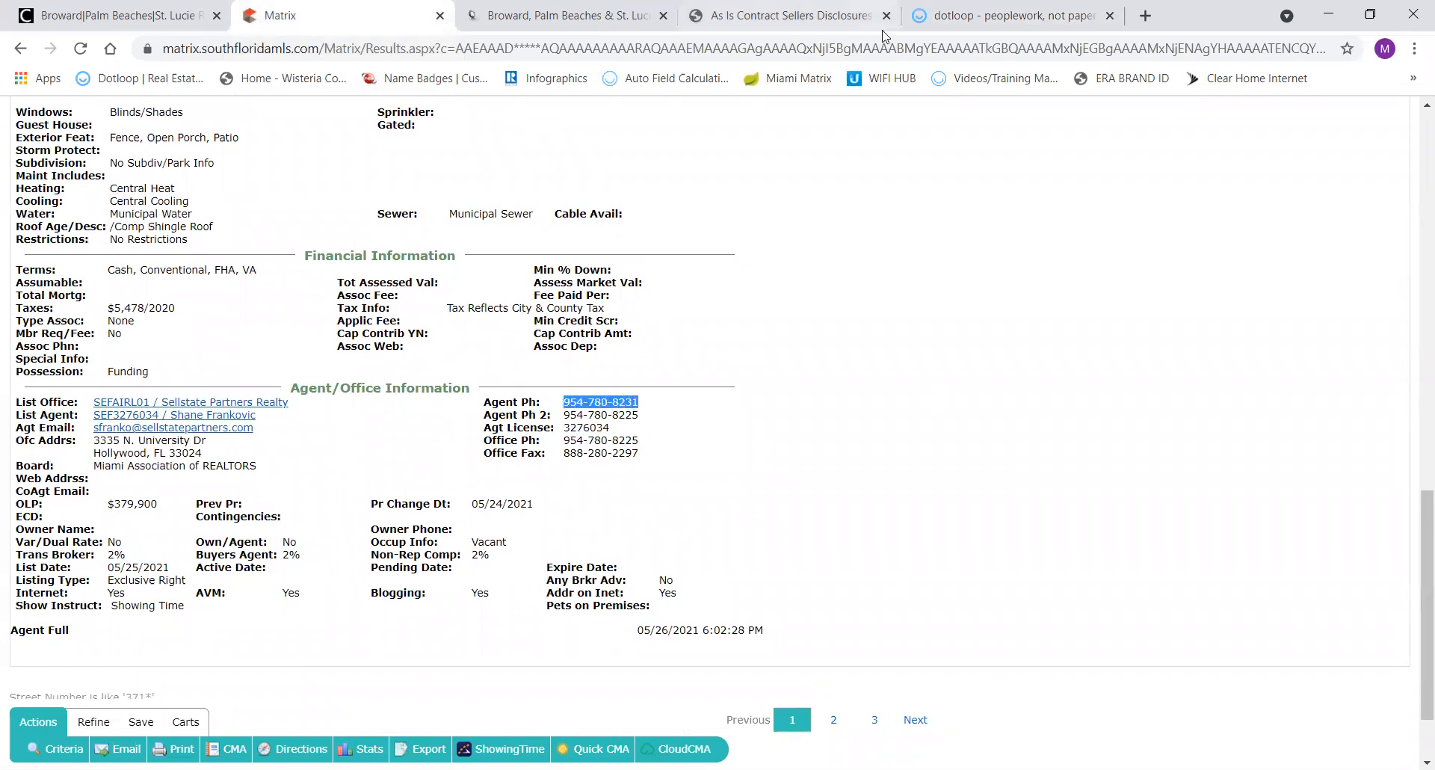
click(1029, 22)
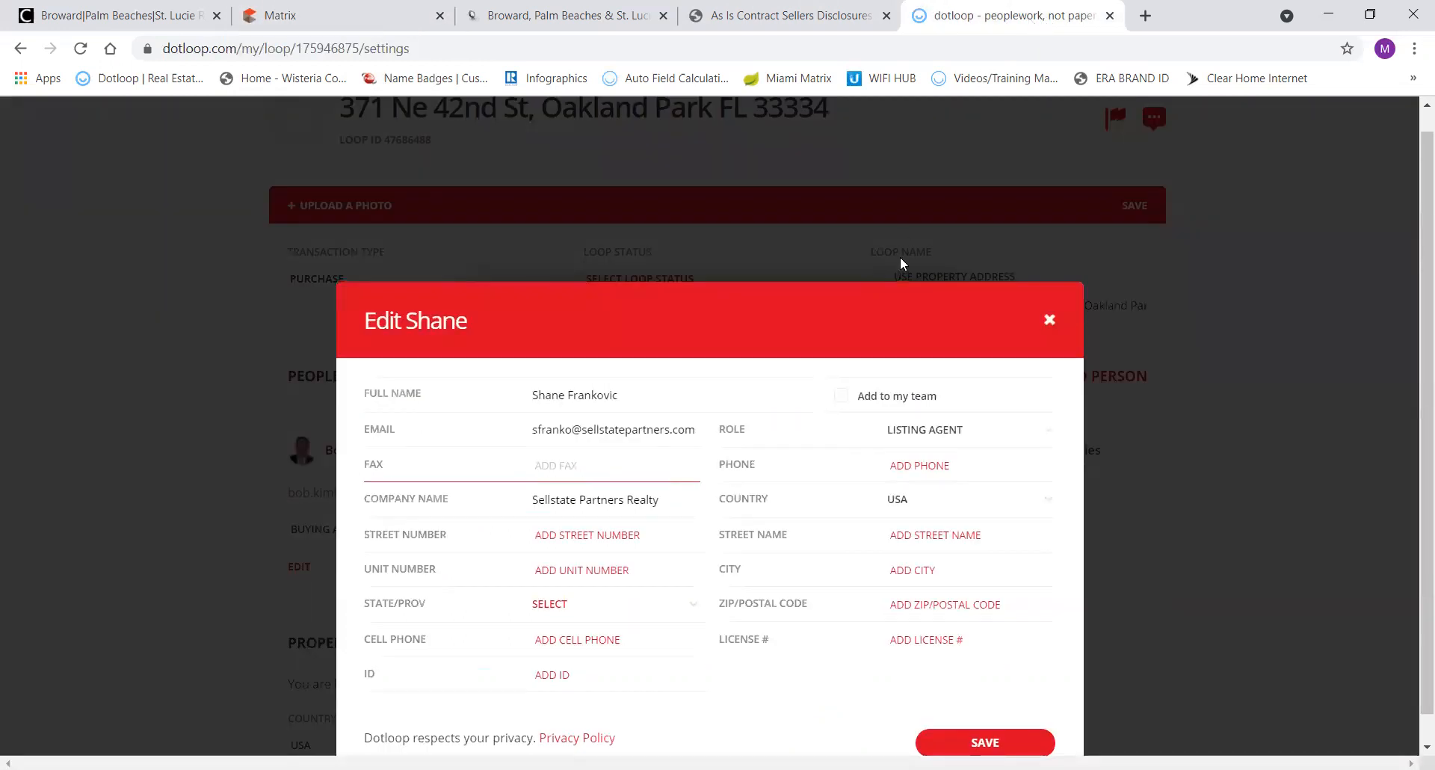
Paste the copied agent phone into the listing agent's Phone field, removing the leading space.
click(900, 461)
key(ctrl+v)
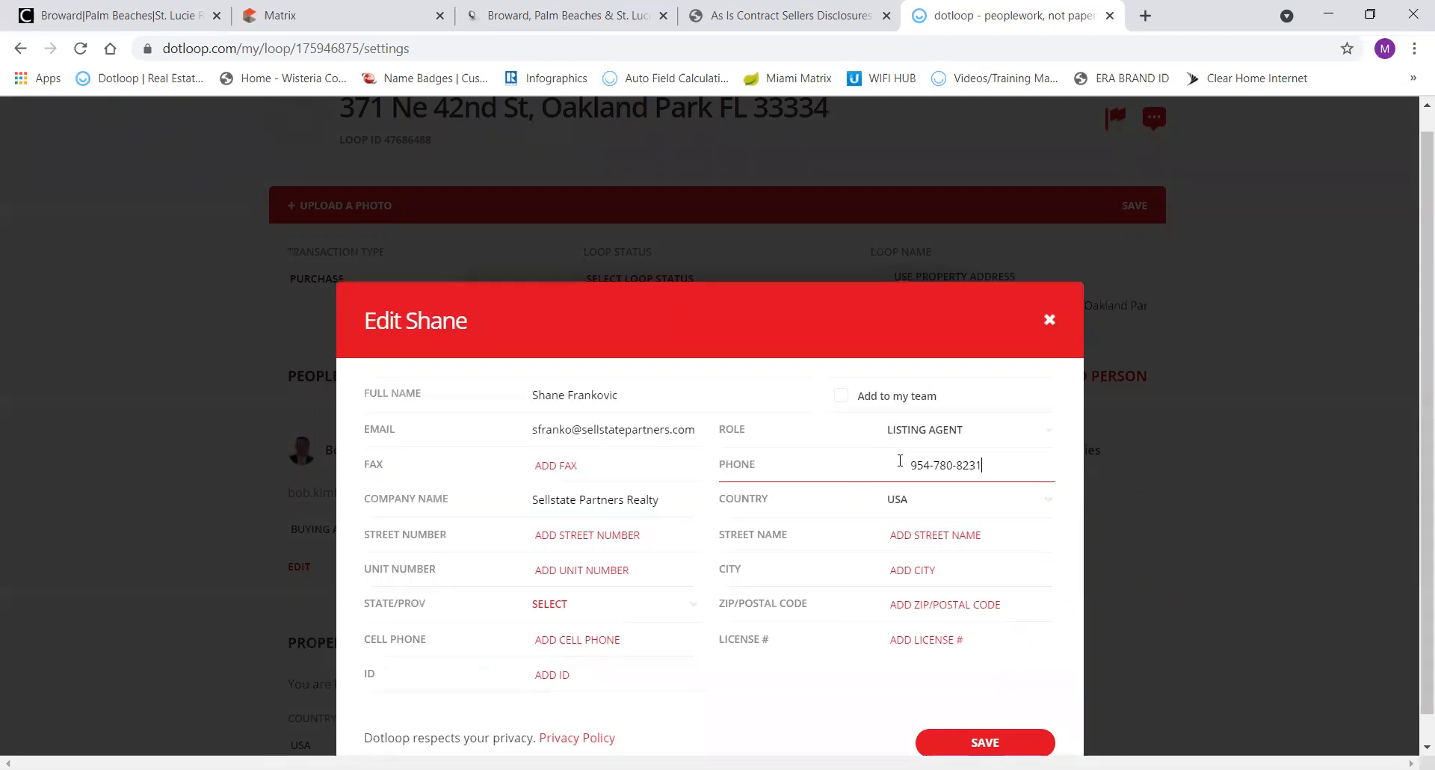
click(900, 460)
key(Delete)
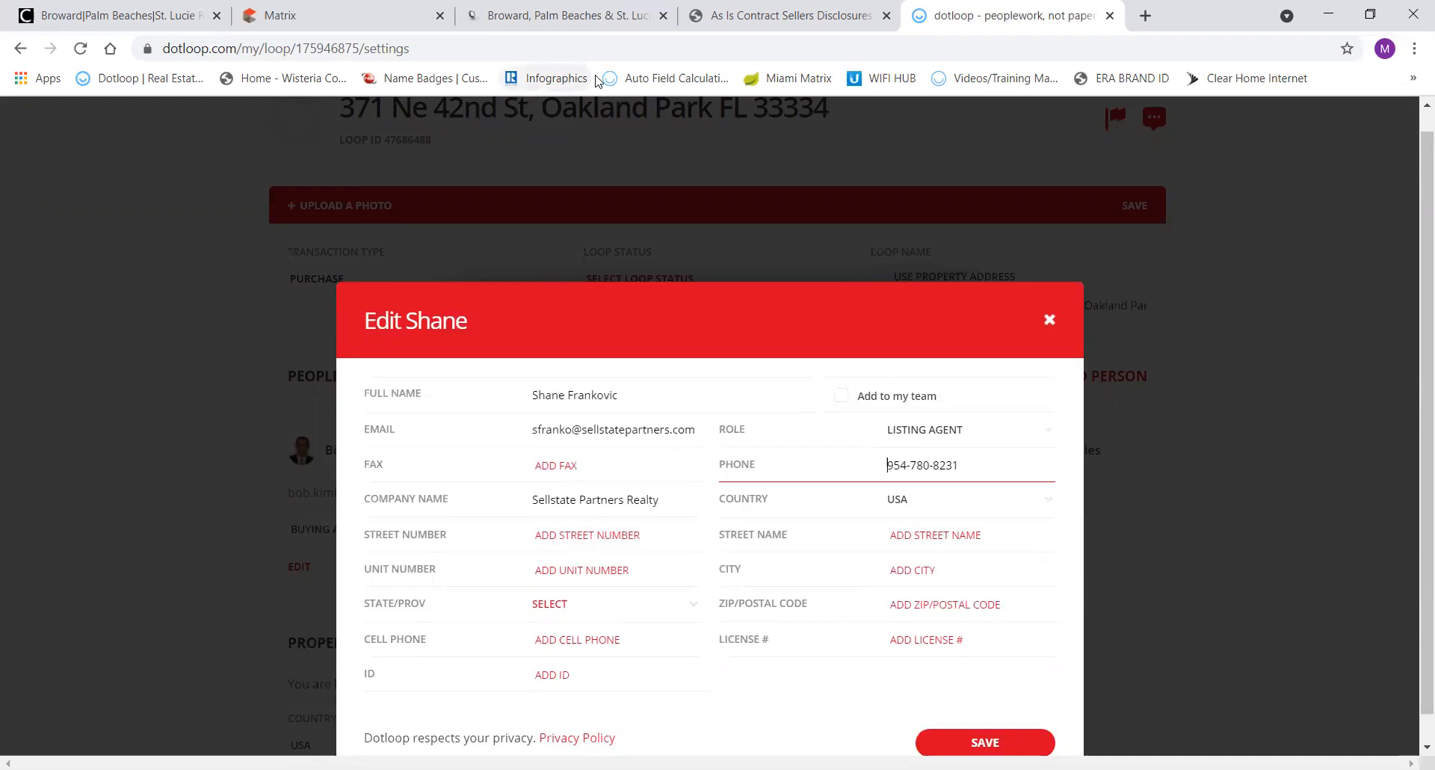
Select the listing office's phone number in Matrix, then return to the contact editor.
click(373, 19)
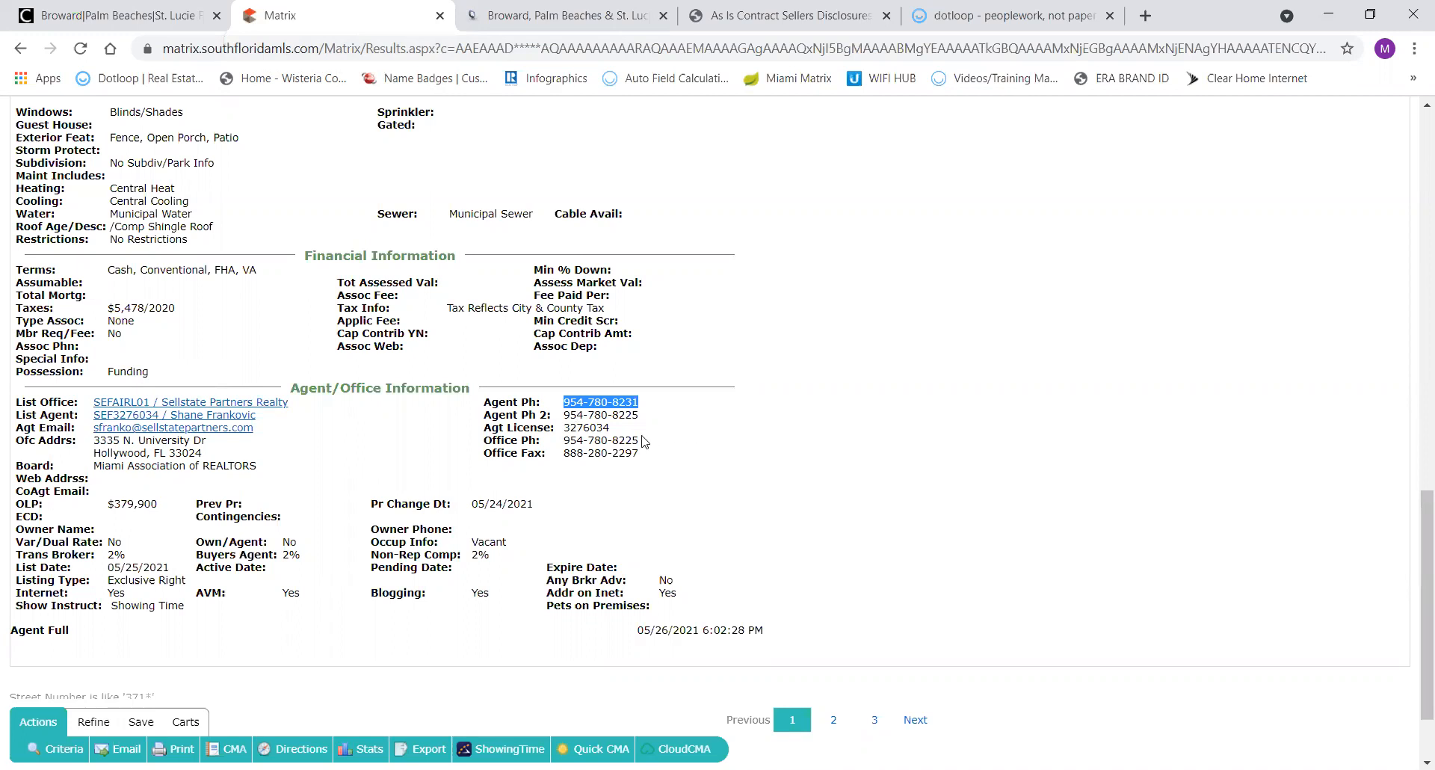
drag(640, 441, 563, 444)
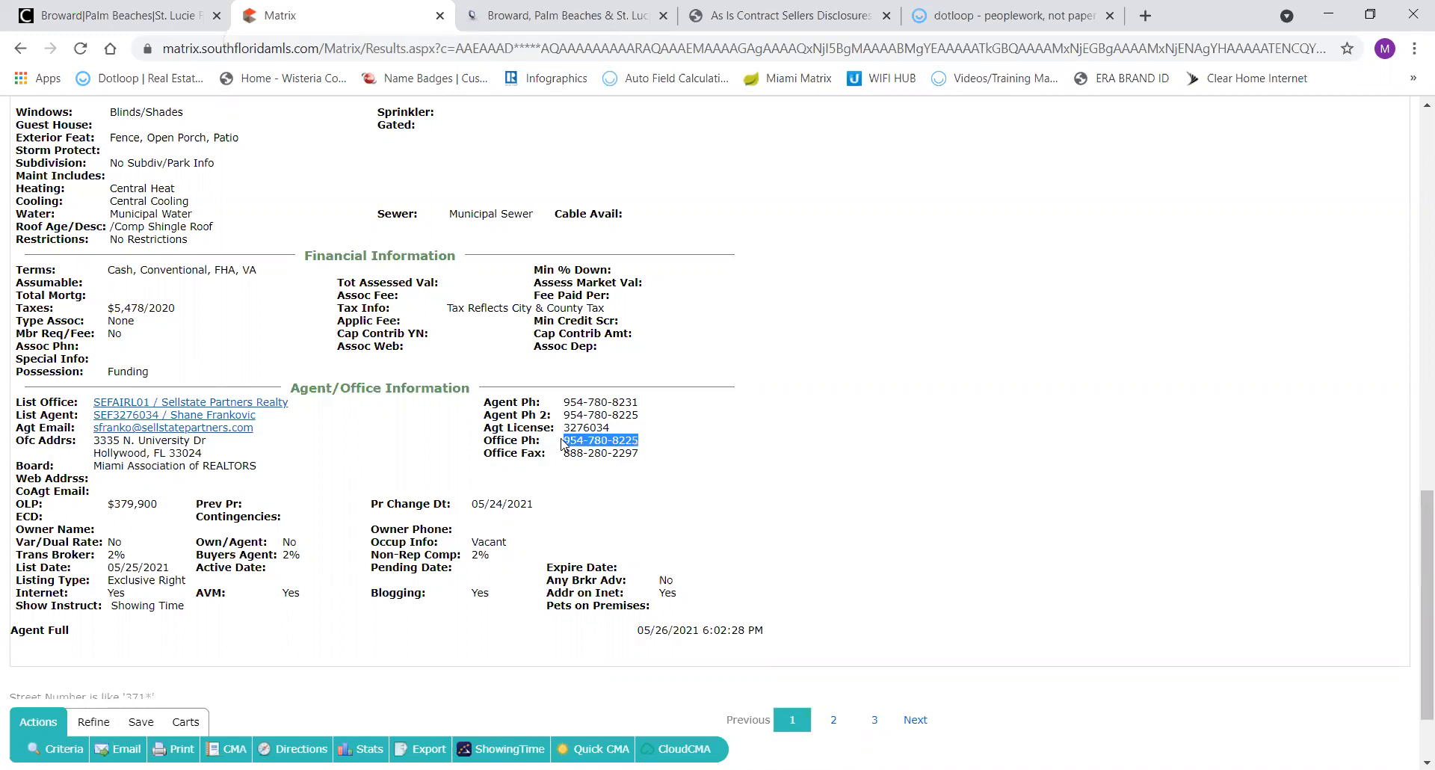
click(956, 15)
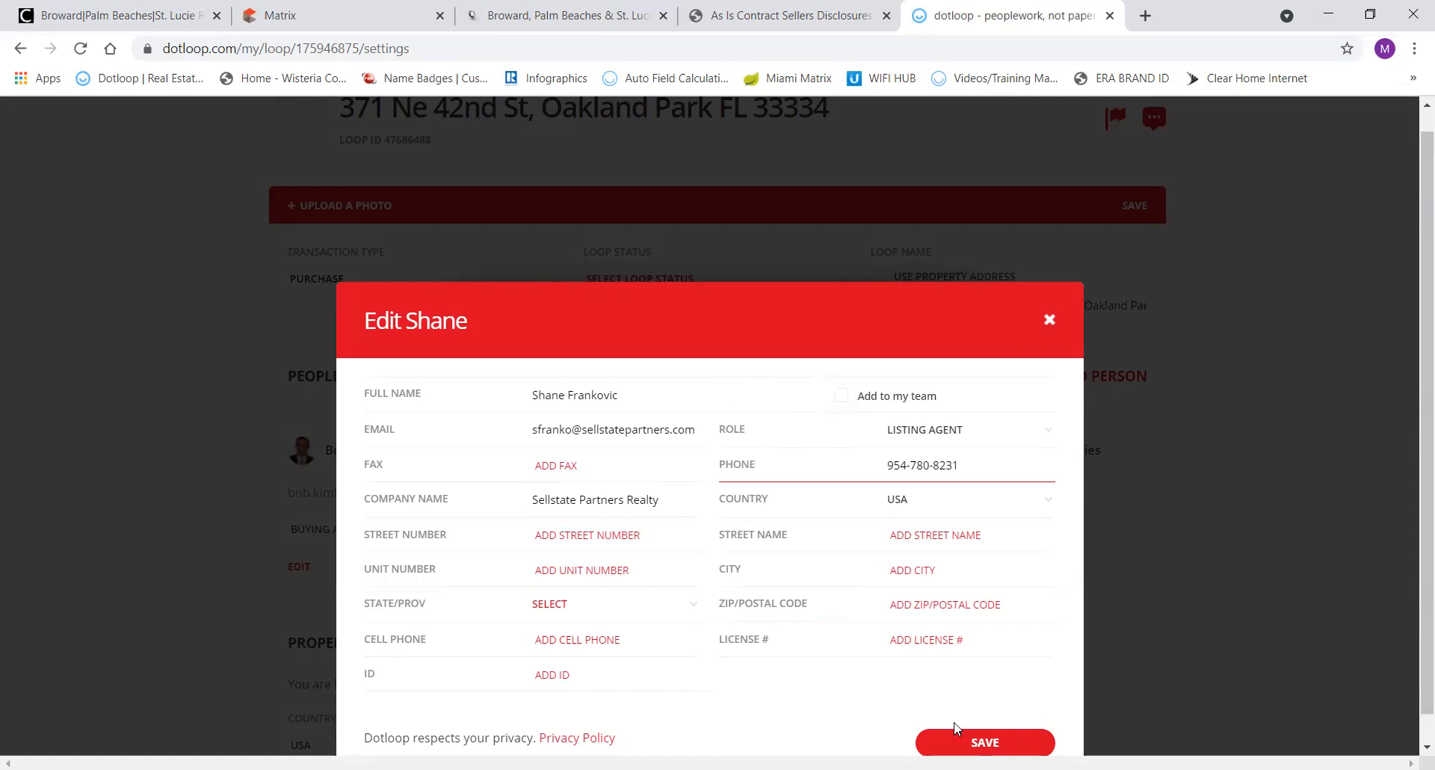
Save the listing agent's edited contact, including the new phone number.
click(985, 742)
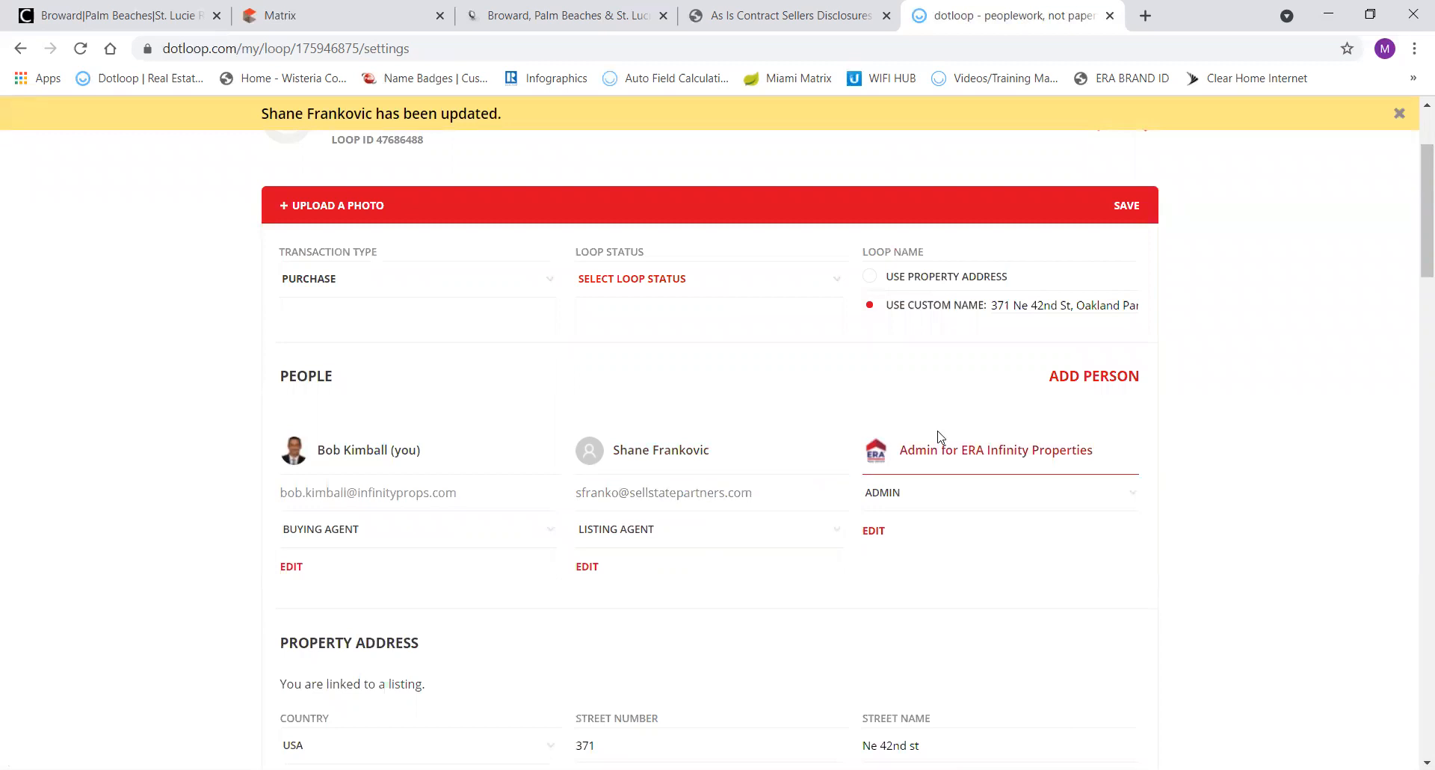
Add the current owner LLC, copied from the county tax report, to the loop as Seller.
click(1086, 378)
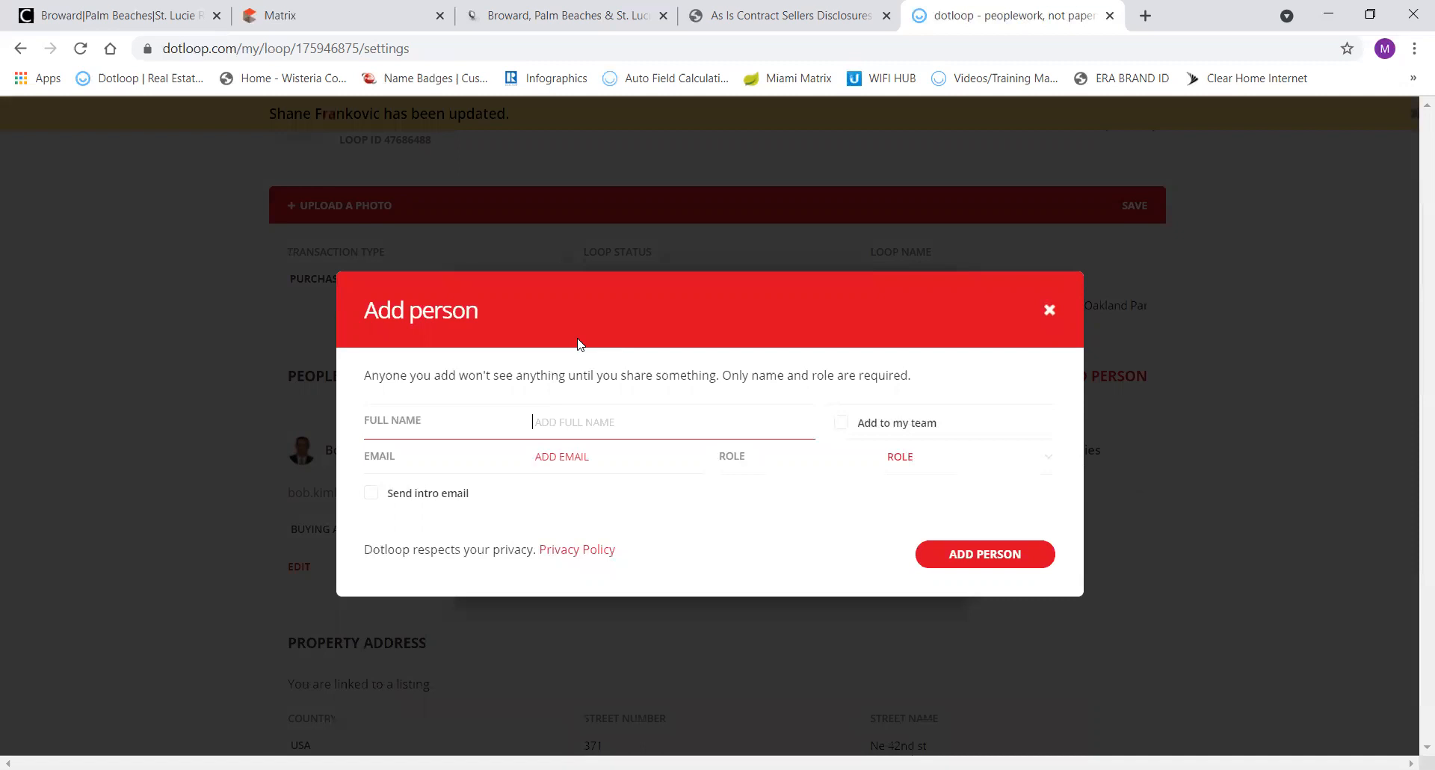
click(527, 14)
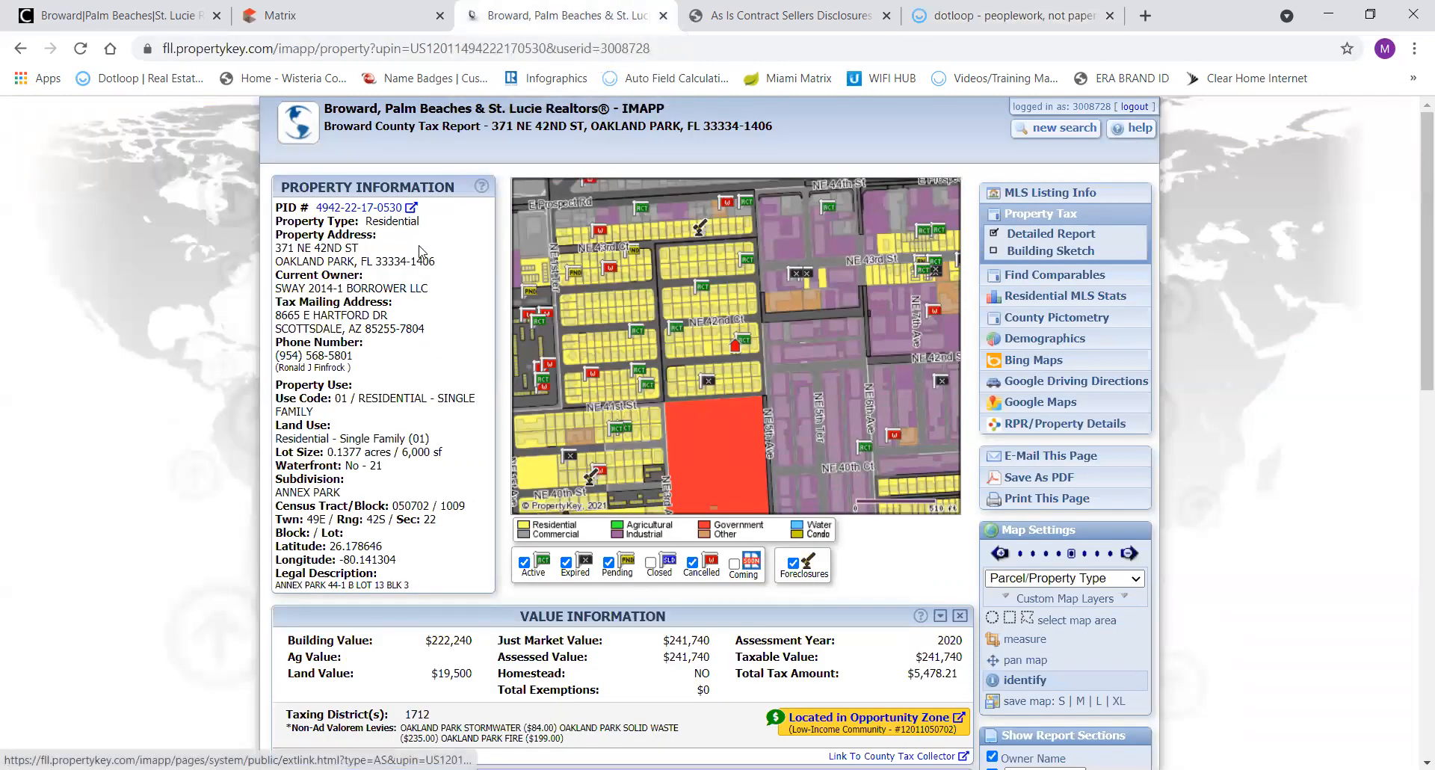
drag(433, 287, 275, 290)
key(ctrl+c)
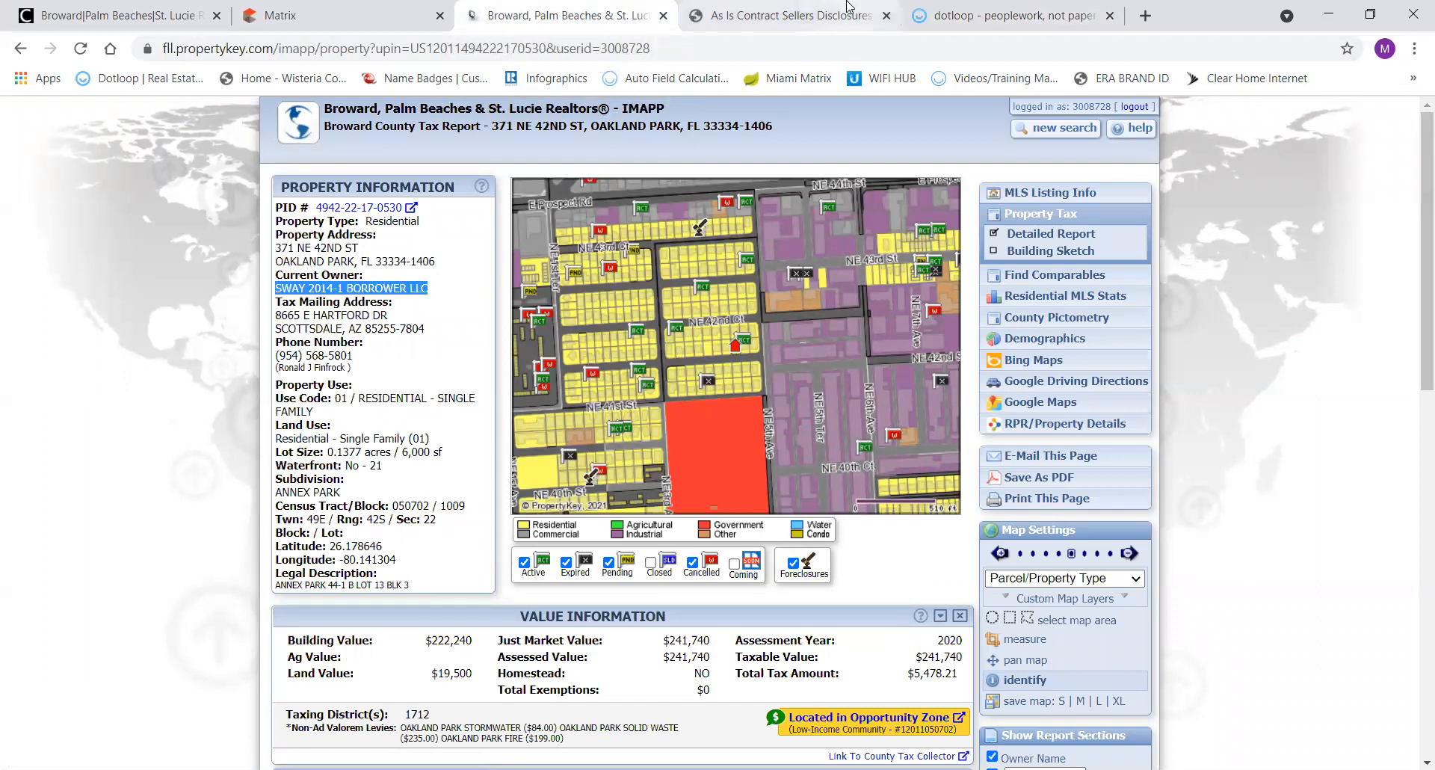
click(940, 17)
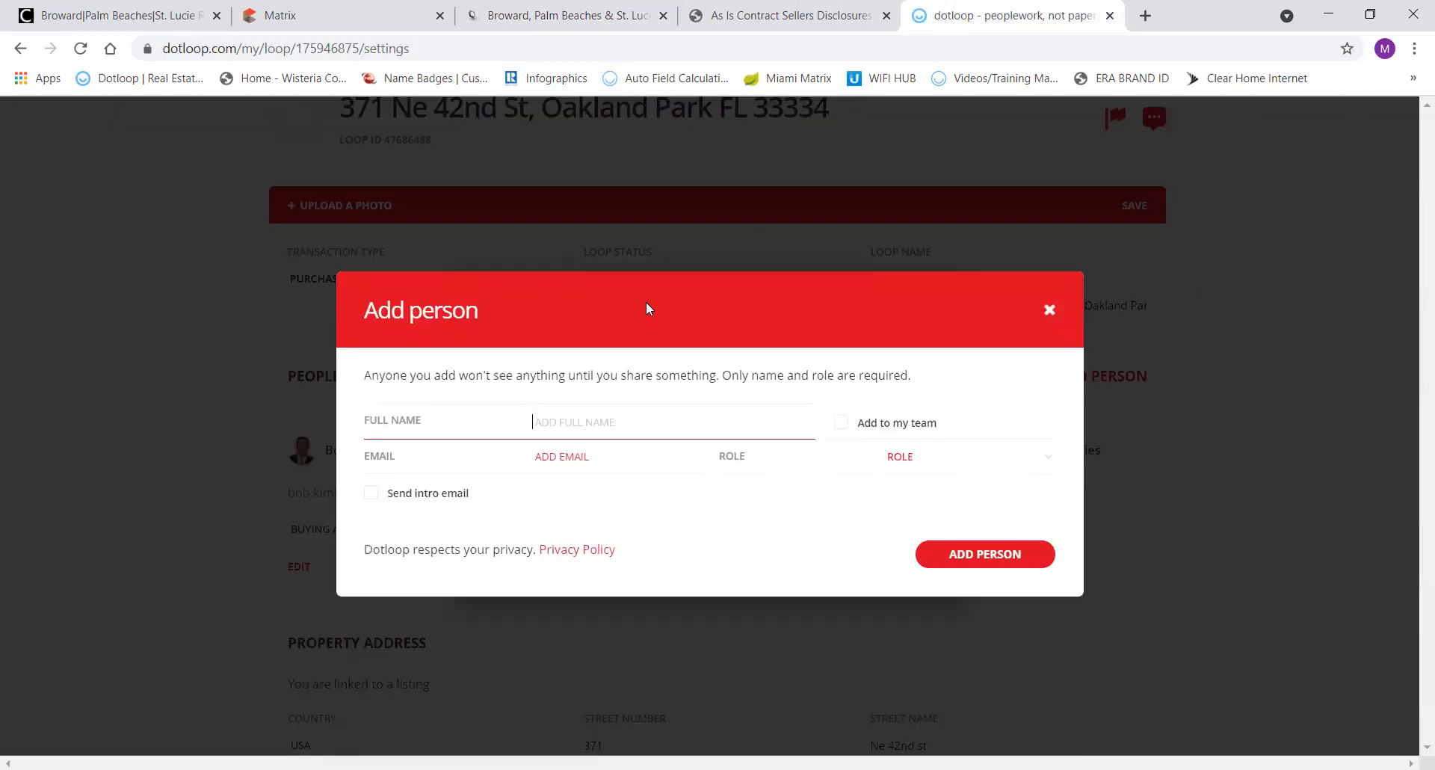
key(ctrl+v)
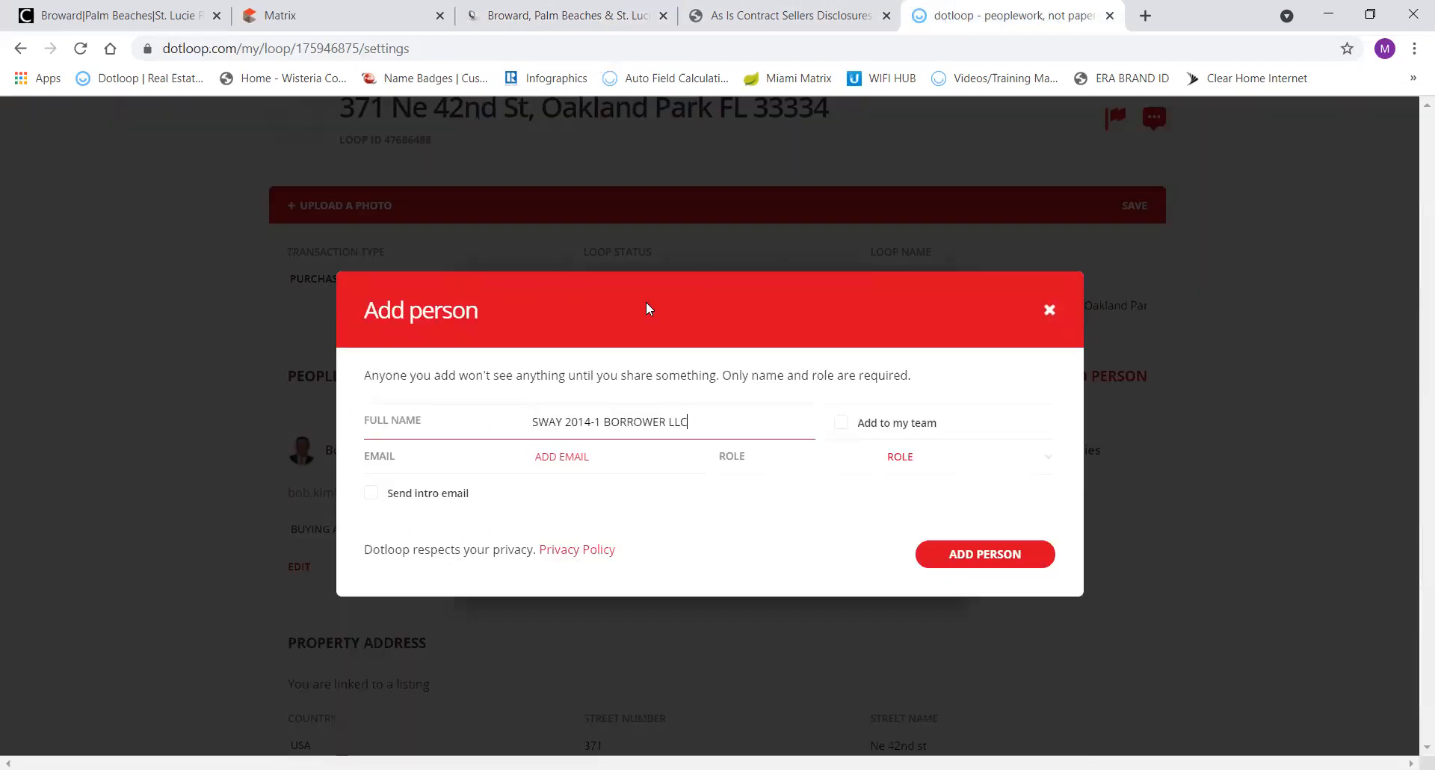
click(904, 464)
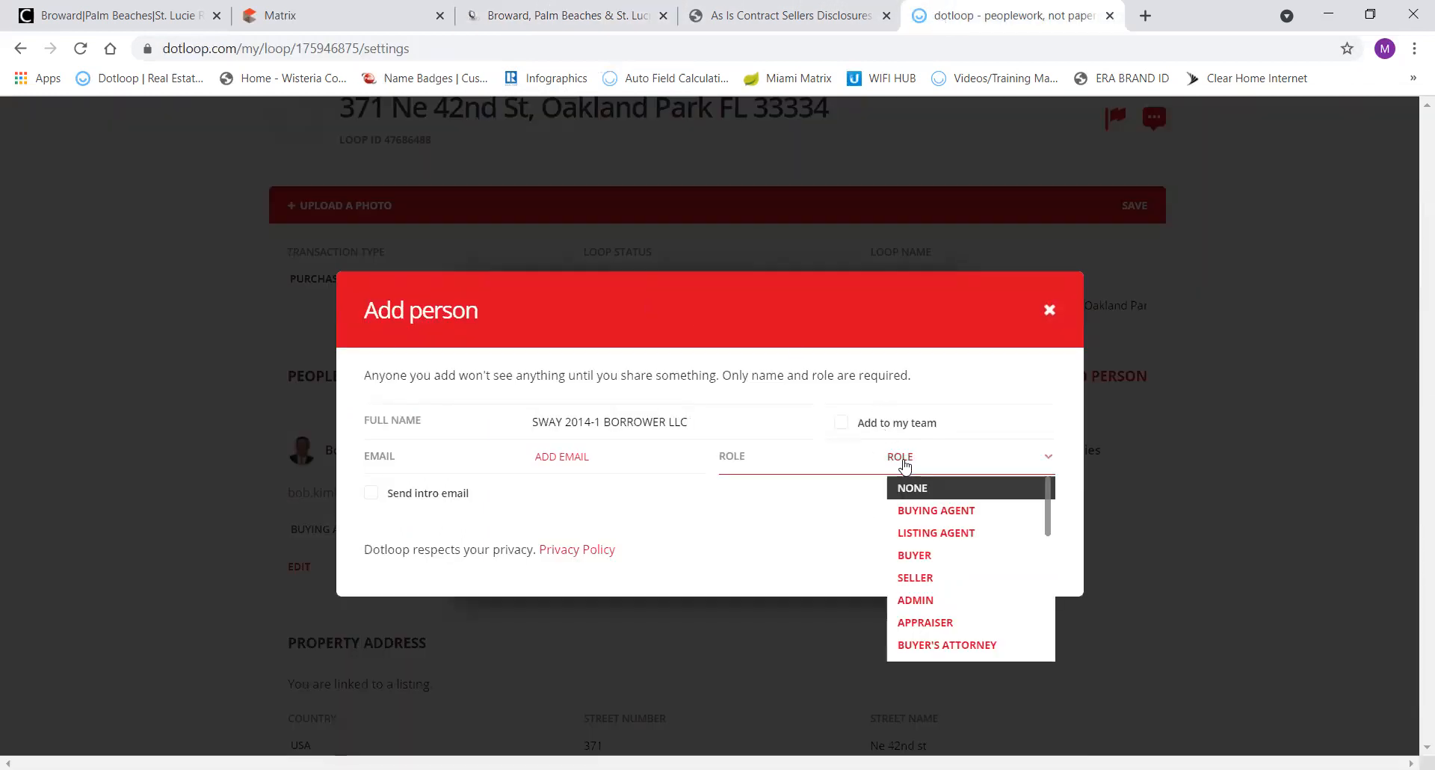
click(908, 579)
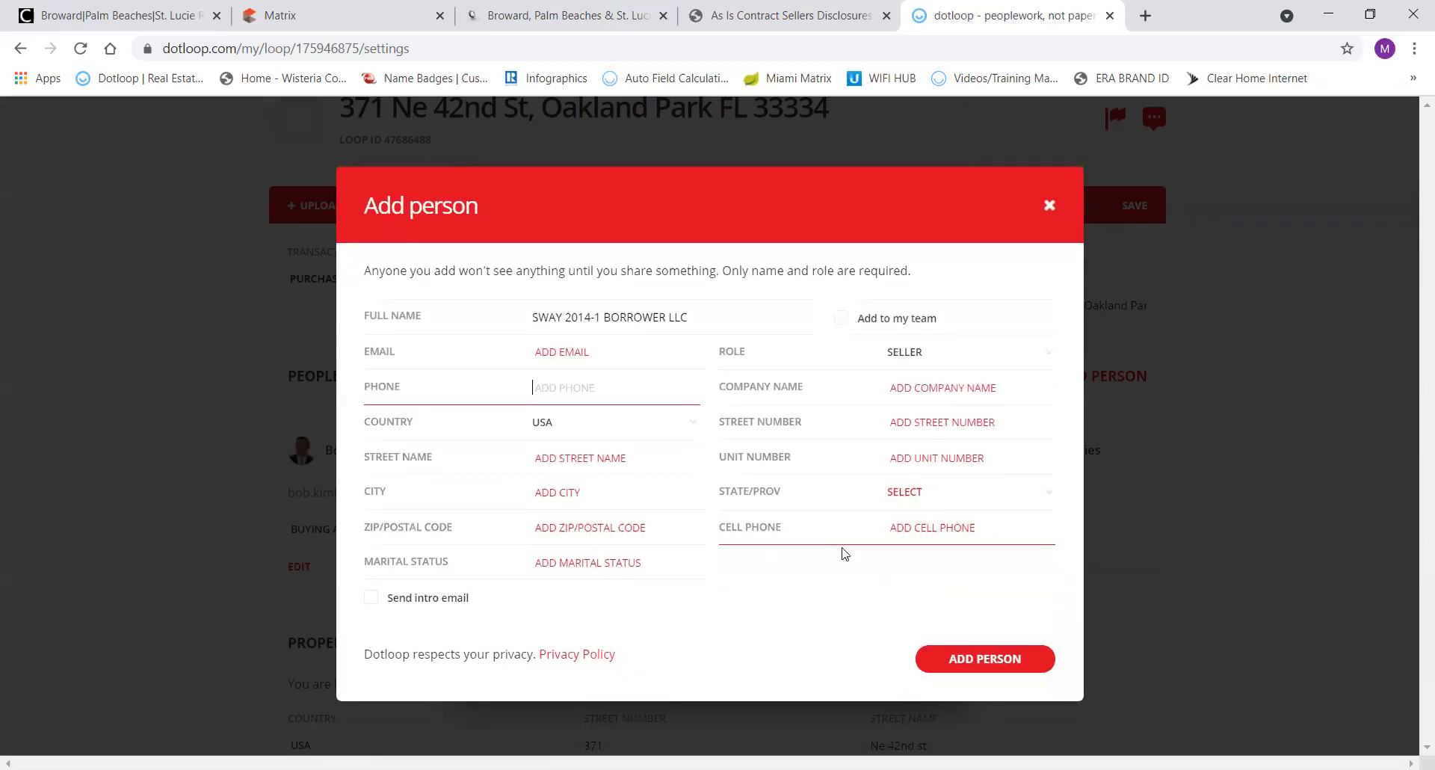
click(960, 657)
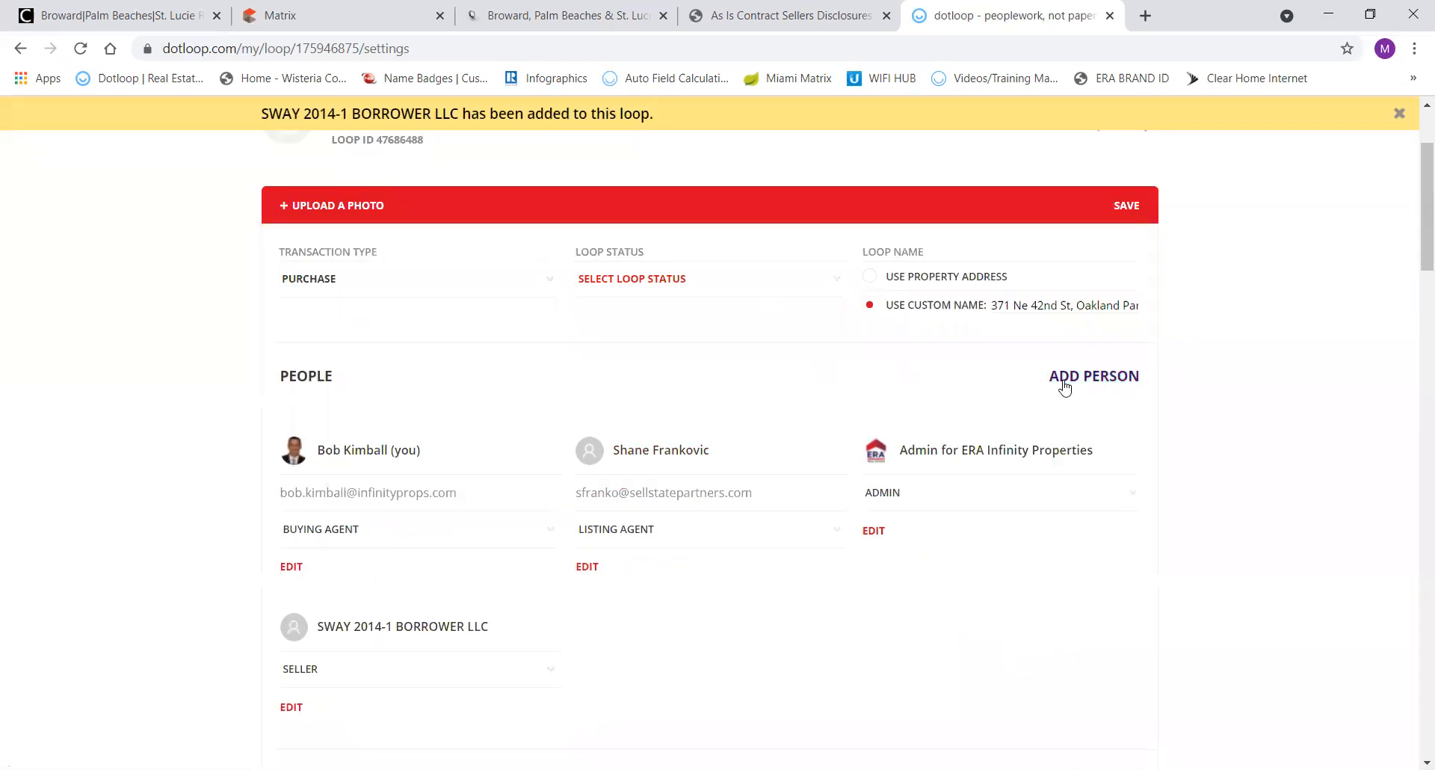
Add the saved appraiser contact to the loop as Buyer, entering their phone number.
click(1076, 384)
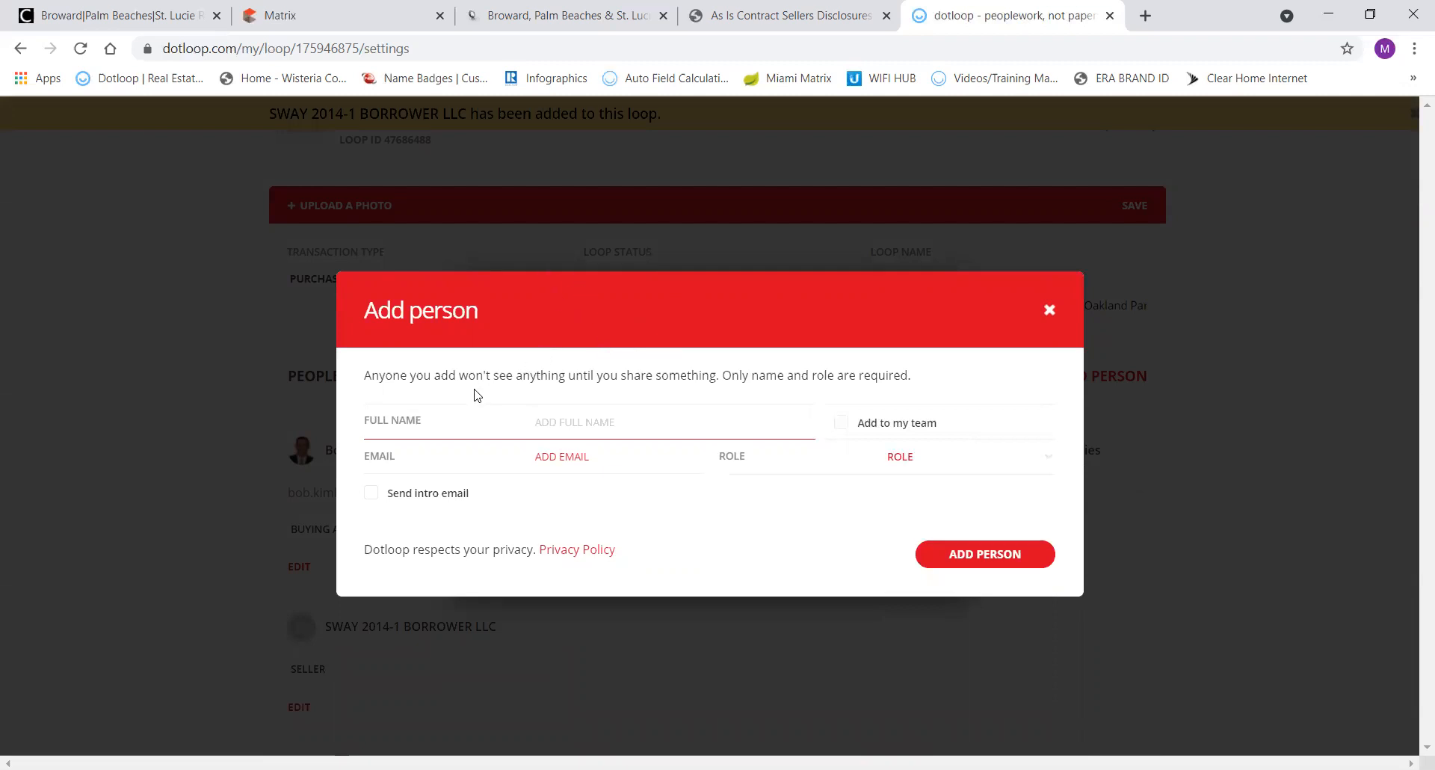
text(Mill)
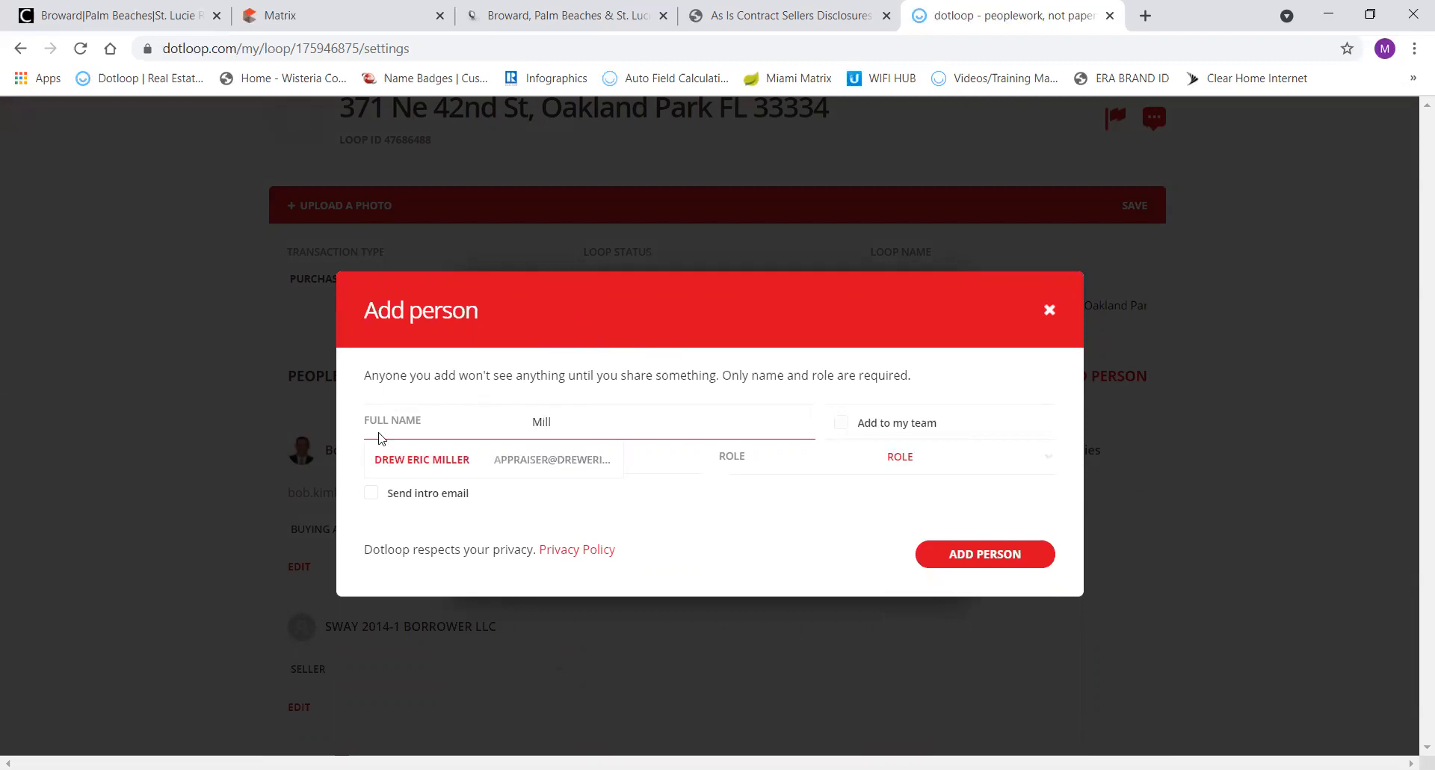
click(427, 466)
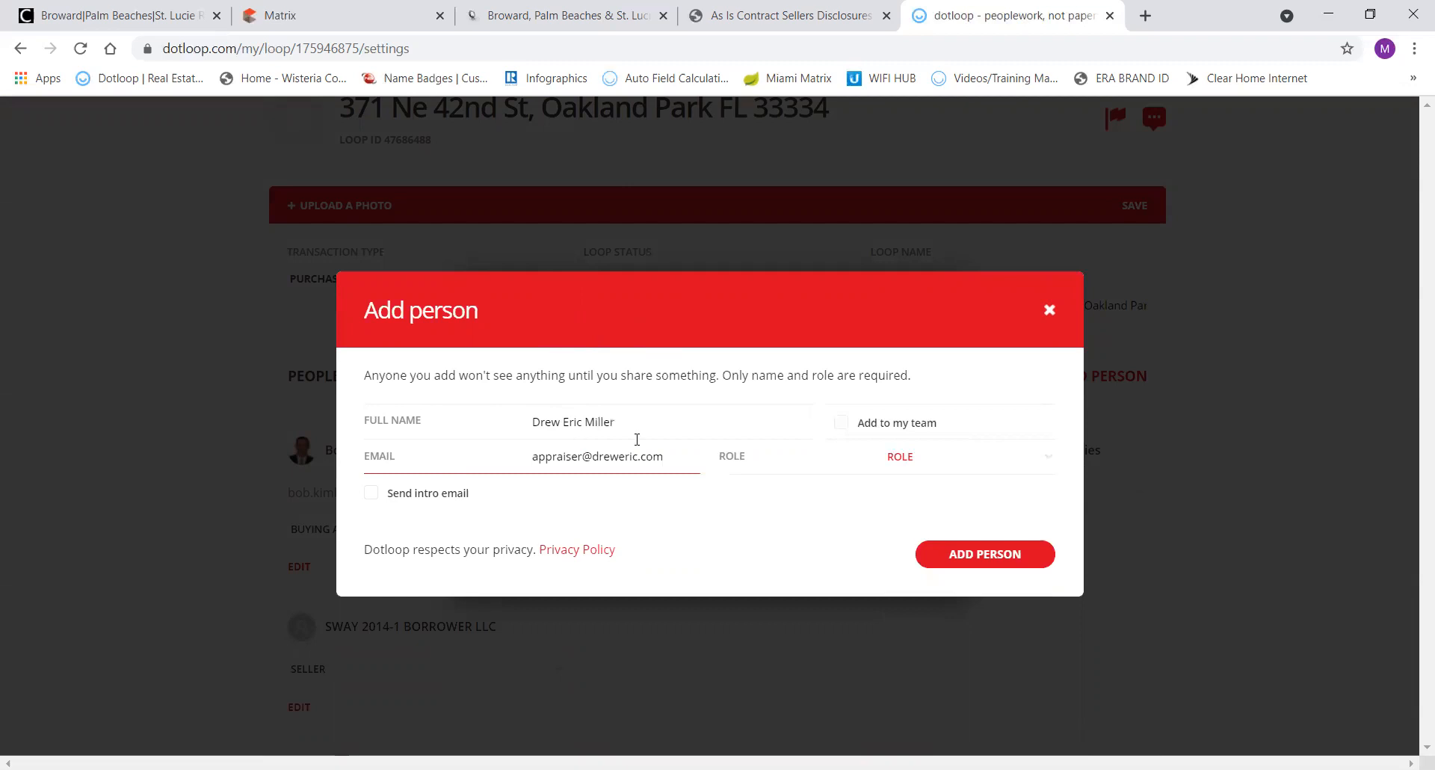
click(905, 462)
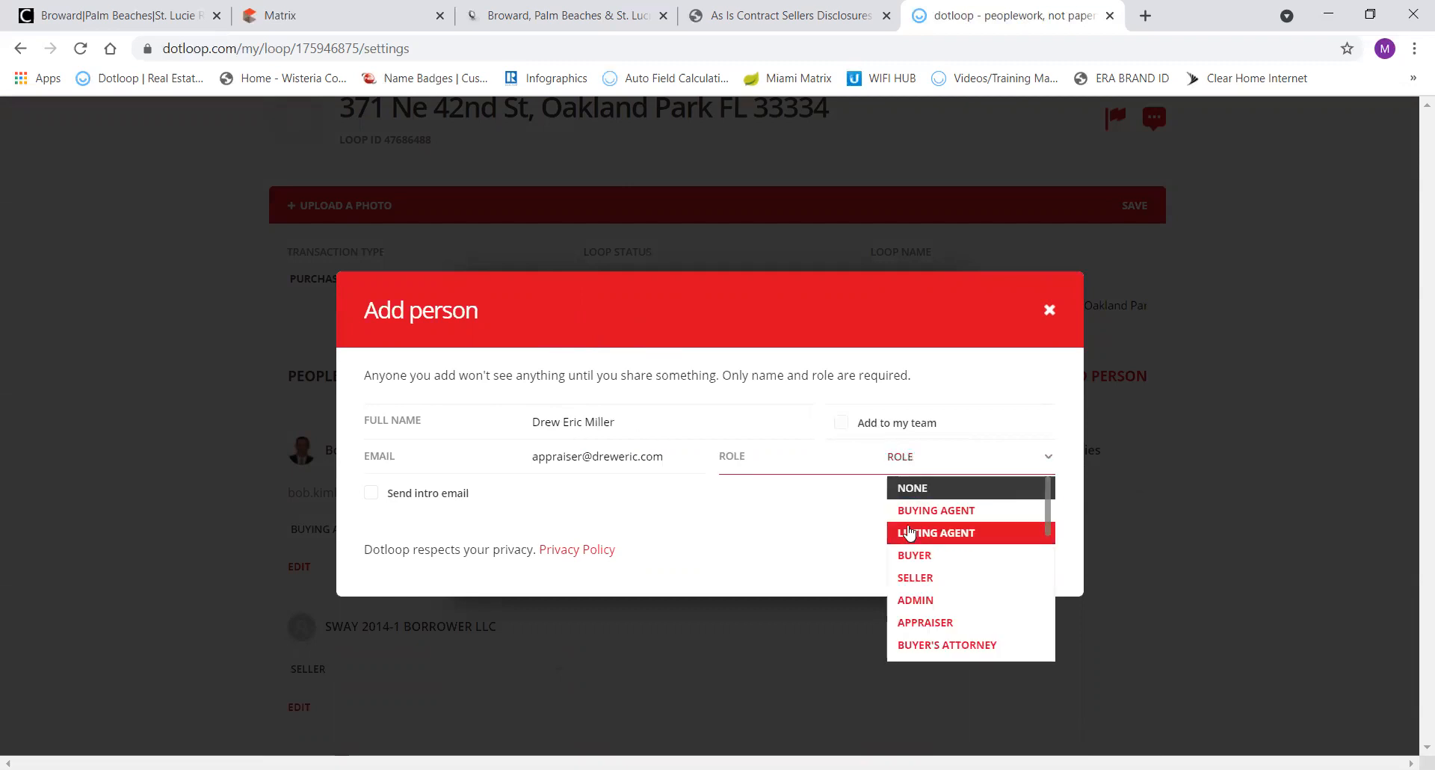
click(906, 553)
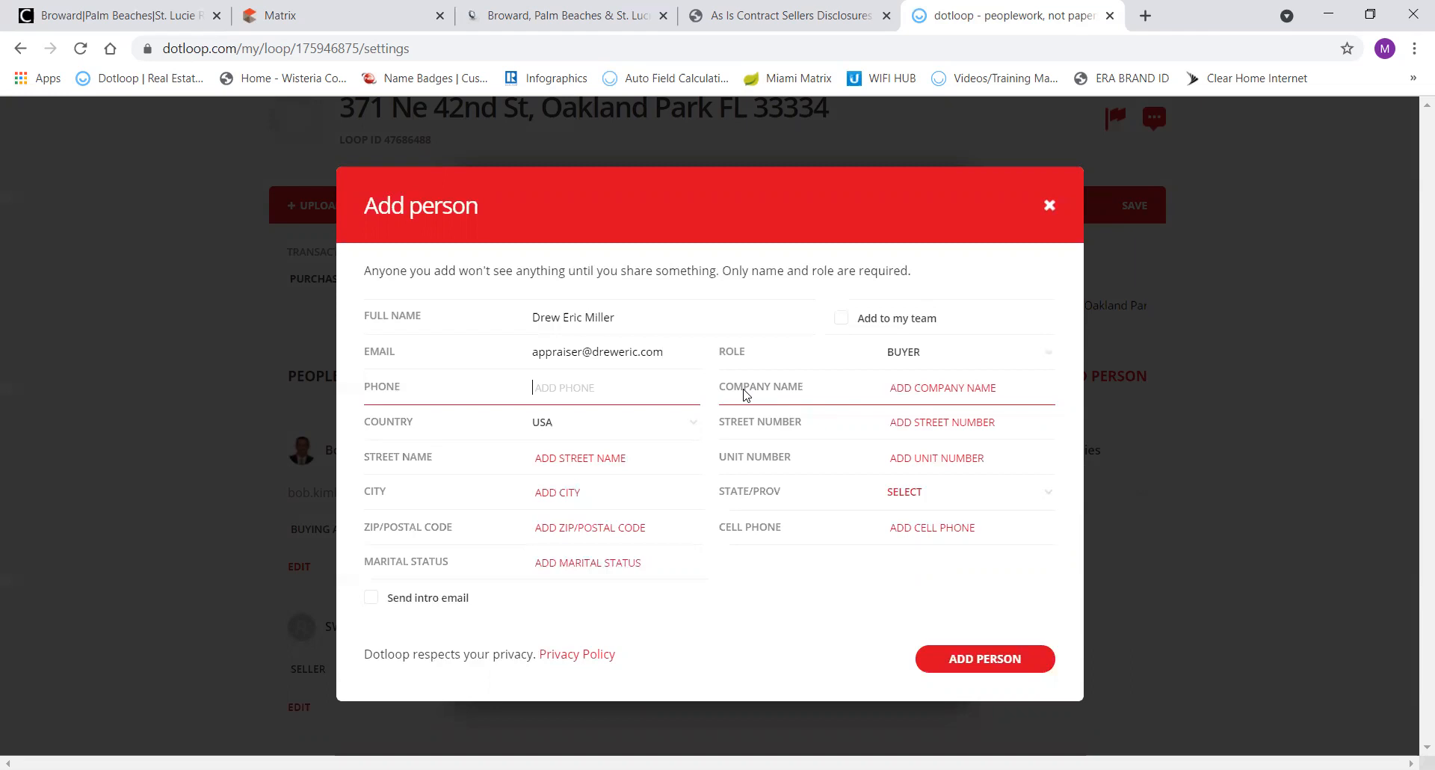
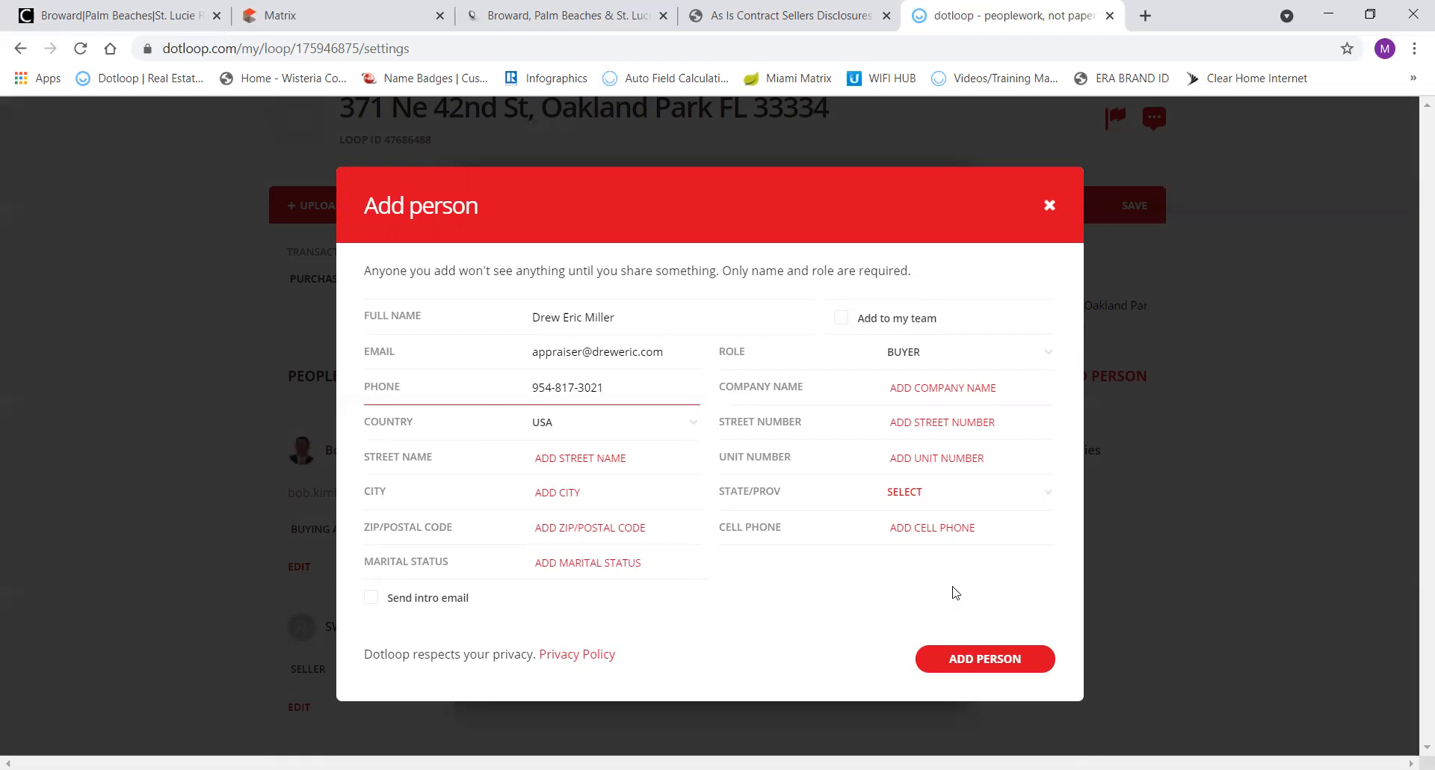
click(971, 658)
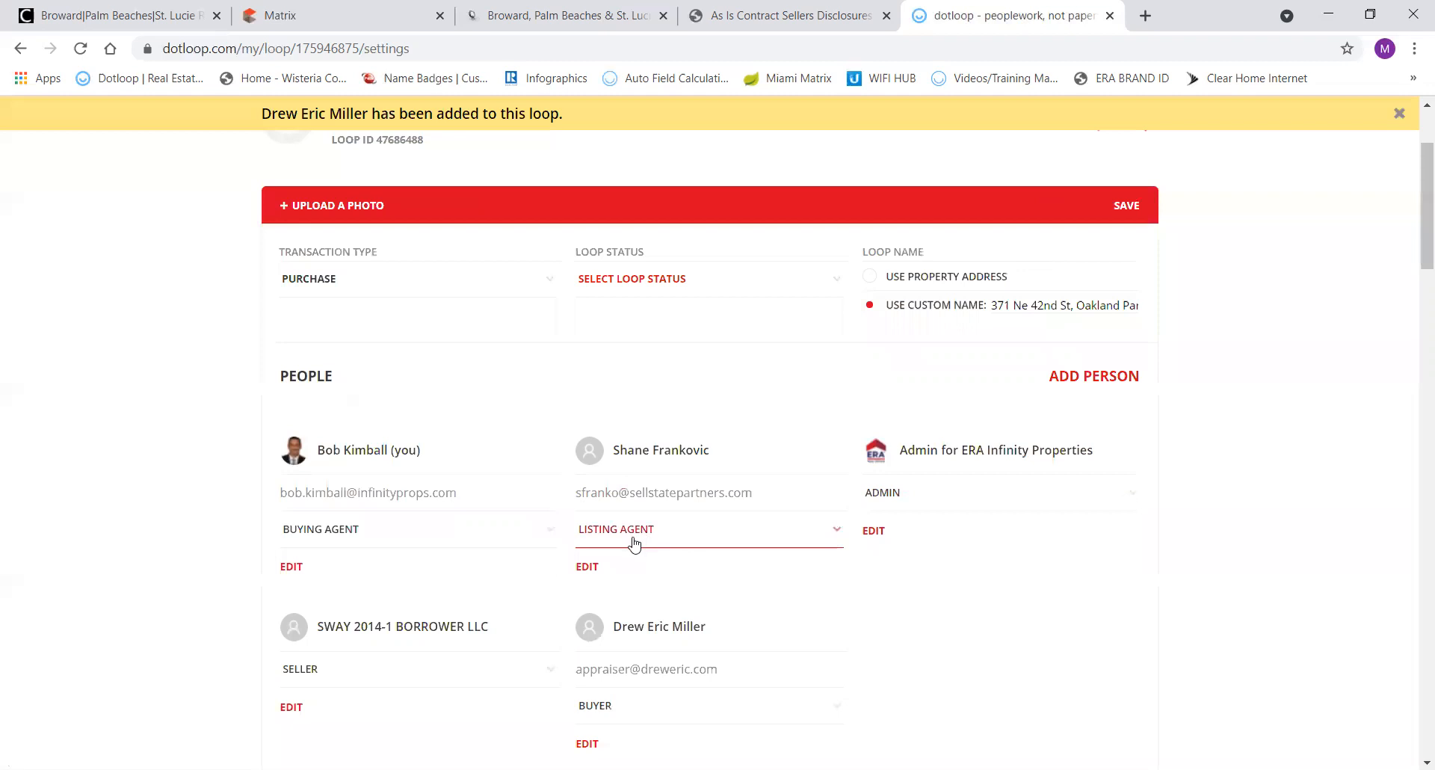
Open a blank Add person form in the loop's People section.
scroll(724, 473, down, 3)
scroll(729, 479, up, 2)
scroll(730, 479, down, 2)
scroll(729, 481, up, 1)
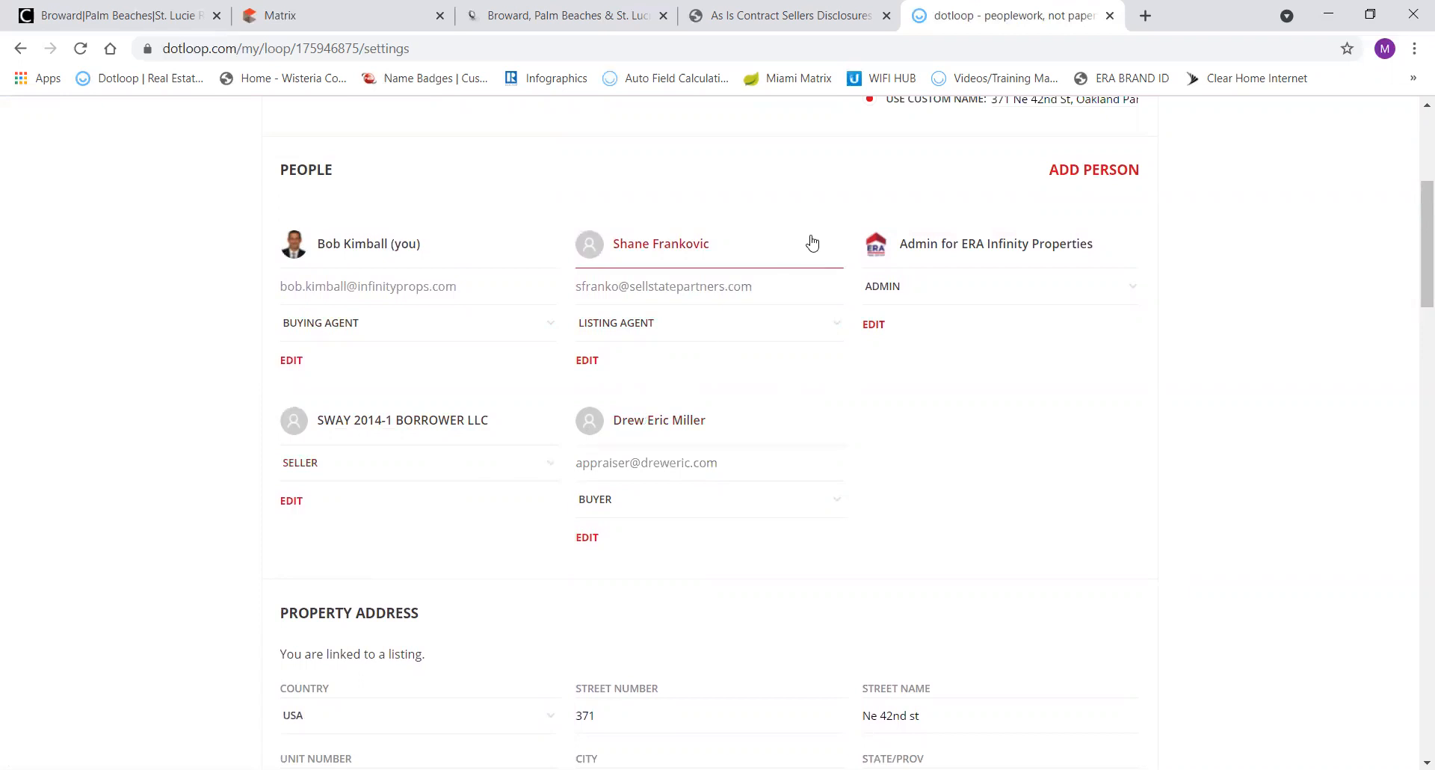
click(1082, 182)
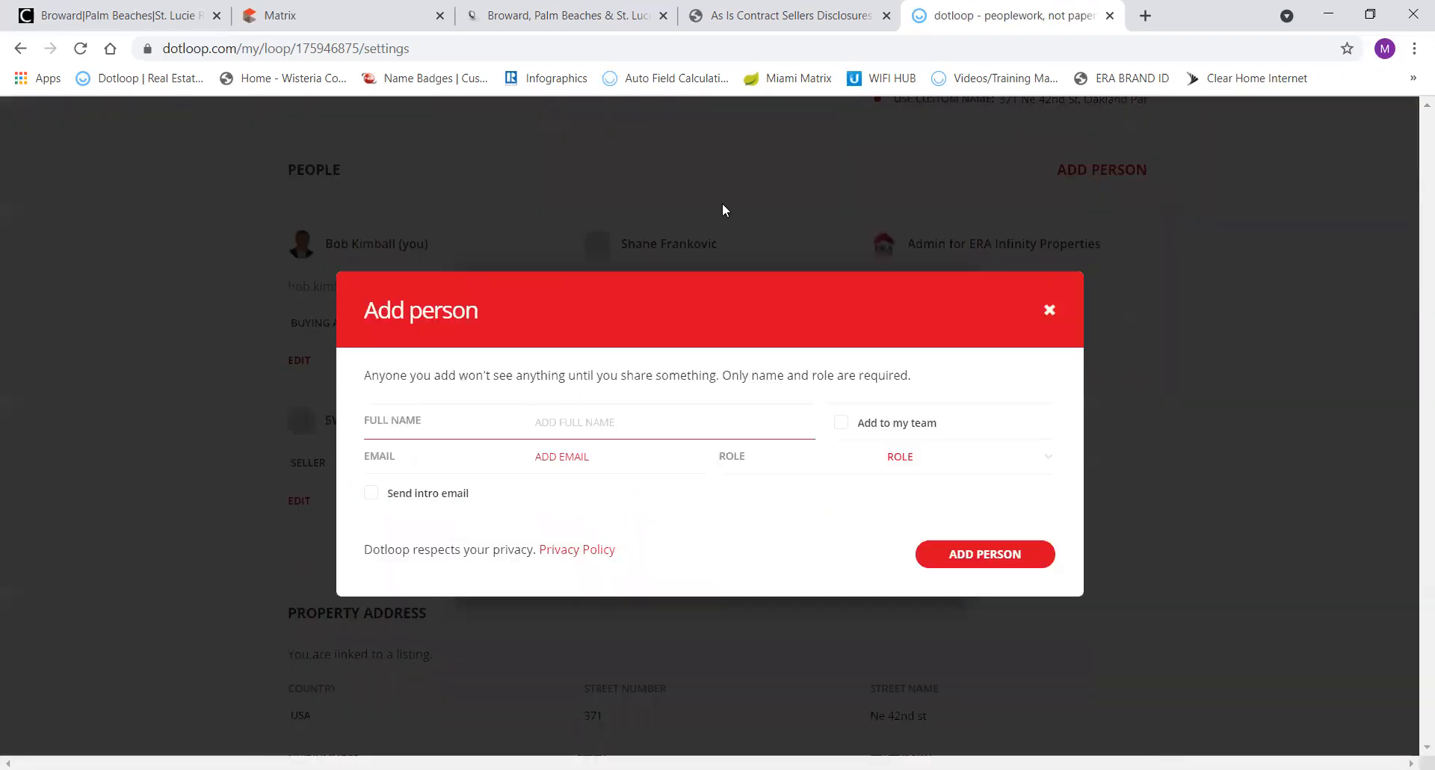
Bring up the As Is Contract Sellers Disclosures Template PDF to look for escrow details.
click(372, 17)
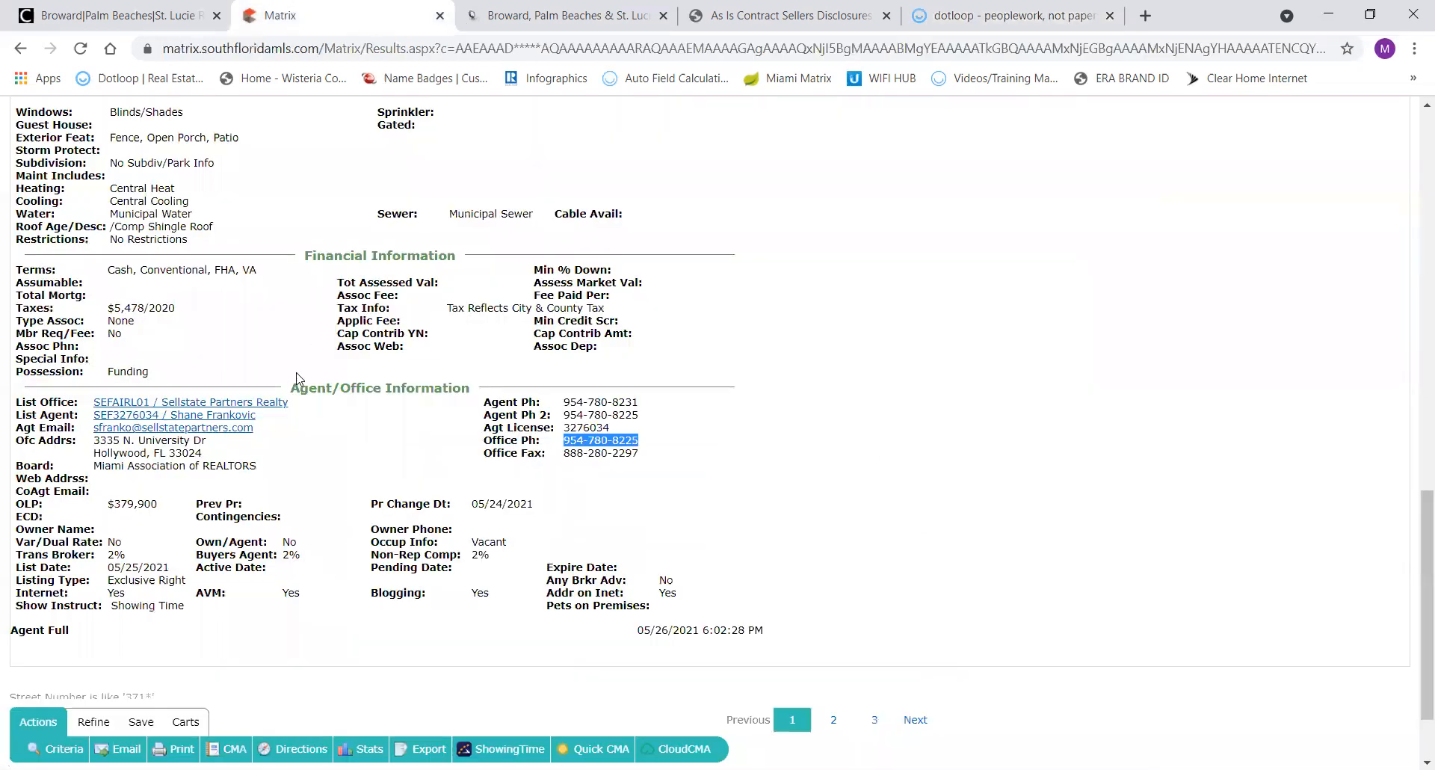
scroll(297, 377, up, 13)
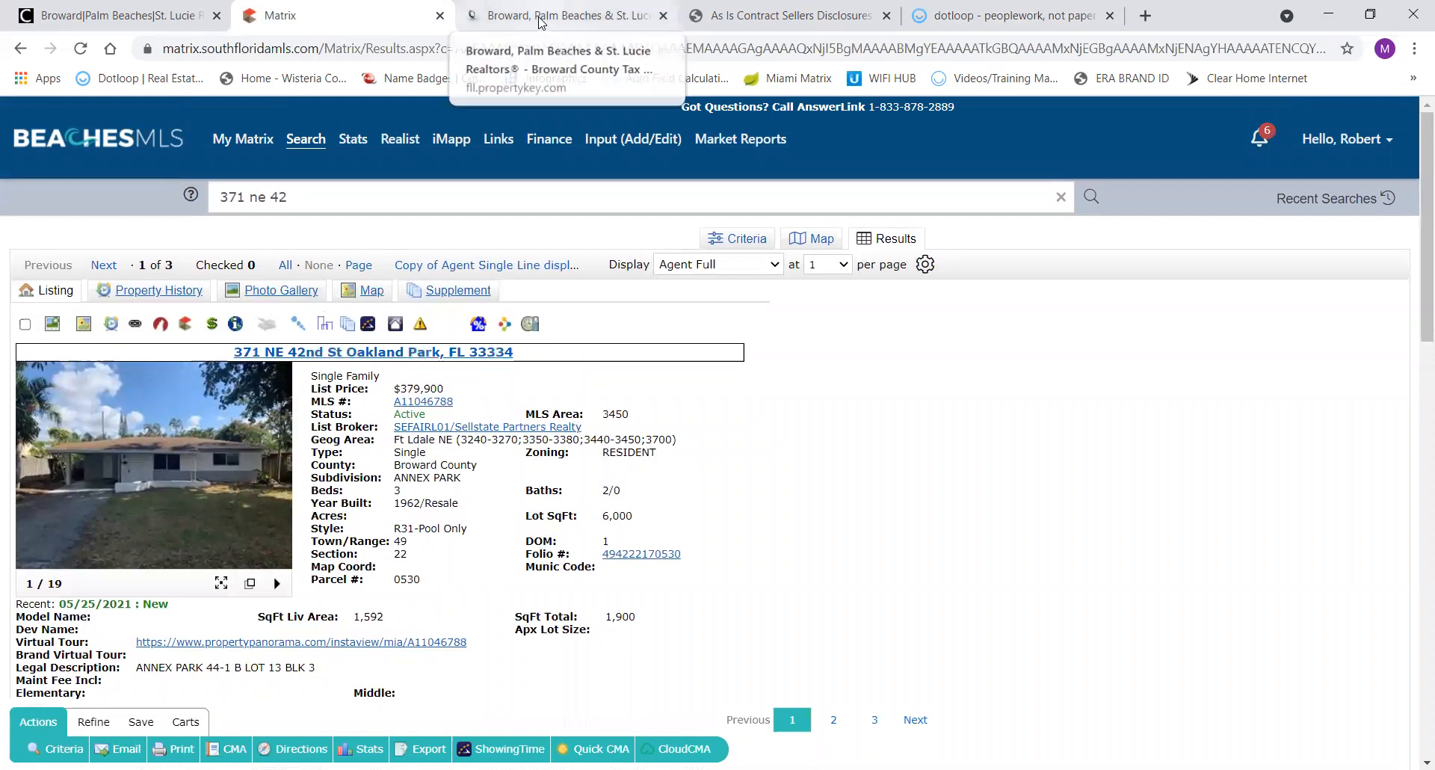
click(747, 21)
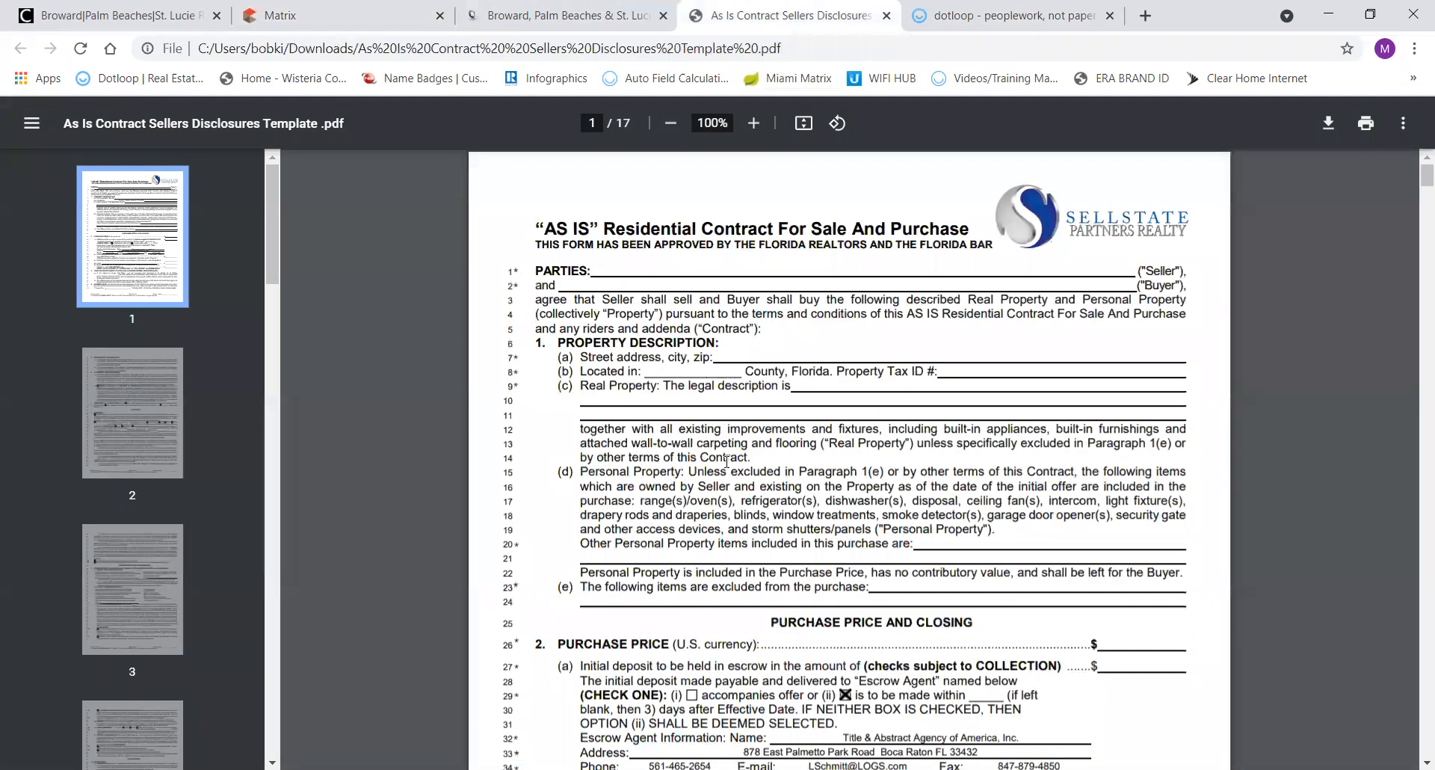
Copy 'Title & Abstract Agency of America, Inc' from the contract's Escrow Agent line and return to dotloop.
scroll(726, 461, down, 3)
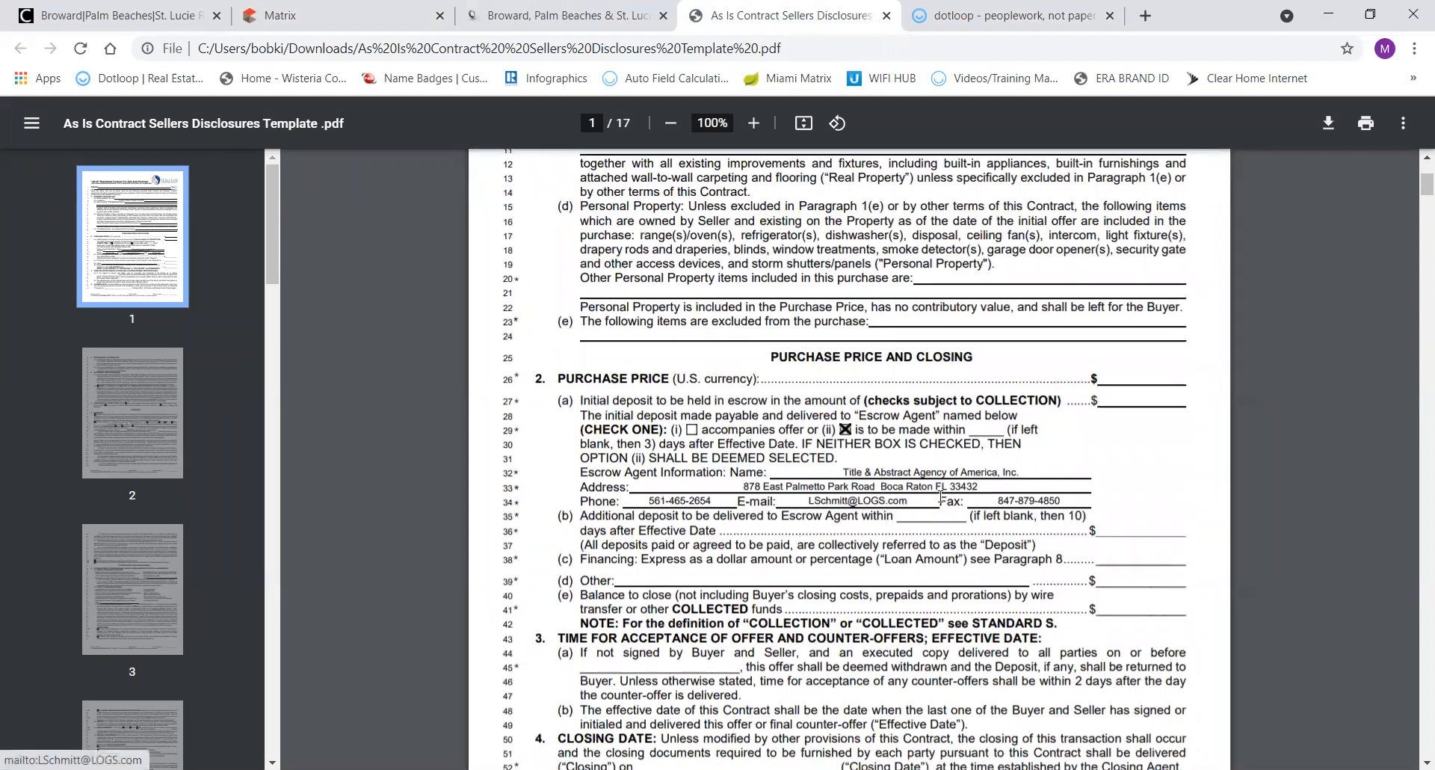
drag(1022, 471, 849, 471)
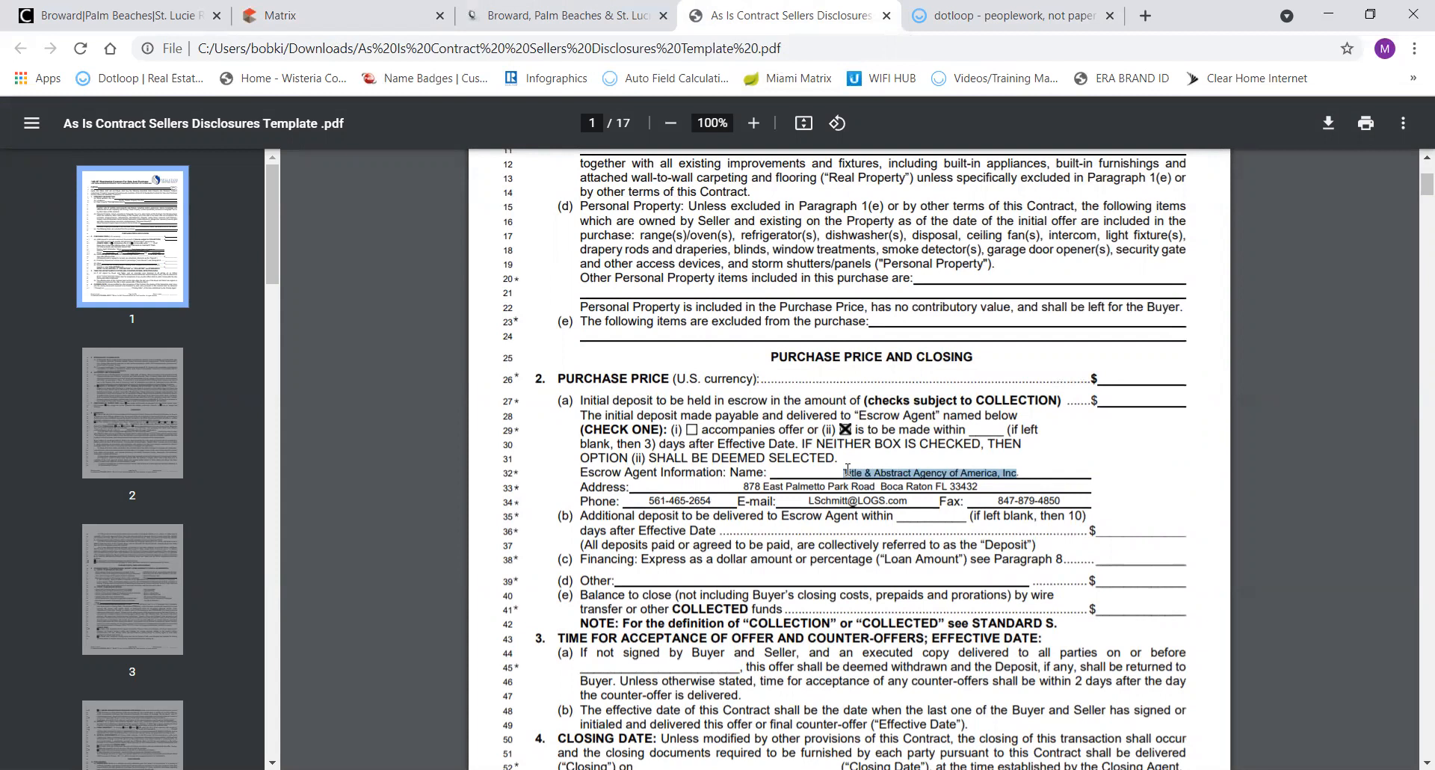
click(953, 16)
key(ctrl+w)
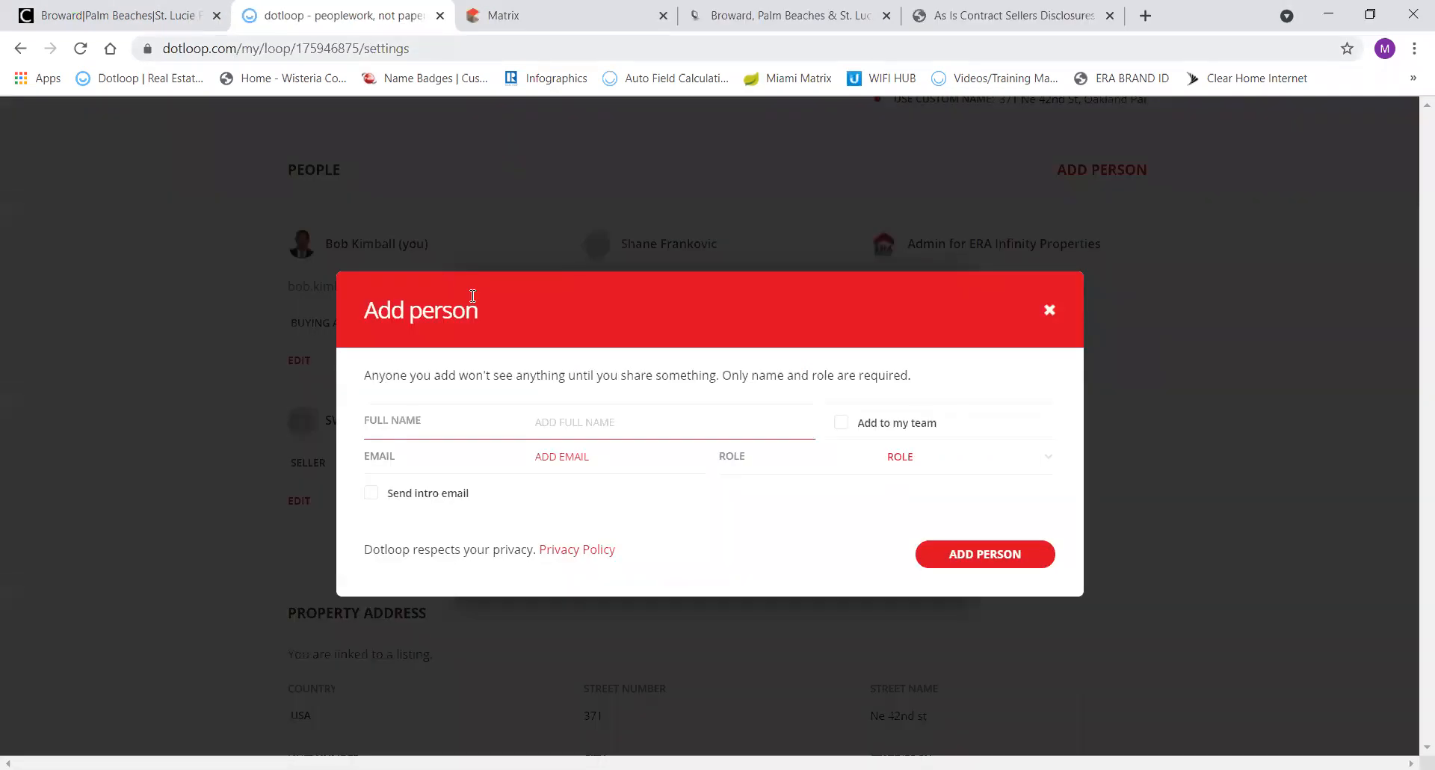
Paste 'Title & Abstract Agency of America, Inc' as the Full Name and set the role to ESCROW/TITLE.
text(Title & Abstract Agency of America, Inc)
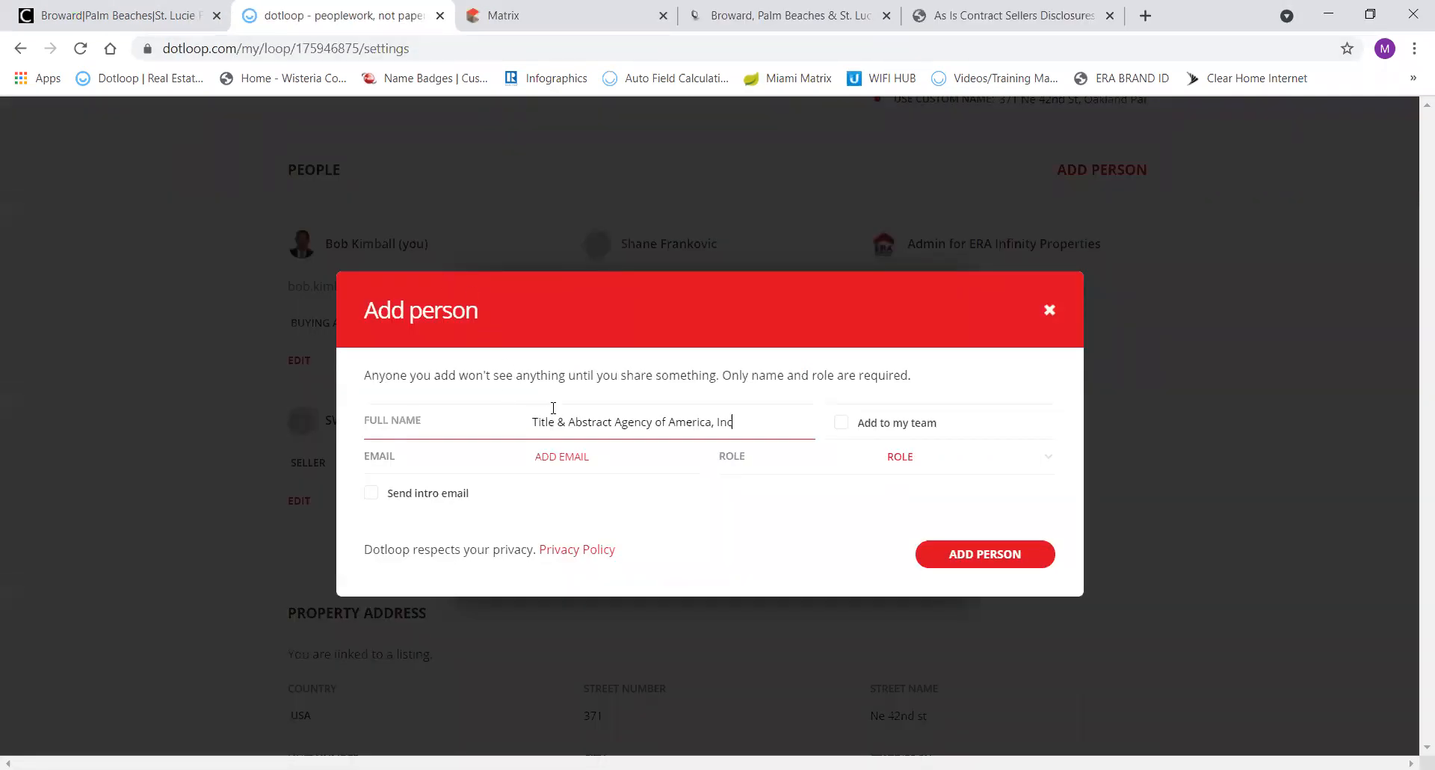
click(901, 468)
scroll(964, 571, down, 3)
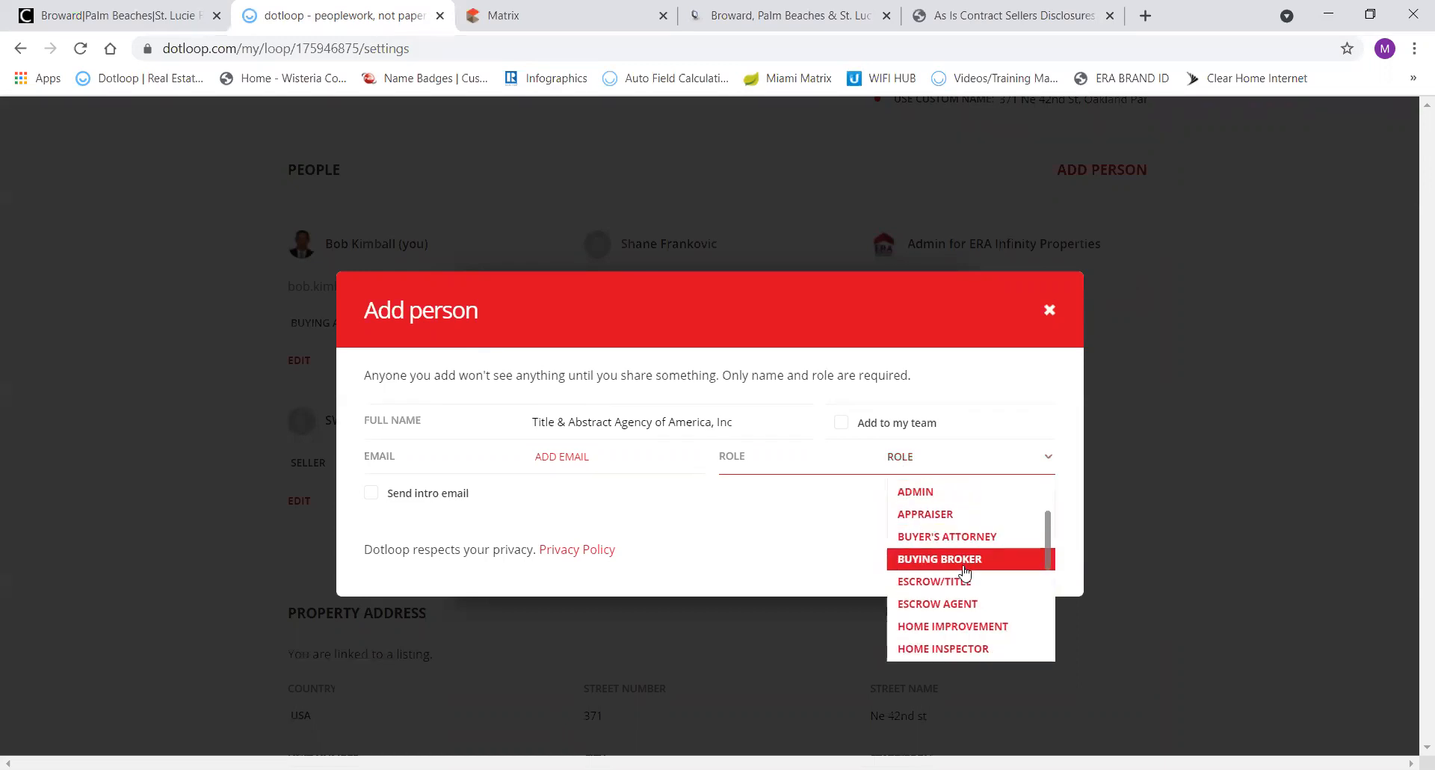
click(964, 581)
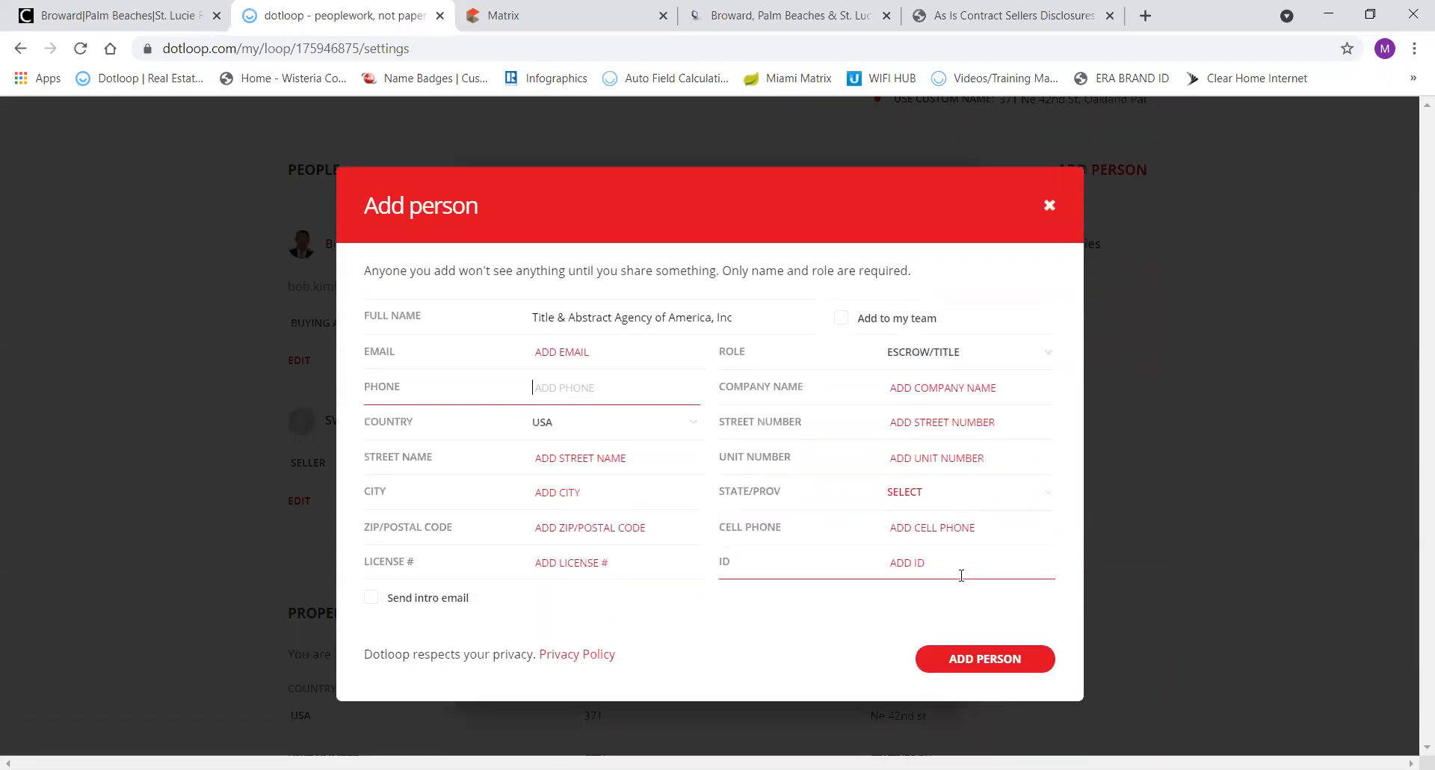
click(612, 346)
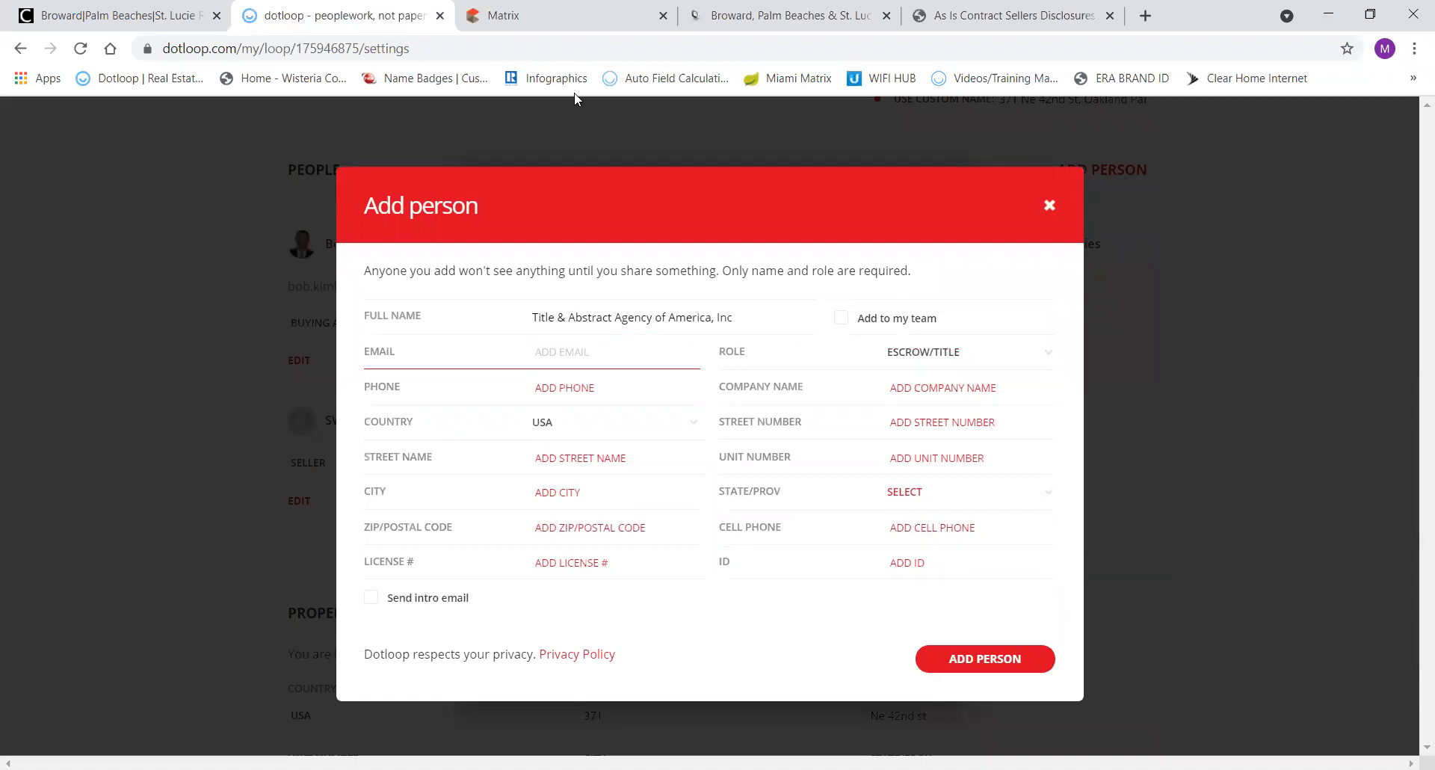
click(965, 23)
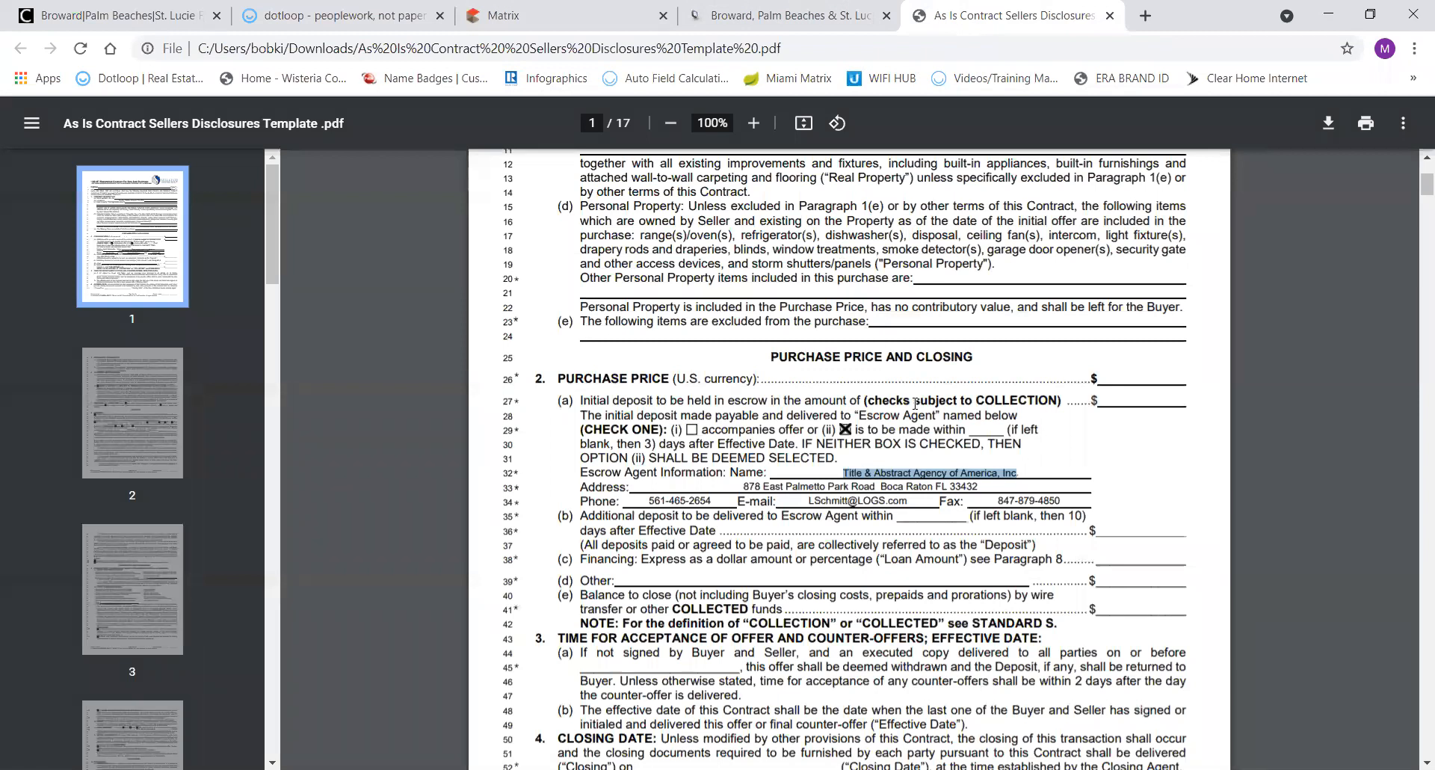
Select the escrow agent's address, phone and e-mail lines in the contract, then return to dotloop.
click(916, 506)
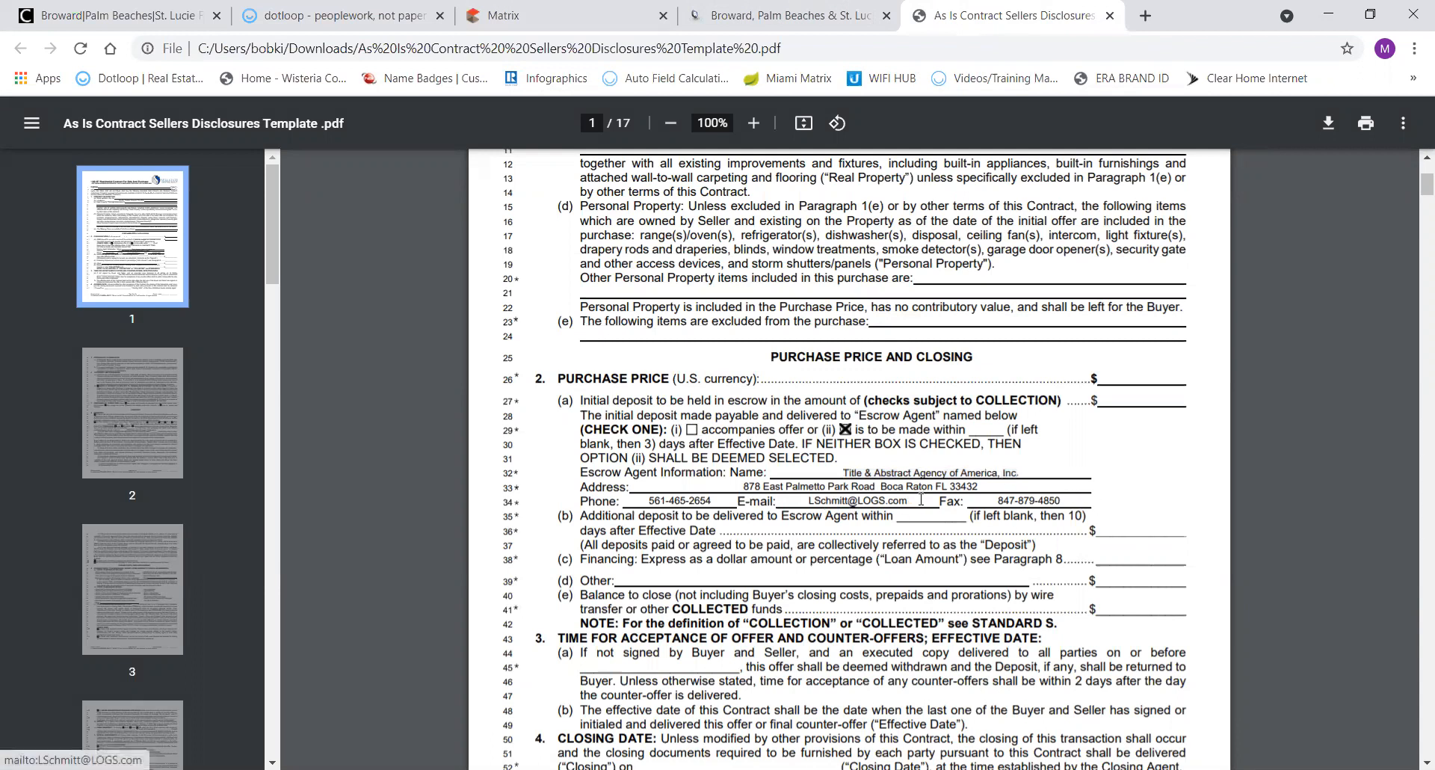
drag(922, 491, 878, 503)
click(782, 501)
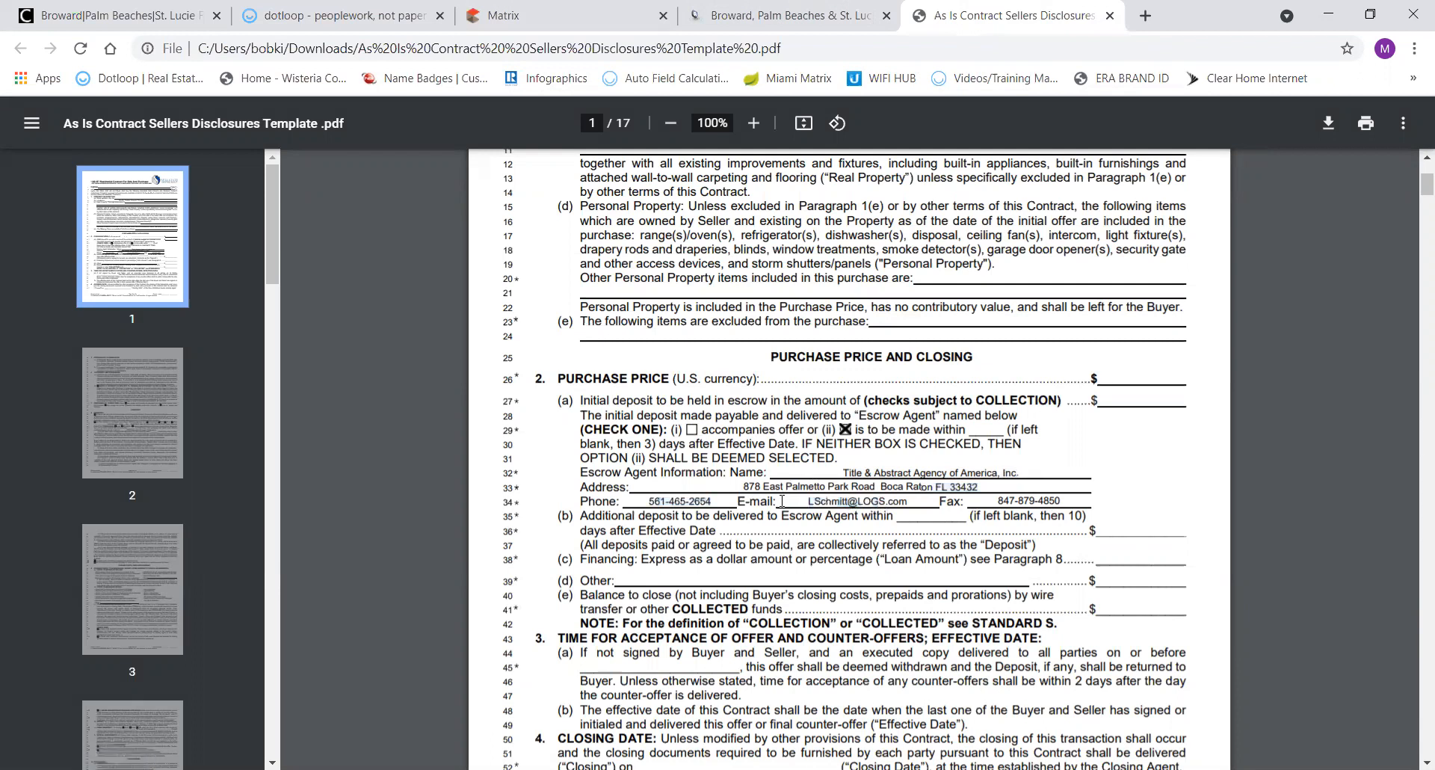
drag(781, 501, 927, 517)
click(926, 516)
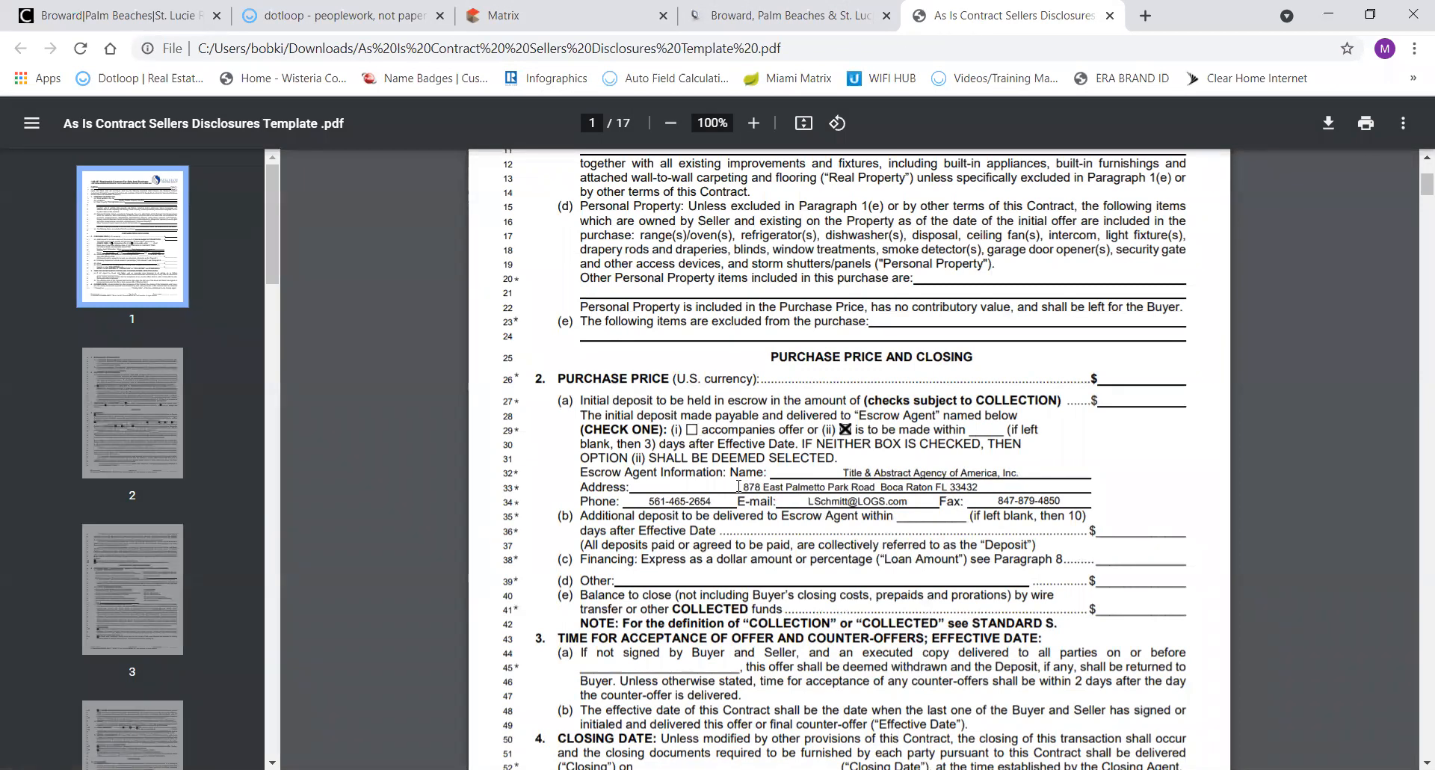
drag(745, 486, 777, 503)
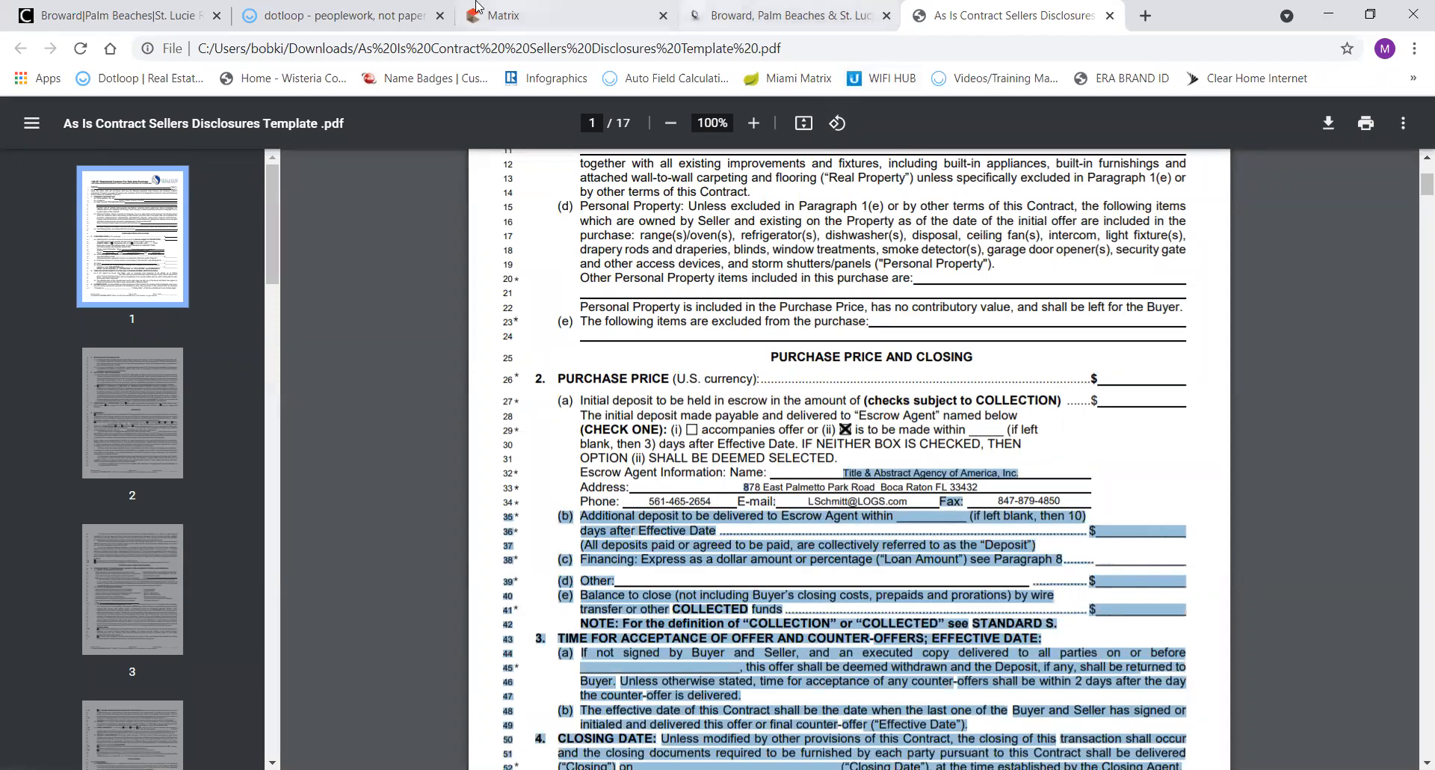
click(355, 17)
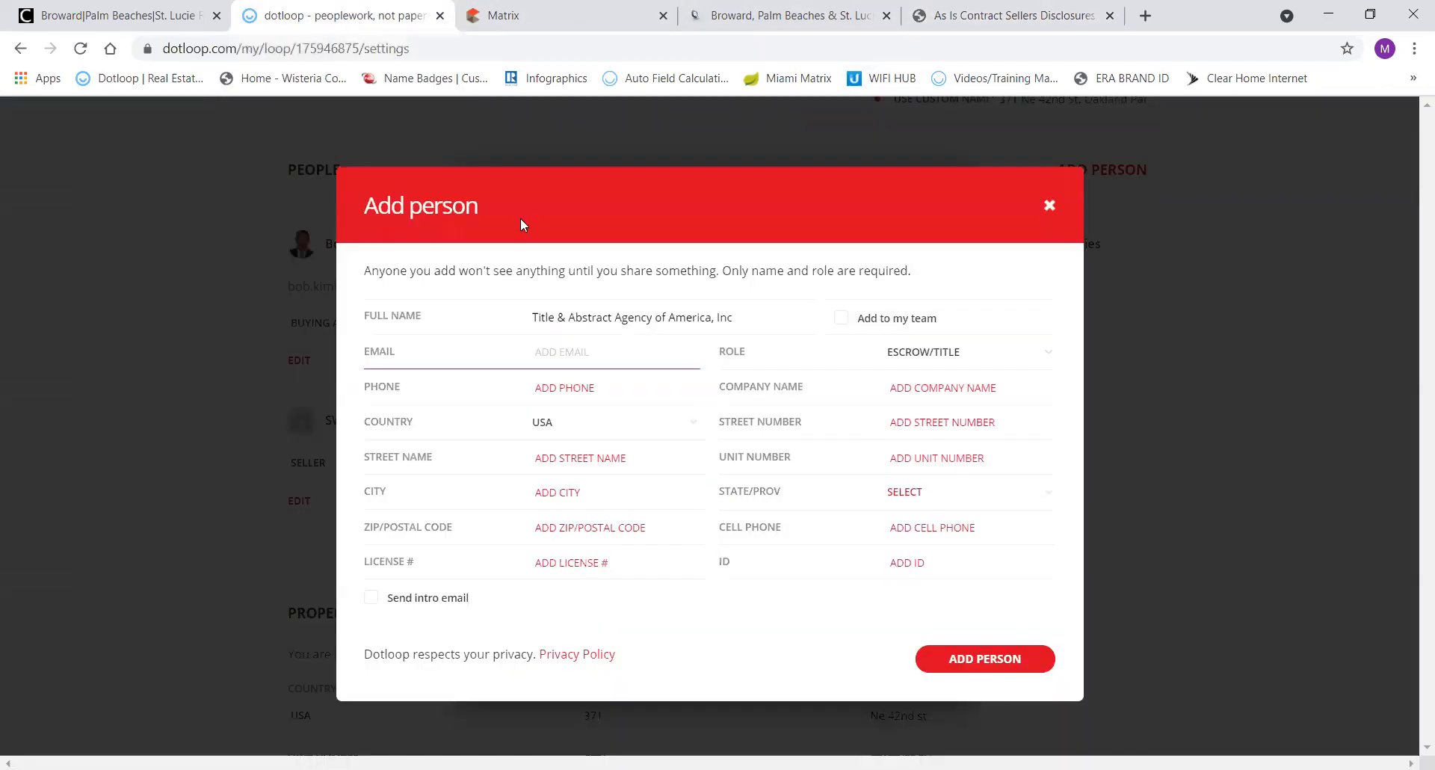
Fill in the title company's street address, city Boca Raton and state FL.
click(889, 423)
text(879)
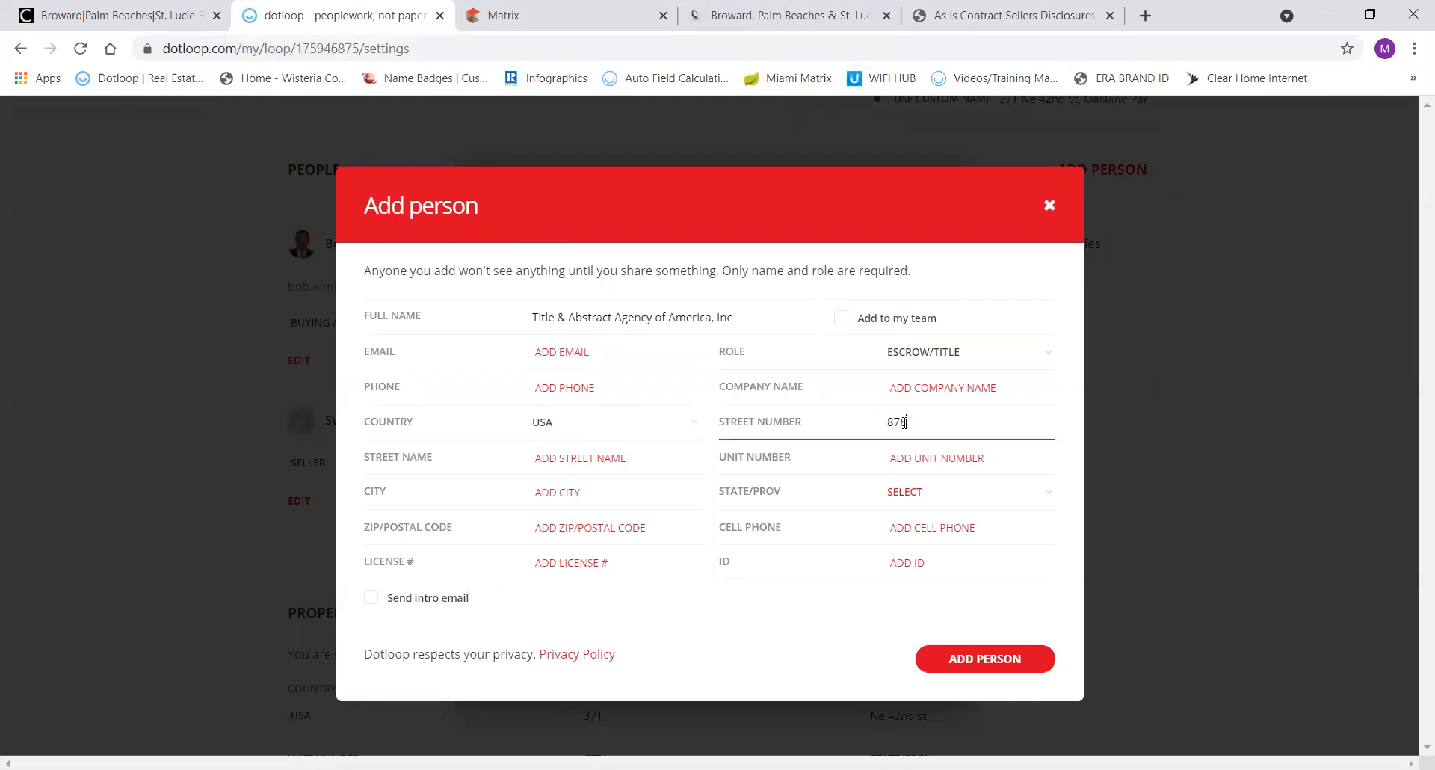
text(78)
key(Tab)
text(E)
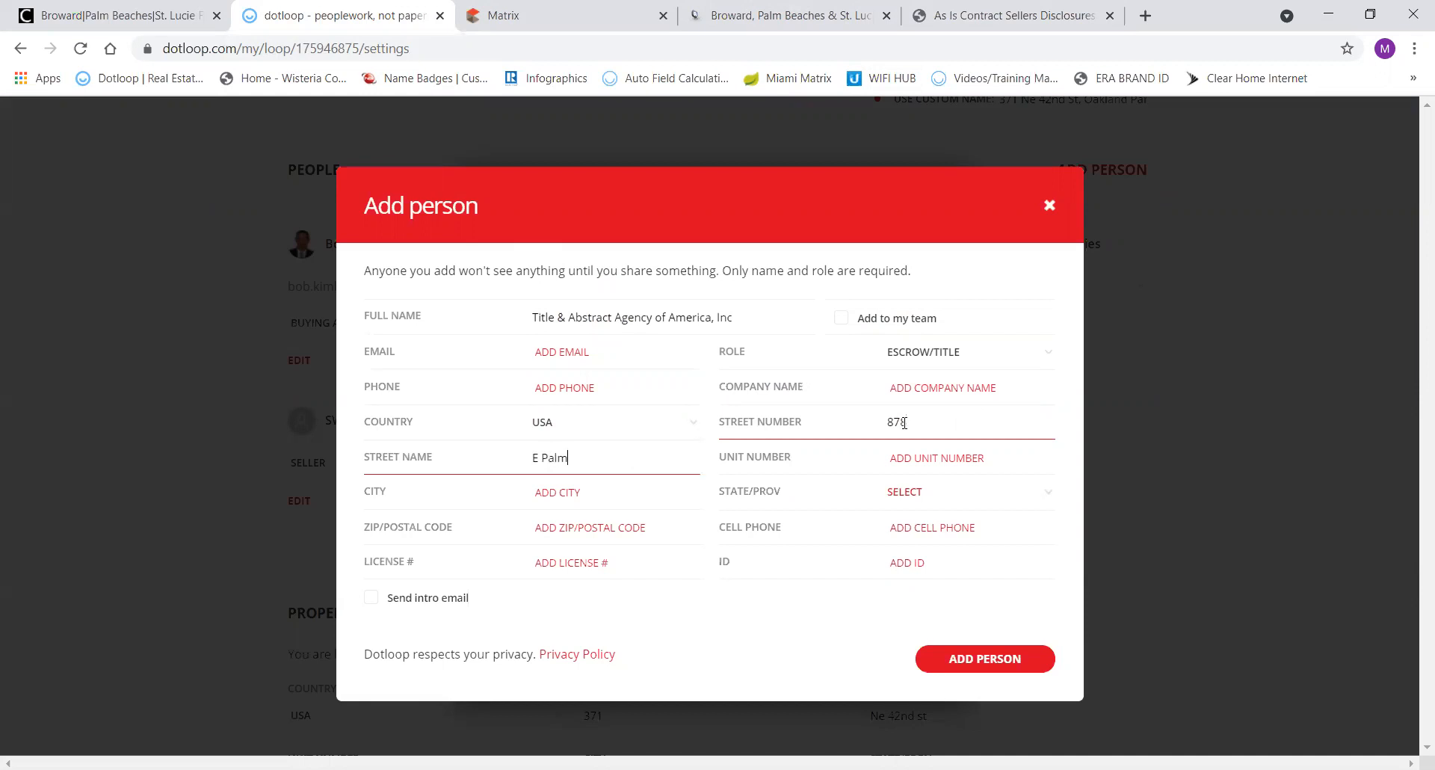
text( Palmetto Park Rd)
key(Tab)
key(Tab)
text(Boca)
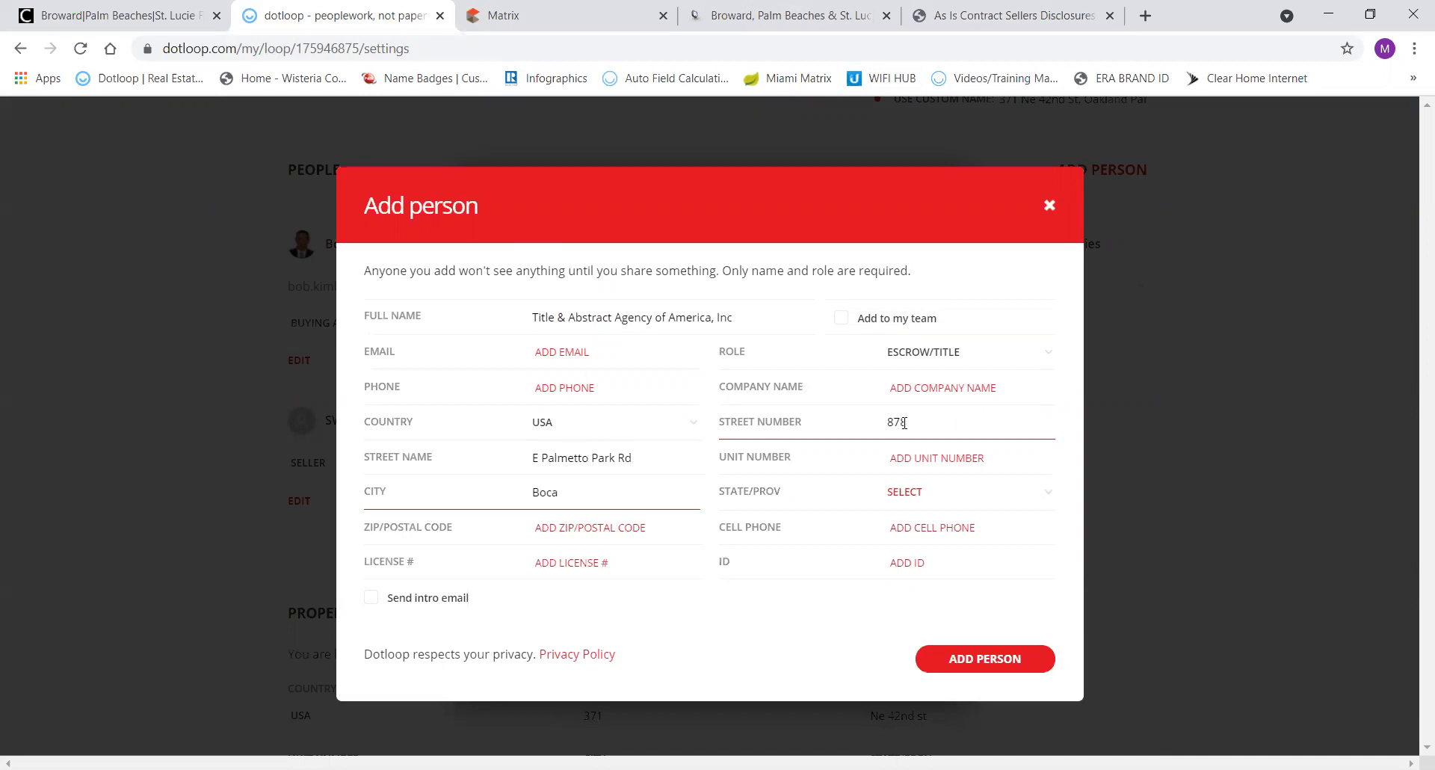
text( Taton)
key(Tab)
text(f)
key(Tab)
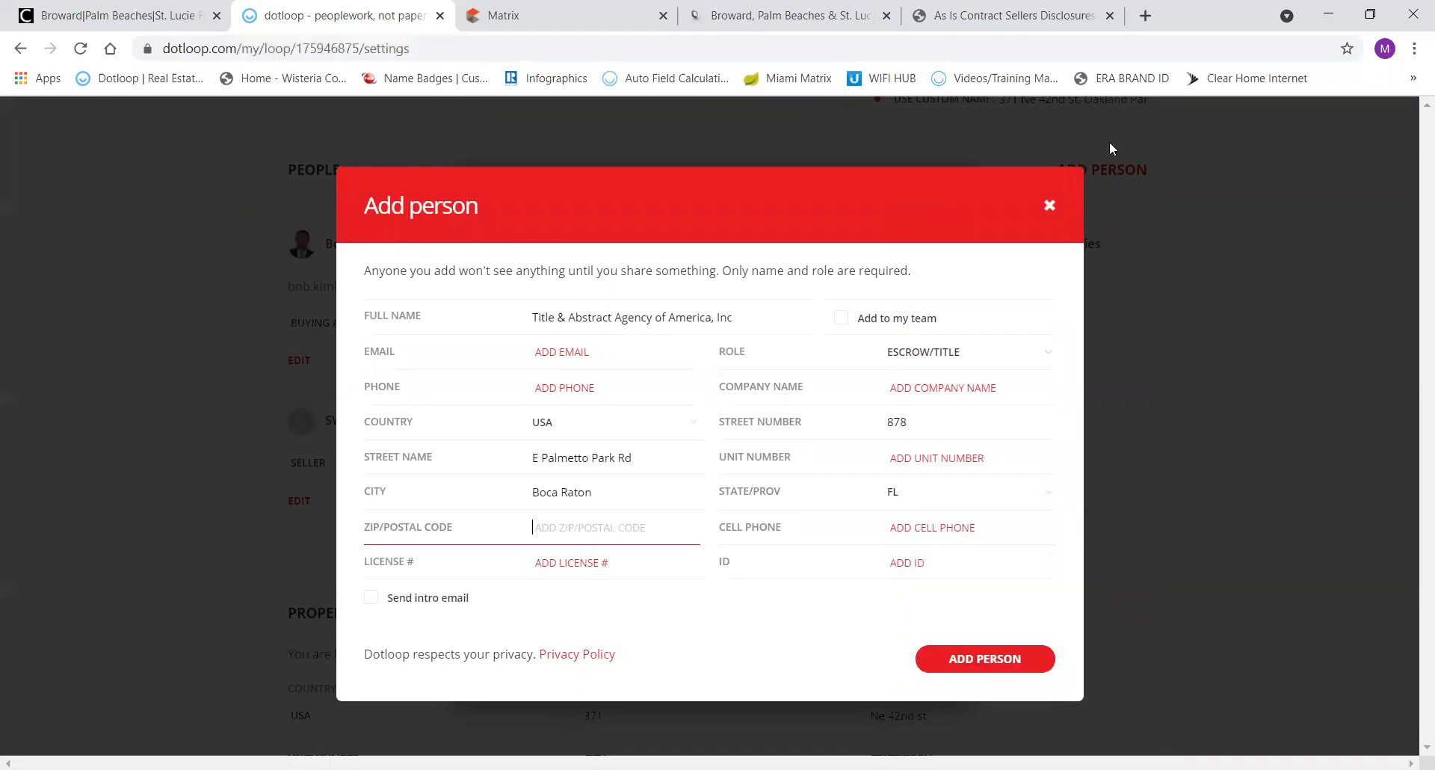
Enter the ZIP code and paste the company's phone number taken from the contract.
click(983, 15)
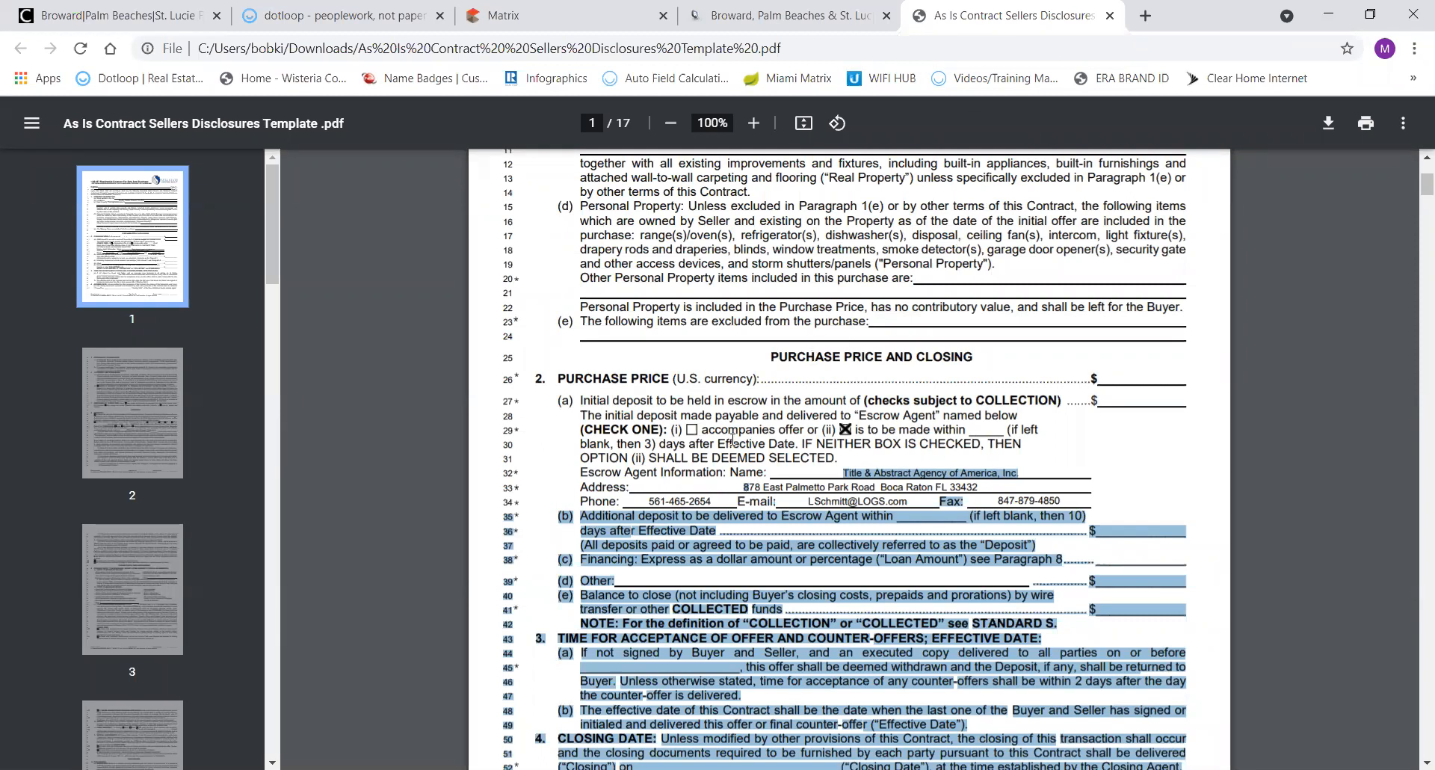
click(716, 503)
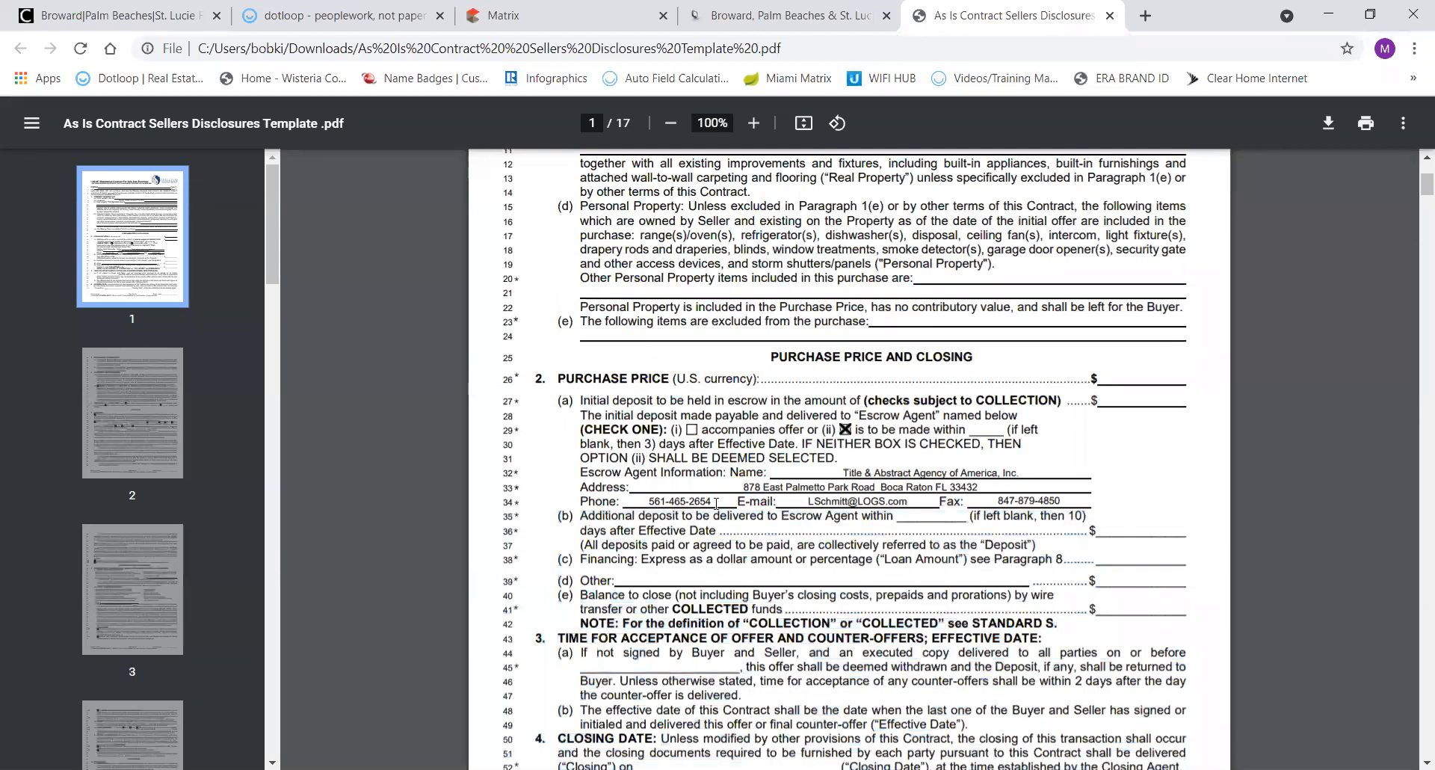
drag(717, 503, 646, 501)
key(ctrl+c)
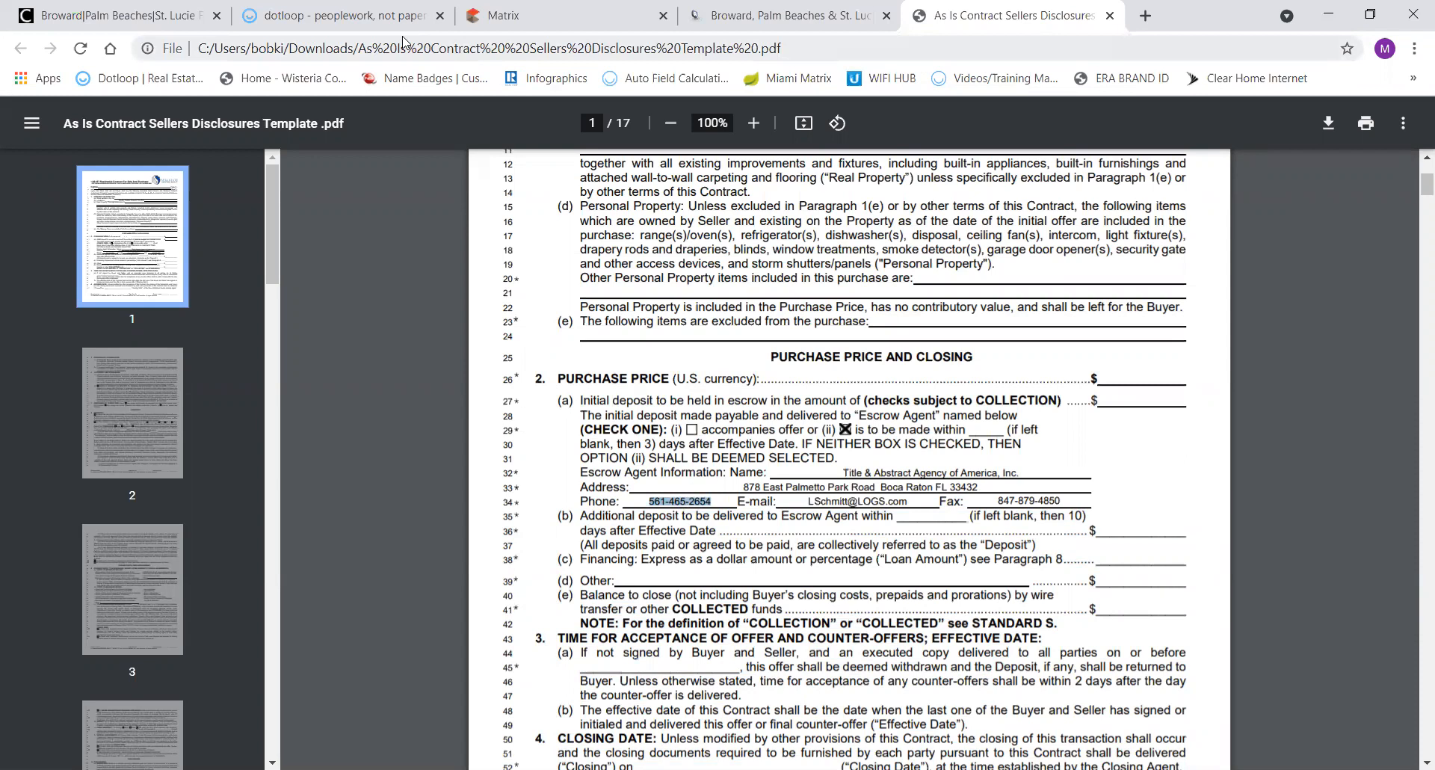
click(360, 22)
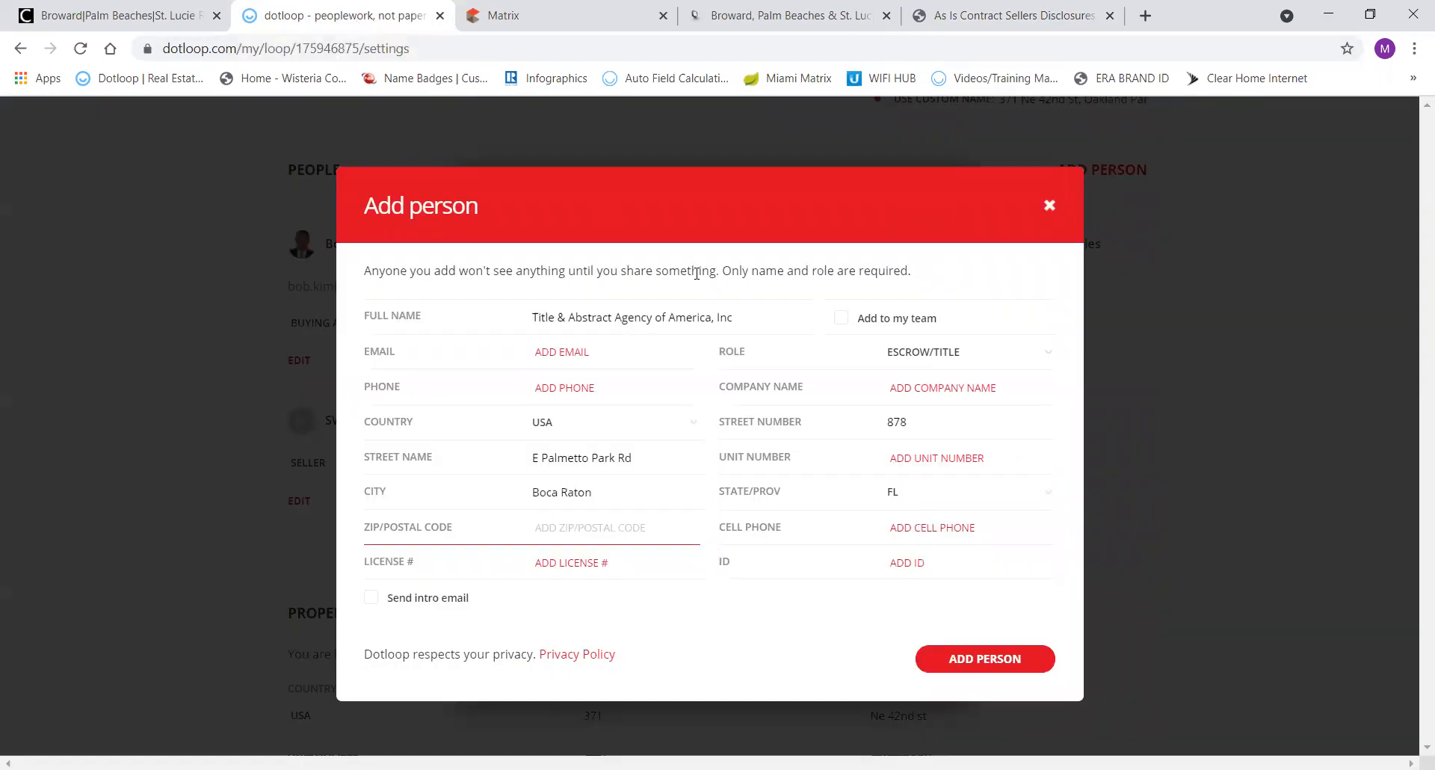
text(33)
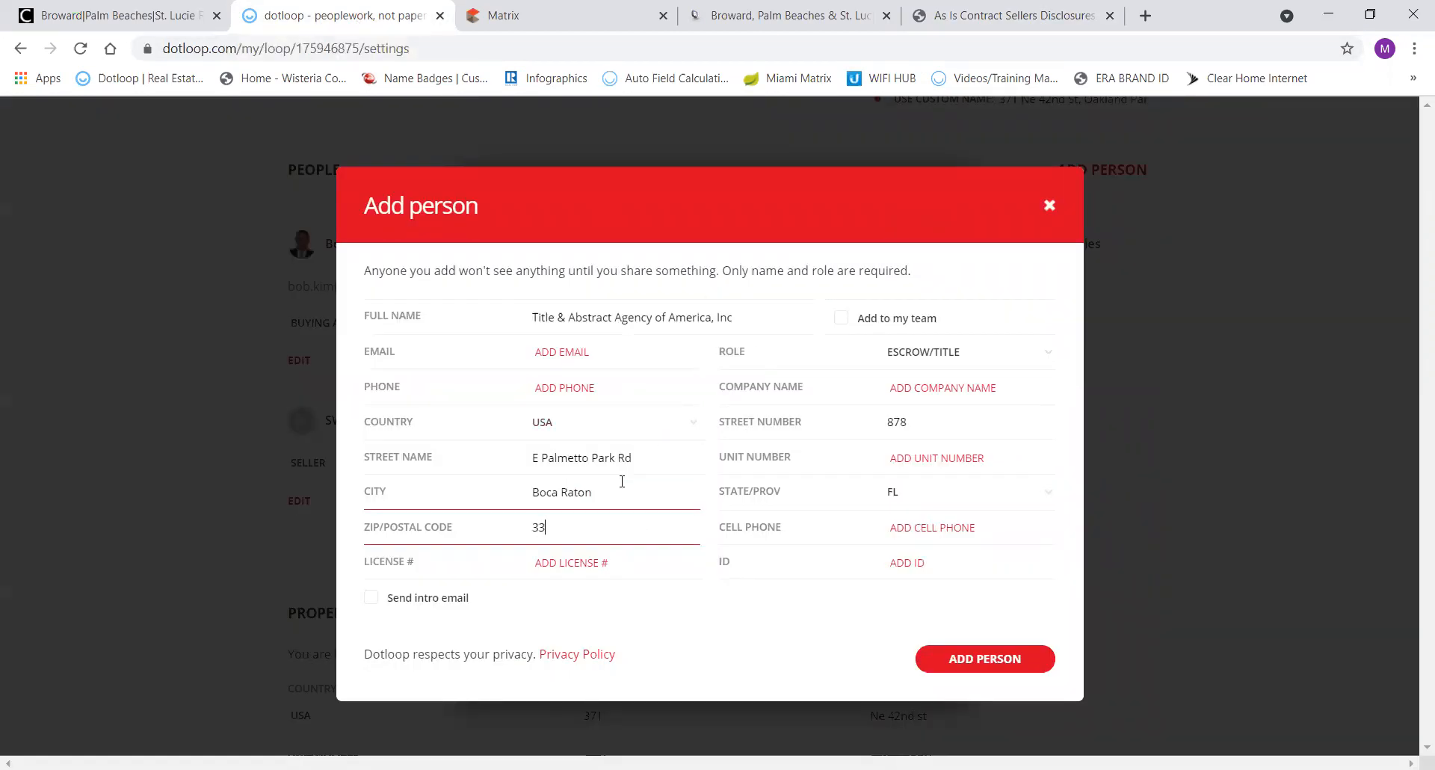
text(4323)
click(554, 386)
key(ctrl+v)
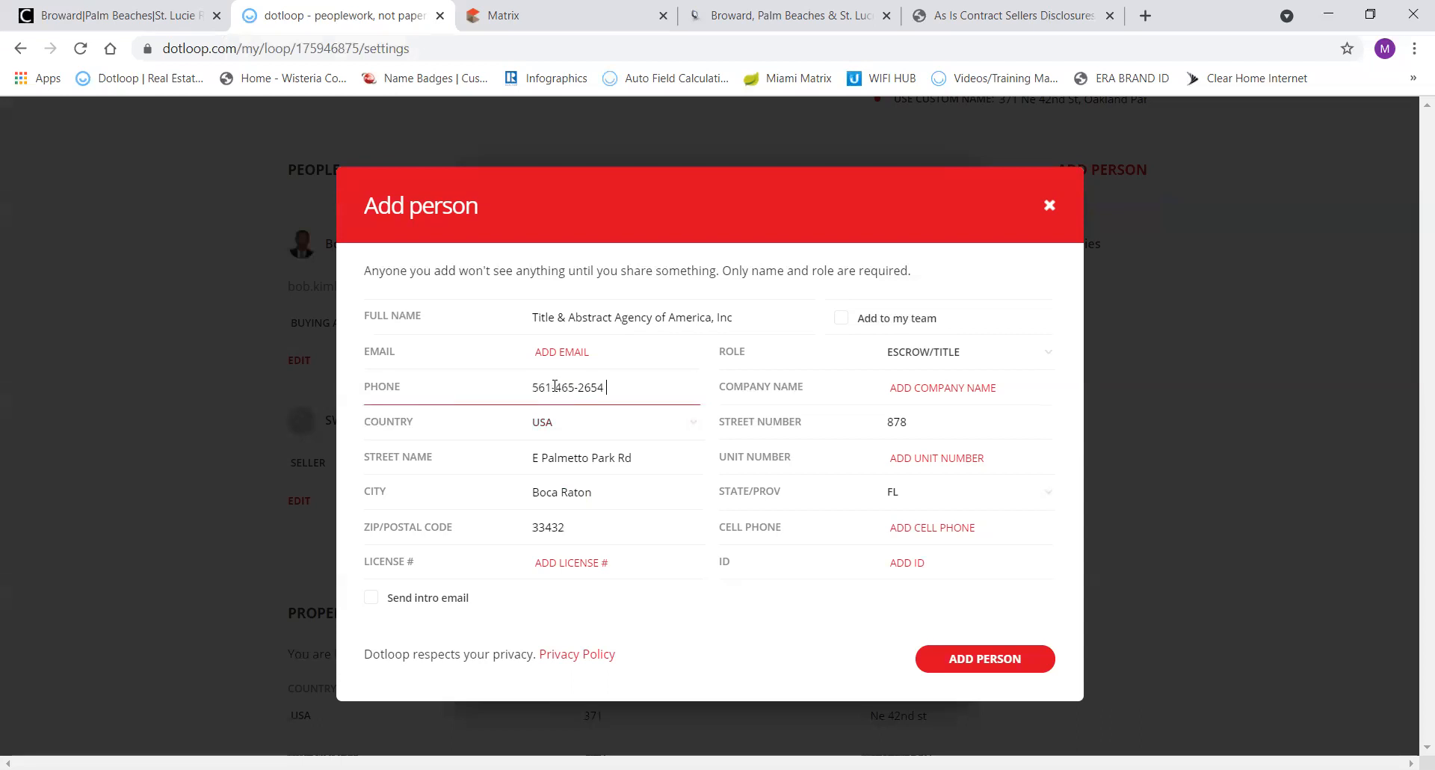
Put the agency name in the Company field and add the title company to the loop.
click(726, 308)
click(954, 20)
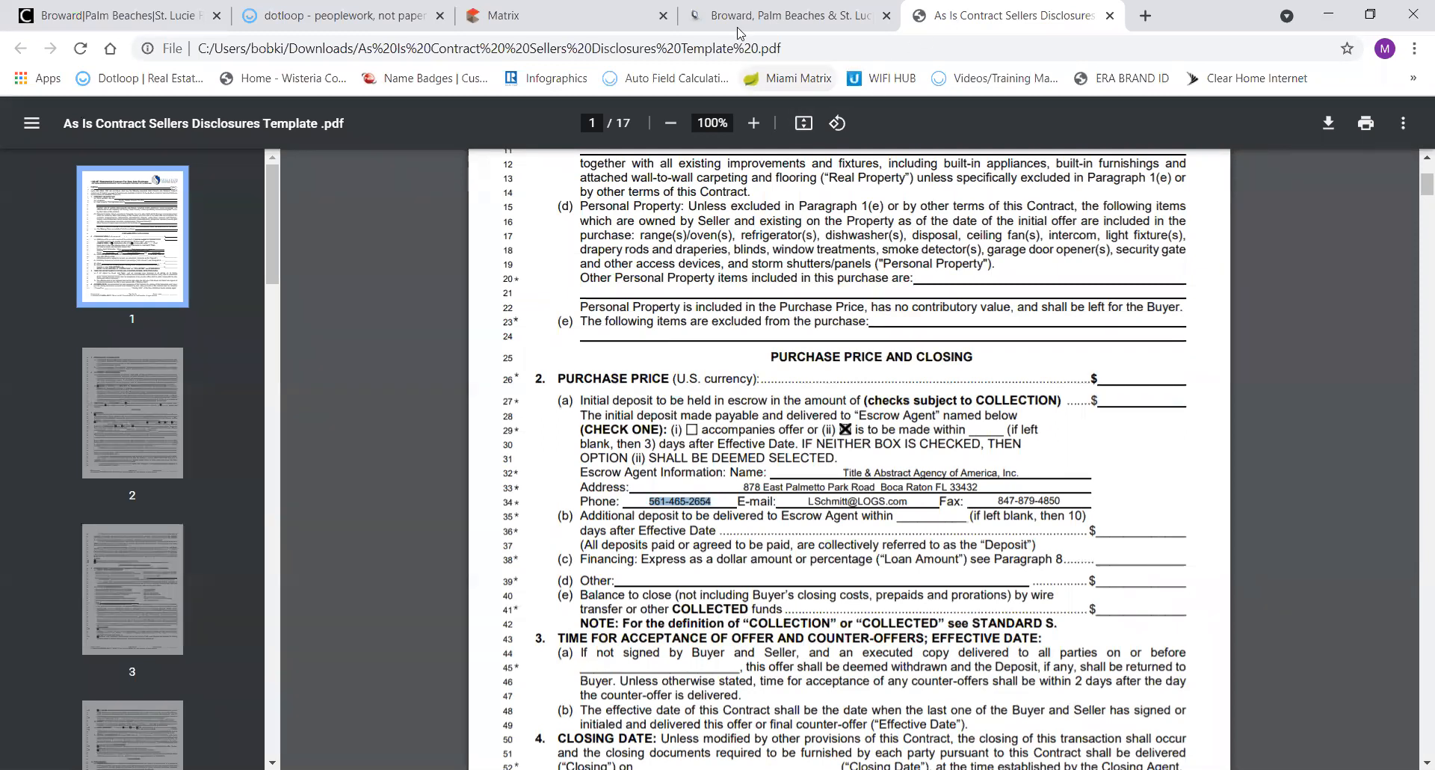
click(356, 16)
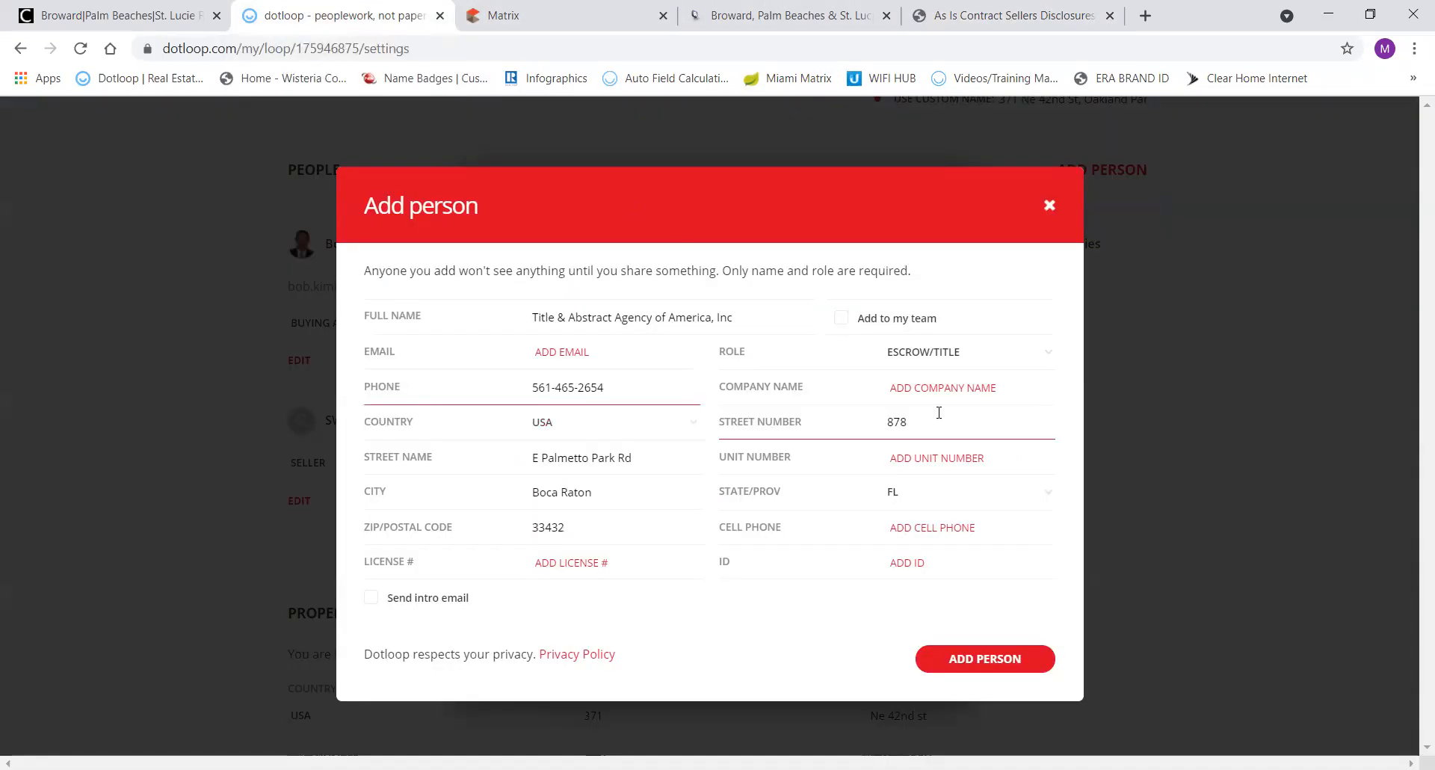
click(775, 326)
drag(759, 299, 525, 309)
key(ctrl+c)
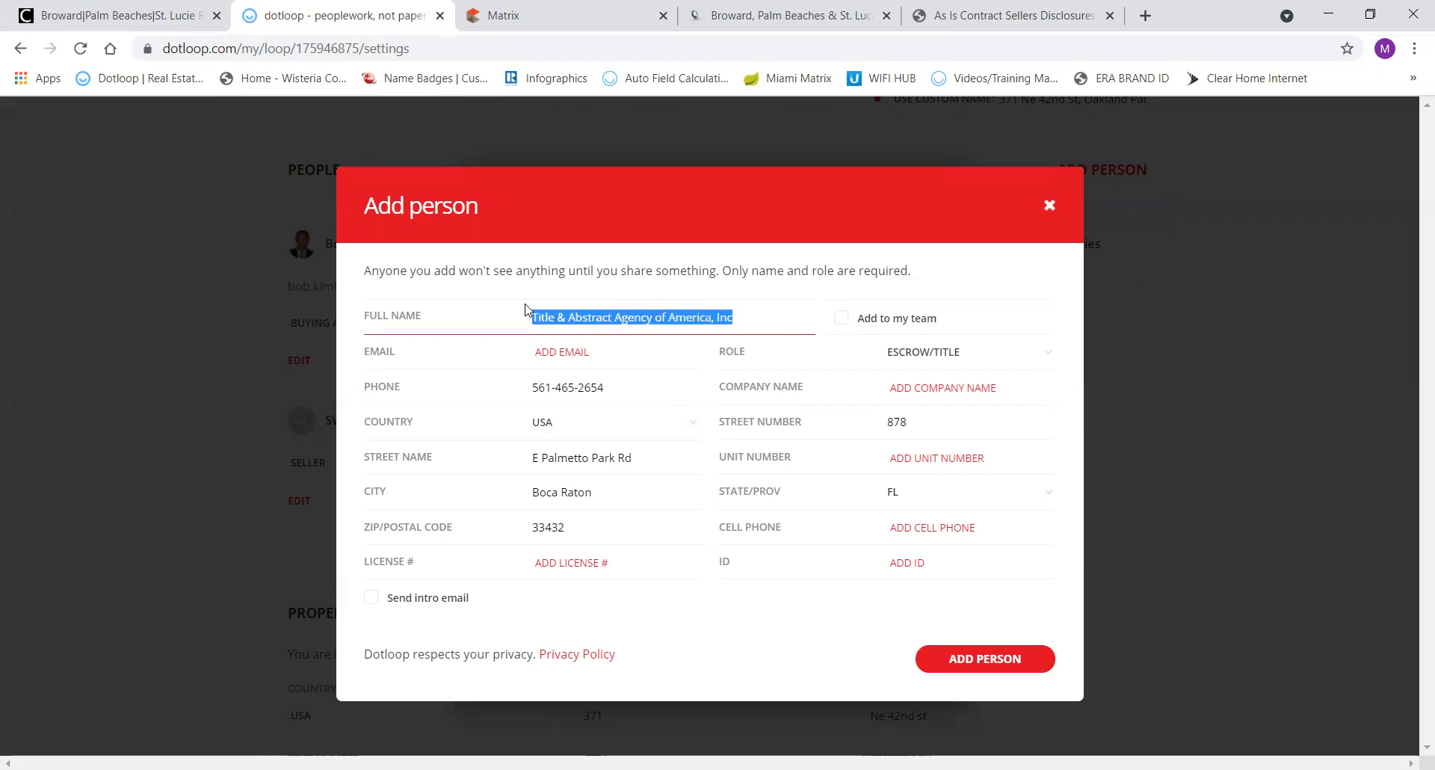
click(897, 387)
key(ctrl+v)
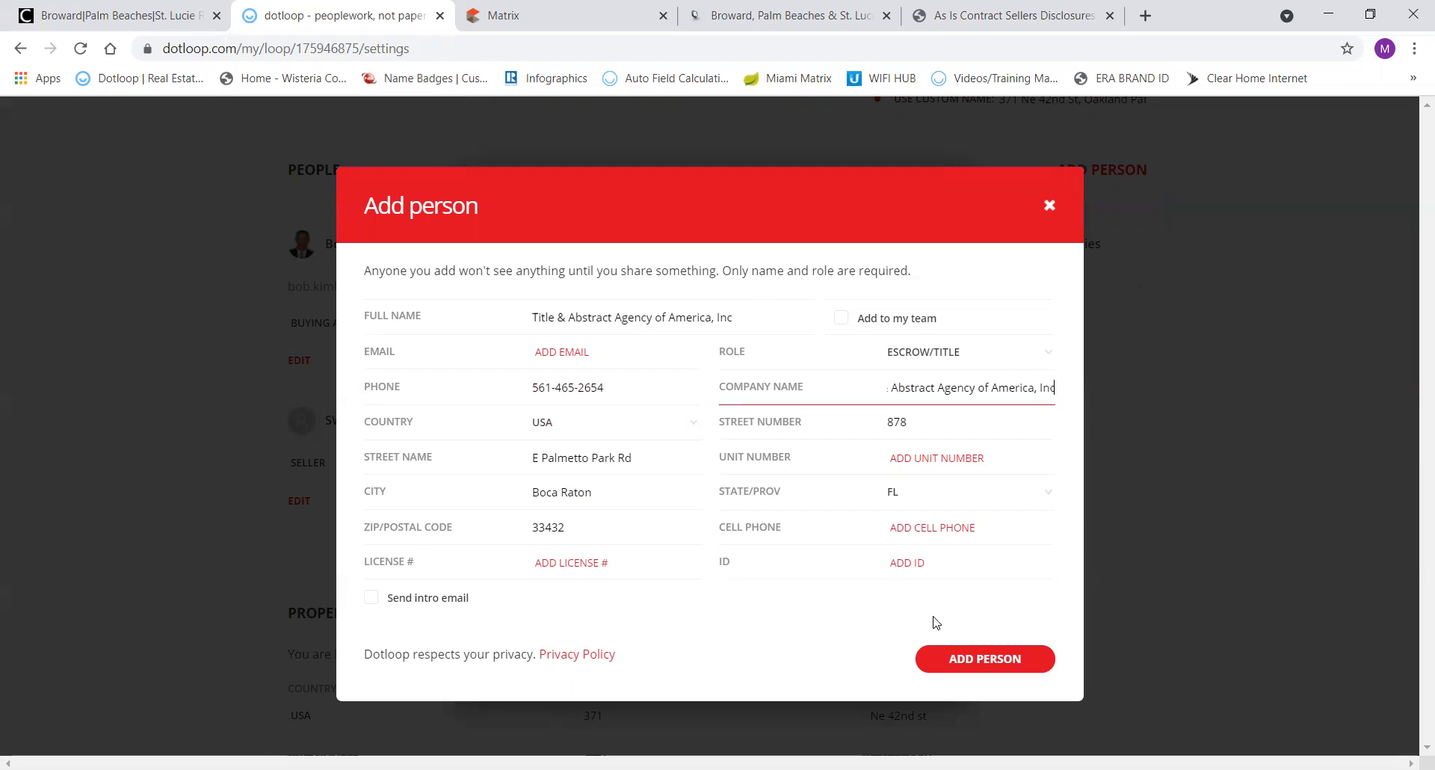
click(971, 660)
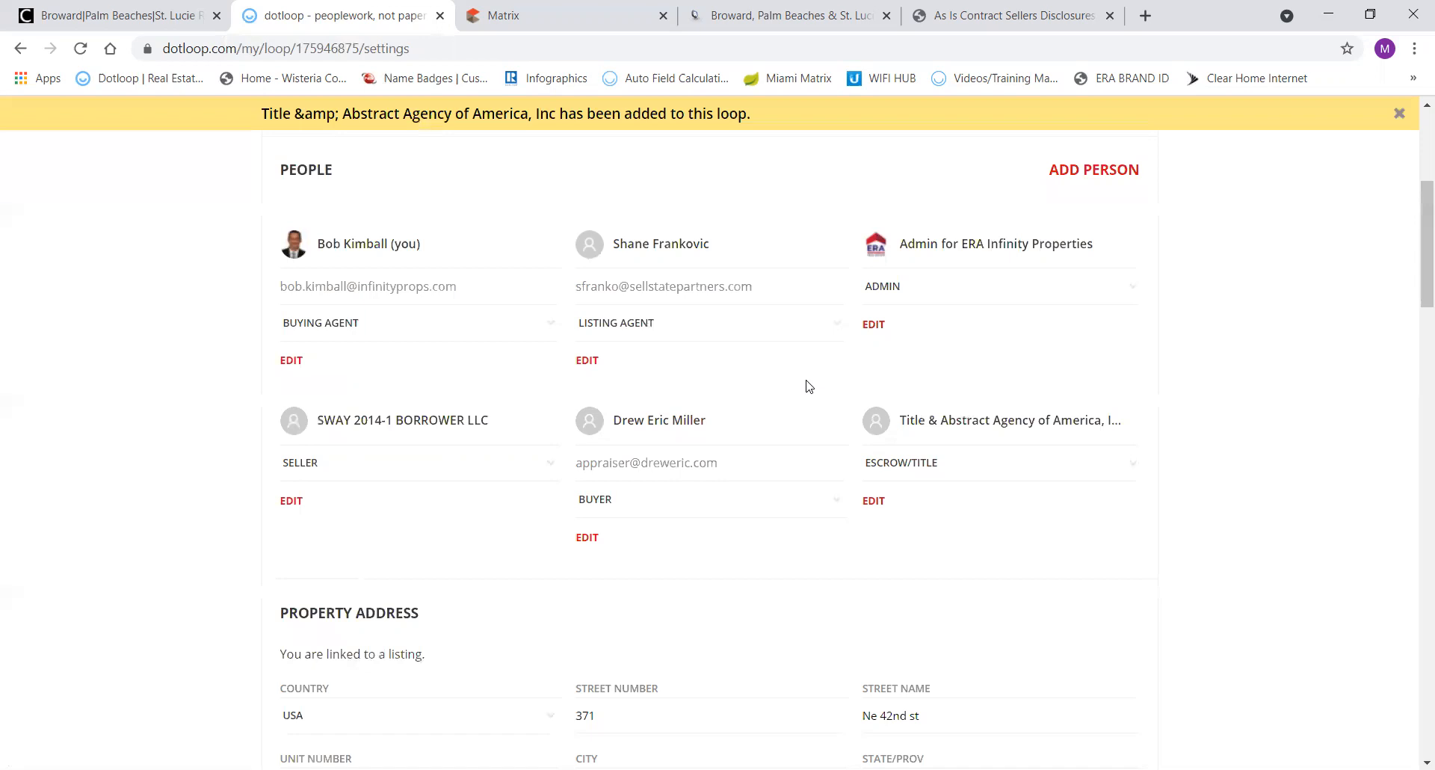
Add the Hamilton Home Loans loan officer to the loop by picking their saved contact.
click(1095, 170)
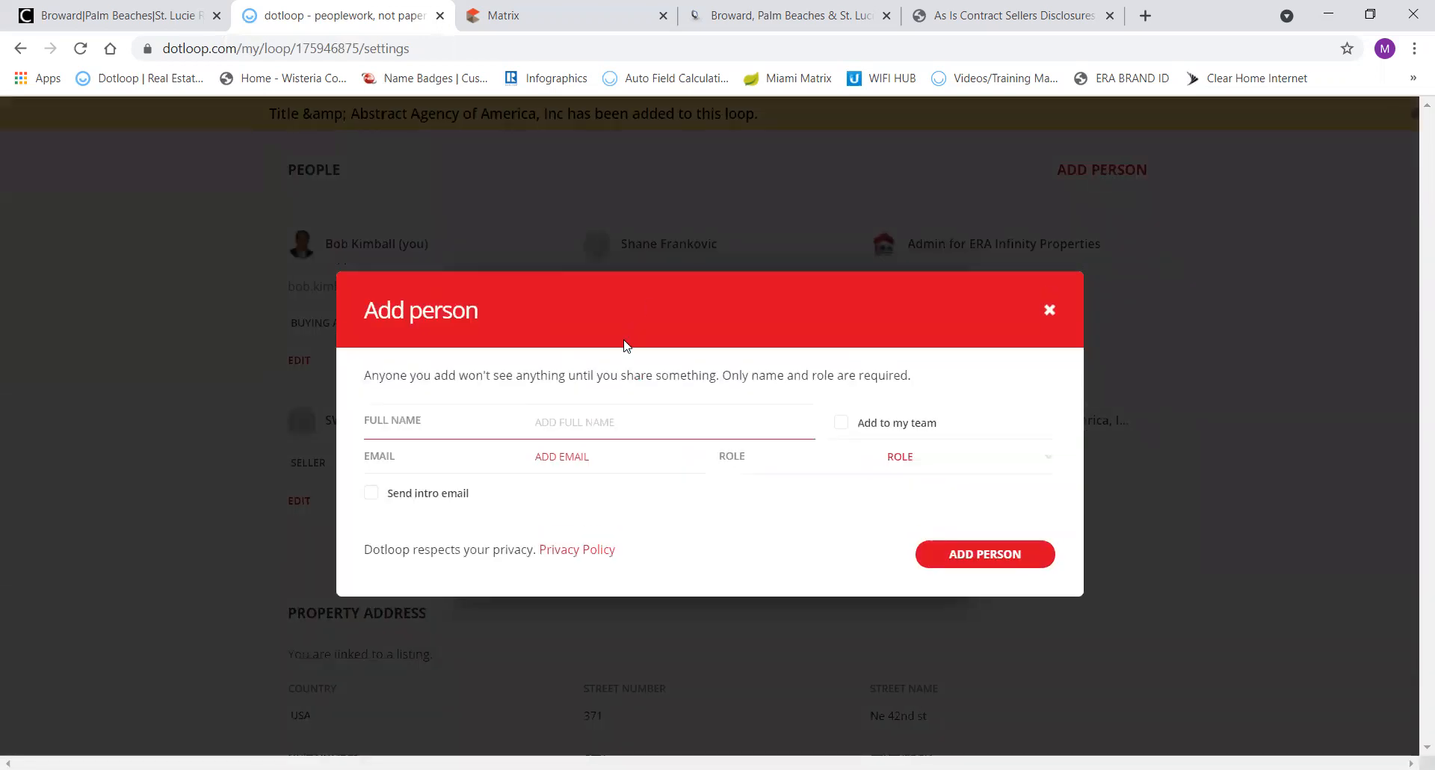
text(Jim)
click(446, 460)
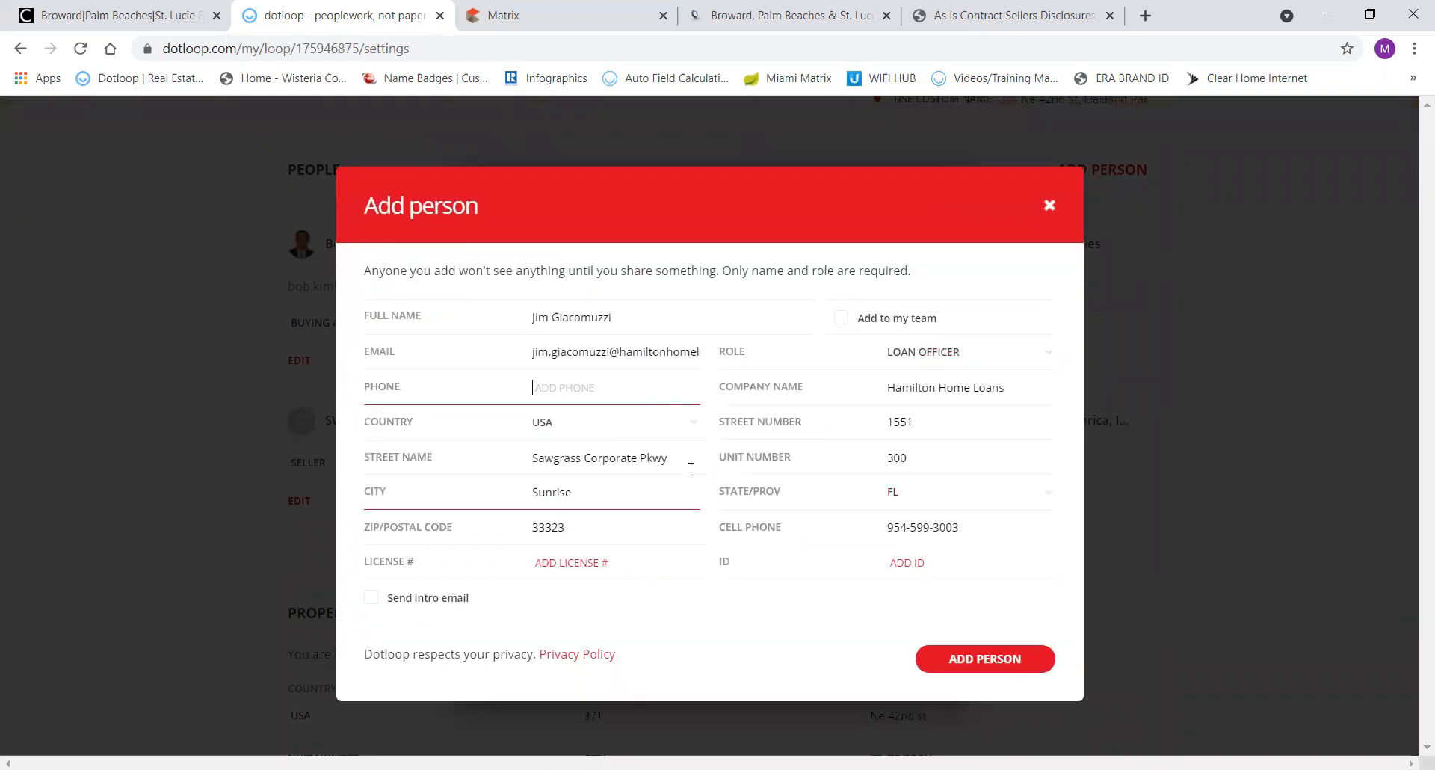
click(973, 657)
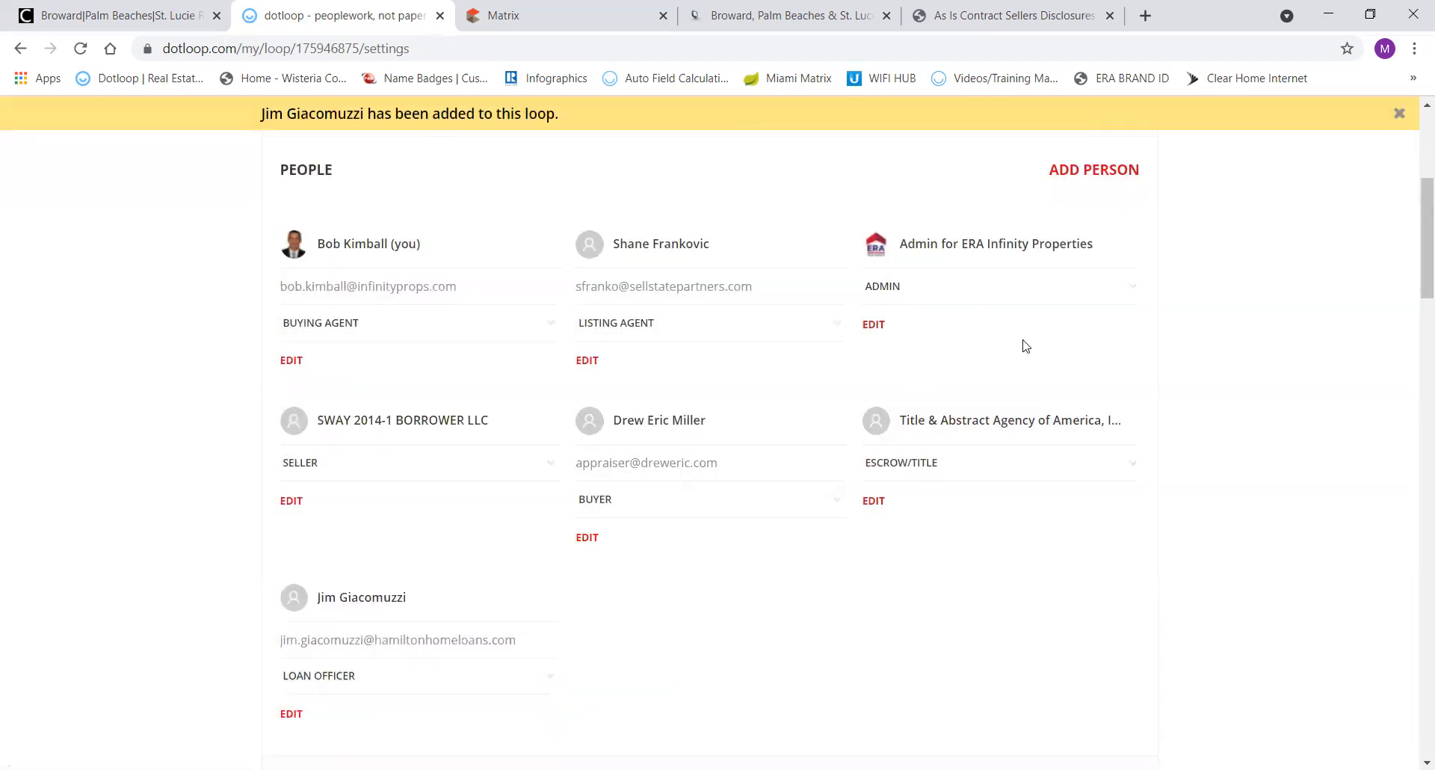
scroll(1025, 346, up, 5)
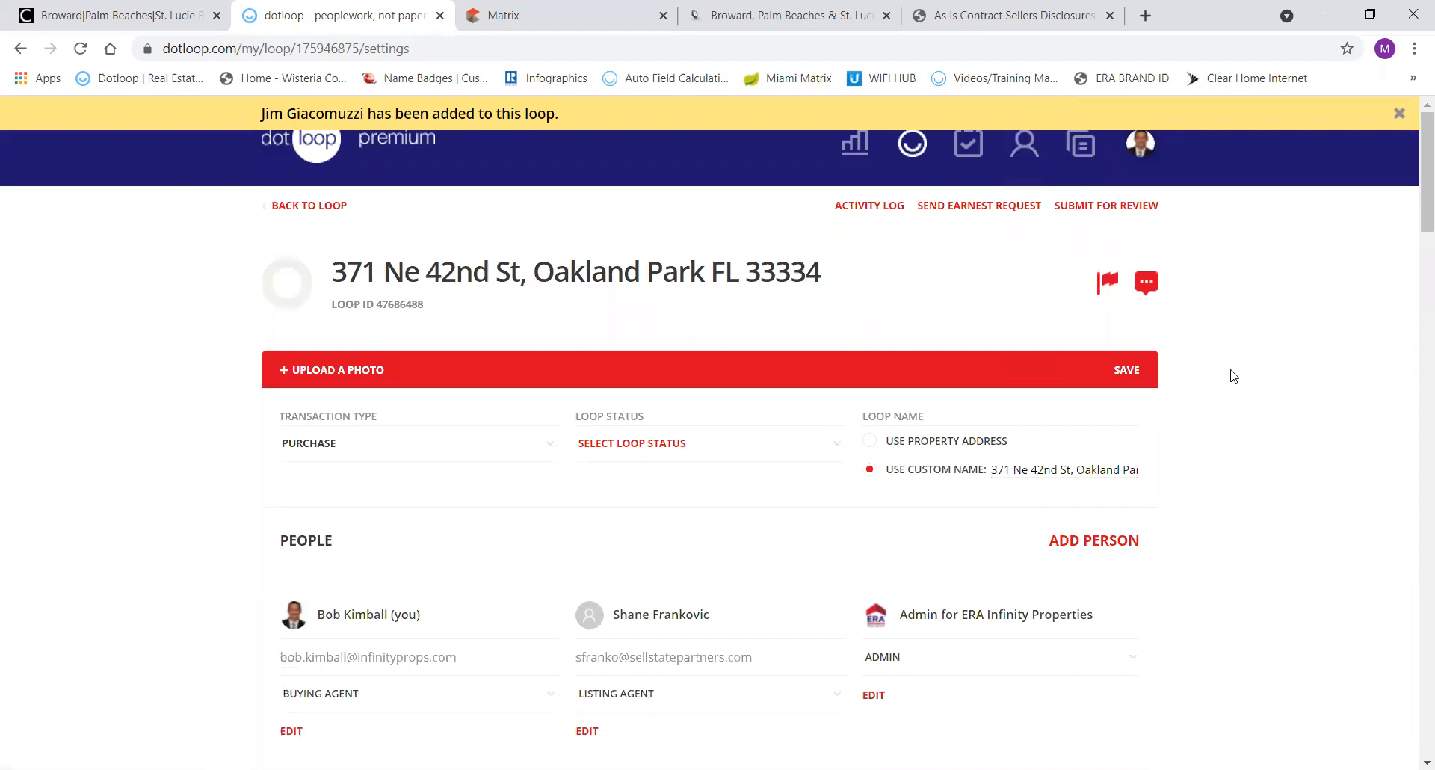
scroll(1226, 388, down, 4)
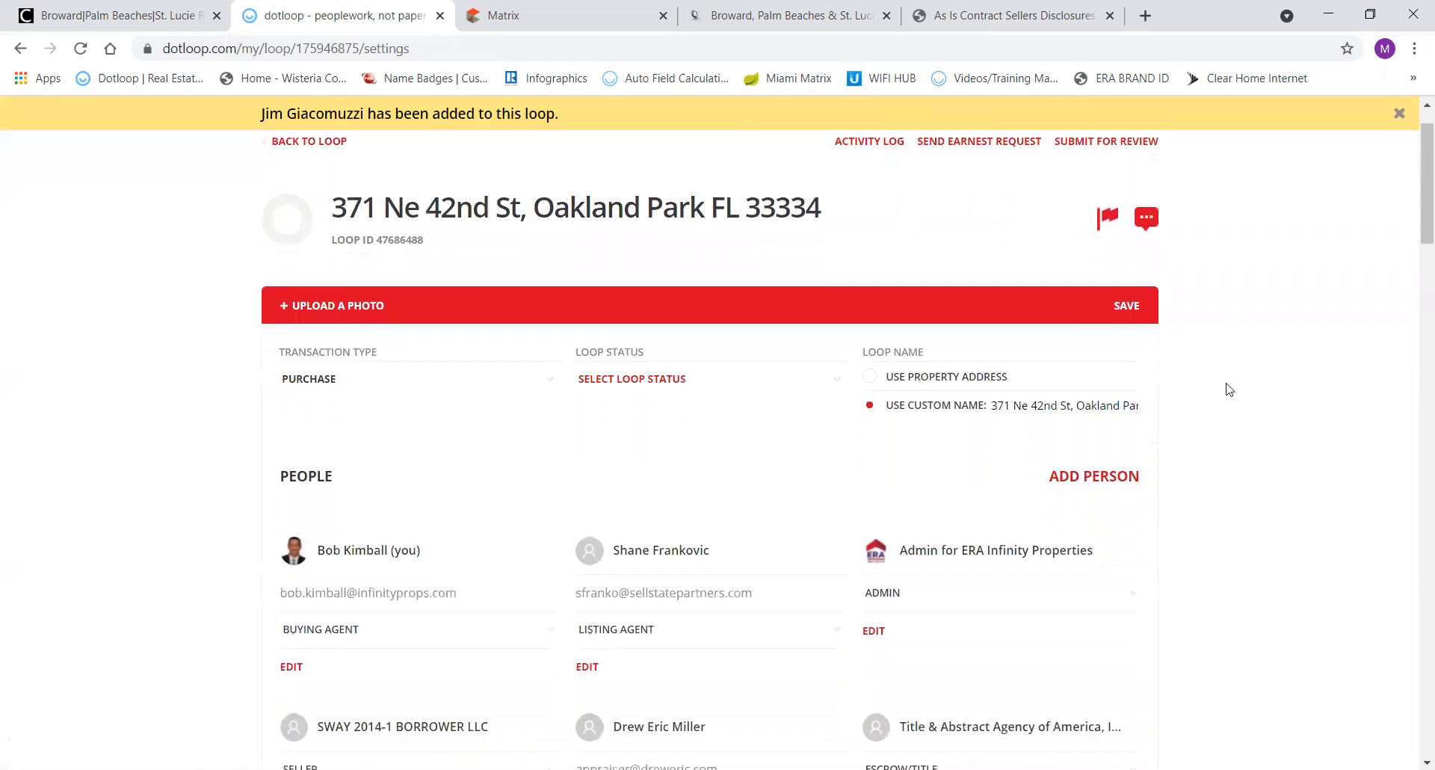
scroll(1225, 388, down, 1)
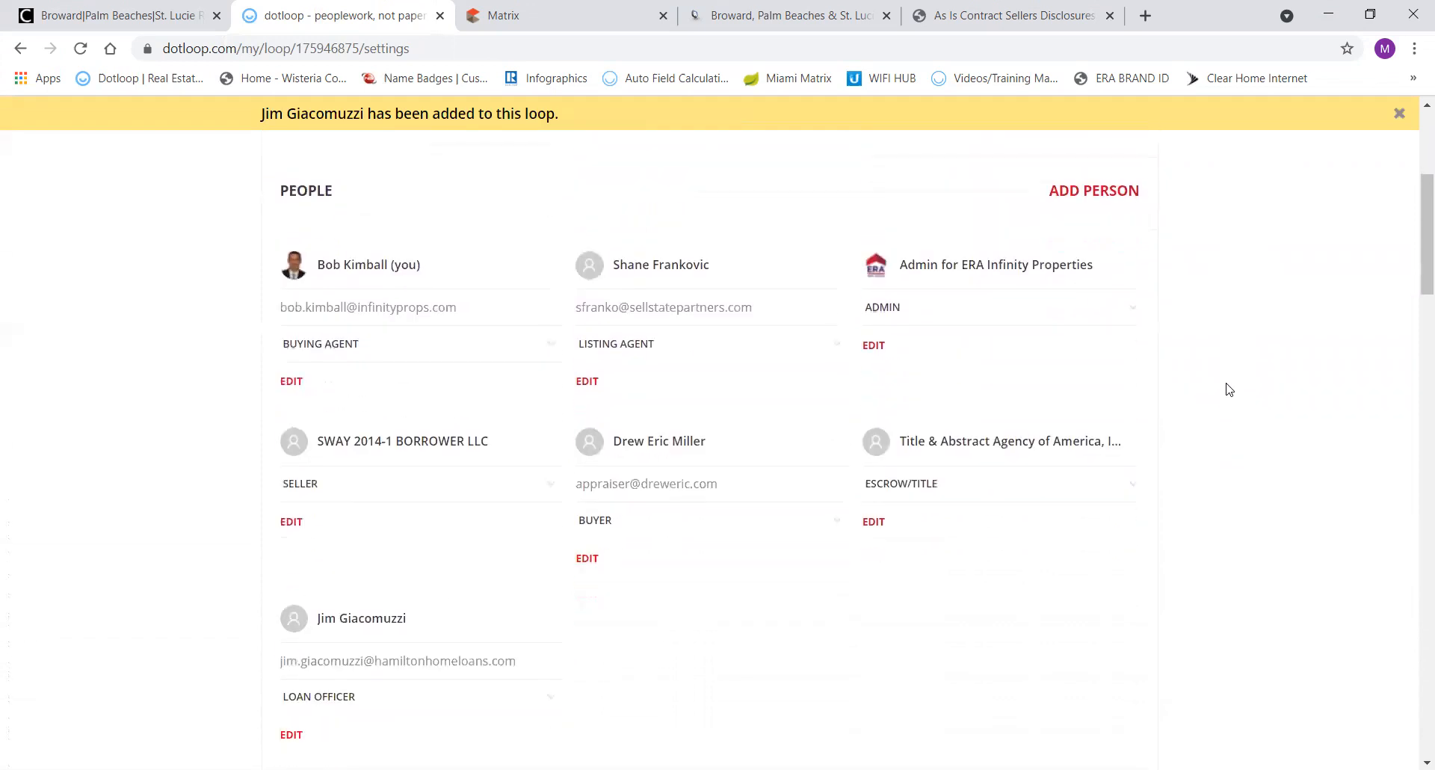
scroll(1226, 389, down, 2)
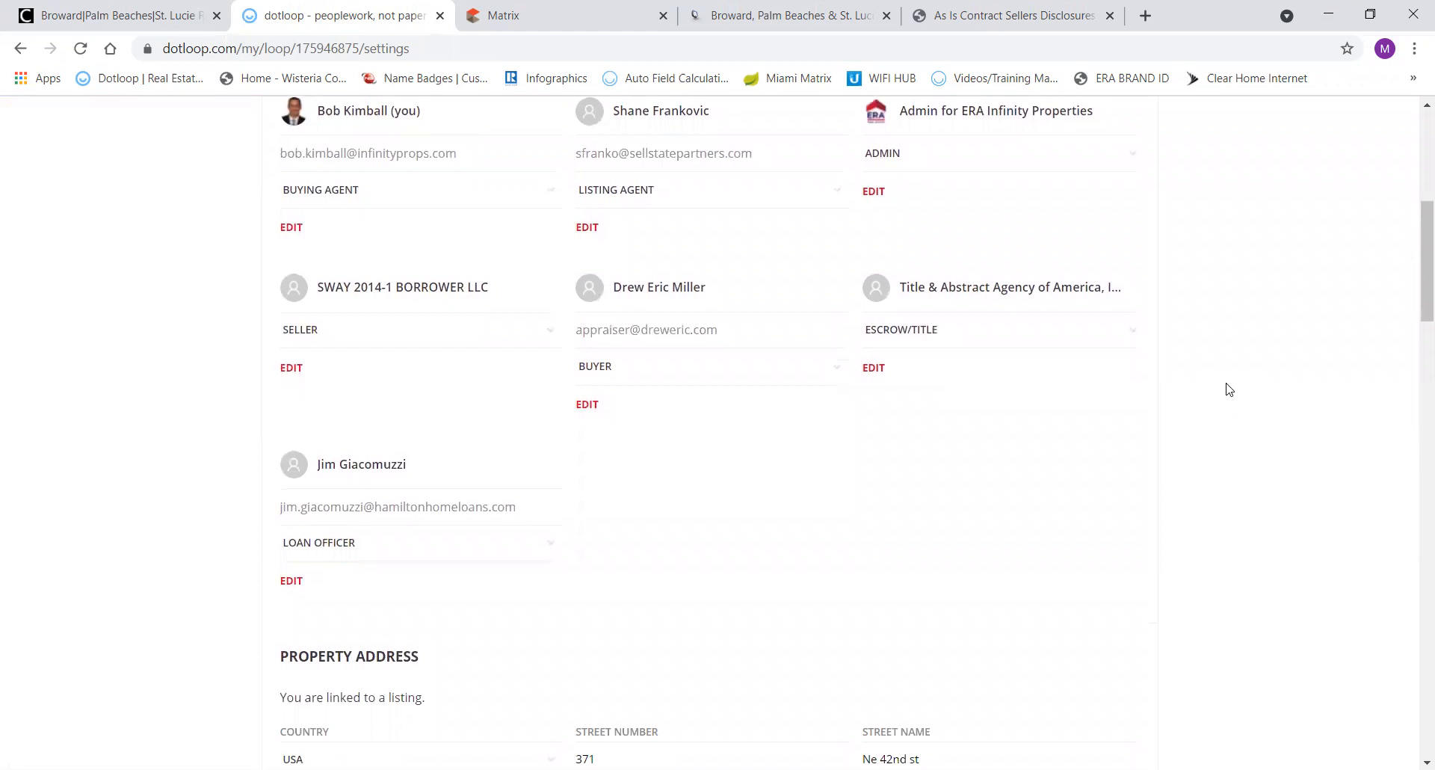
scroll(1226, 389, up, 1)
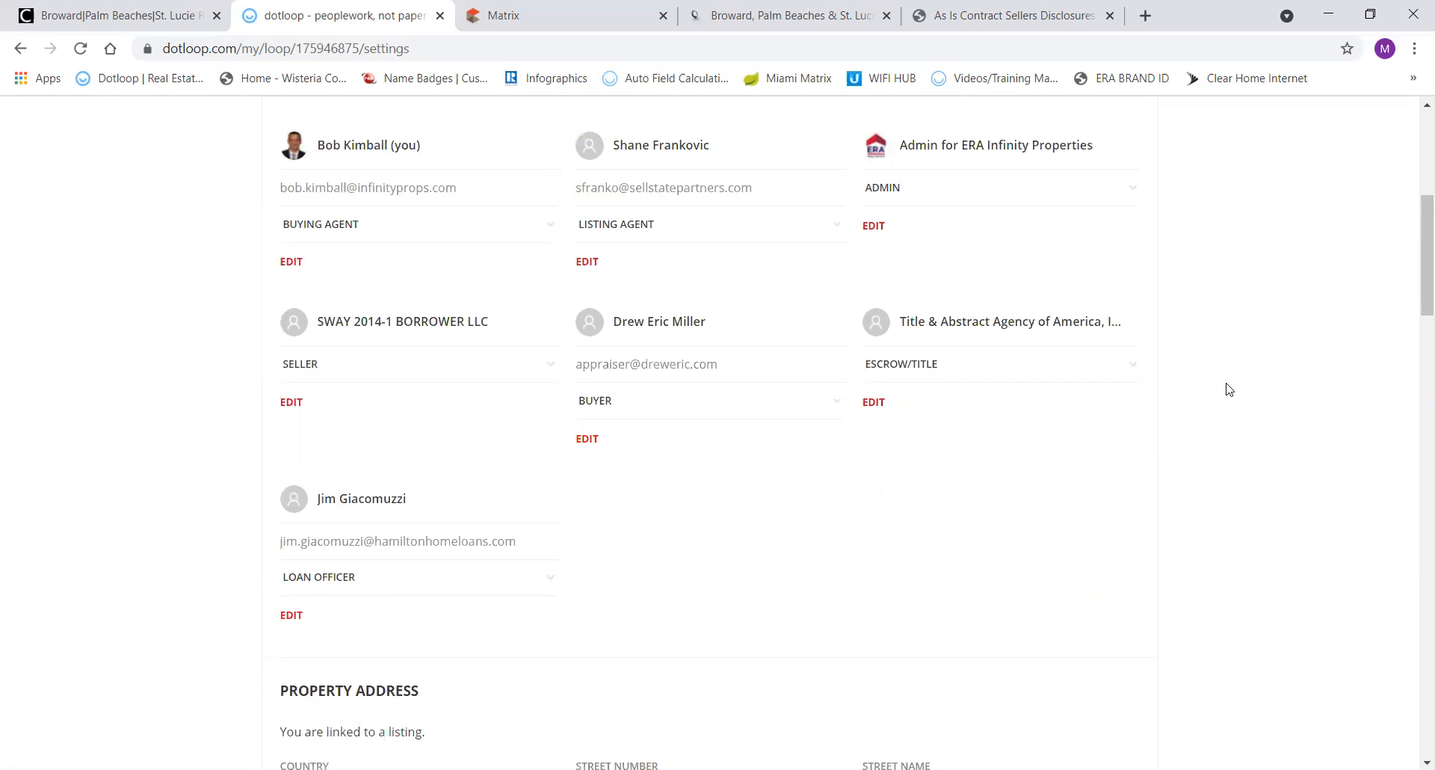
scroll(1336, 658, down, 4)
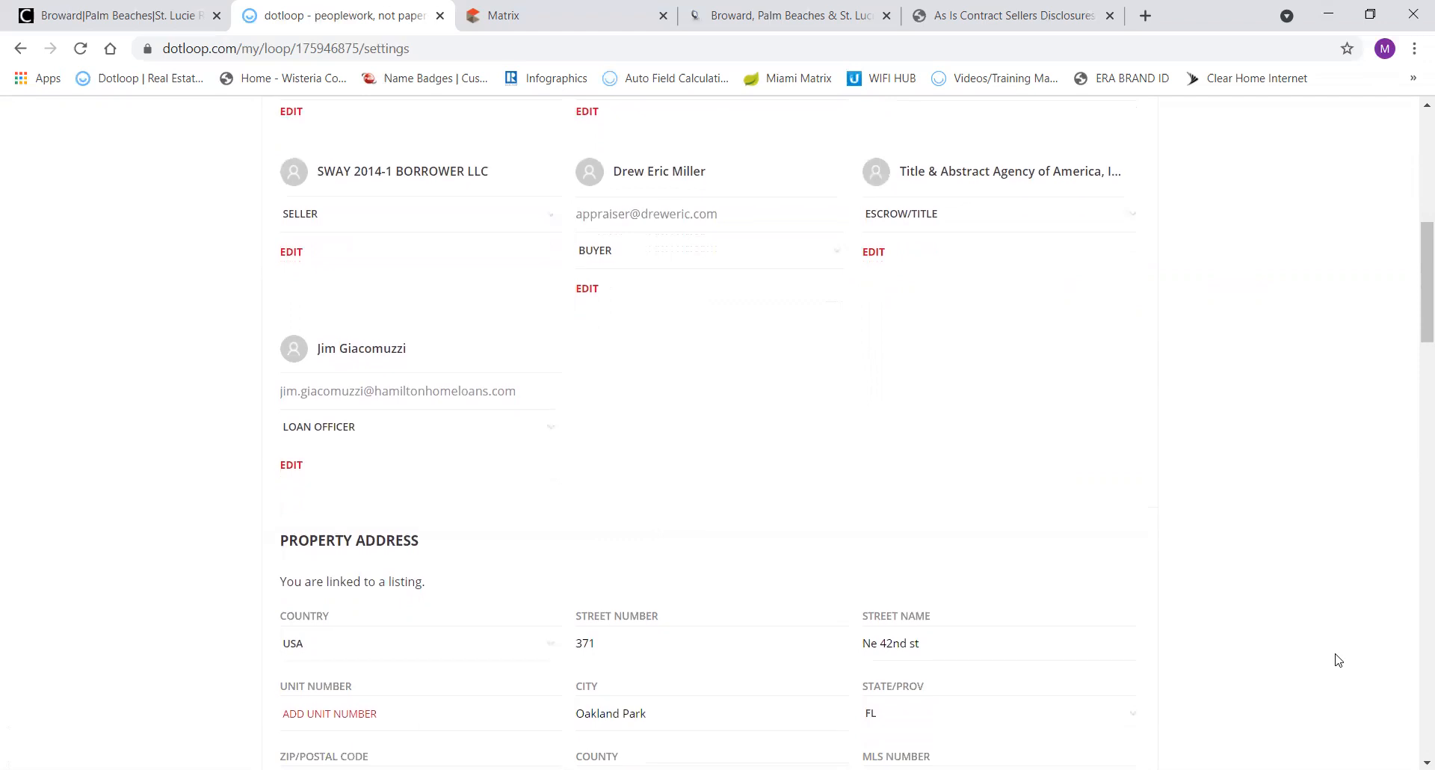
scroll(1337, 657, down, 1)
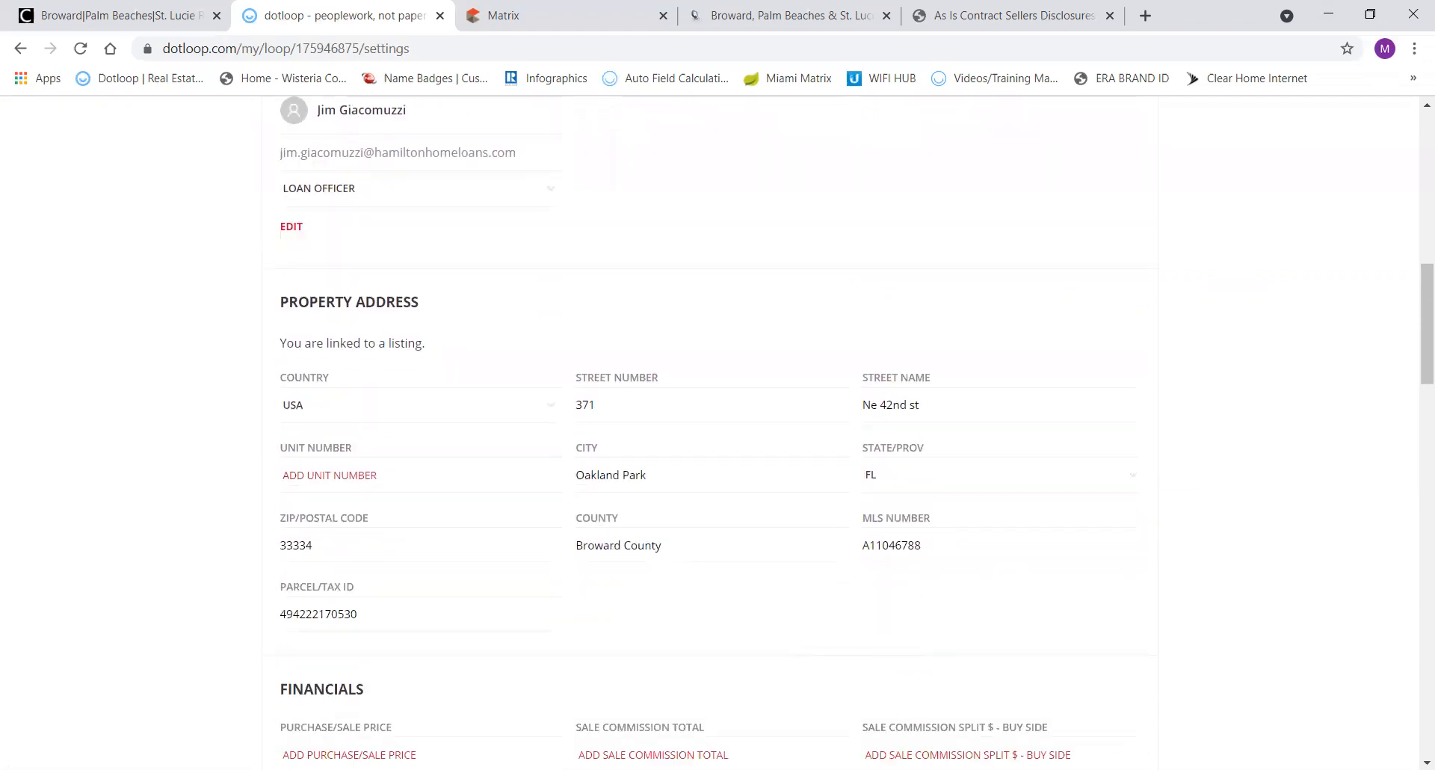
scroll(939, 739, down, 7)
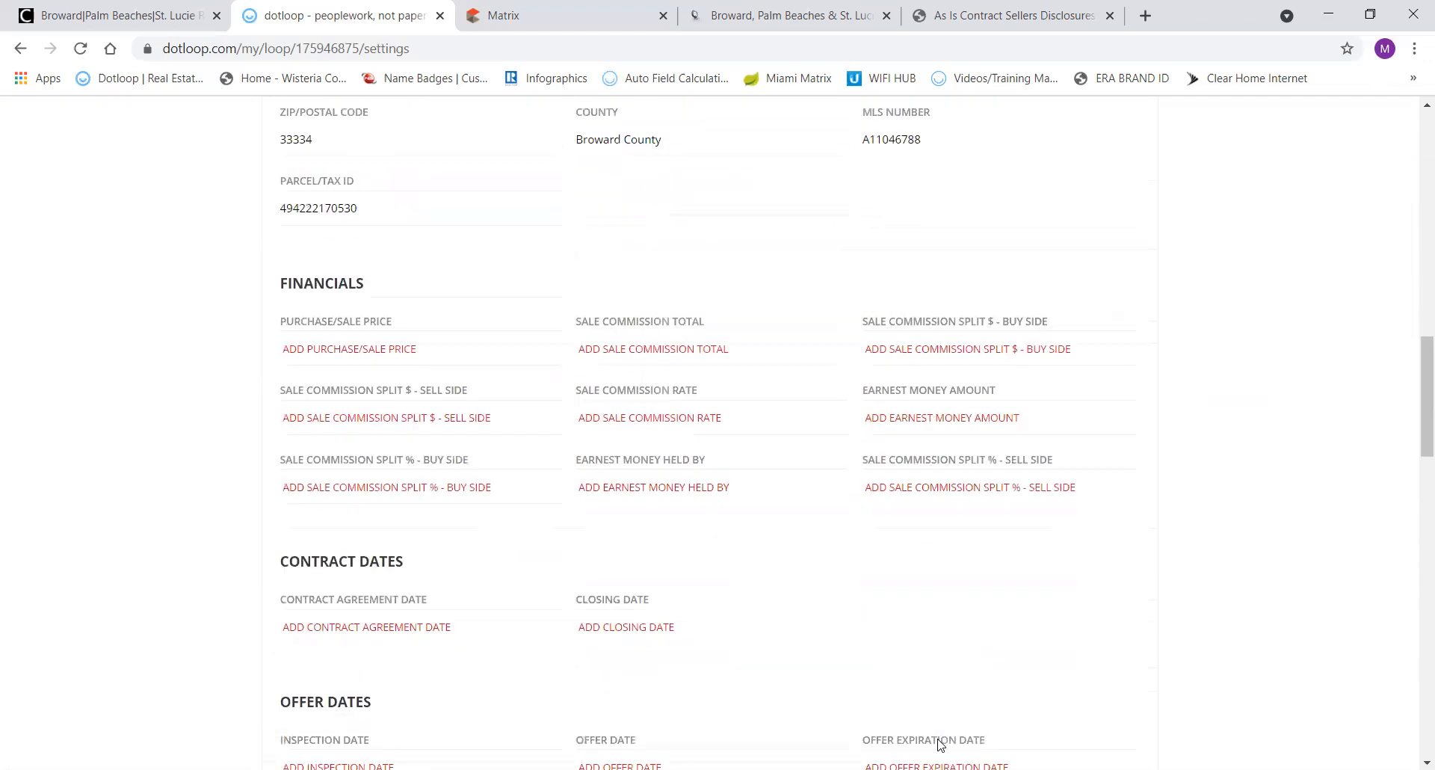
scroll(940, 744, down, 5)
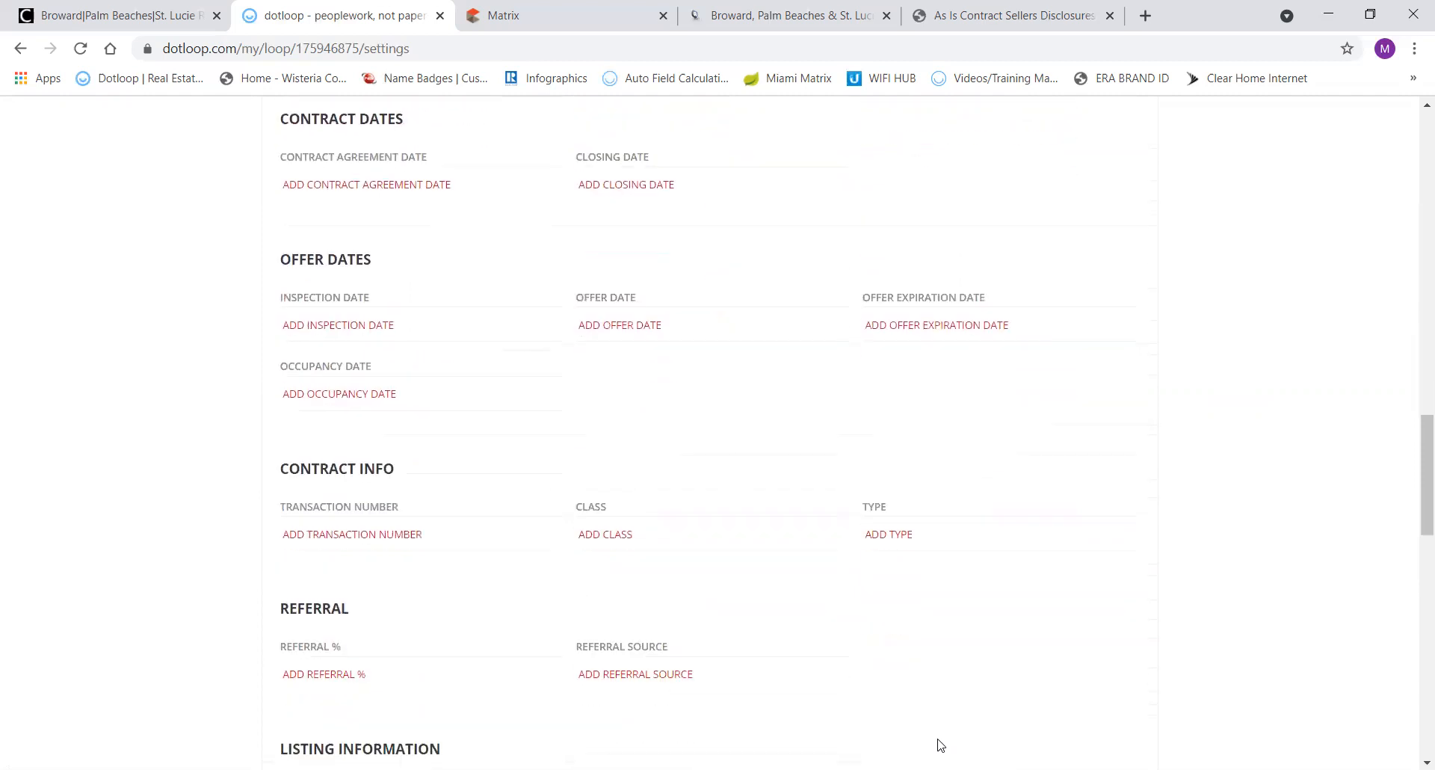
scroll(941, 745, down, 3)
scroll(941, 744, up, 9)
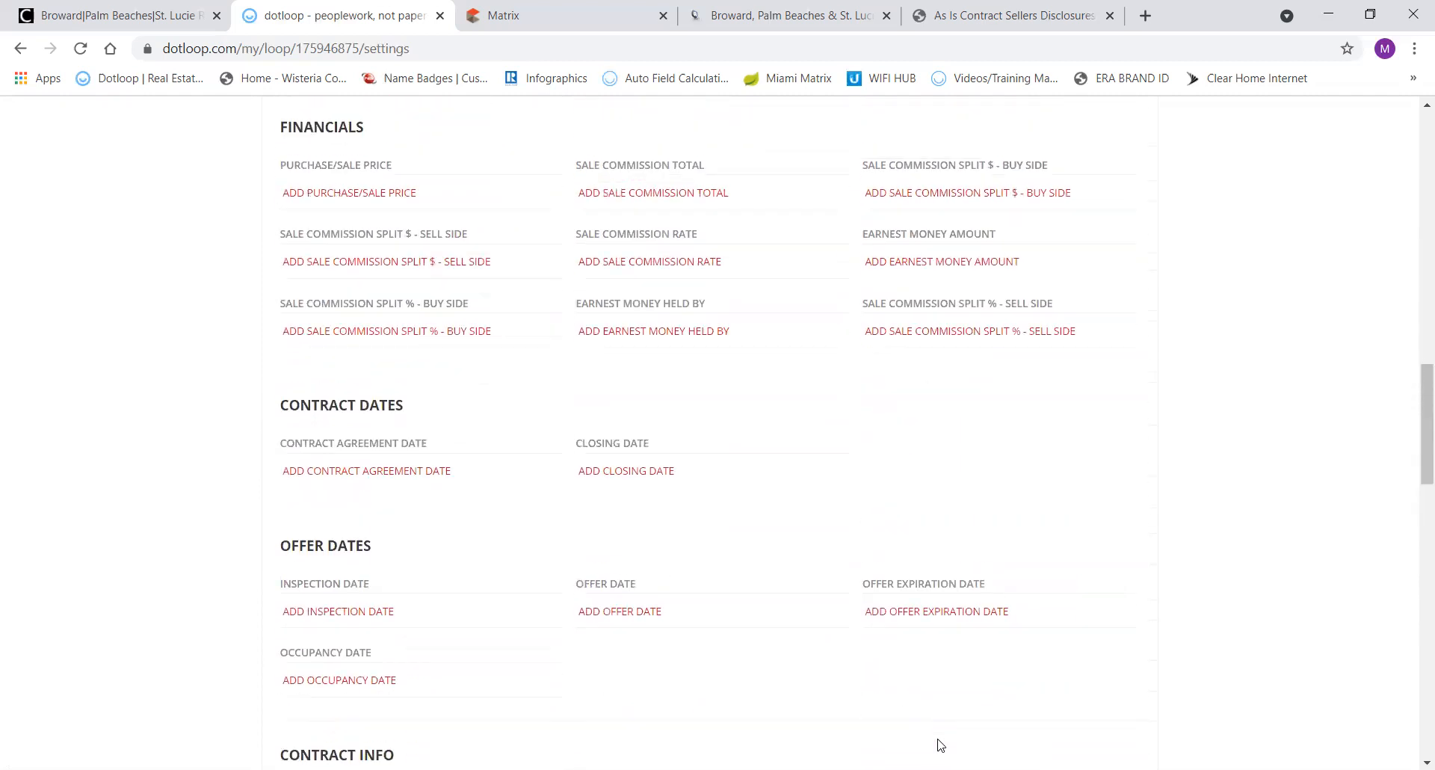
scroll(940, 745, up, 3)
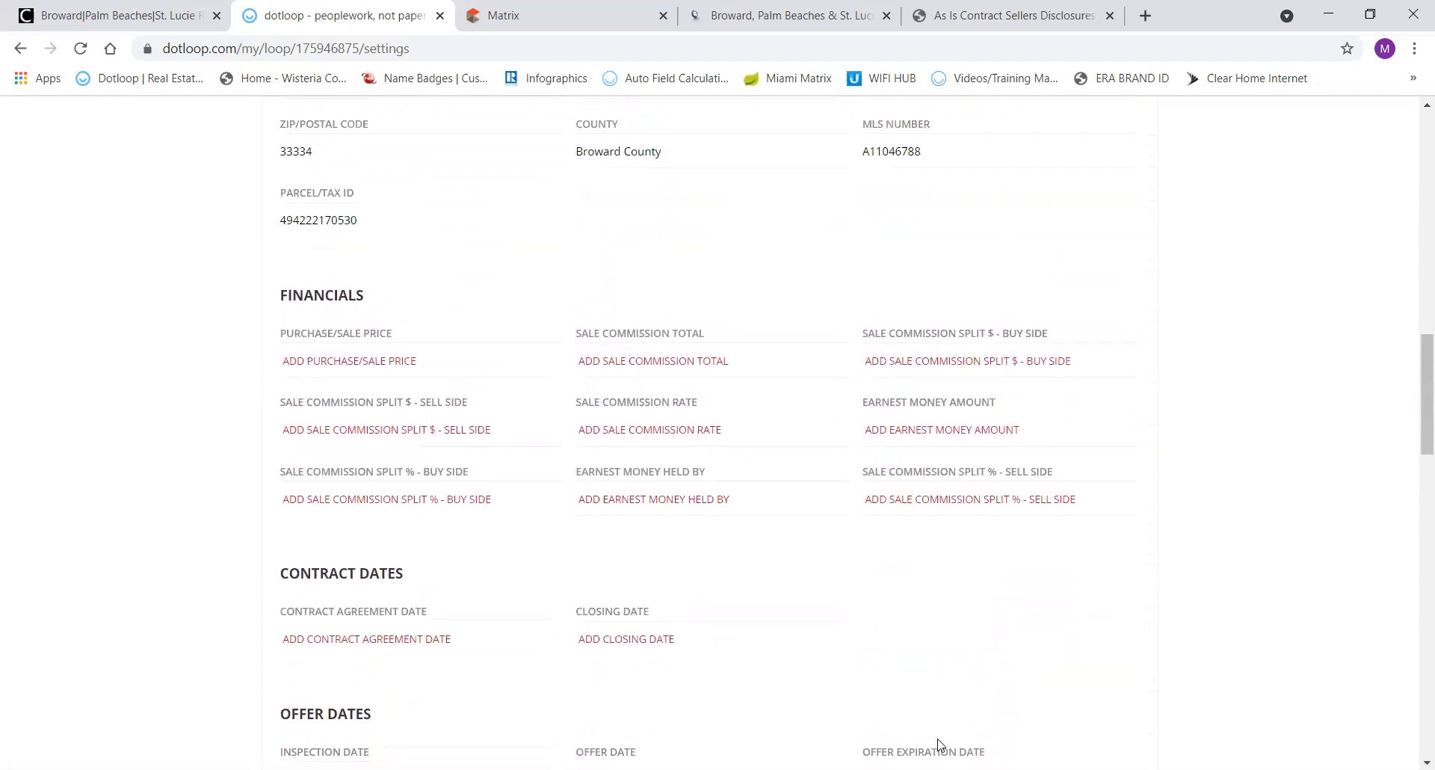
scroll(940, 744, up, 3)
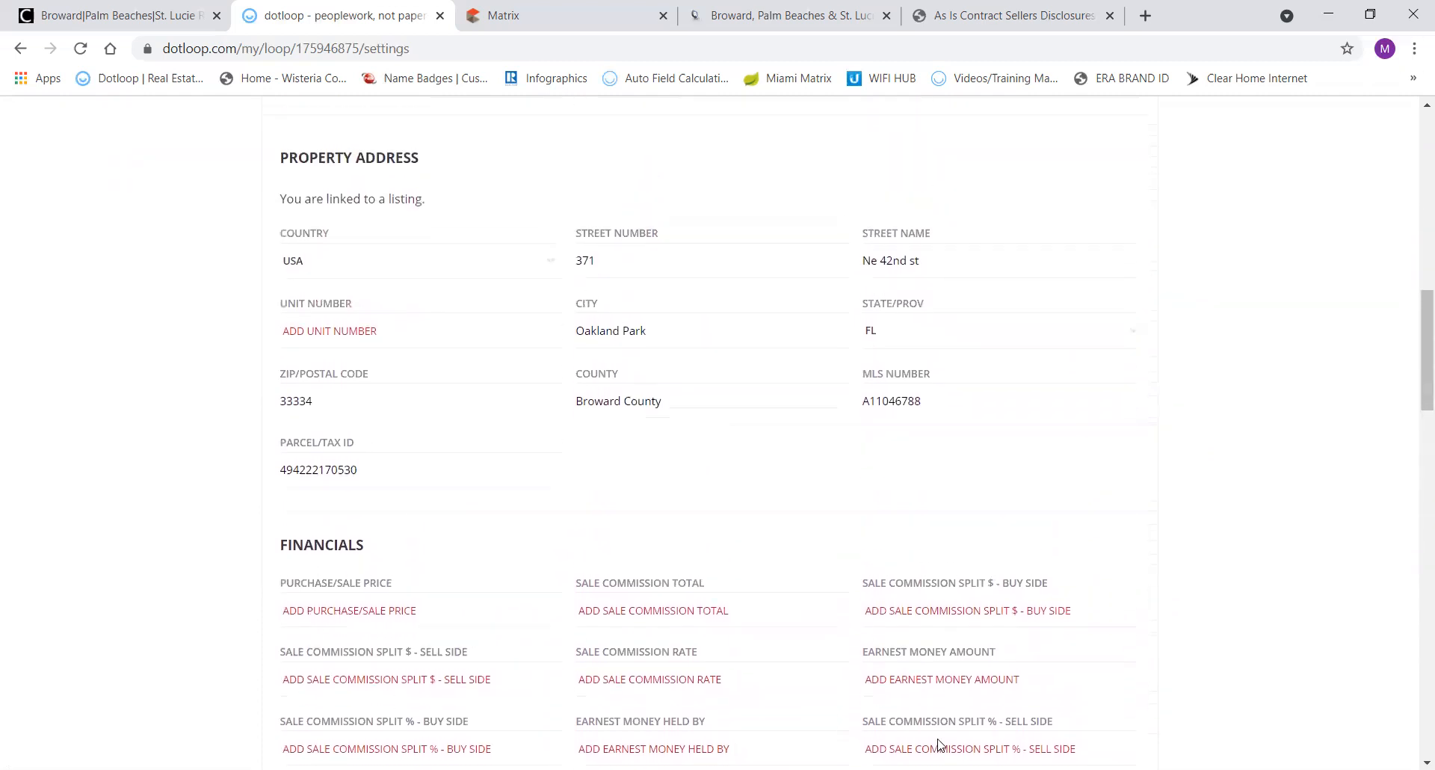
scroll(940, 744, down, 1)
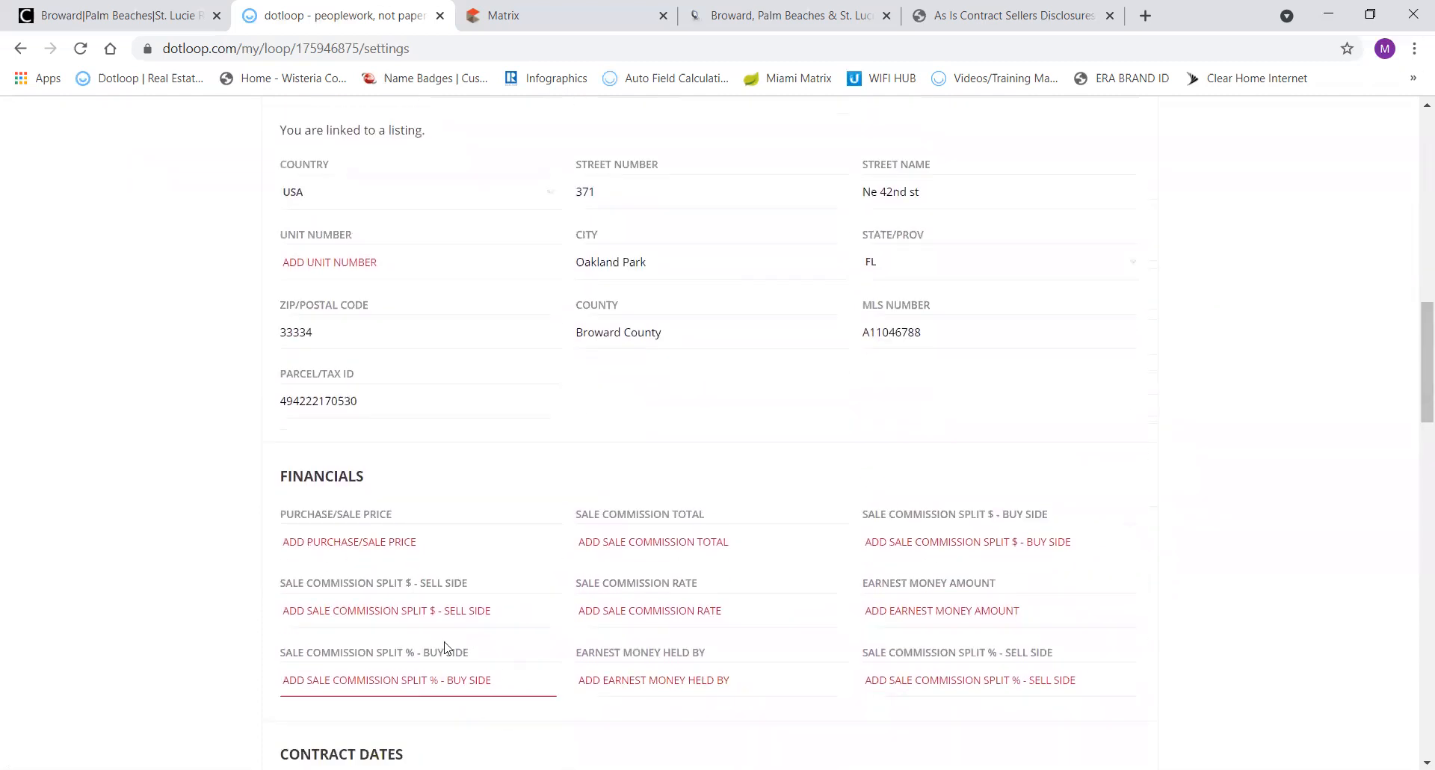
scroll(618, 489, down, 8)
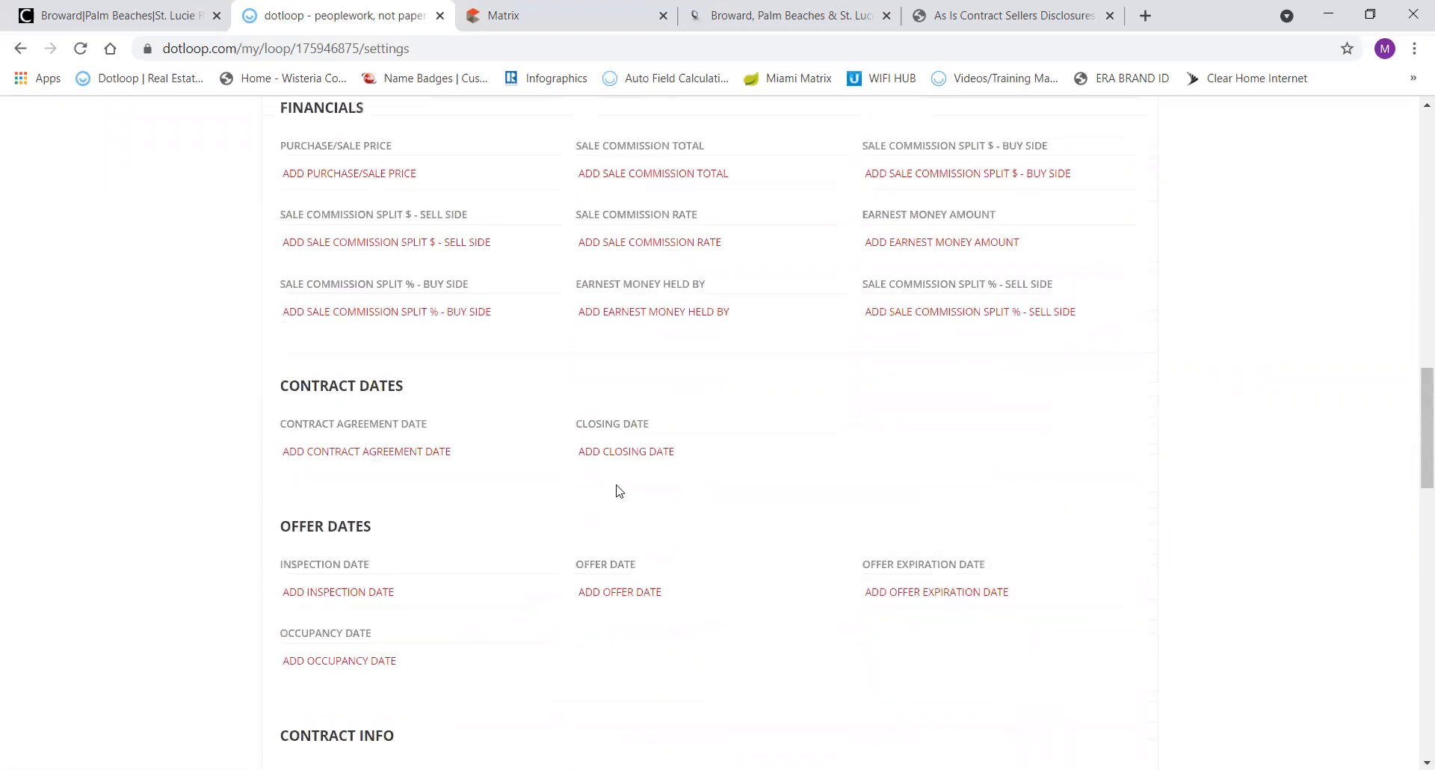
scroll(618, 491, down, 7)
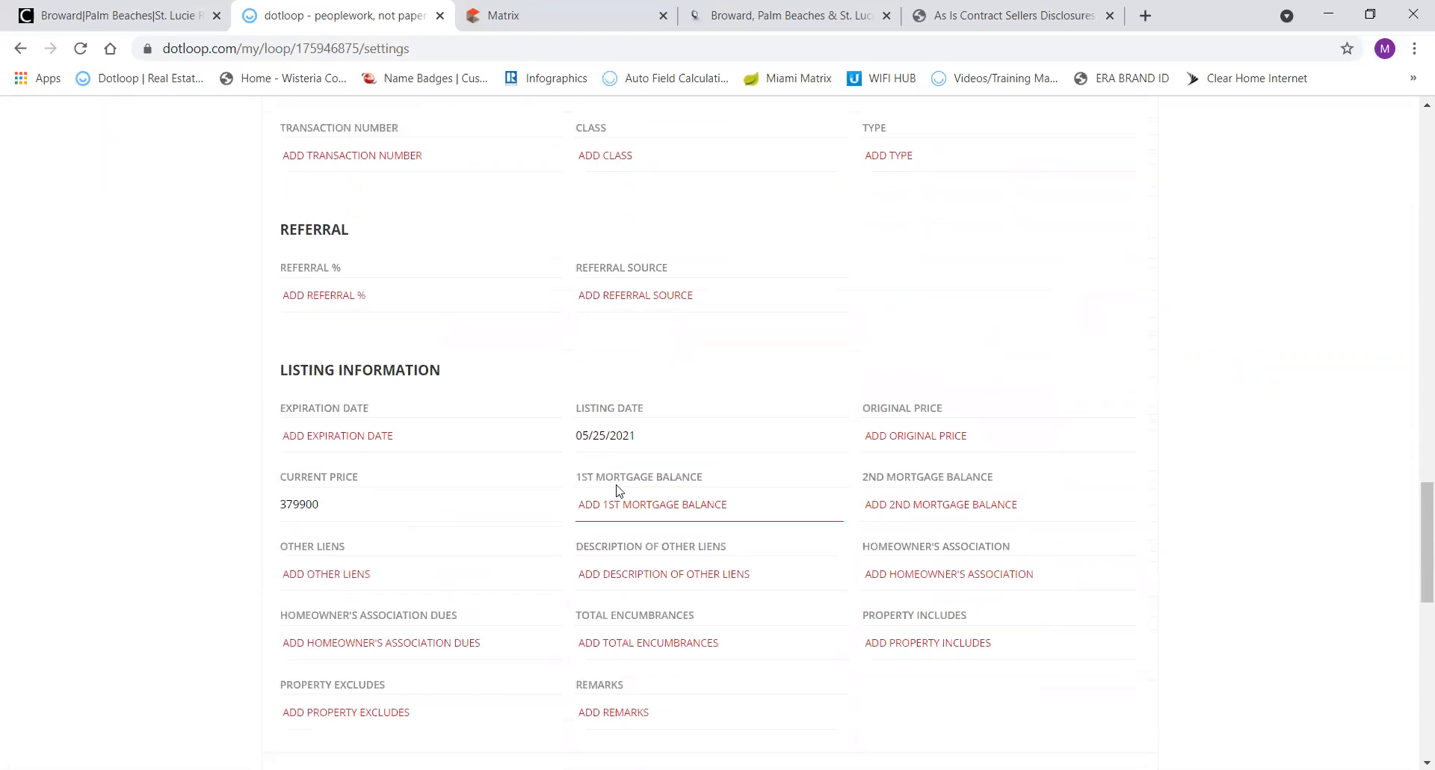
scroll(617, 491, down, 1)
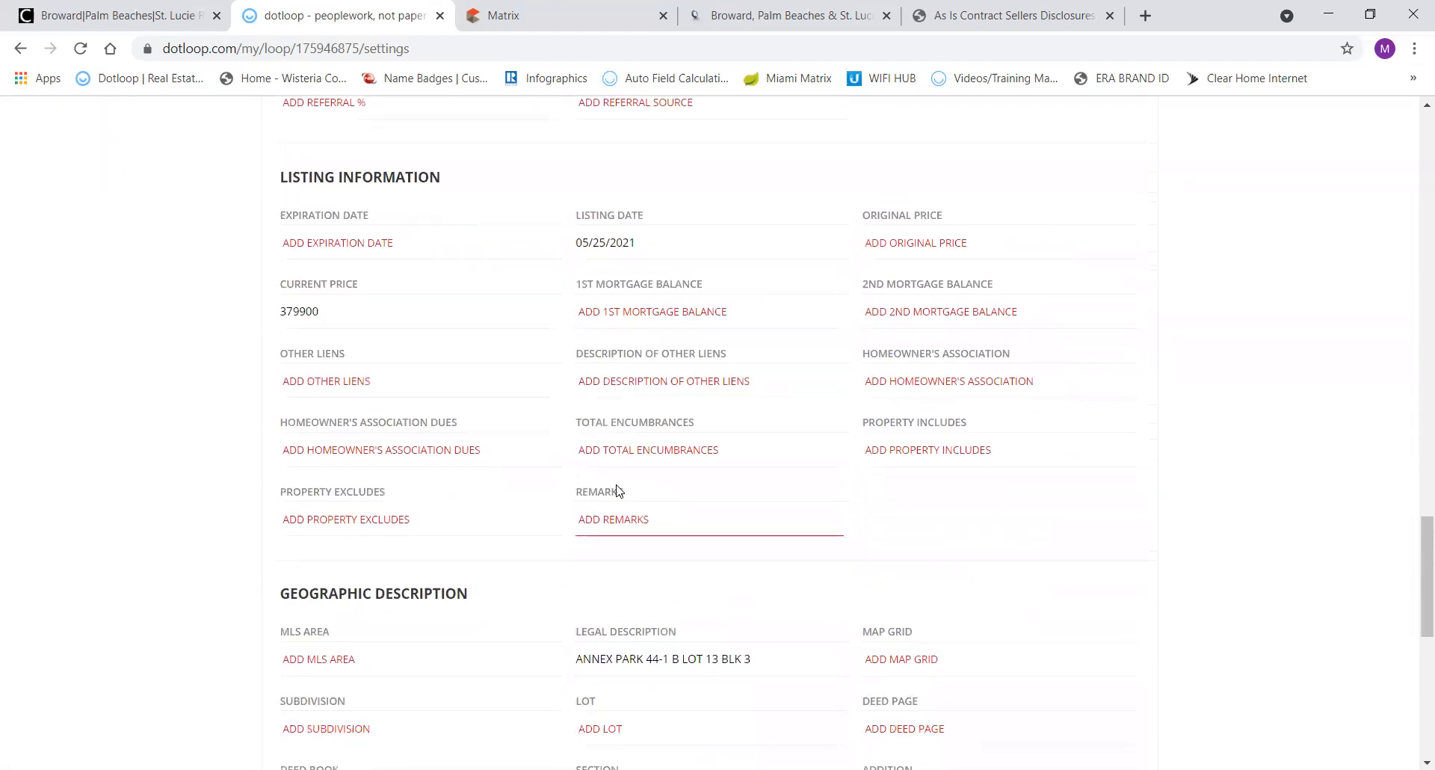
scroll(618, 491, down, 3)
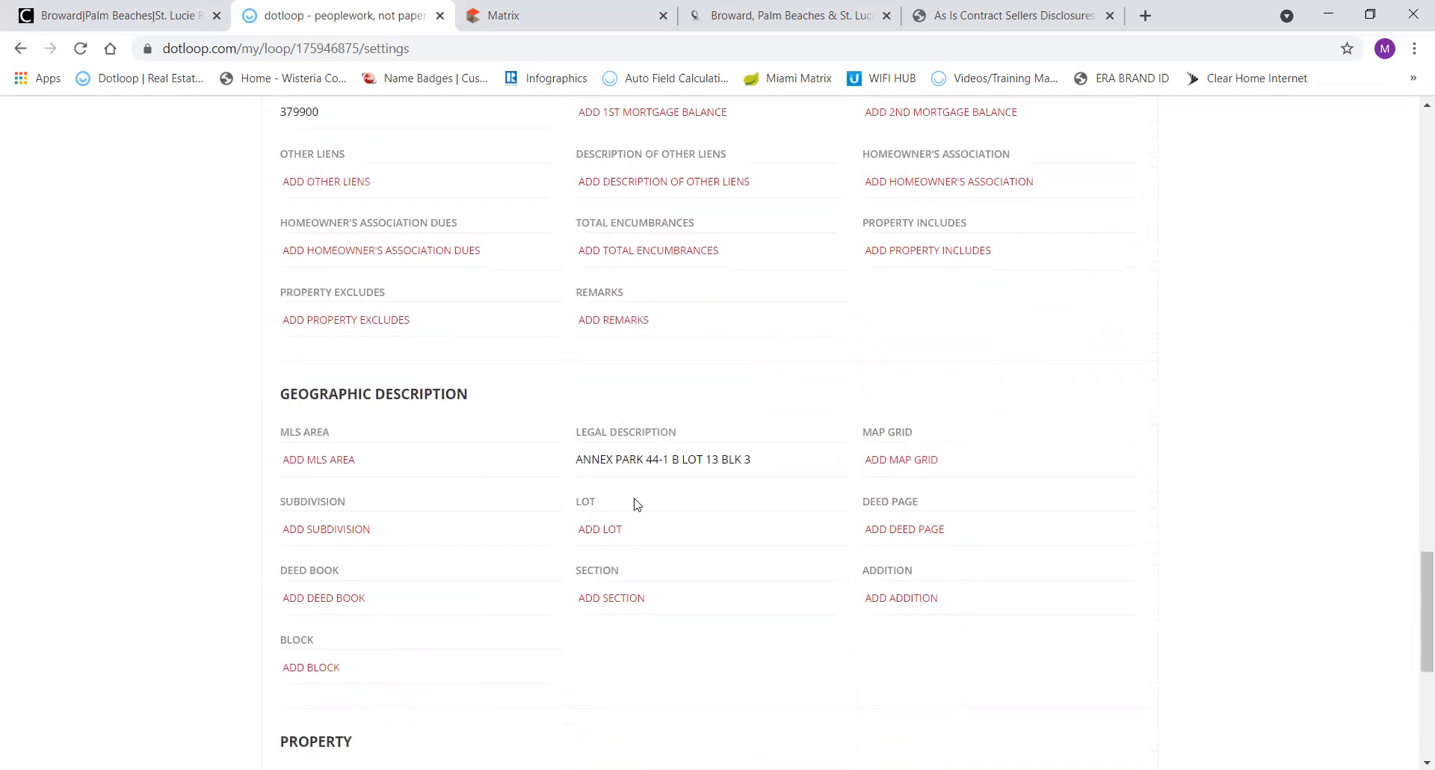
scroll(658, 446, up, 20)
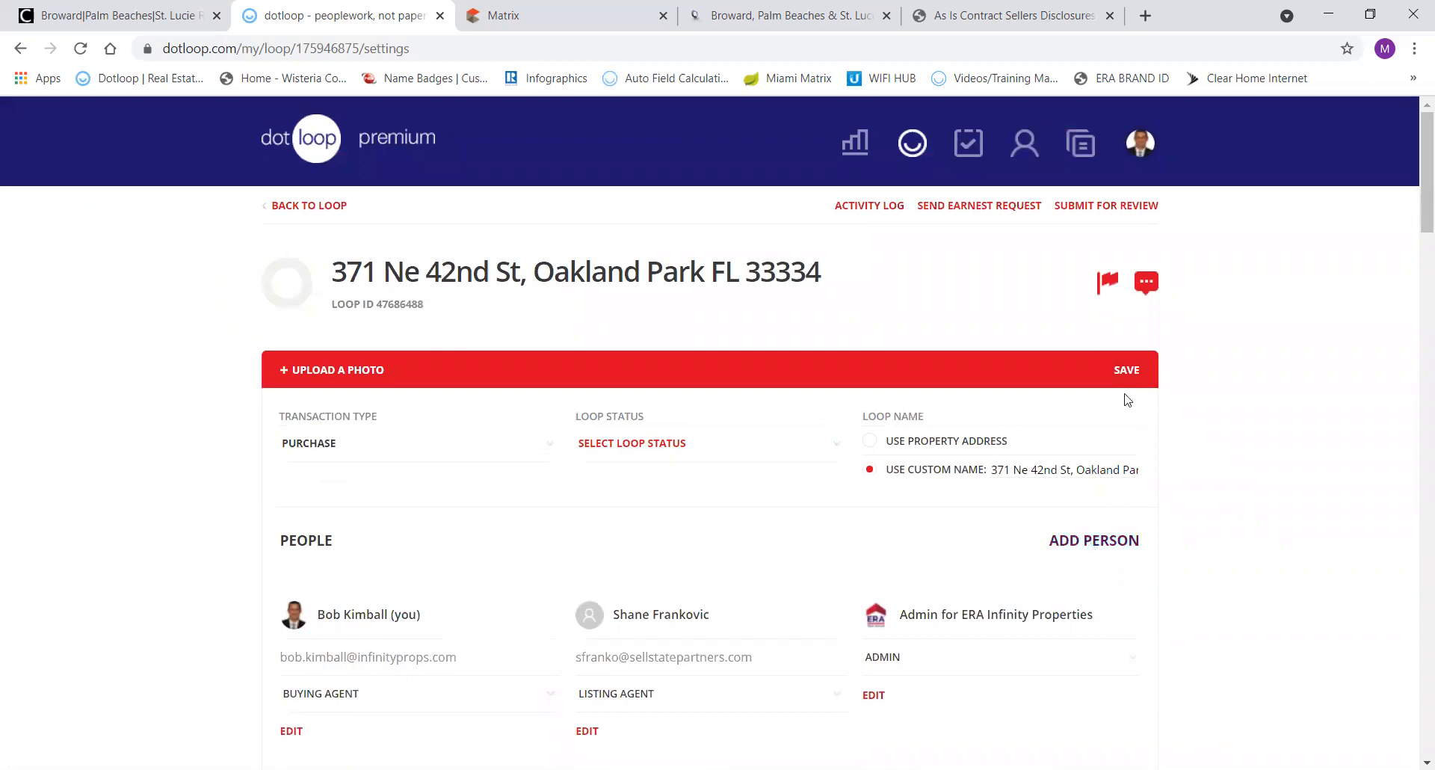
Save the loop details and review the Sales Docs folder's AS IS contract and disclosures.
click(1124, 376)
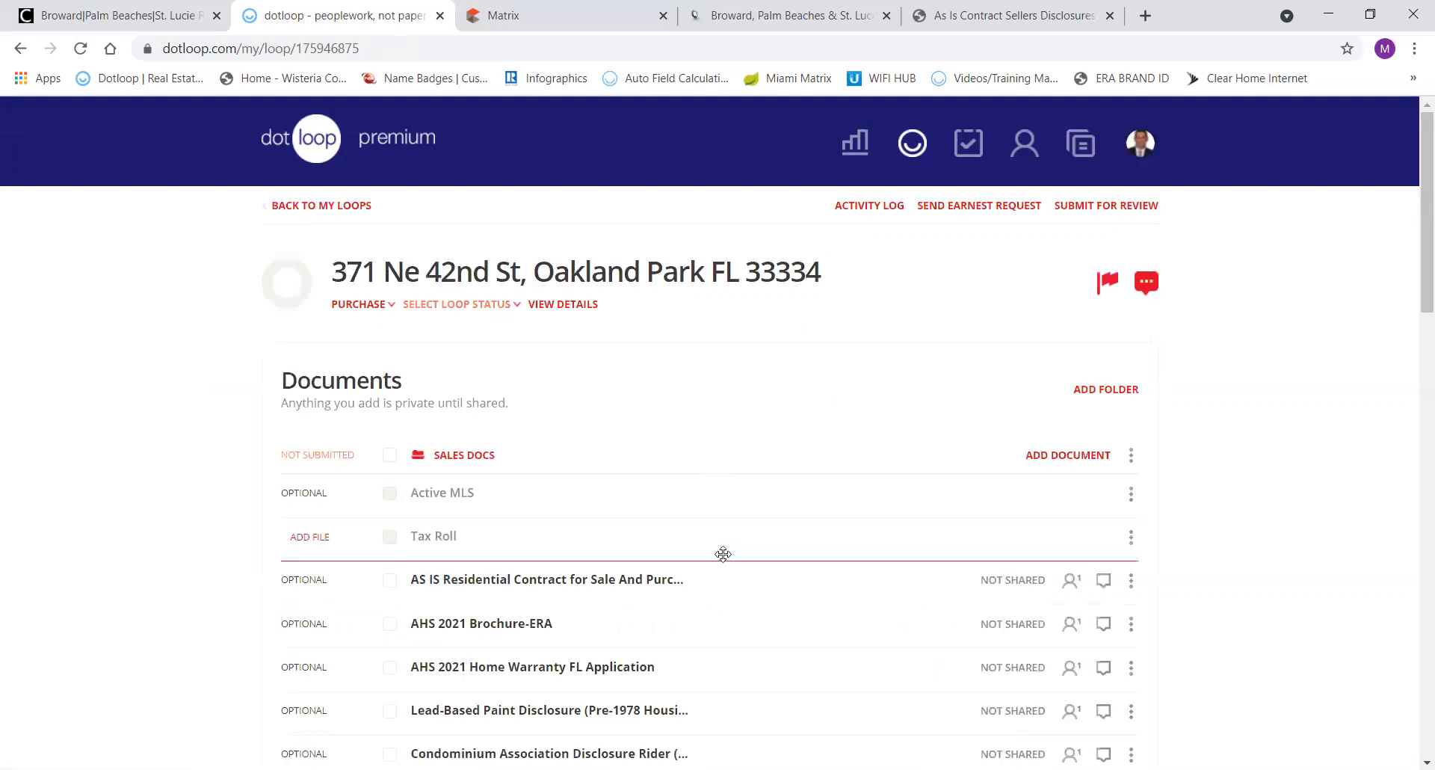
scroll(722, 554, down, 2)
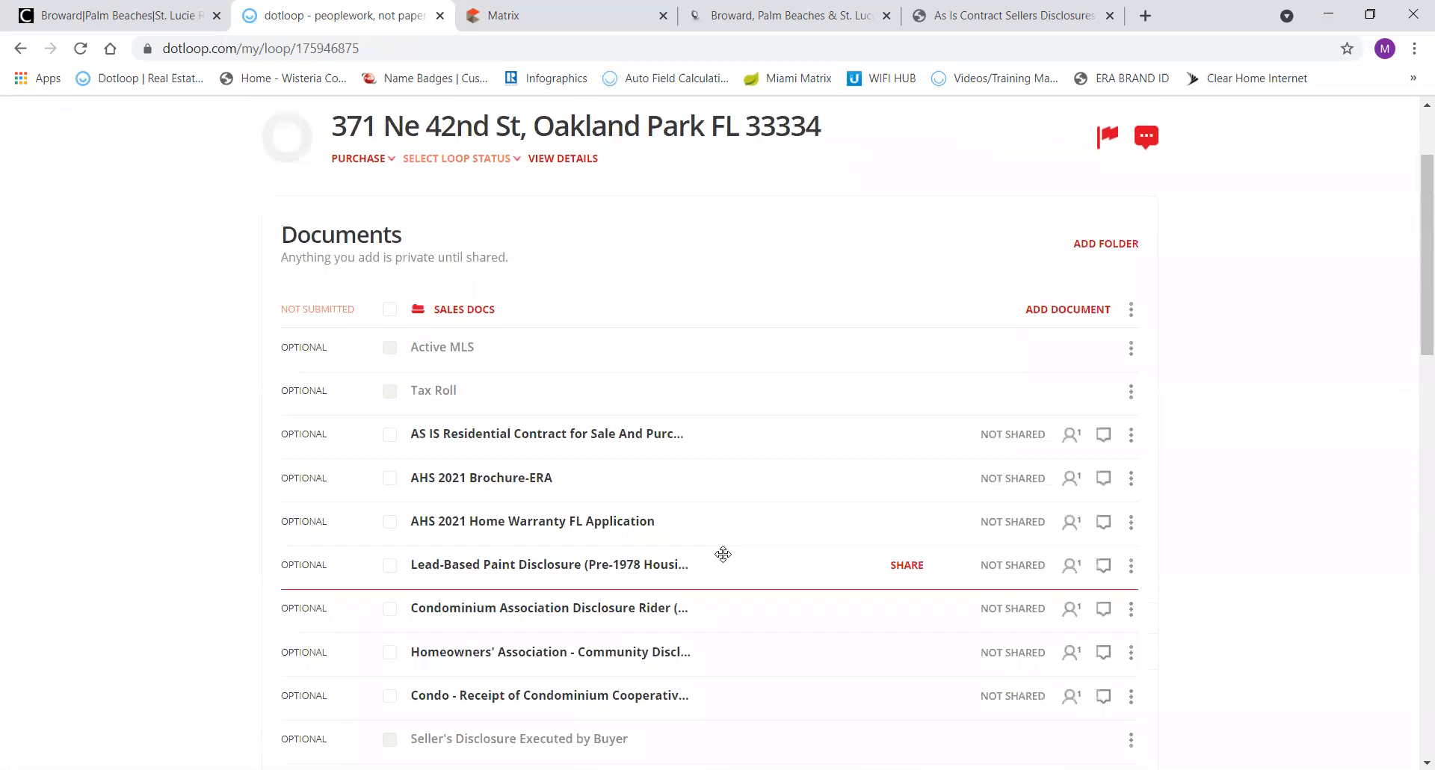
scroll(723, 554, up, 2)
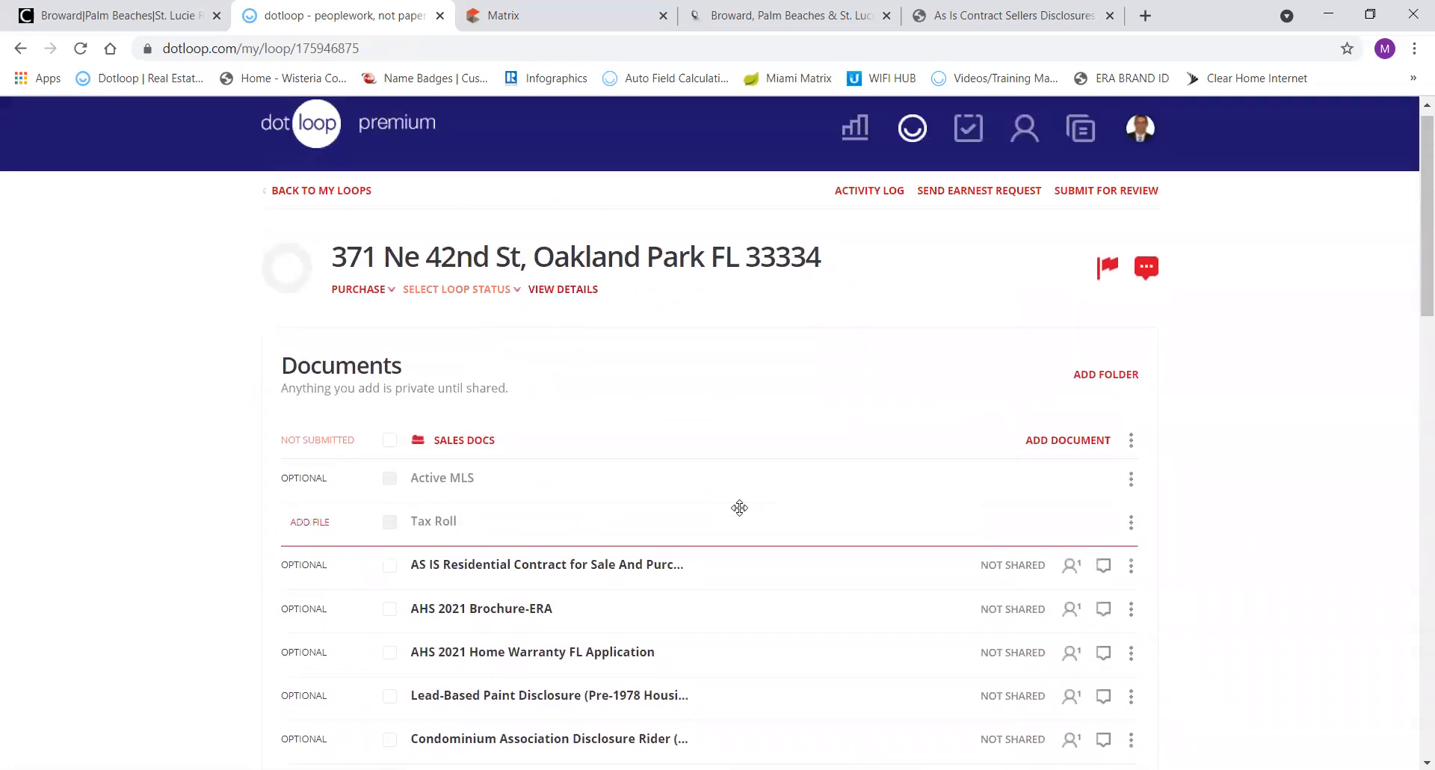
scroll(740, 506, down, 10)
scroll(744, 512, down, 2)
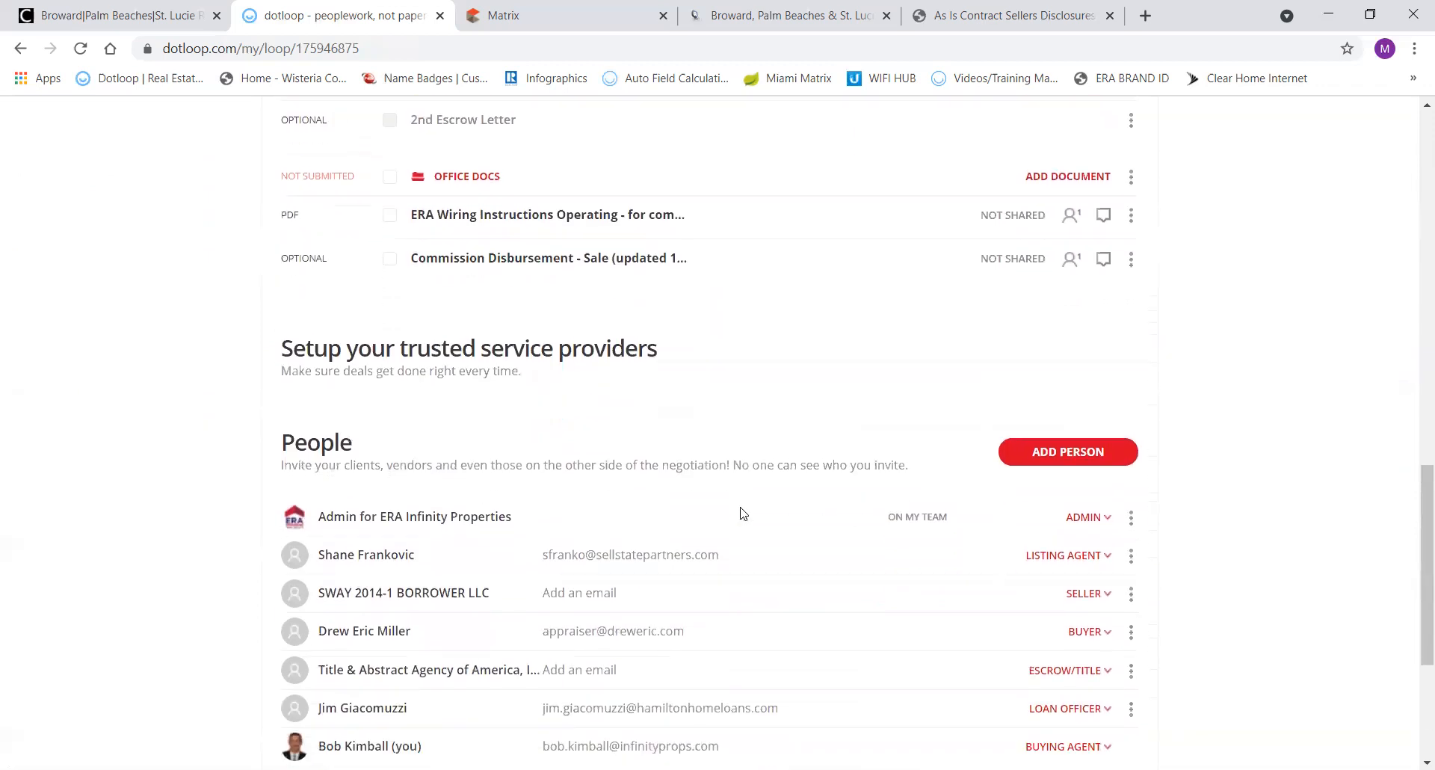
scroll(742, 514, up, 6)
scroll(741, 514, up, 8)
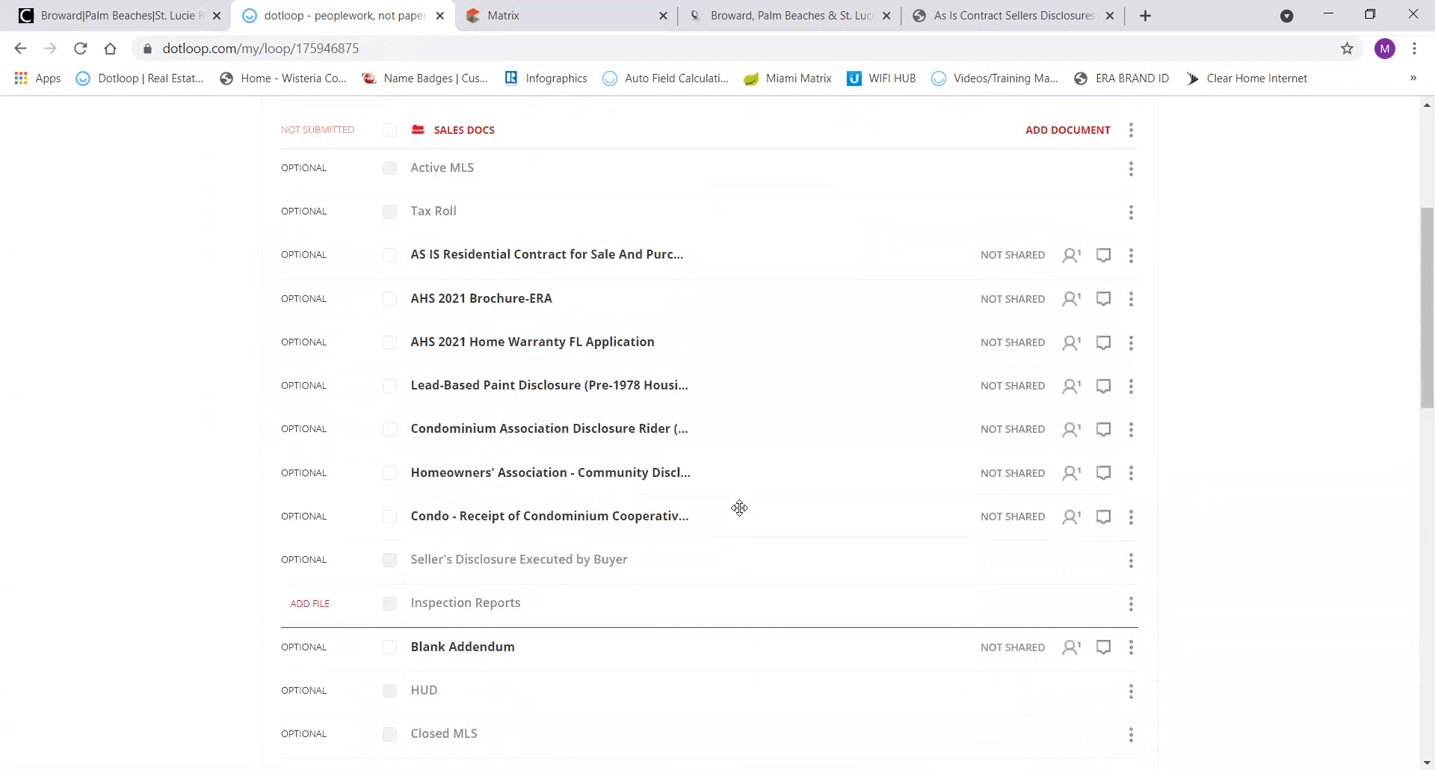
scroll(740, 507, up, 1)
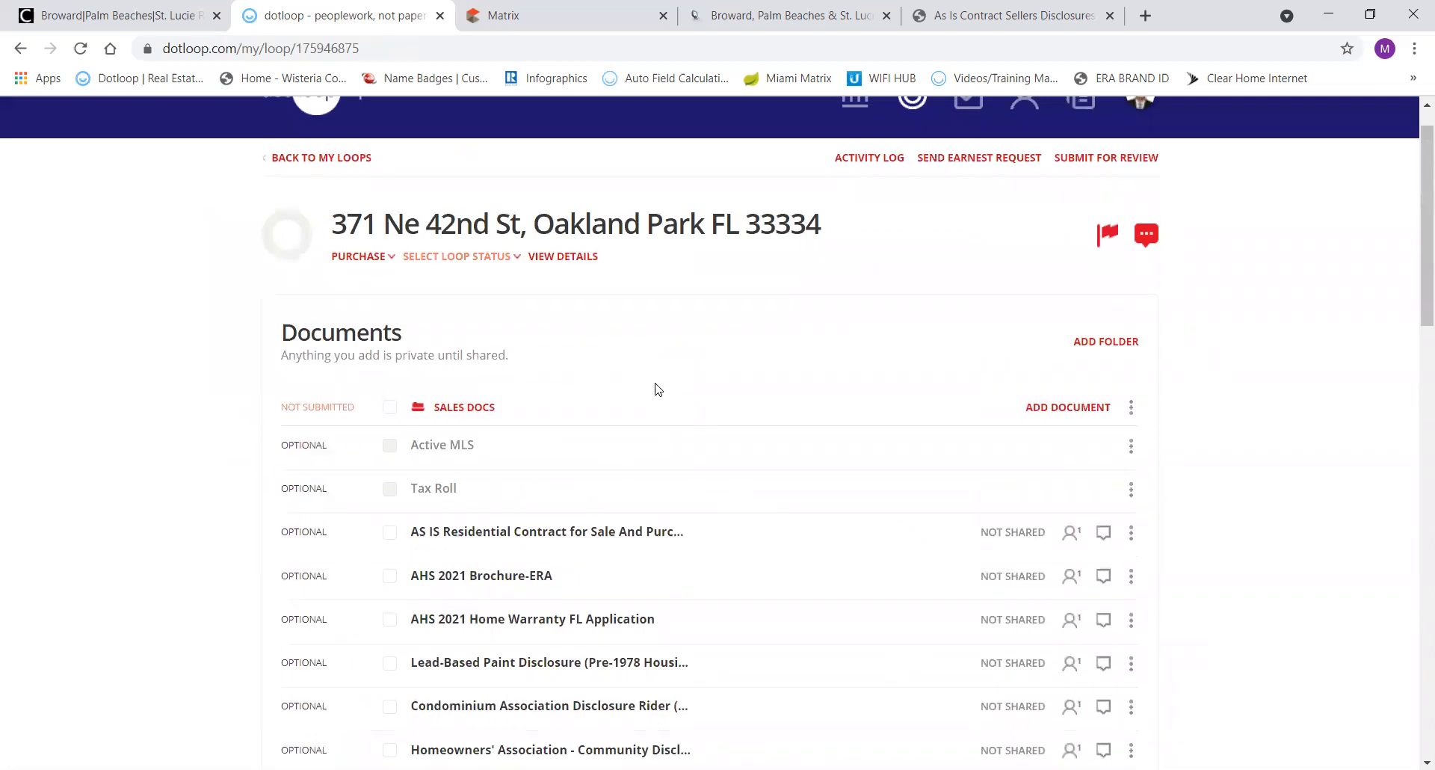
scroll(577, 403, down, 1)
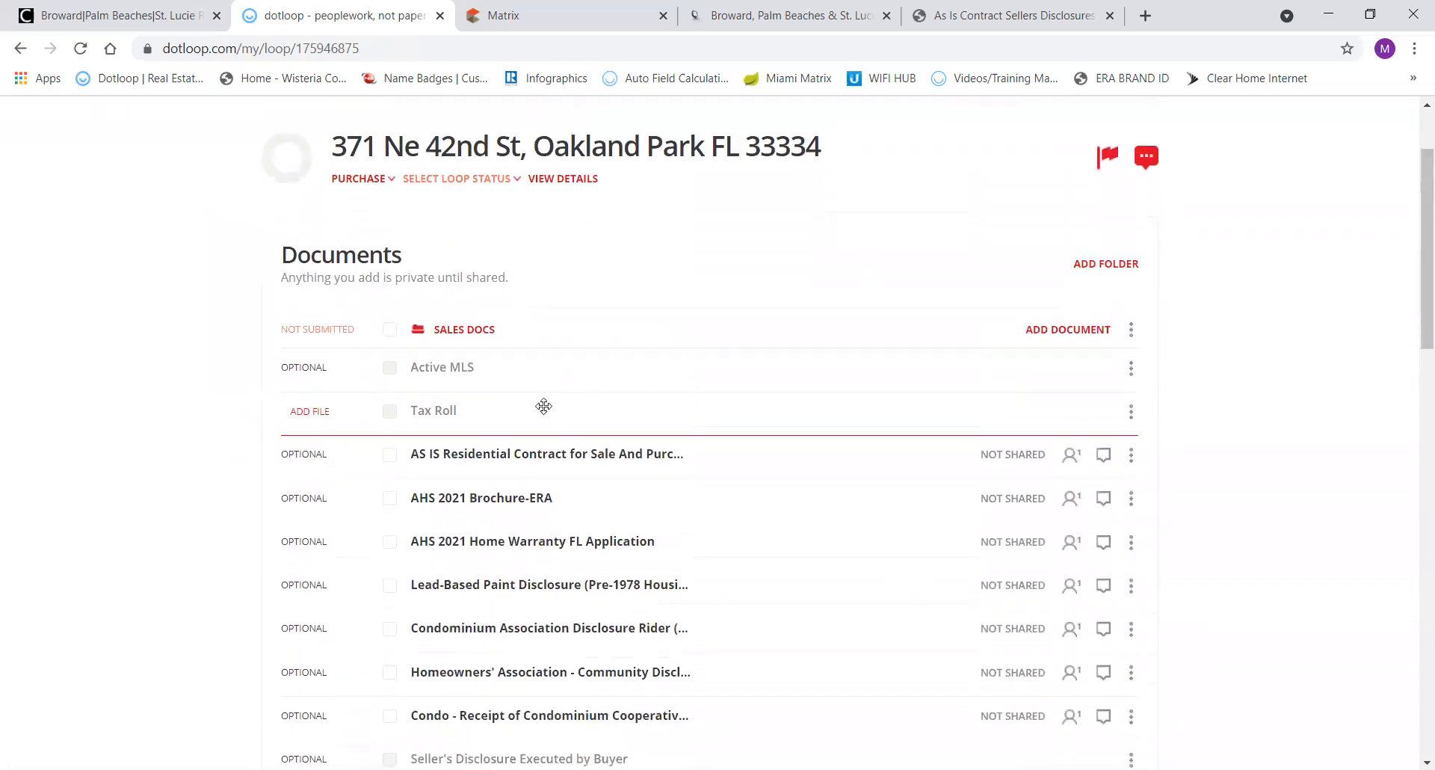
Open the AS IS Residential Contract and autofill 5 roles and 13 fields from the loop's details.
click(493, 458)
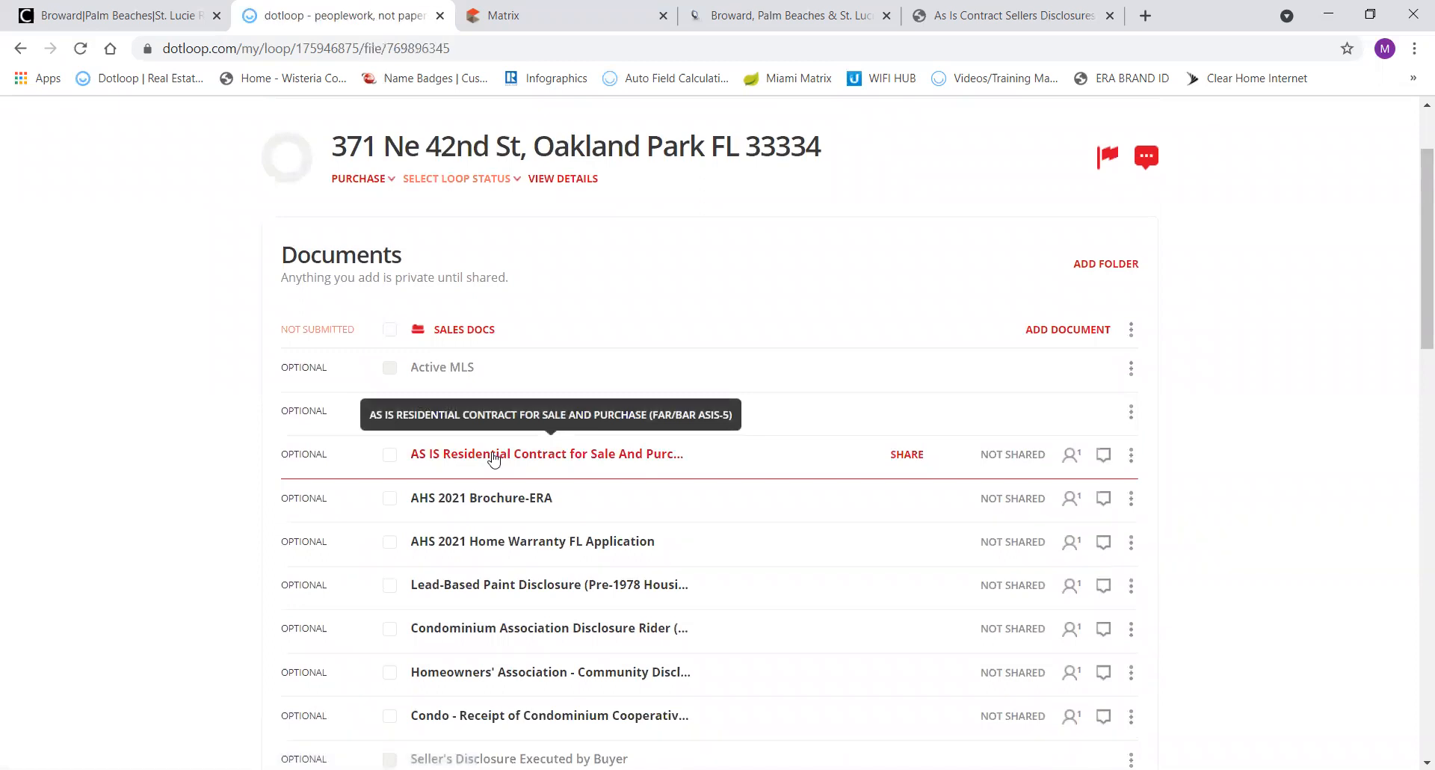
scroll(753, 351, up, 6)
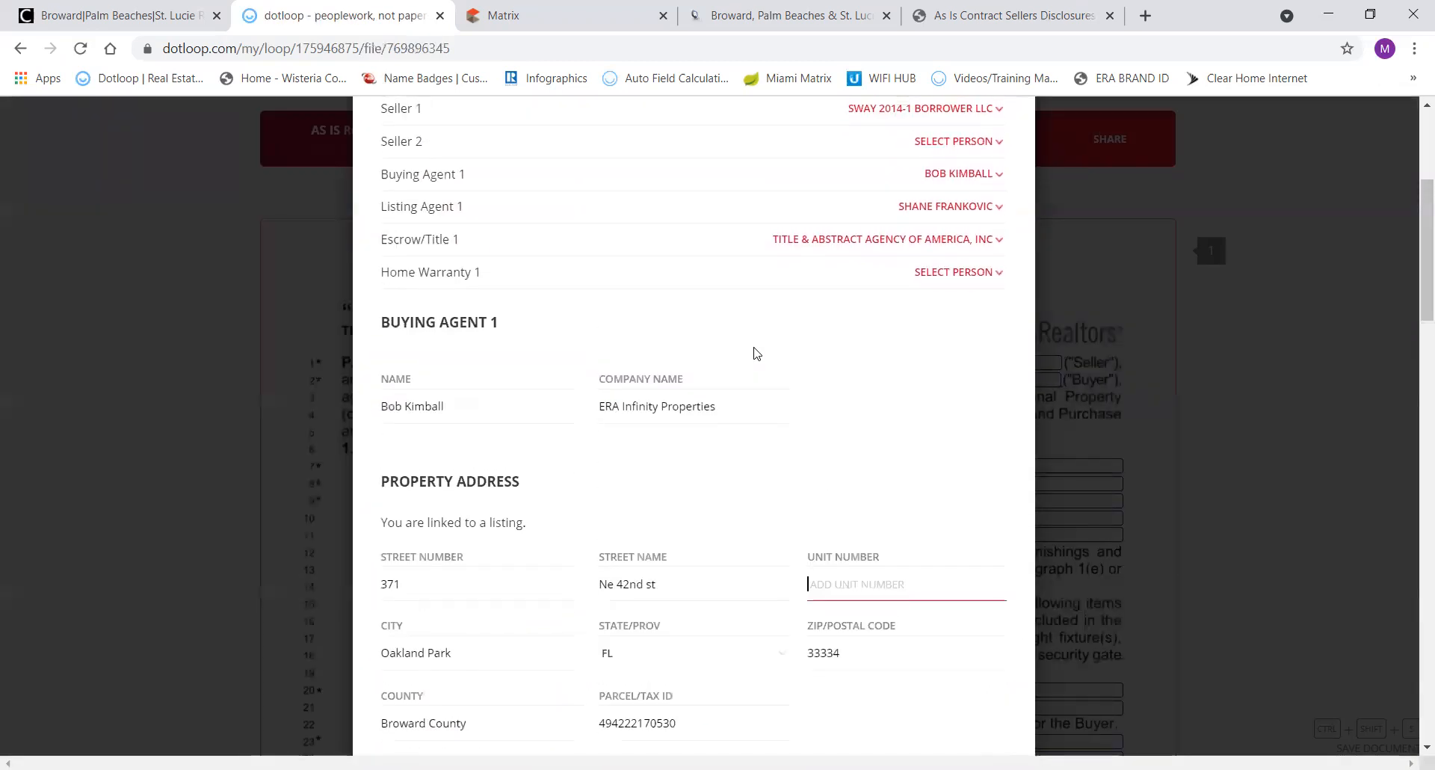
scroll(753, 352, down, 20)
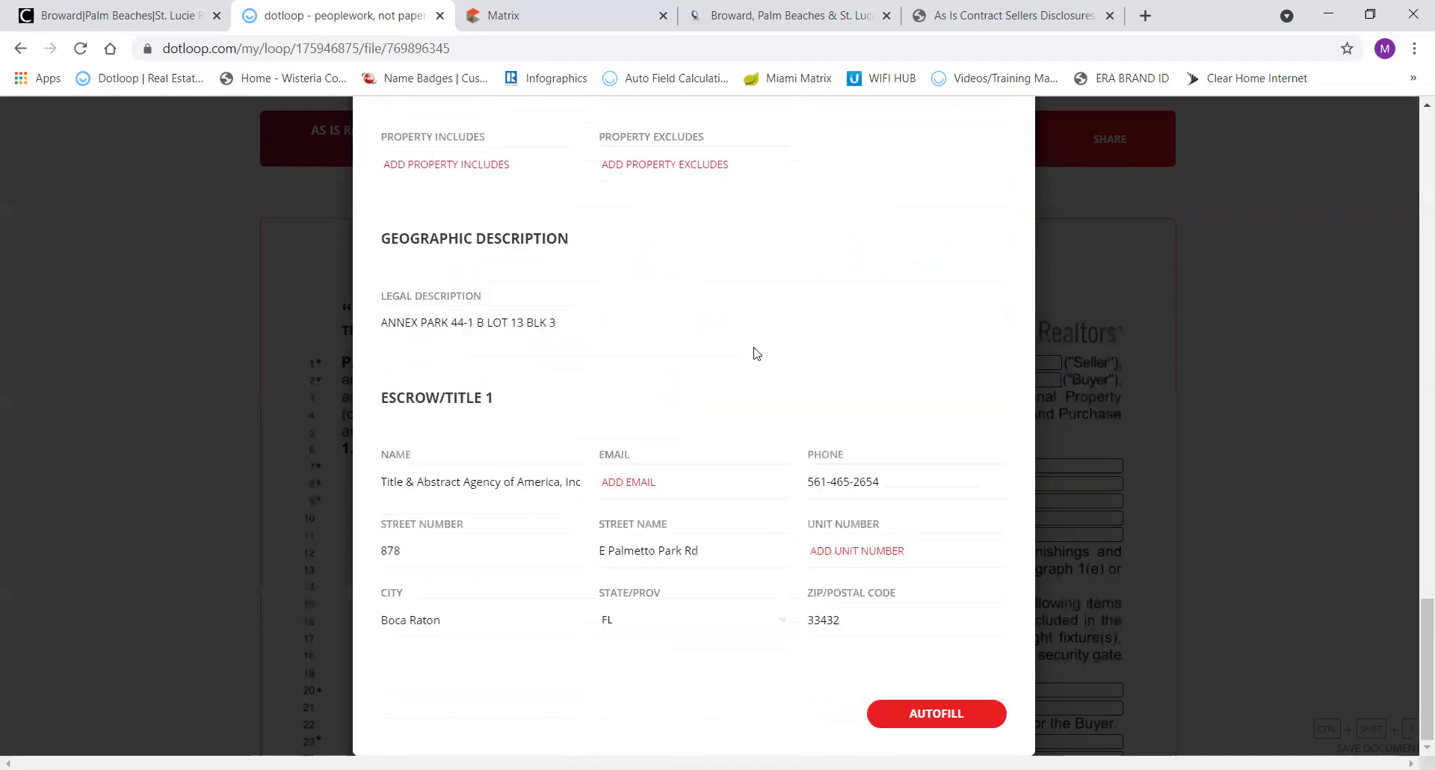
click(917, 714)
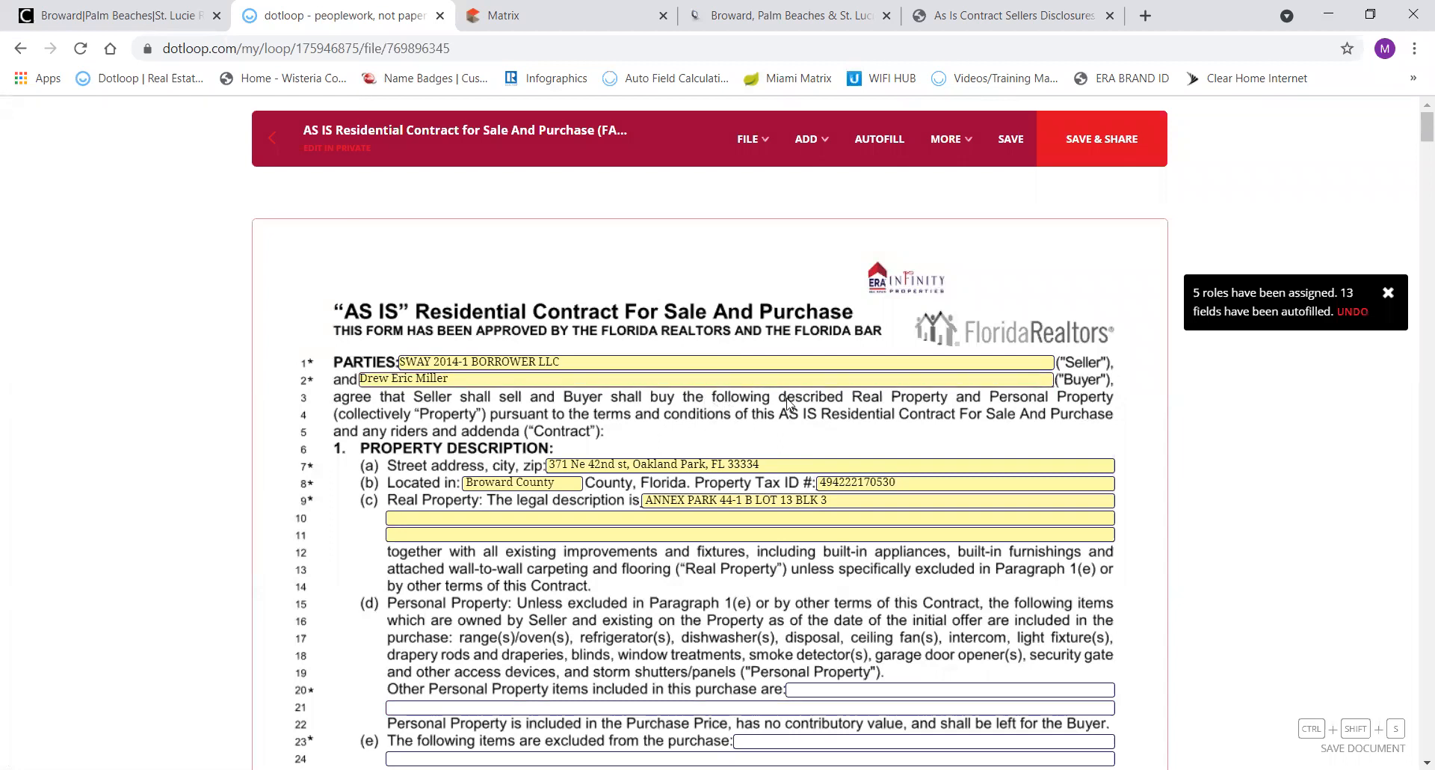
scroll(787, 403, down, 3)
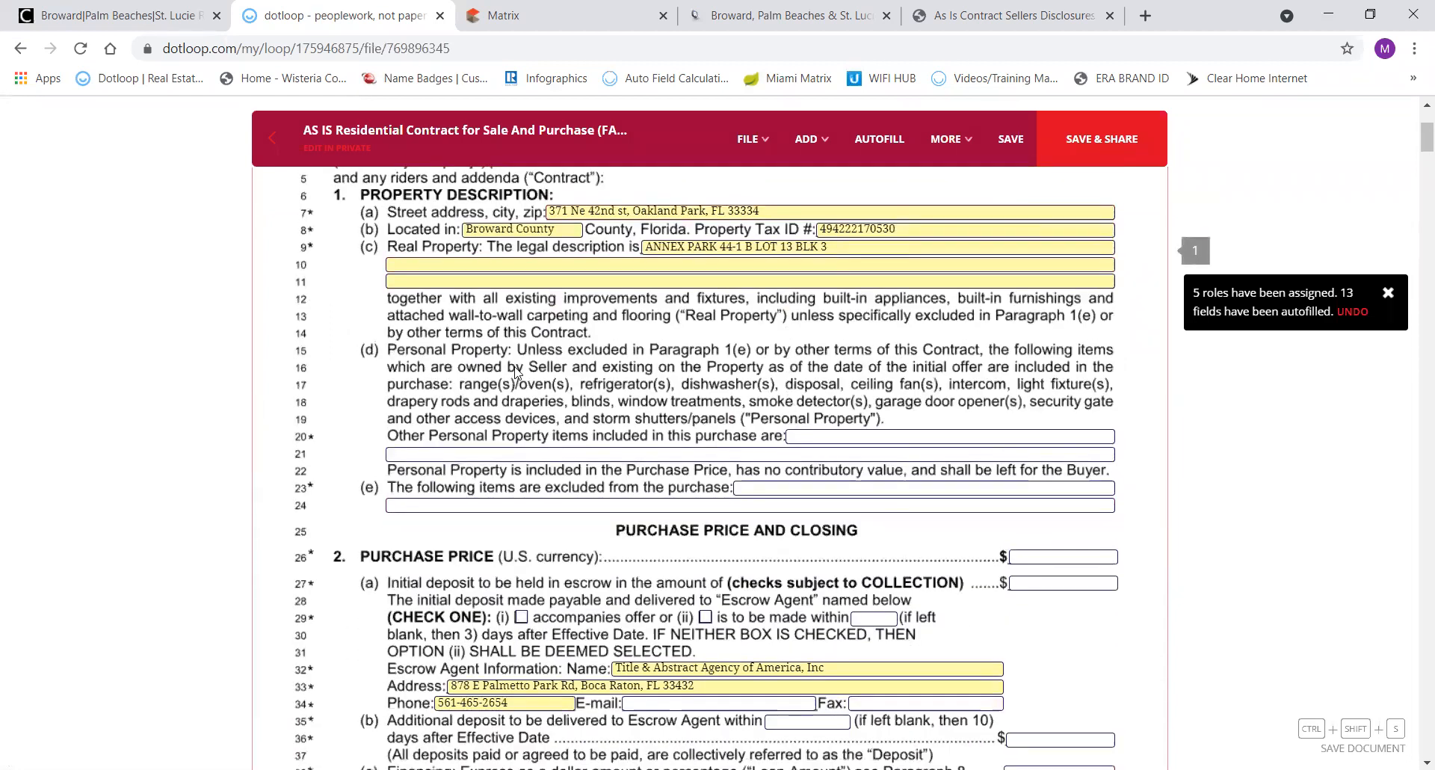
click(562, 28)
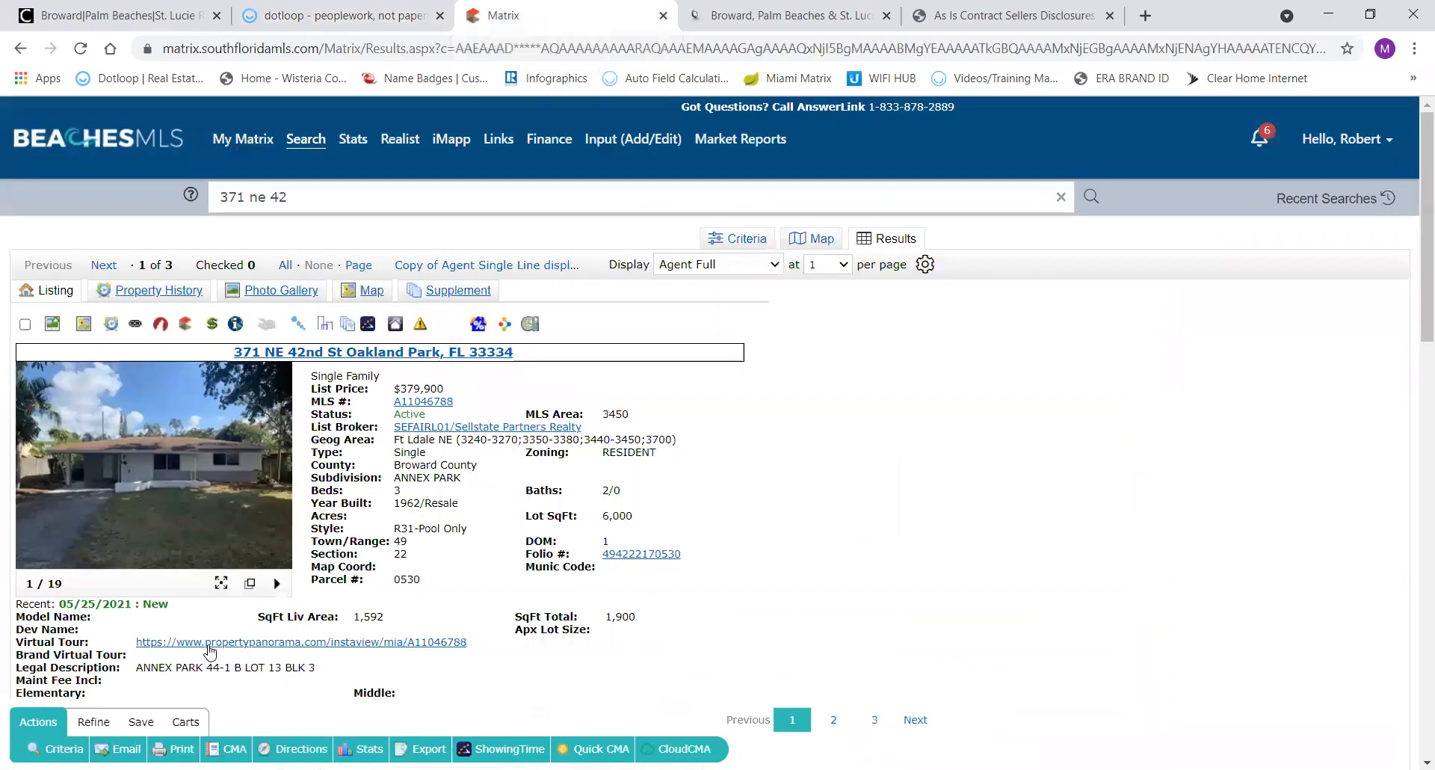
scroll(195, 662, down, 4)
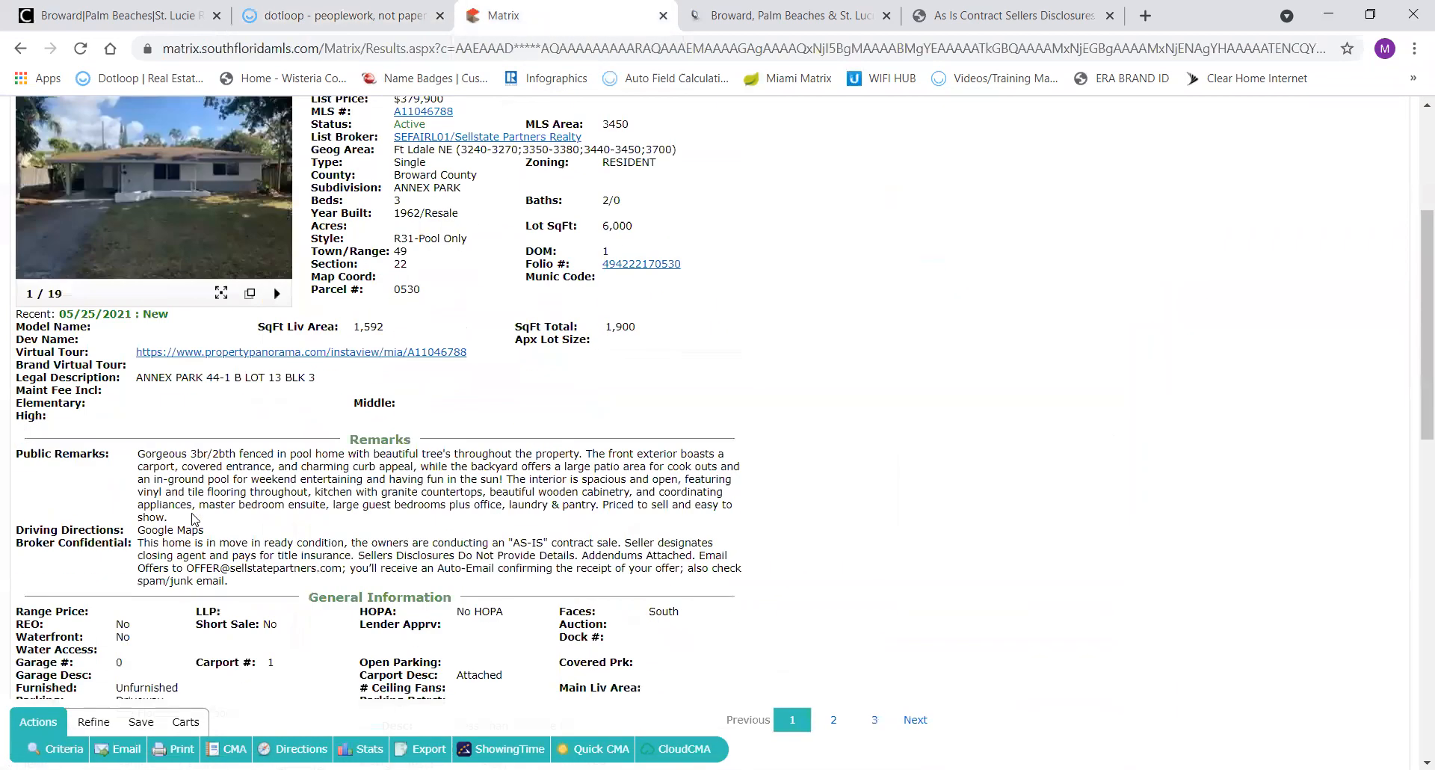
scroll(193, 512, down, 3)
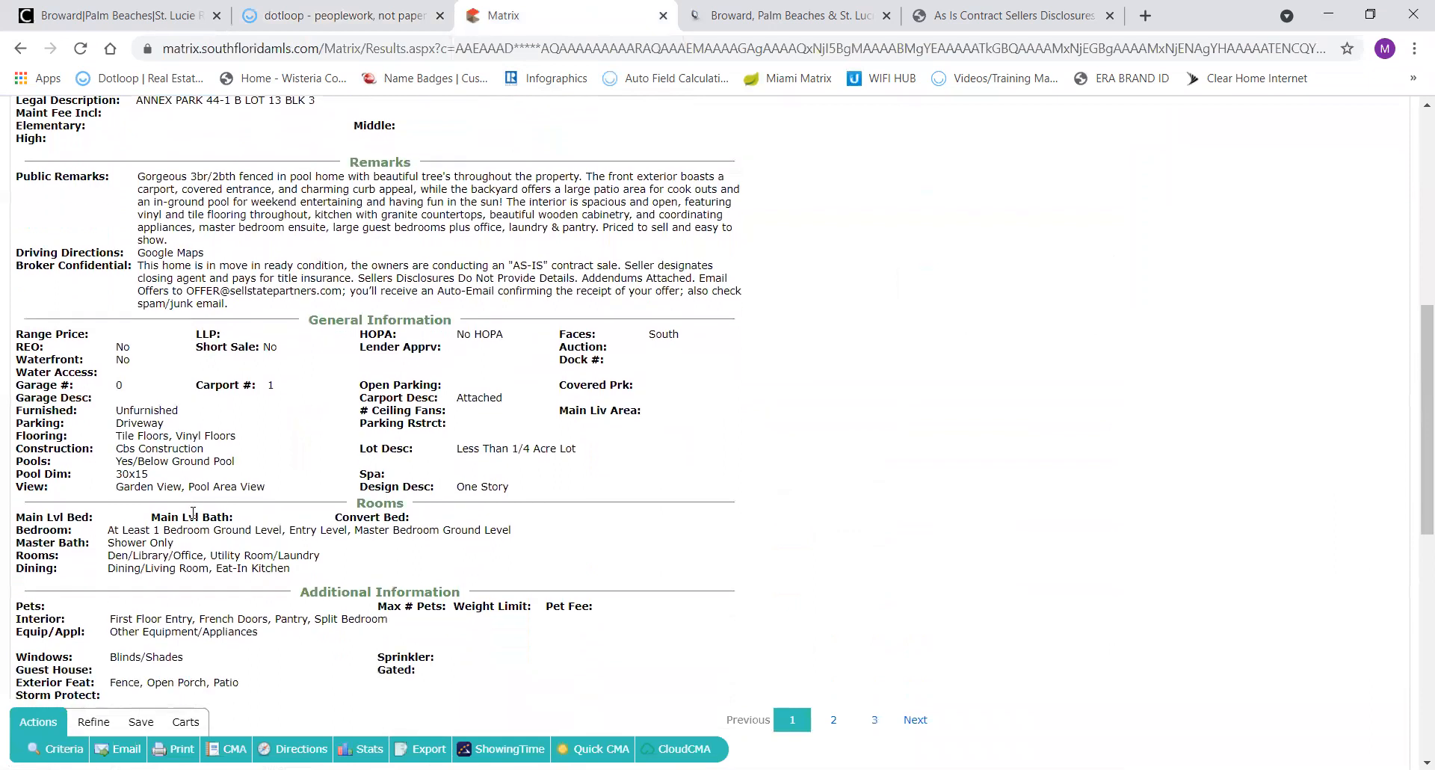
scroll(193, 512, down, 1)
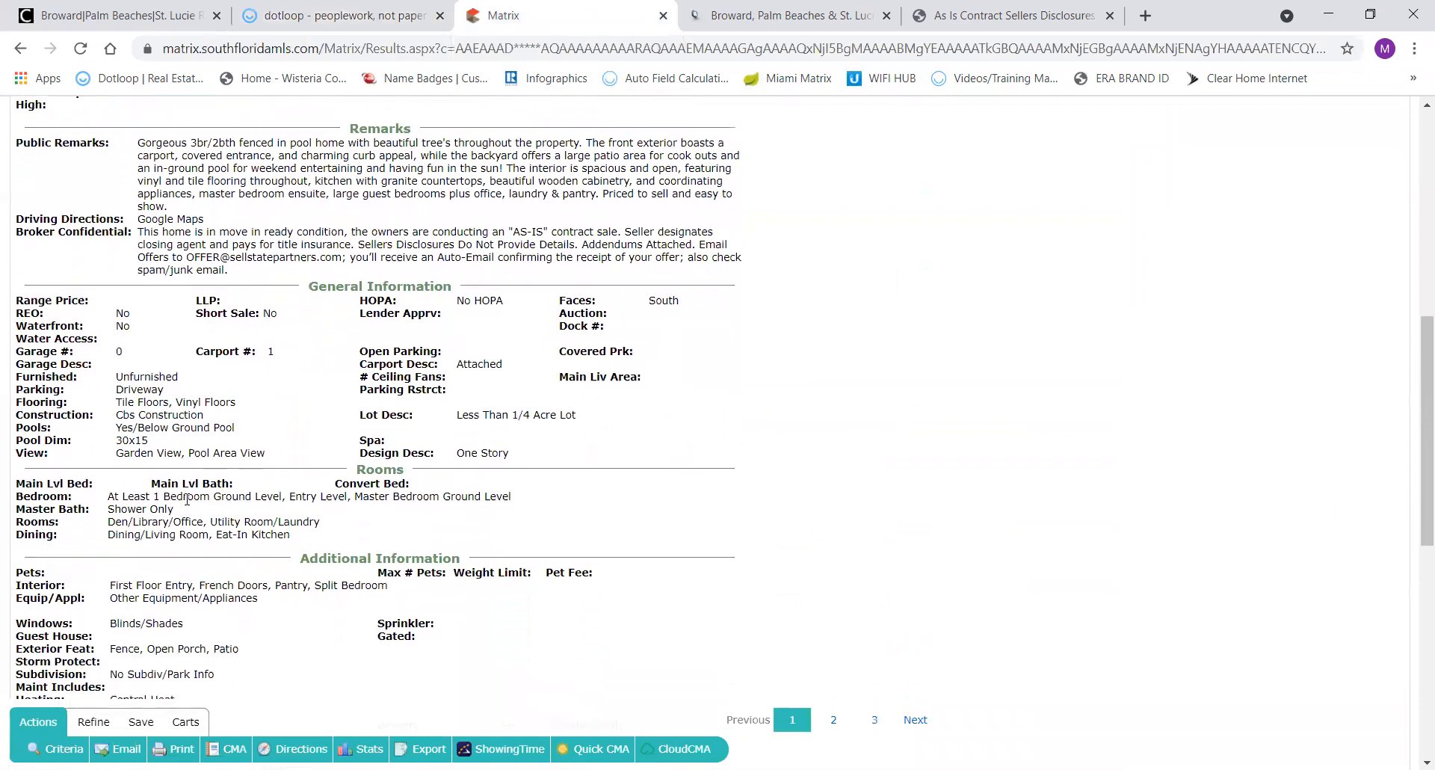
scroll(150, 609, up, 6)
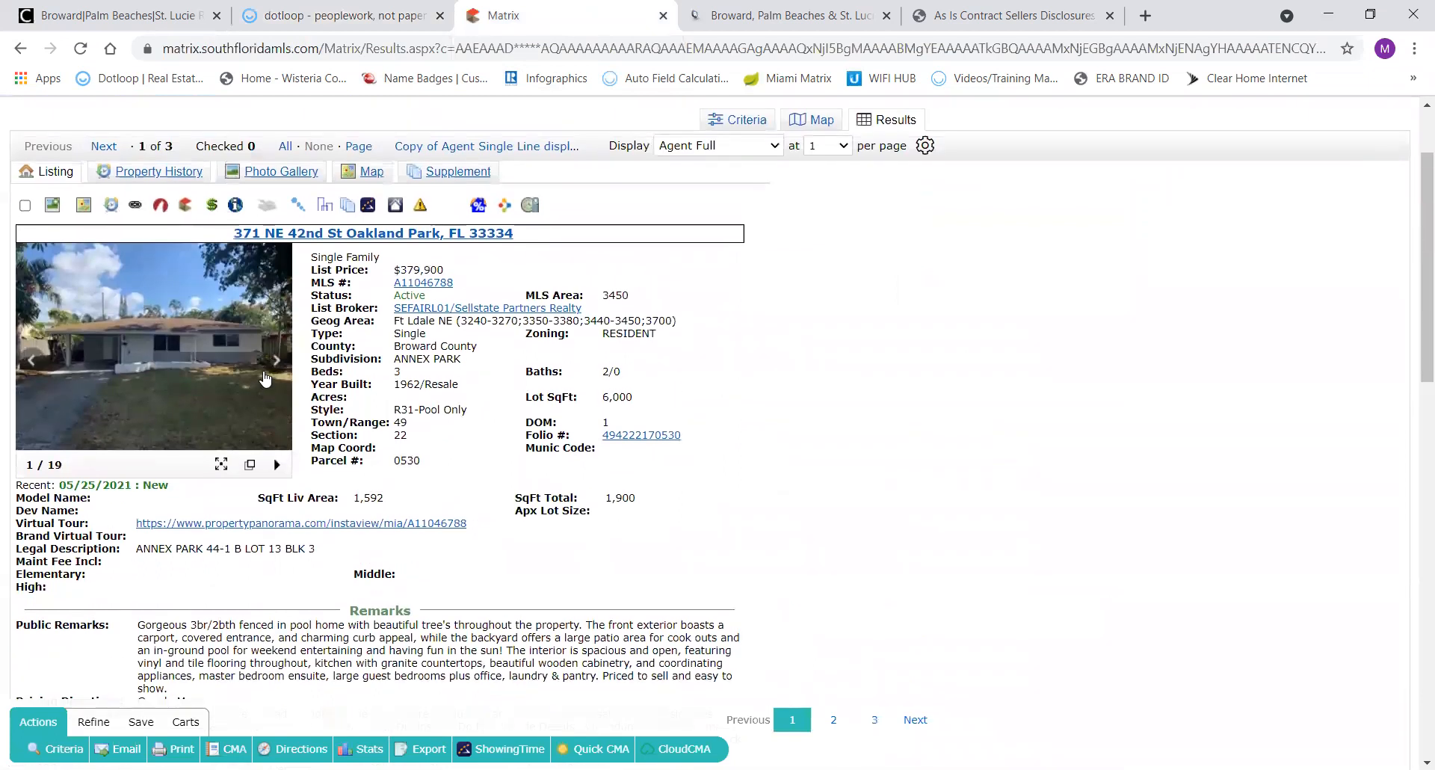
click(274, 362)
click(273, 362)
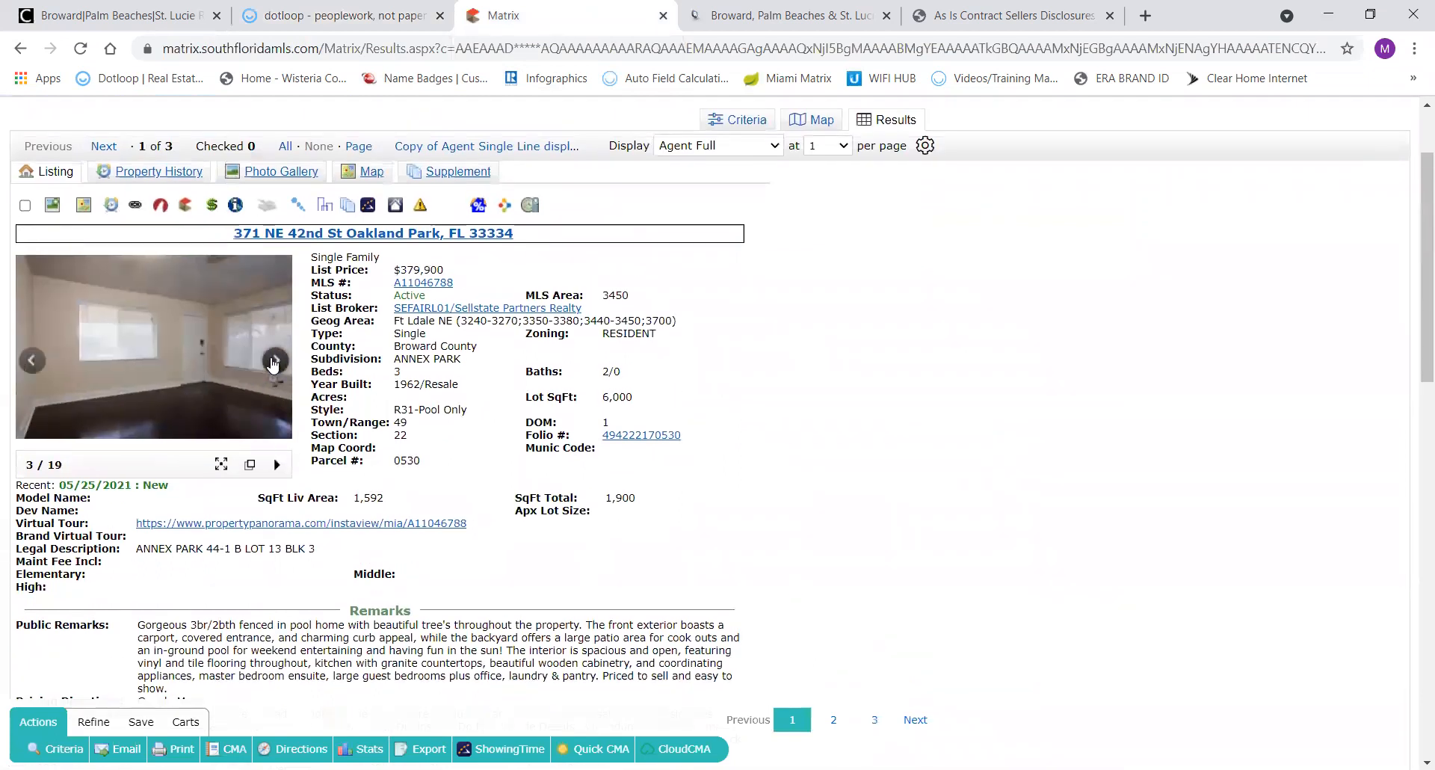
click(274, 361)
click(274, 362)
click(274, 362)
click(273, 362)
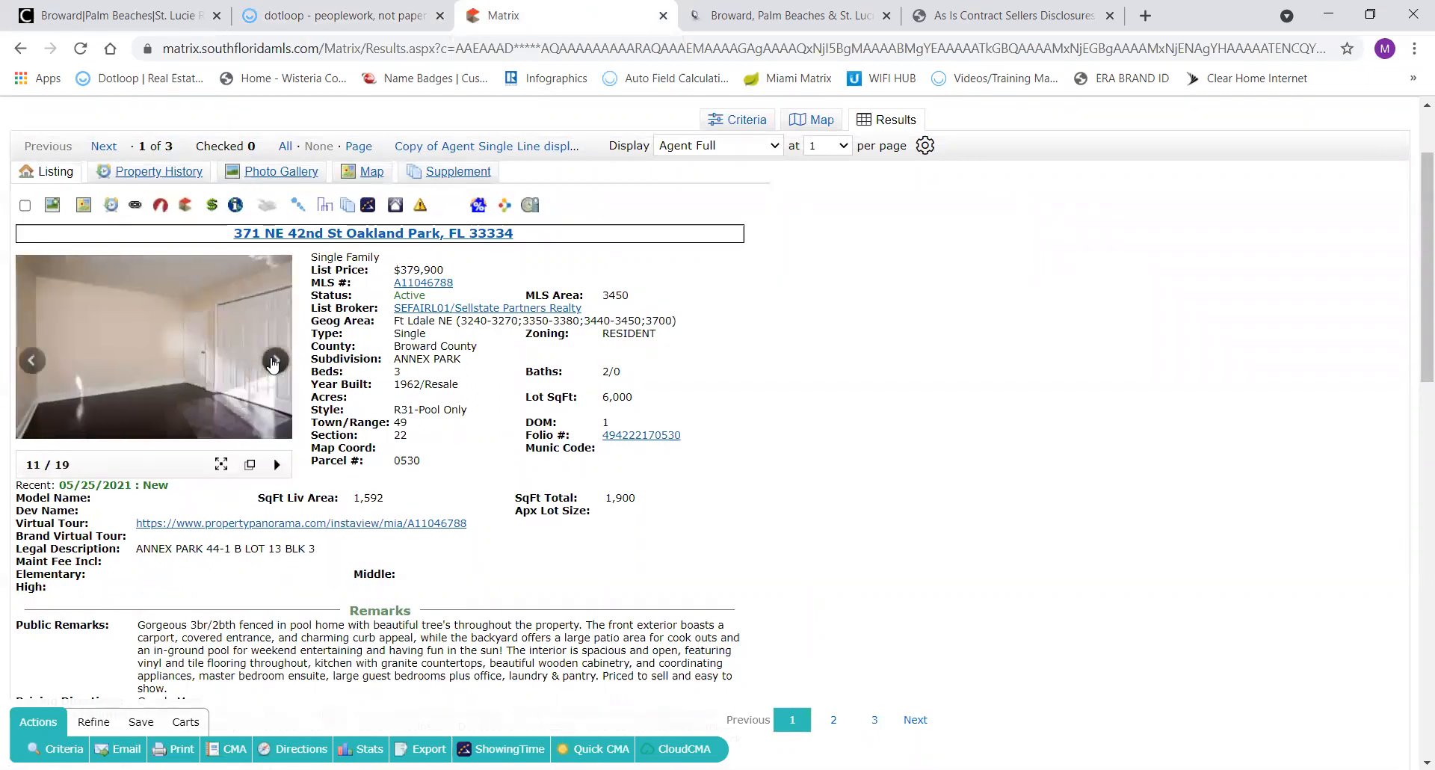
click(273, 361)
click(274, 361)
click(274, 361)
click(273, 361)
click(273, 361)
click(274, 362)
click(273, 362)
click(274, 362)
click(273, 362)
click(273, 362)
click(273, 362)
click(274, 362)
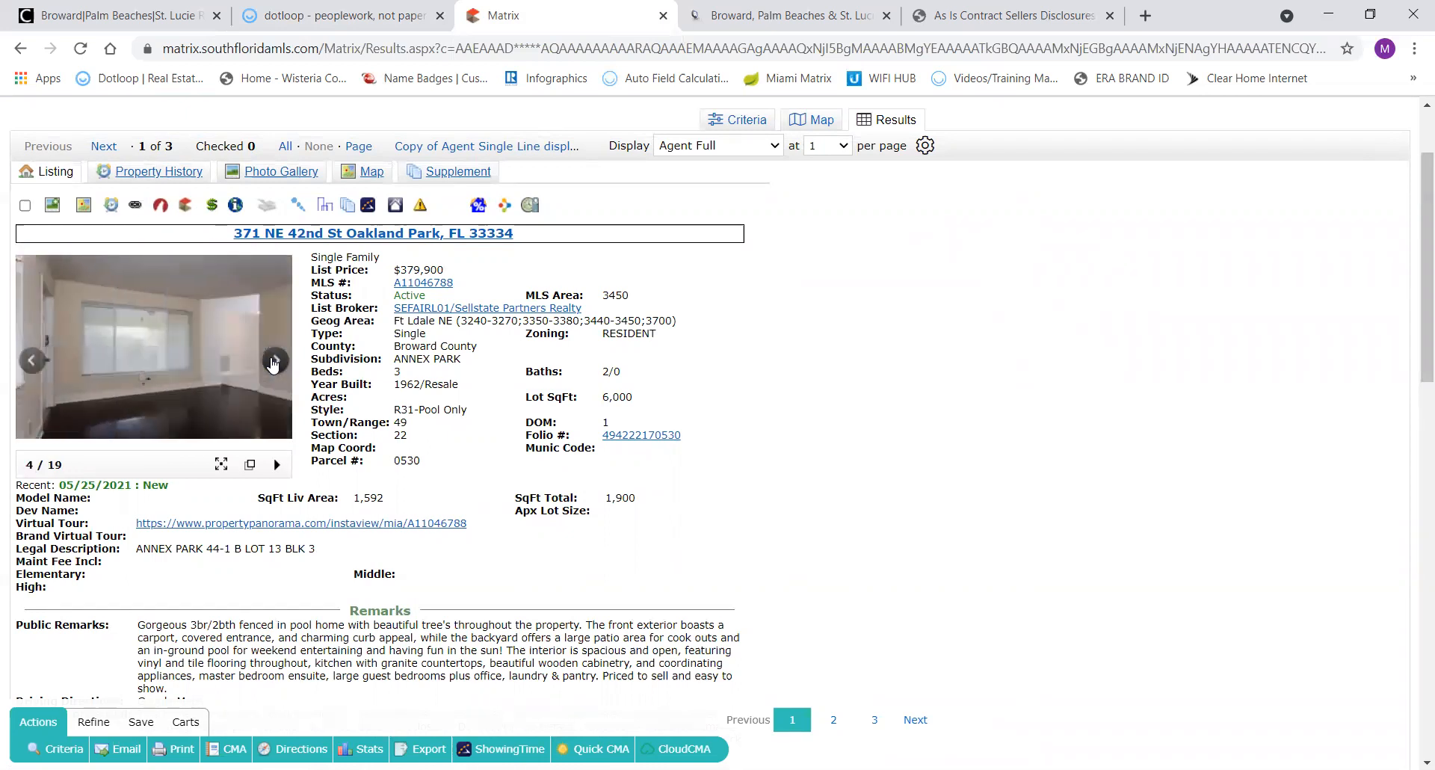
scroll(521, 451, down, 2)
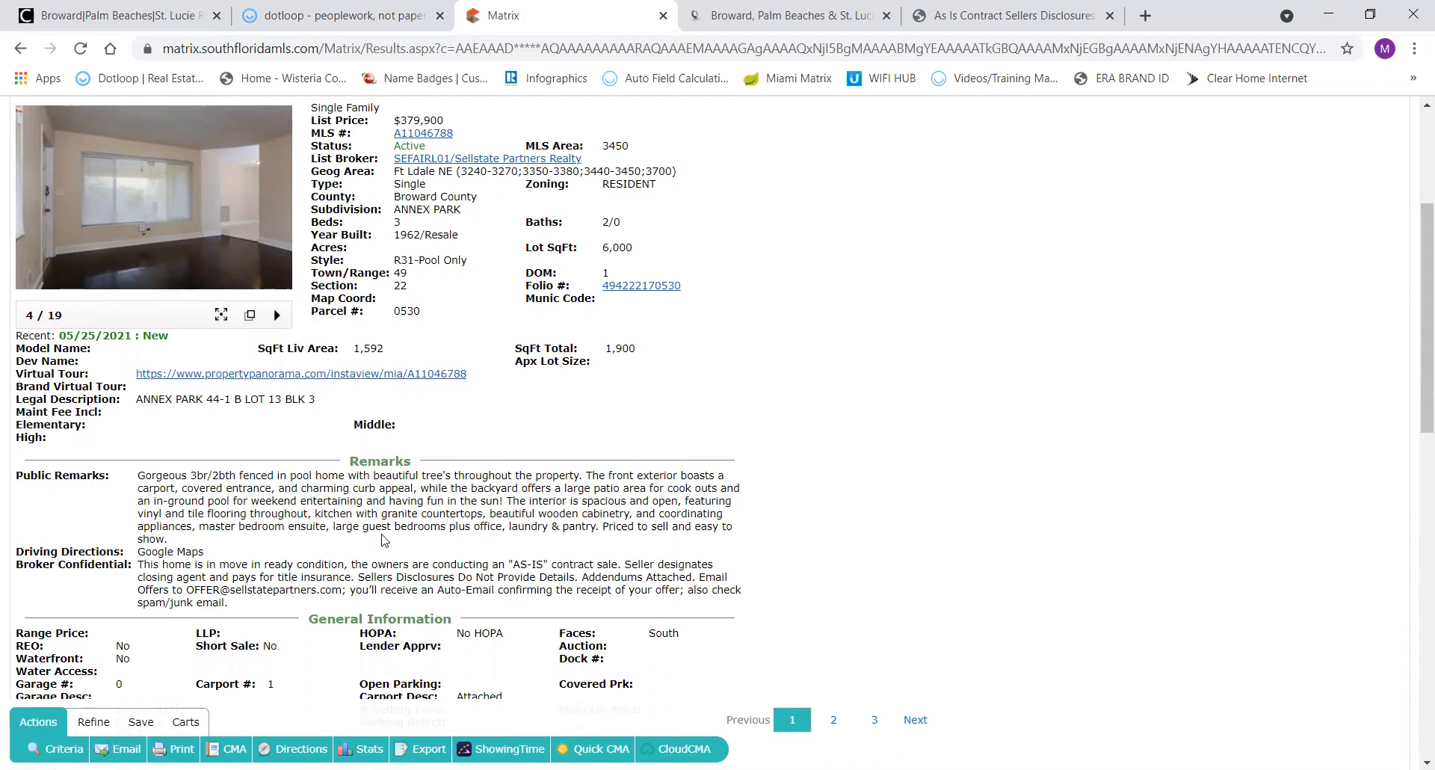
scroll(382, 539, down, 3)
scroll(382, 534, down, 3)
scroll(383, 534, down, 1)
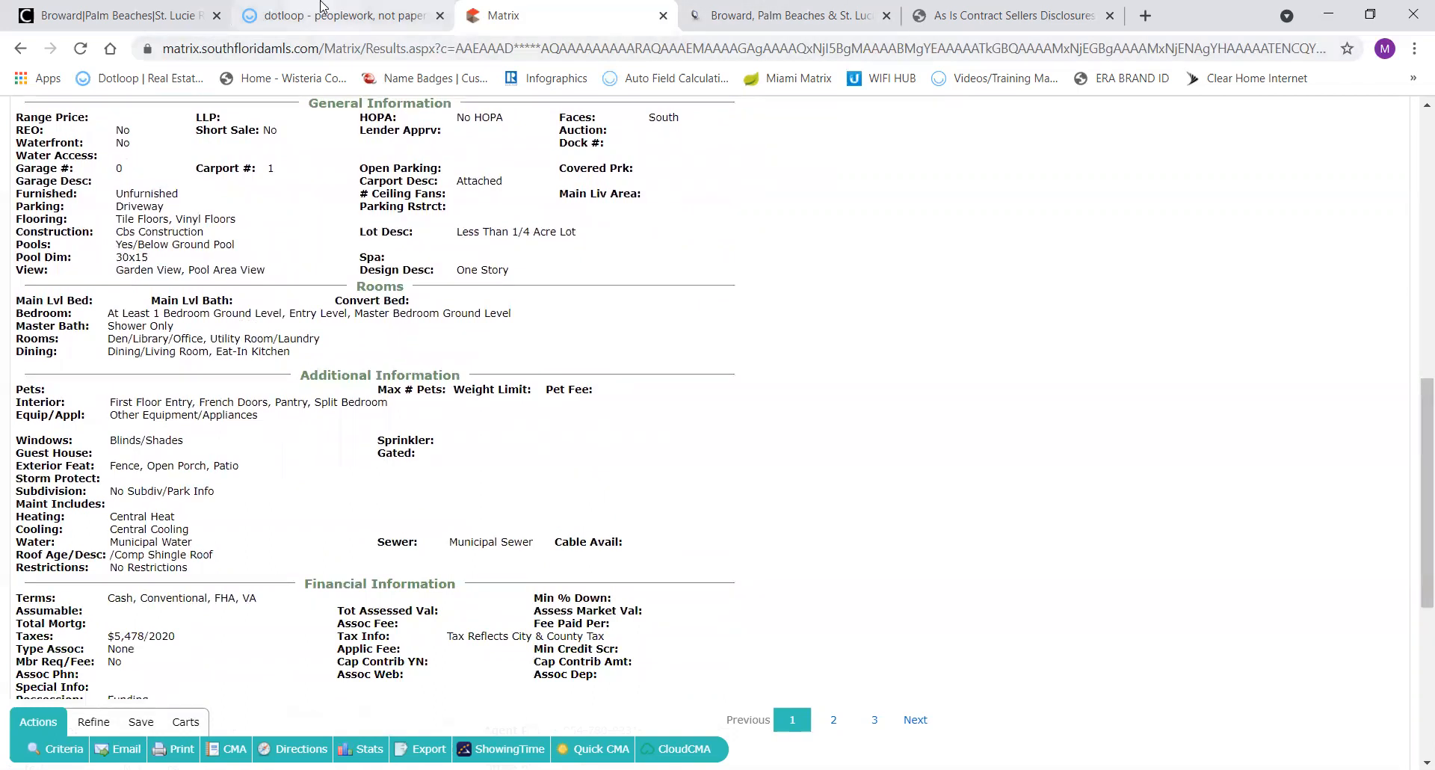
click(330, 23)
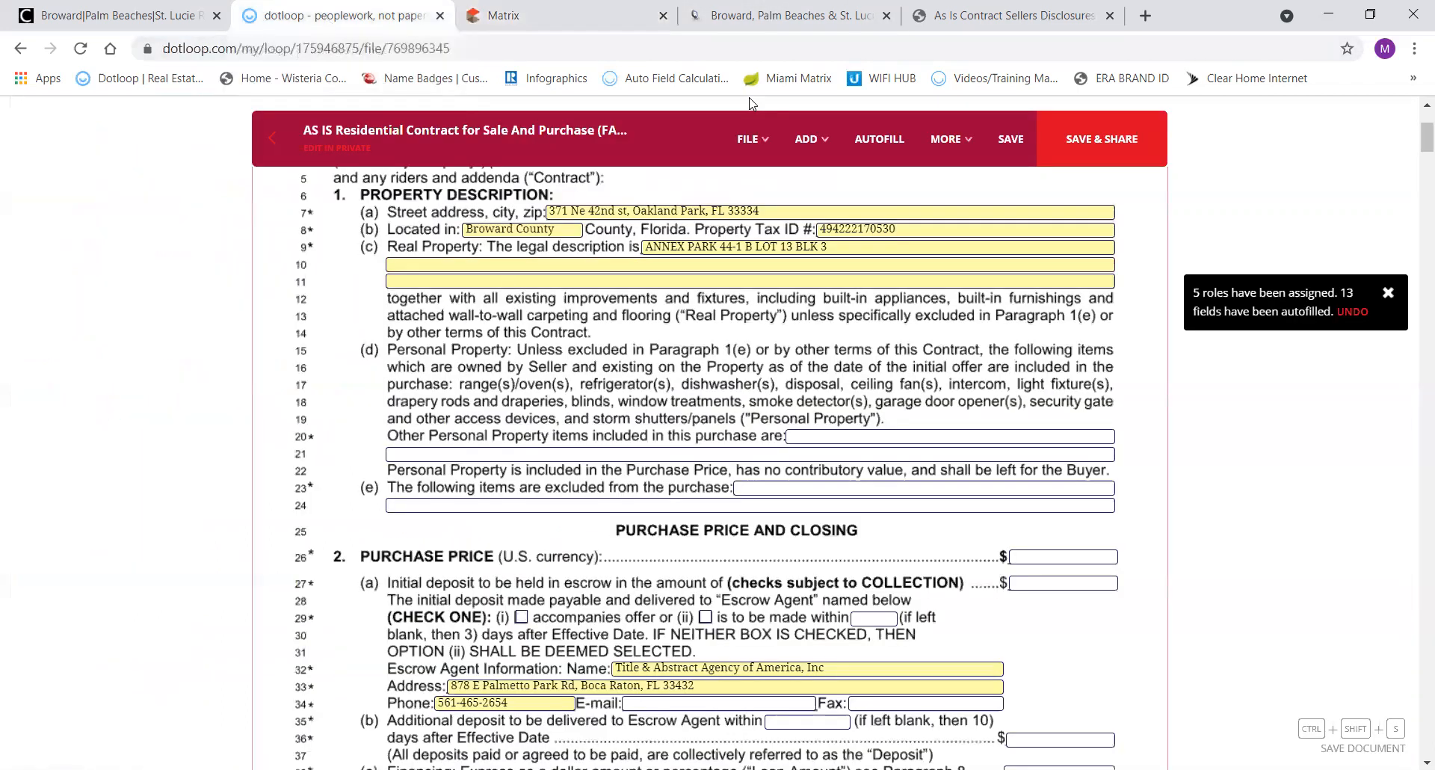
click(960, 12)
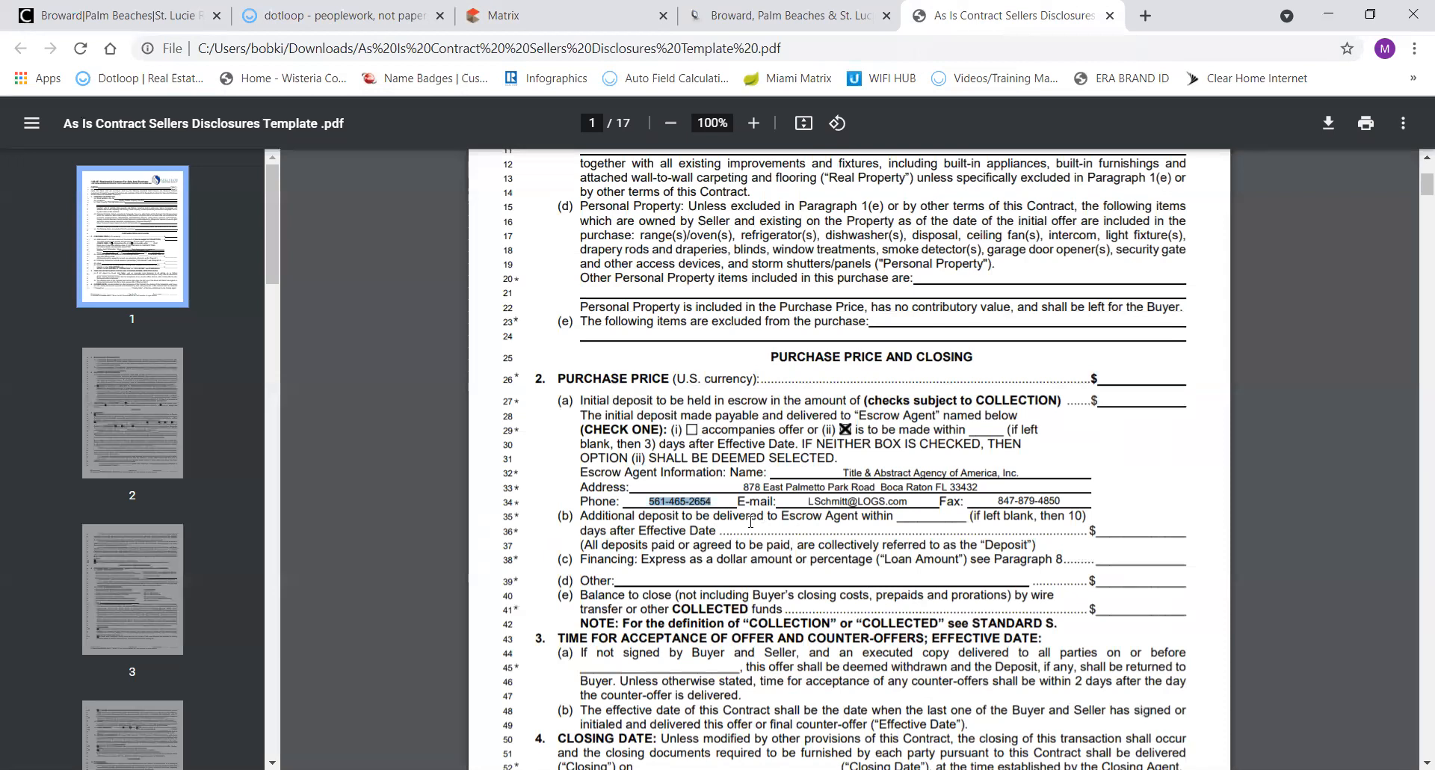
scroll(739, 530, down, 3)
scroll(739, 531, up, 1)
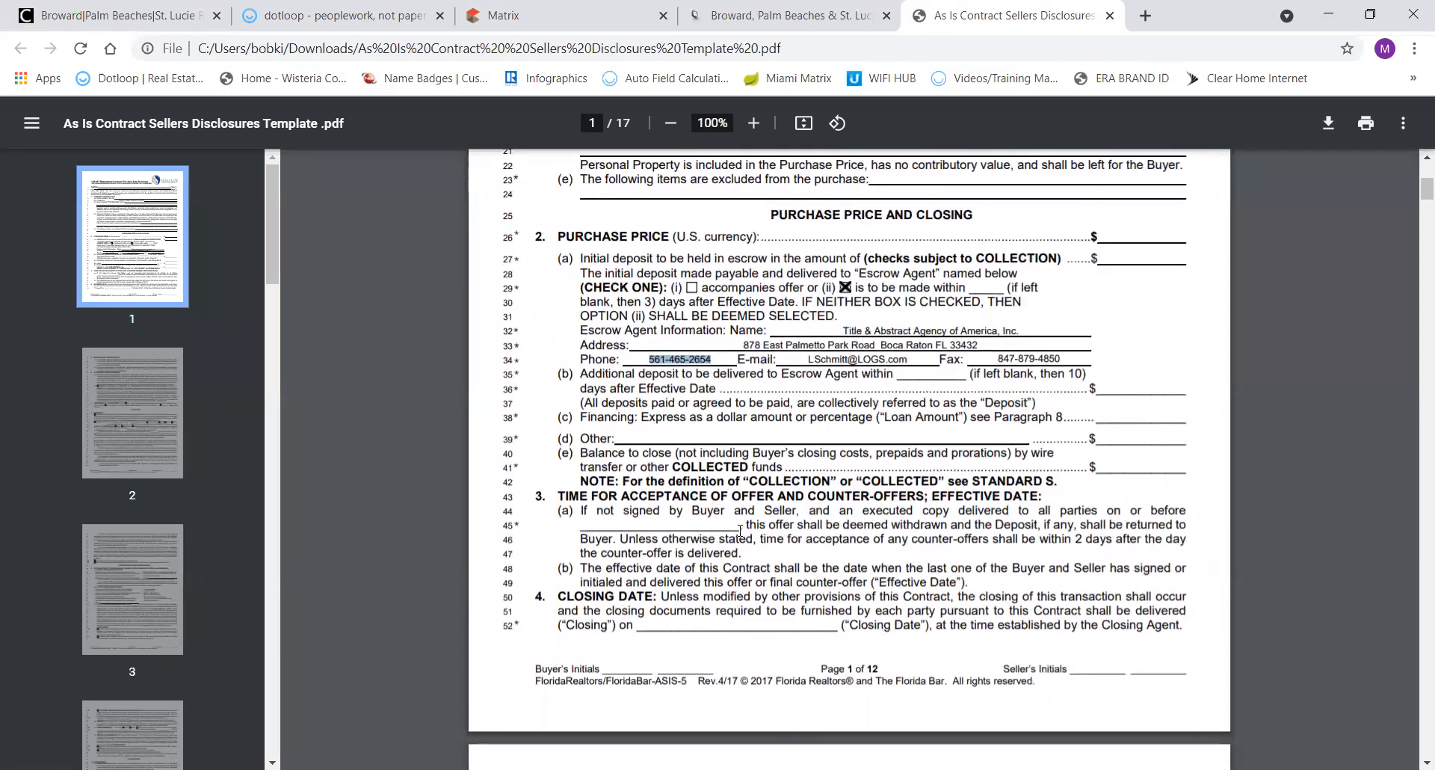
scroll(740, 531, up, 2)
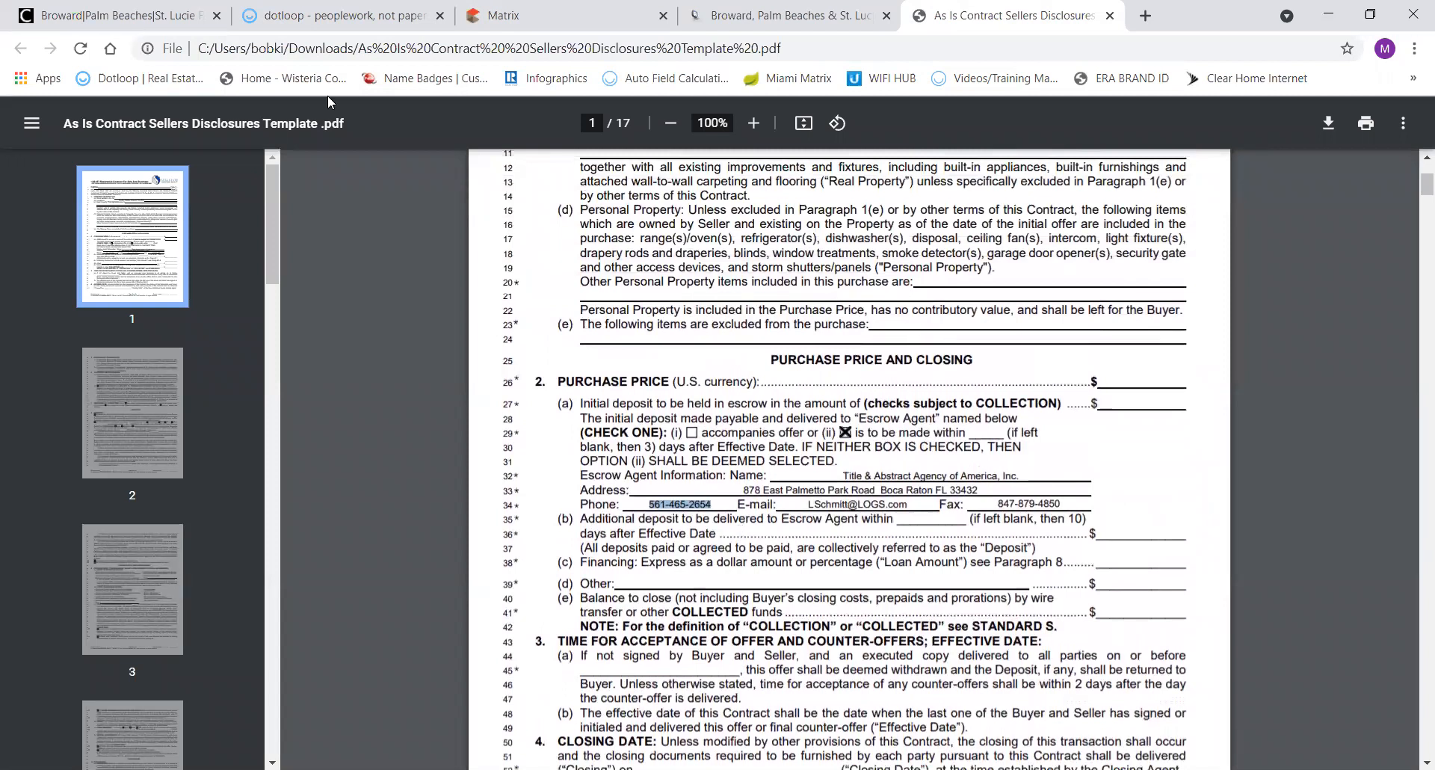
click(318, 16)
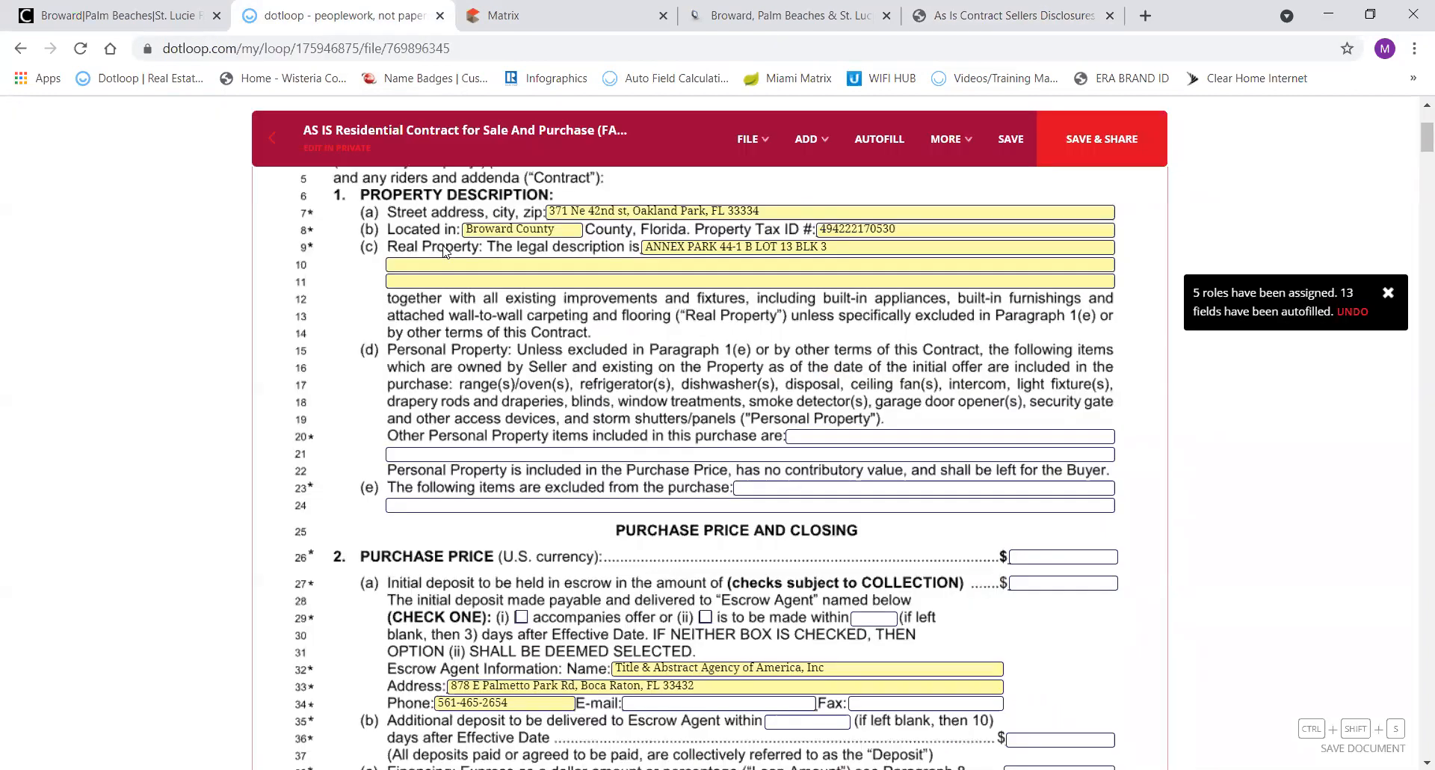
key(ctrl+w)
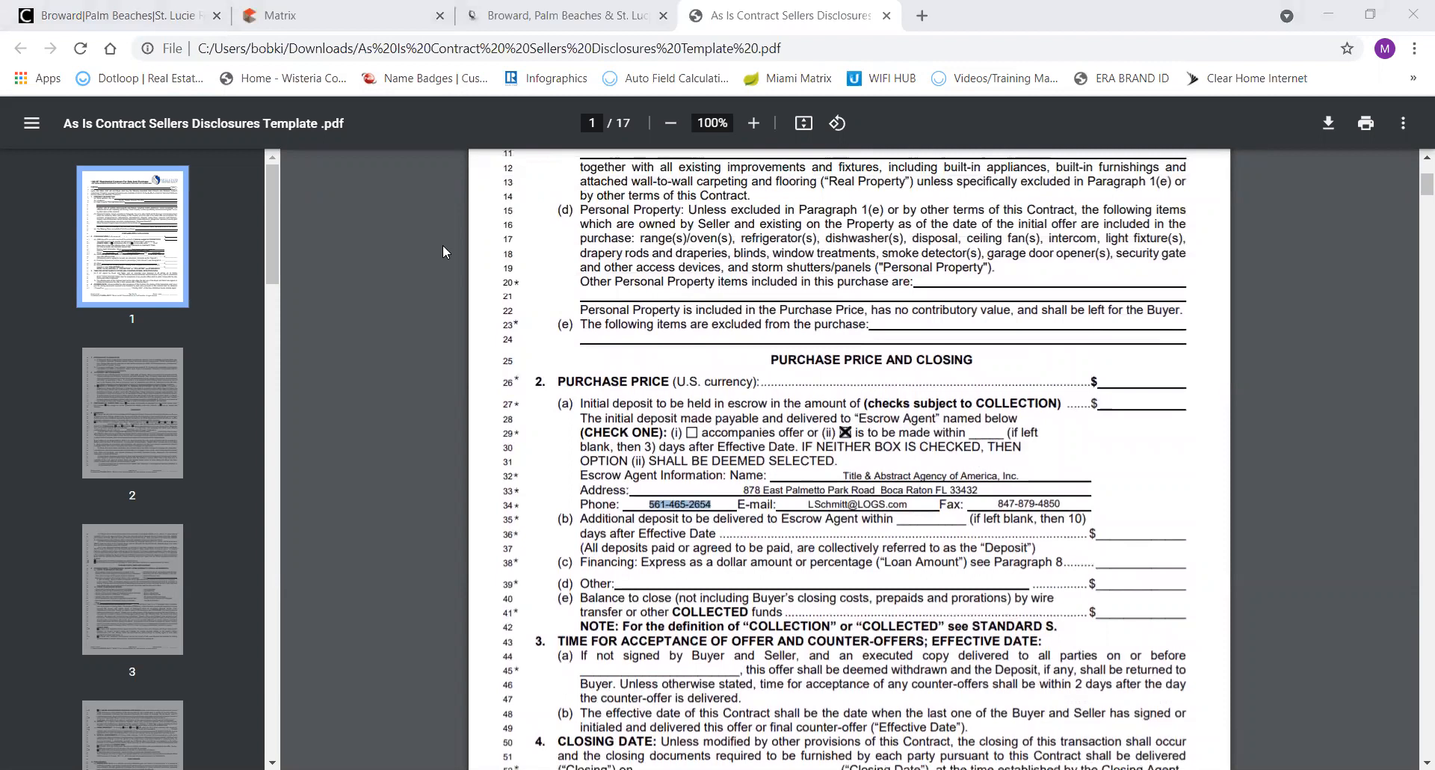
key(ctrl+shift+t)
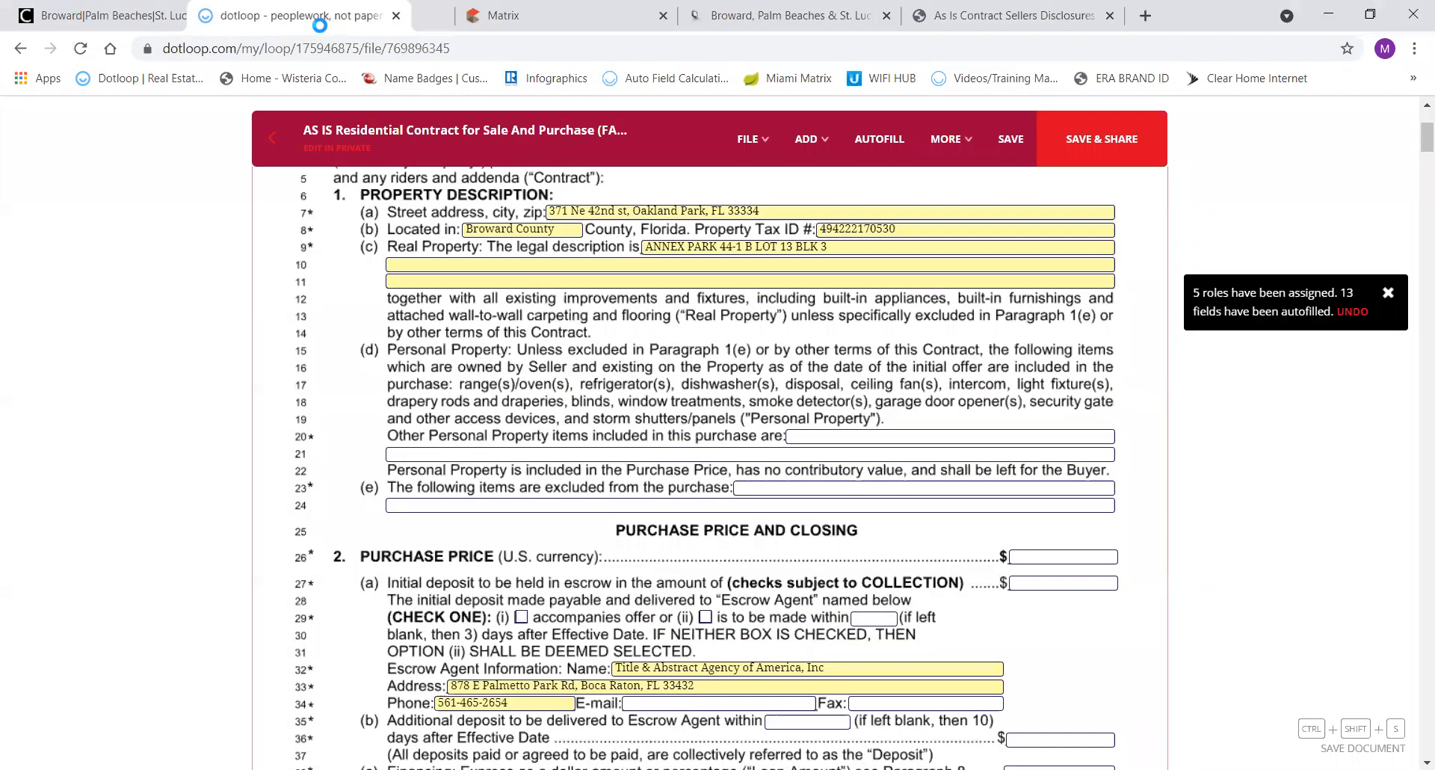
Enter 'washer and dryer, pool cleaning equipment' in the line 20 personal property field and save.
click(796, 434)
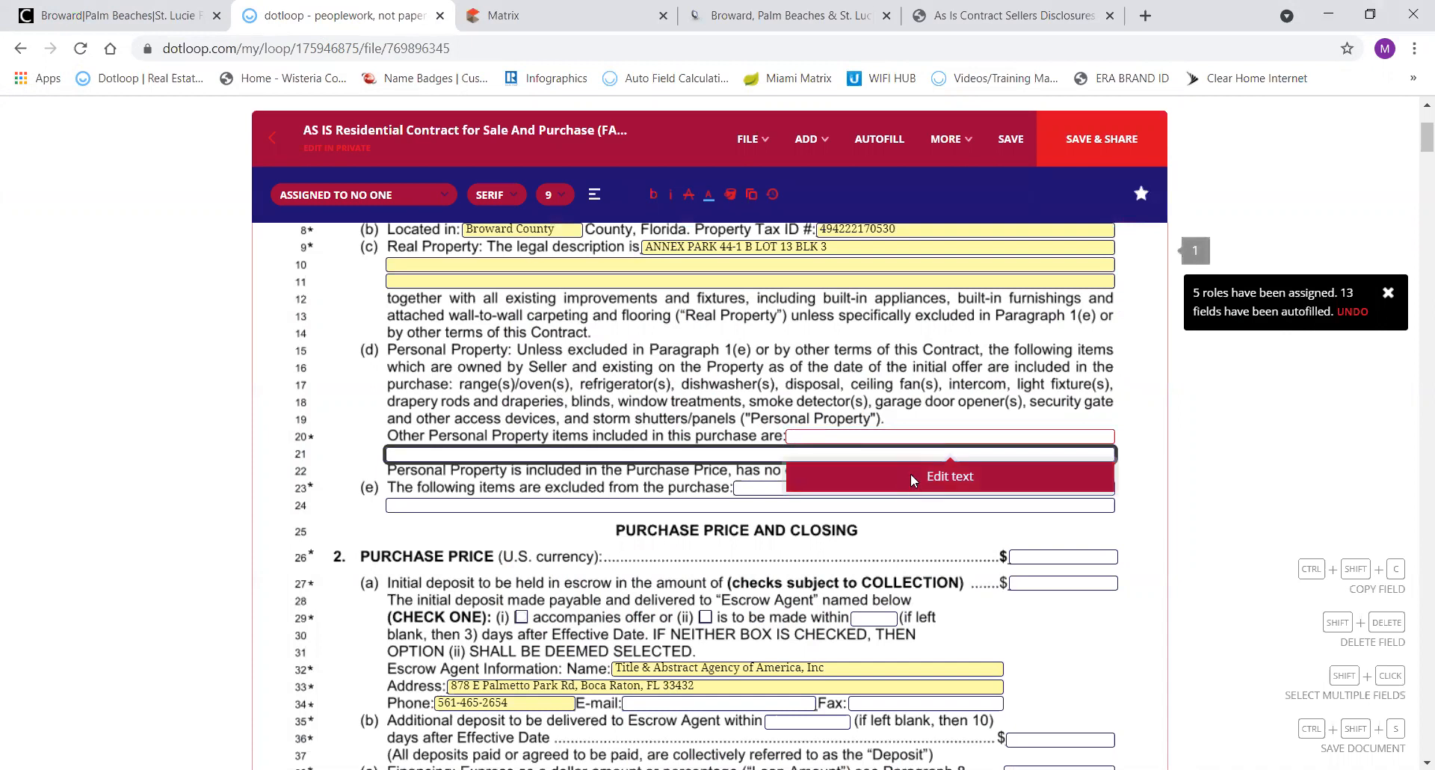
click(910, 477)
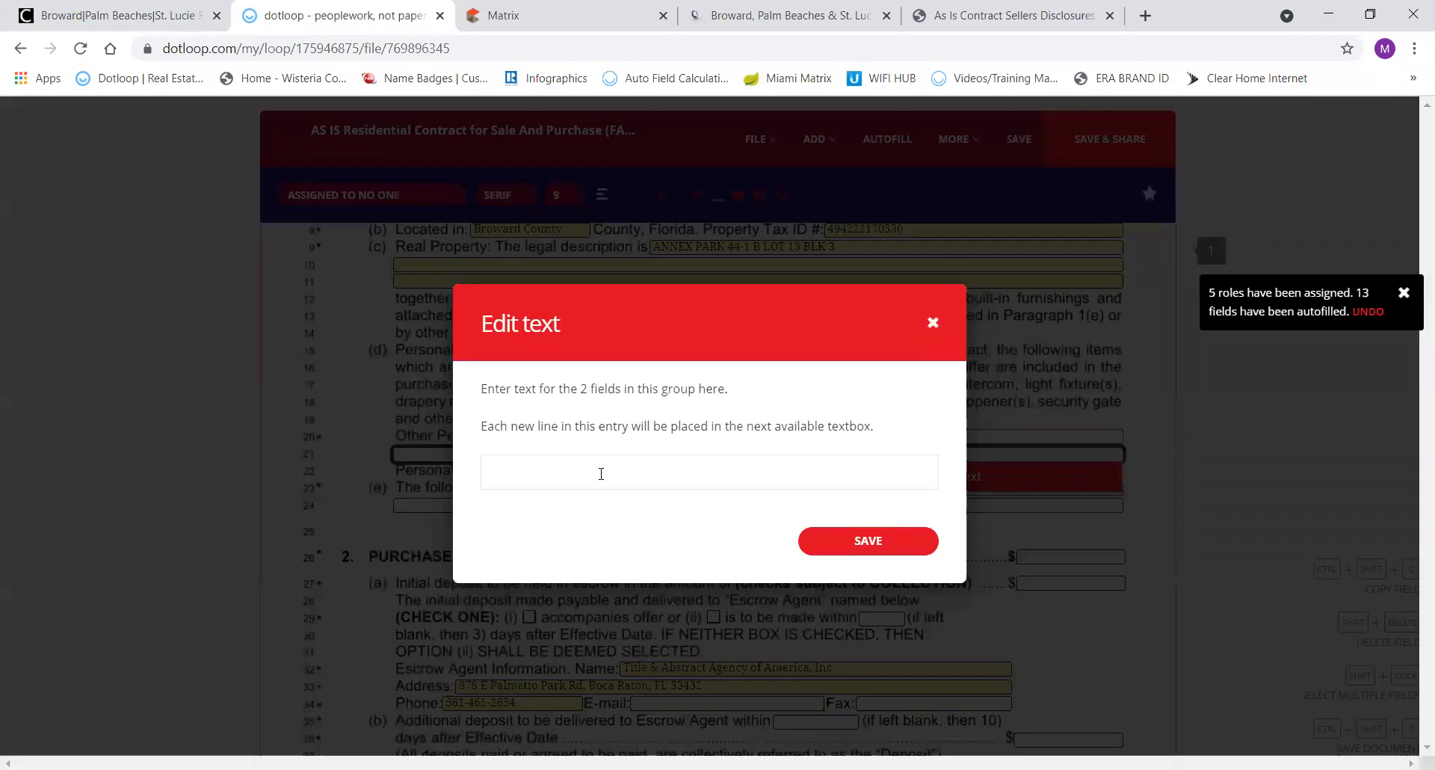
text(washe)
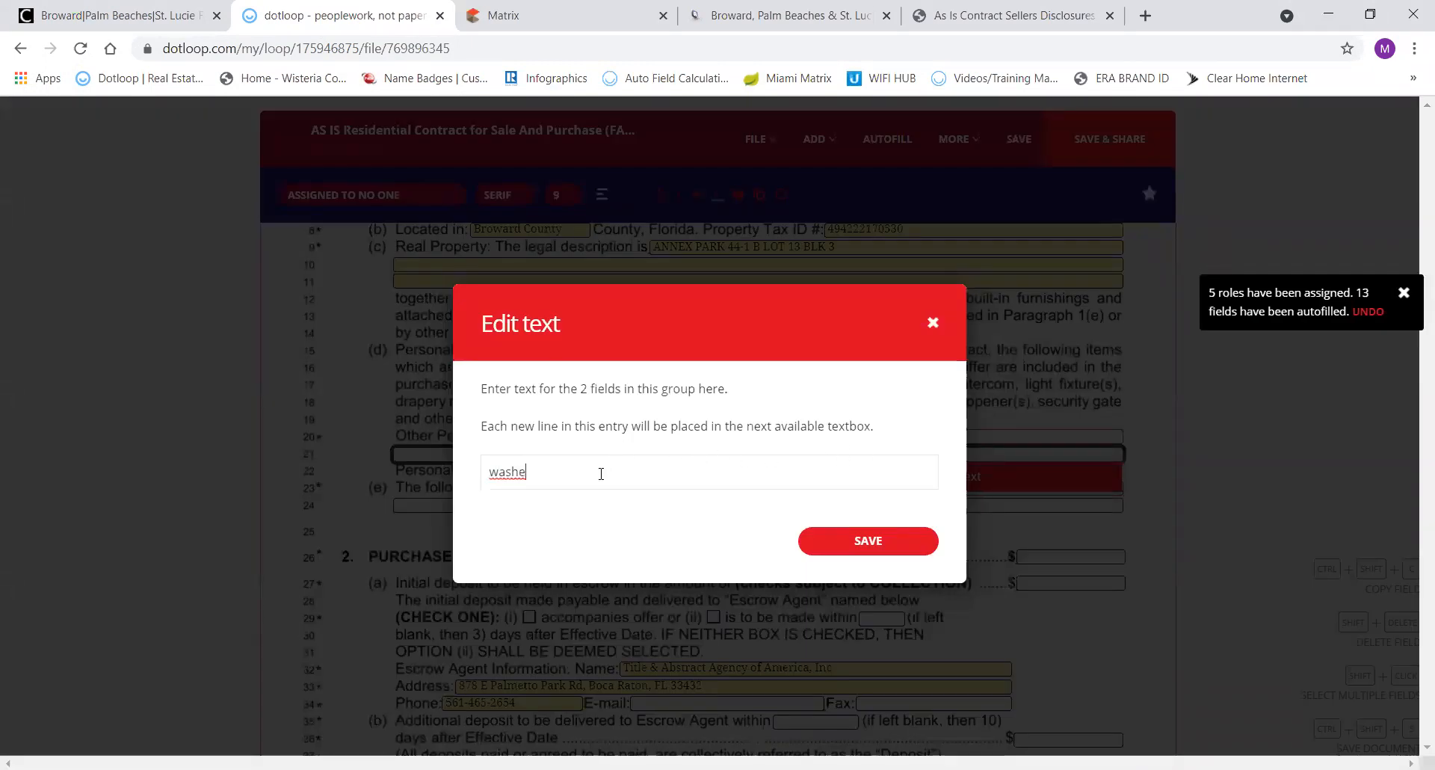
text(r and dryer, )
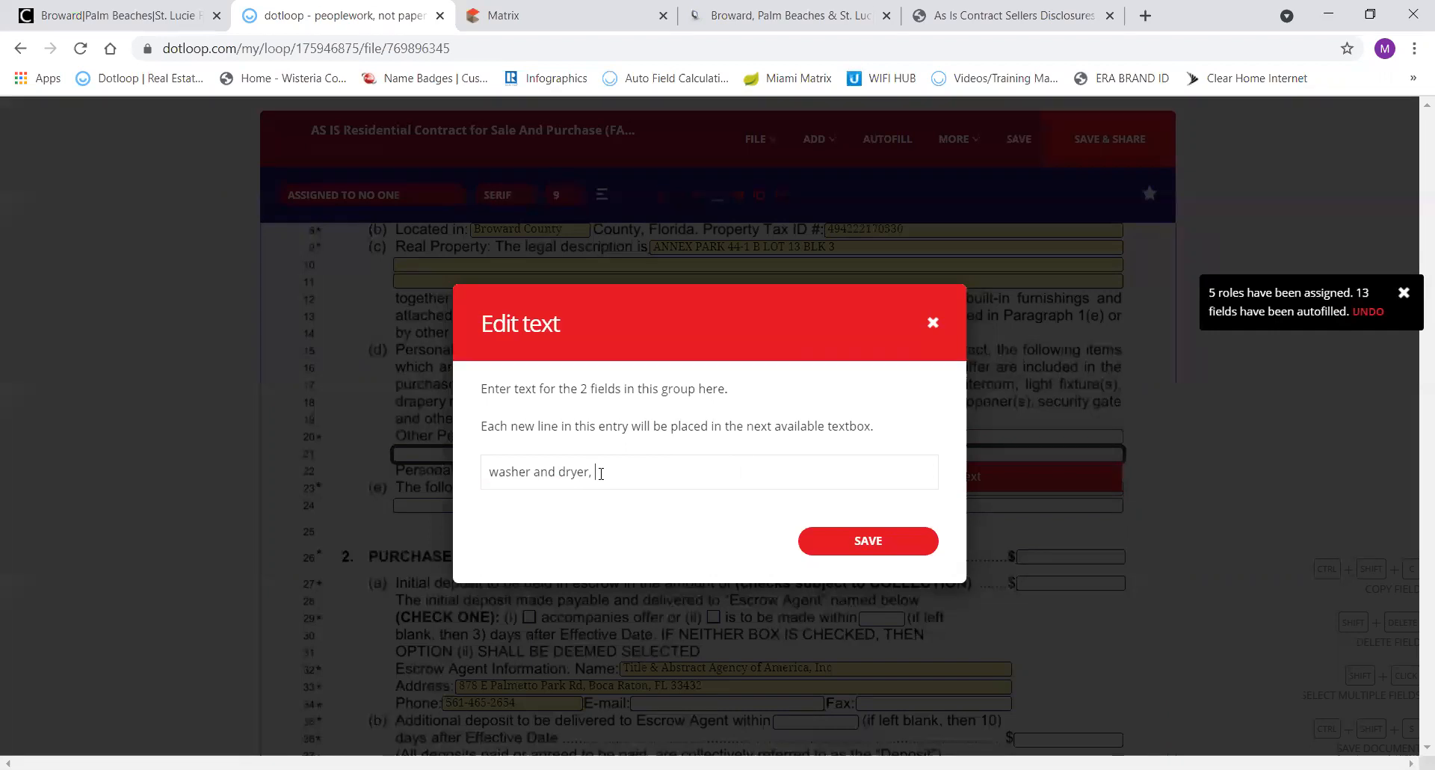
text(pool cleaning equipment)
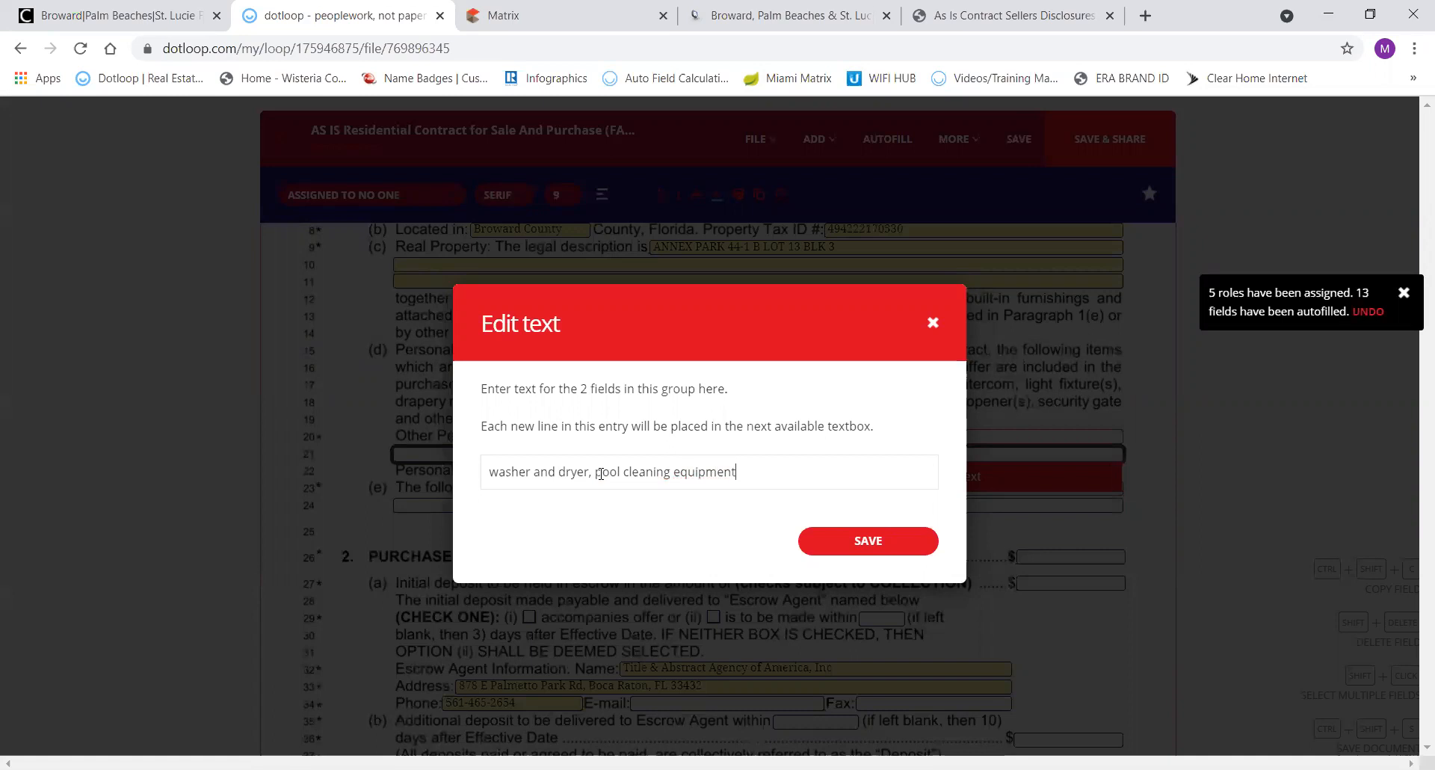
click(847, 541)
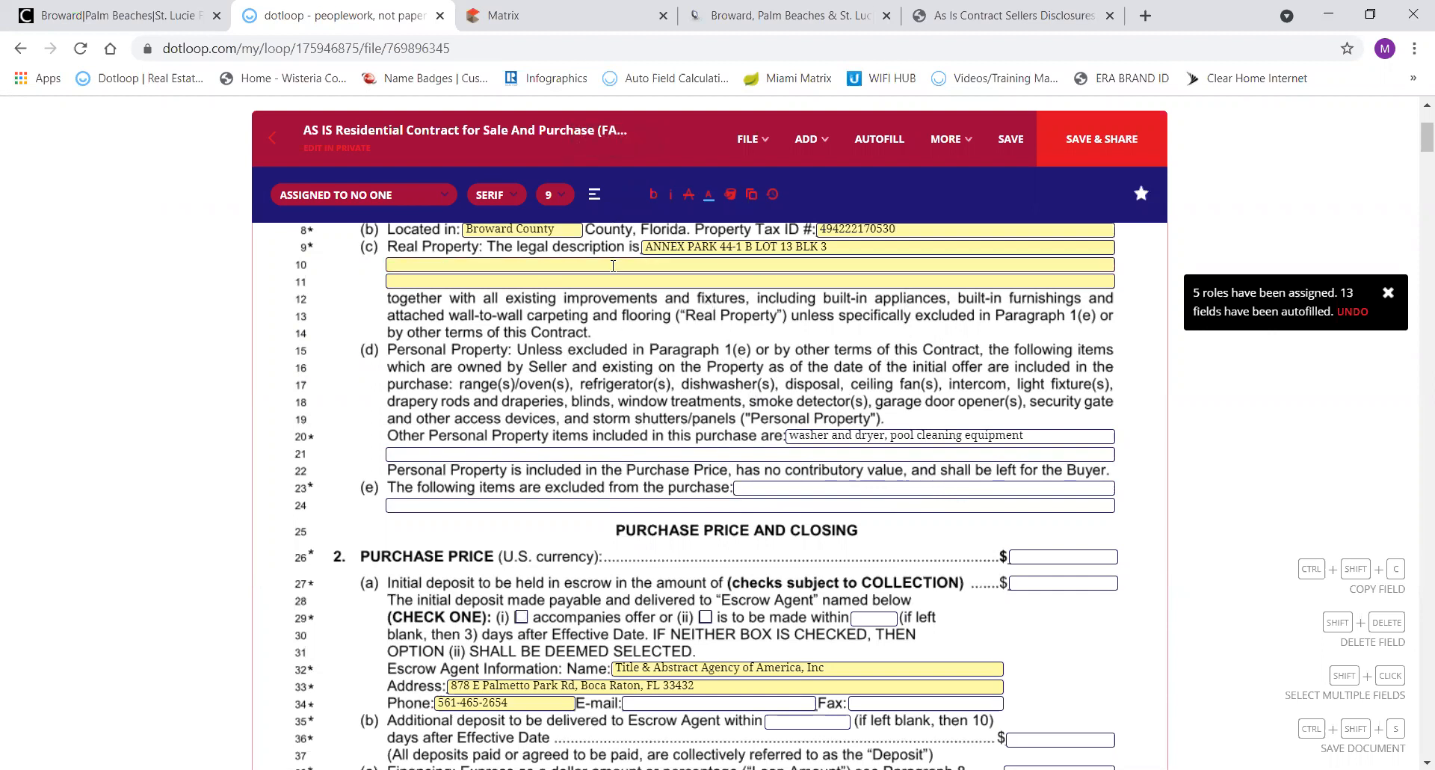
After checking the property listing, enter a $370,000 purchase price in the contract.
click(550, 17)
scroll(598, 380, up, 8)
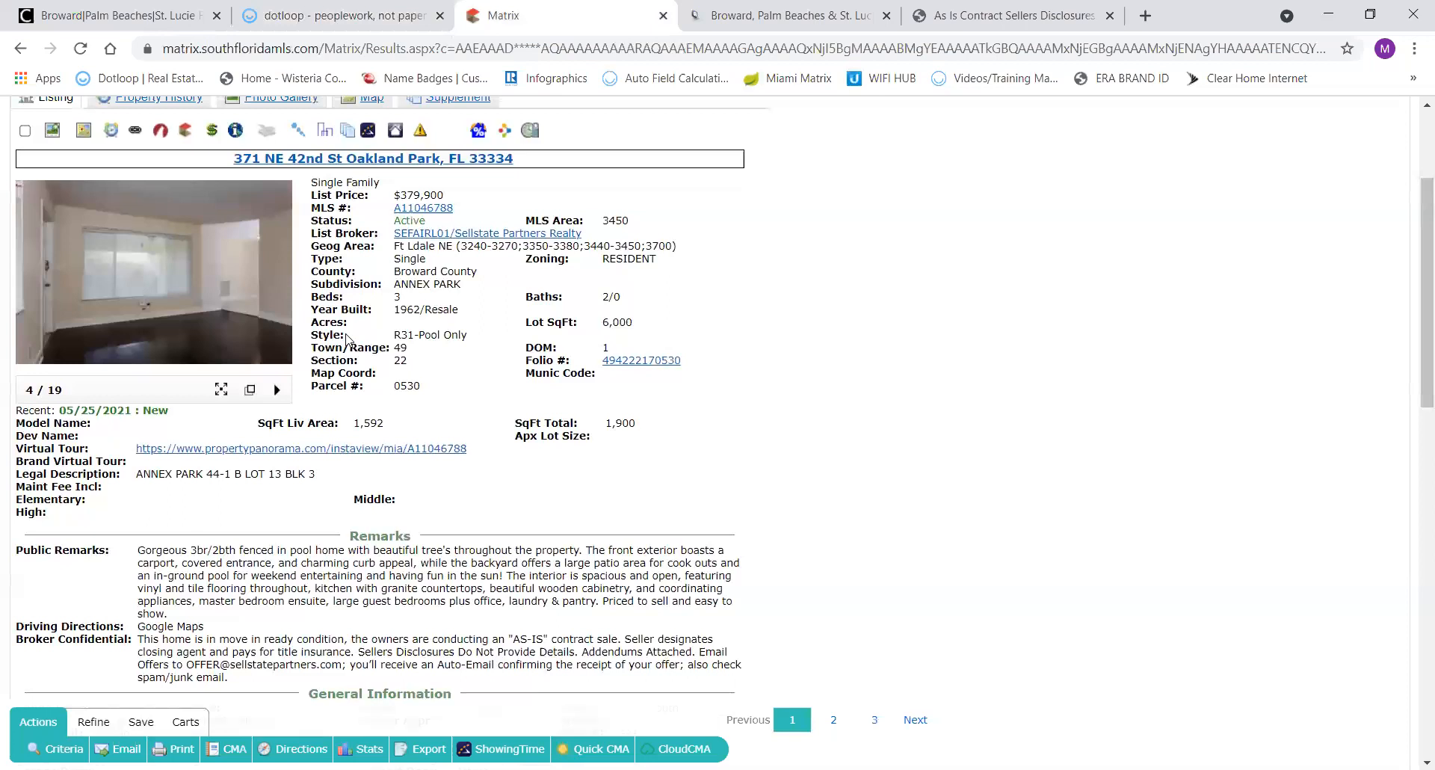
click(294, 9)
click(1033, 555)
text(370)
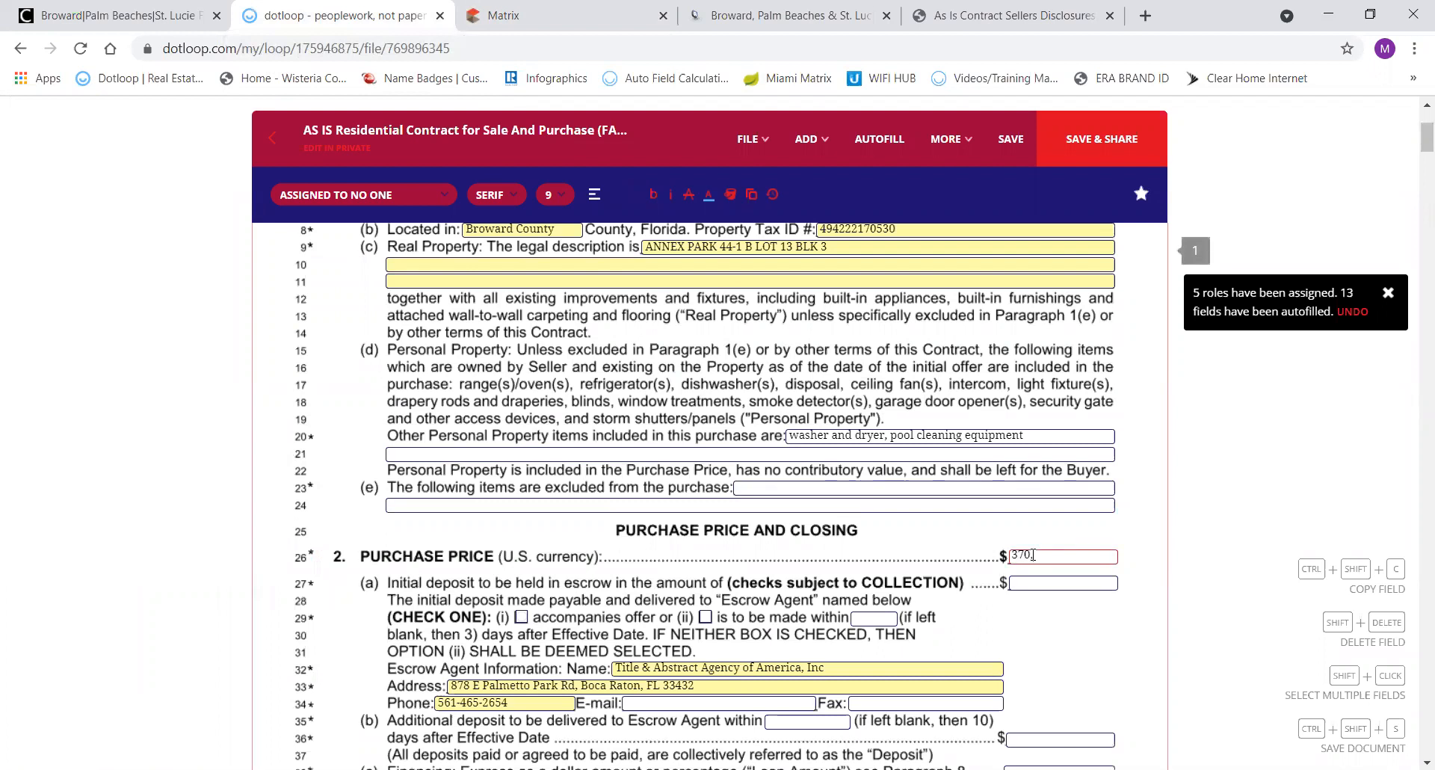
text(,000)
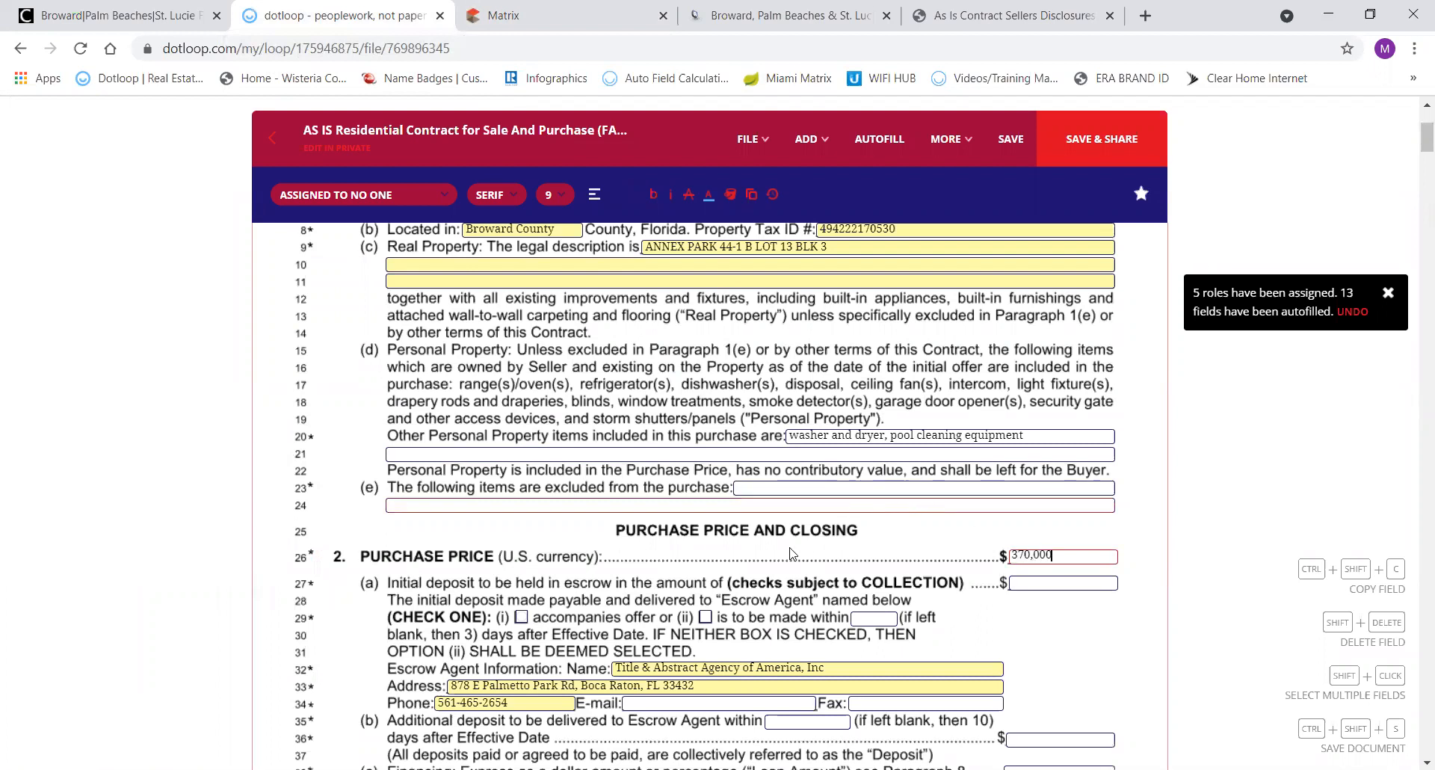
Set the initial deposit due within days after Effective Date, then view the template's price section.
click(1028, 583)
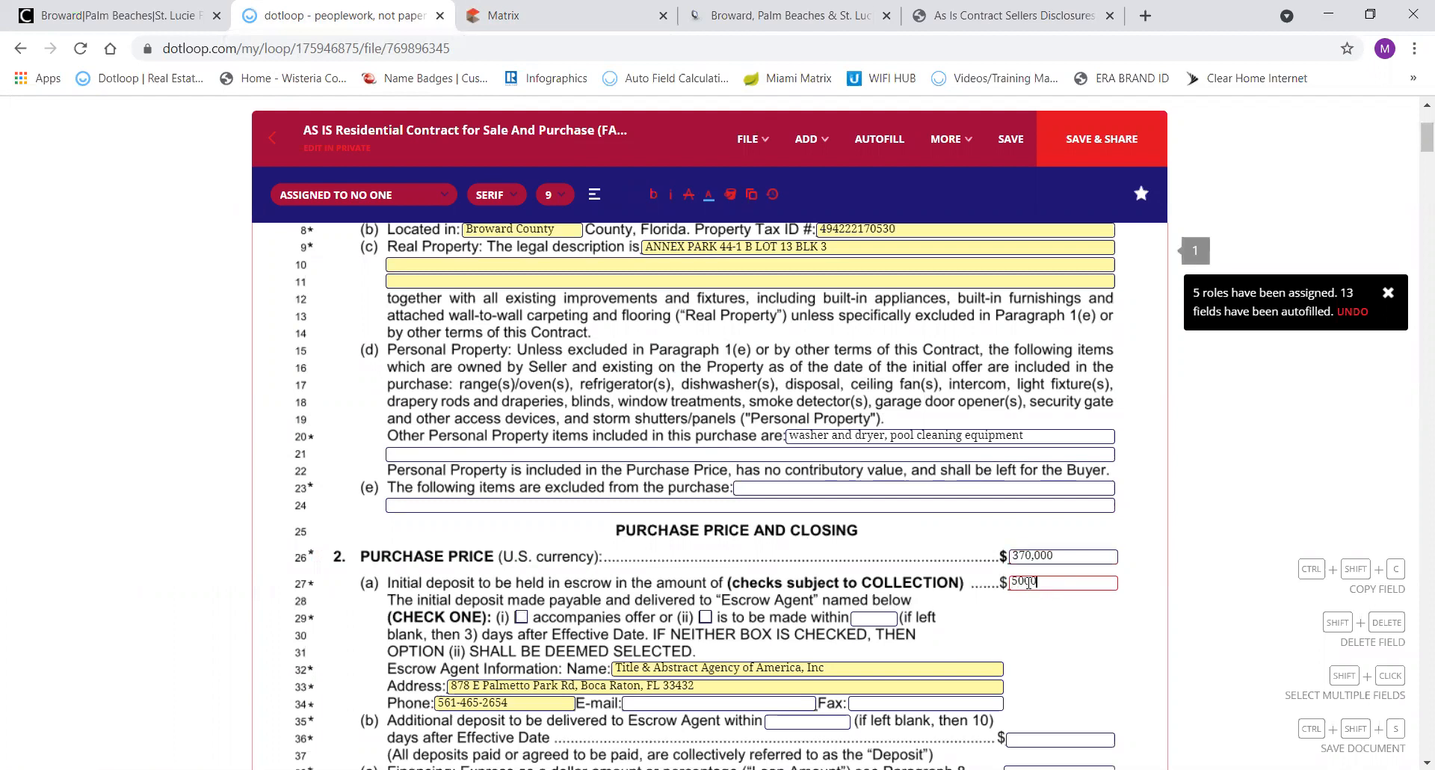
click(705, 618)
click(876, 617)
click(1001, 24)
scroll(955, 520, down, 2)
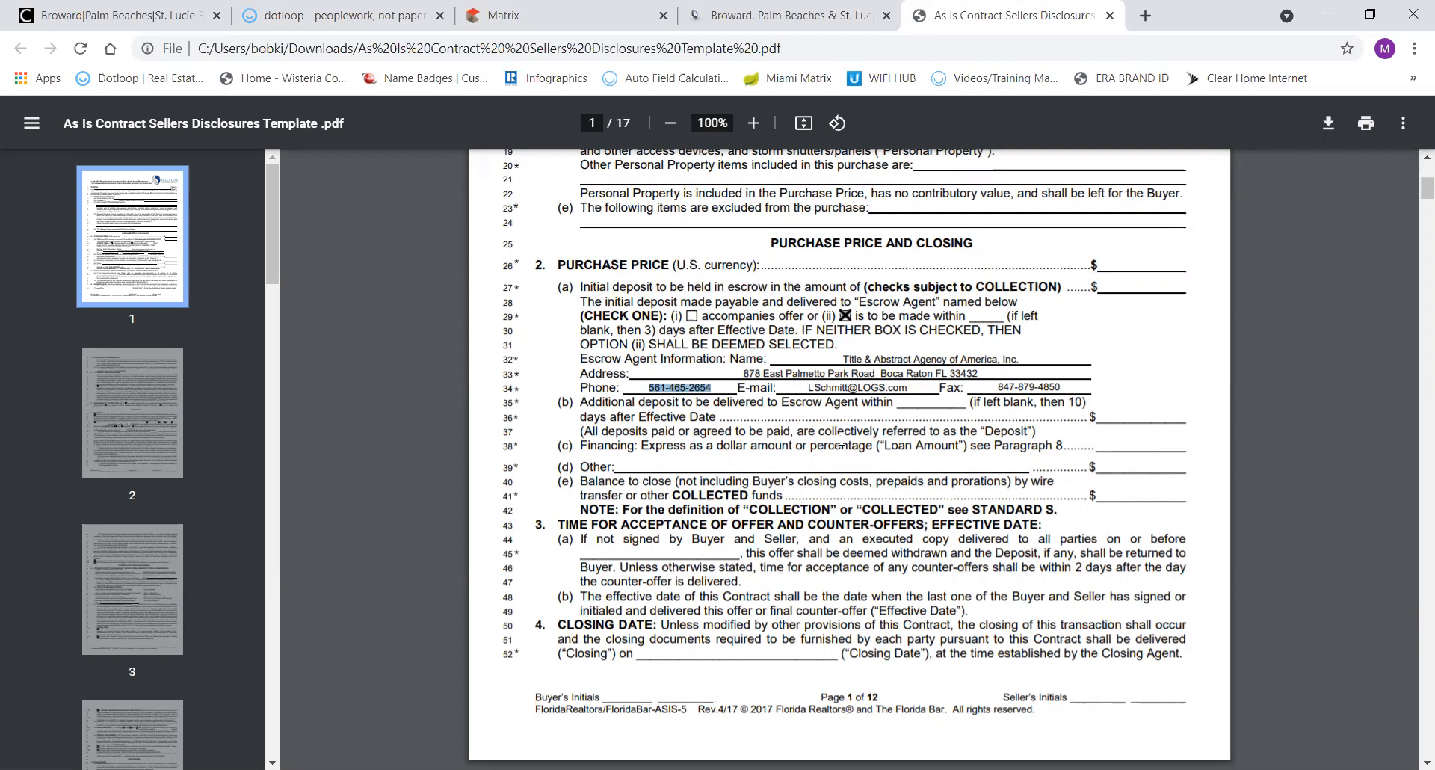
Enter a $15000 additional deposit due within 12 days on line 36.
click(367, 21)
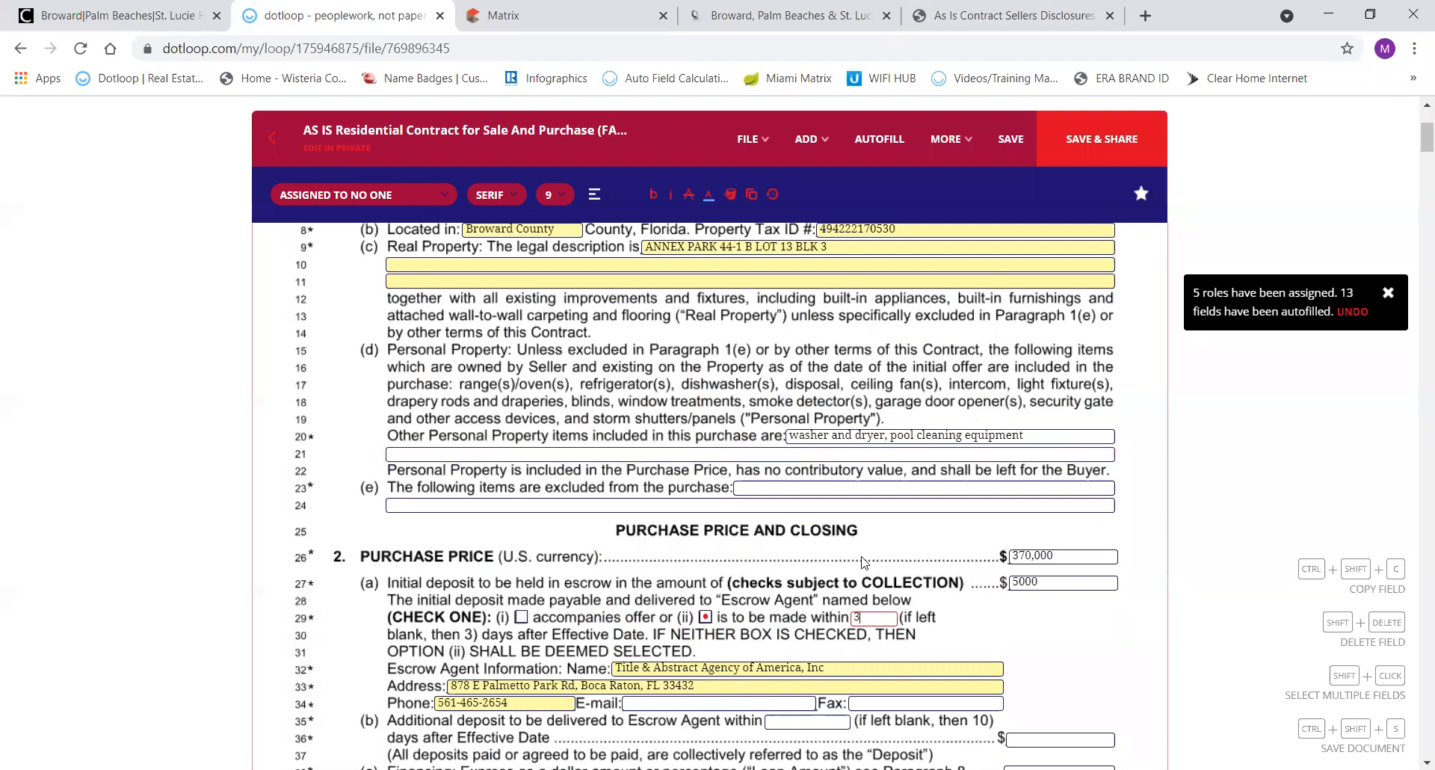
scroll(859, 557, down, 3)
scroll(863, 561, down, 1)
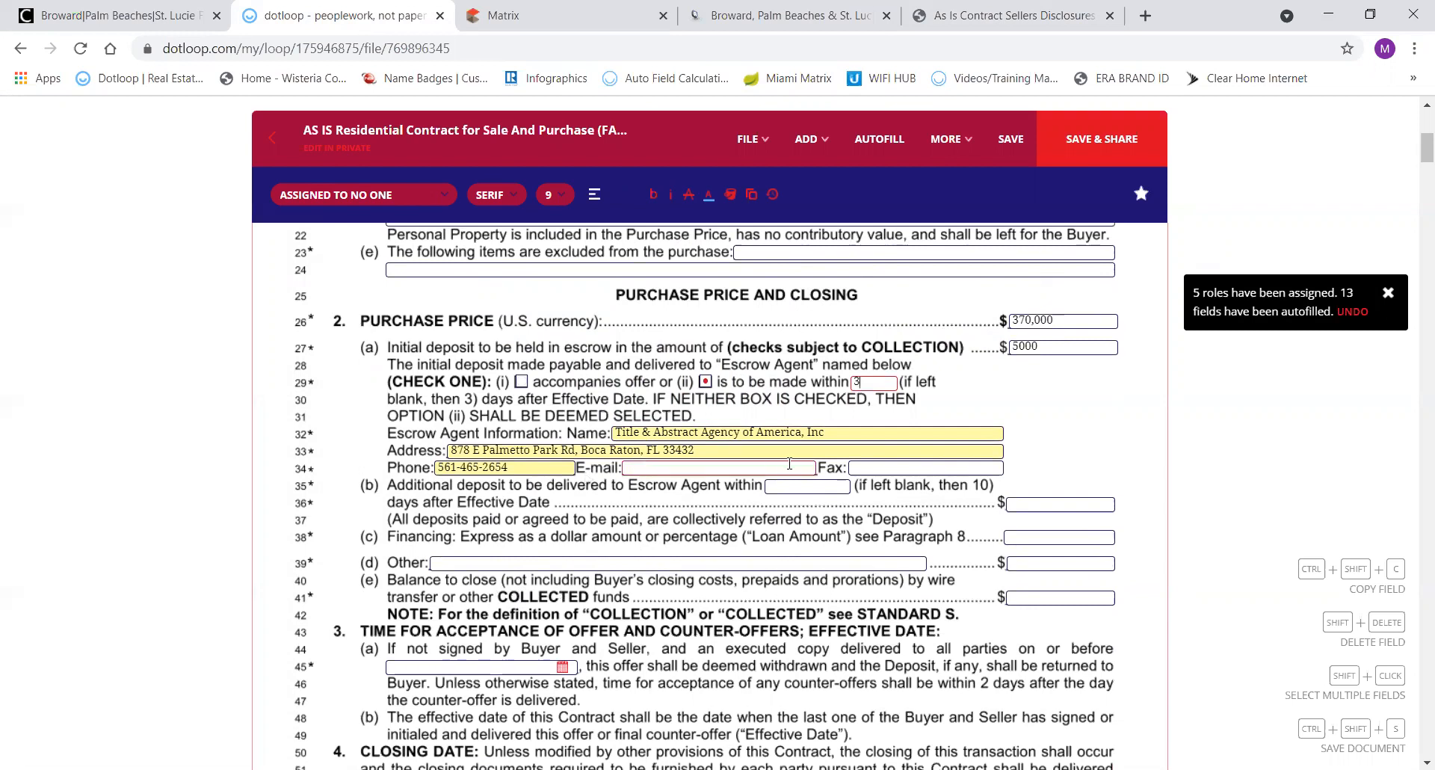
click(1025, 503)
text(15000)
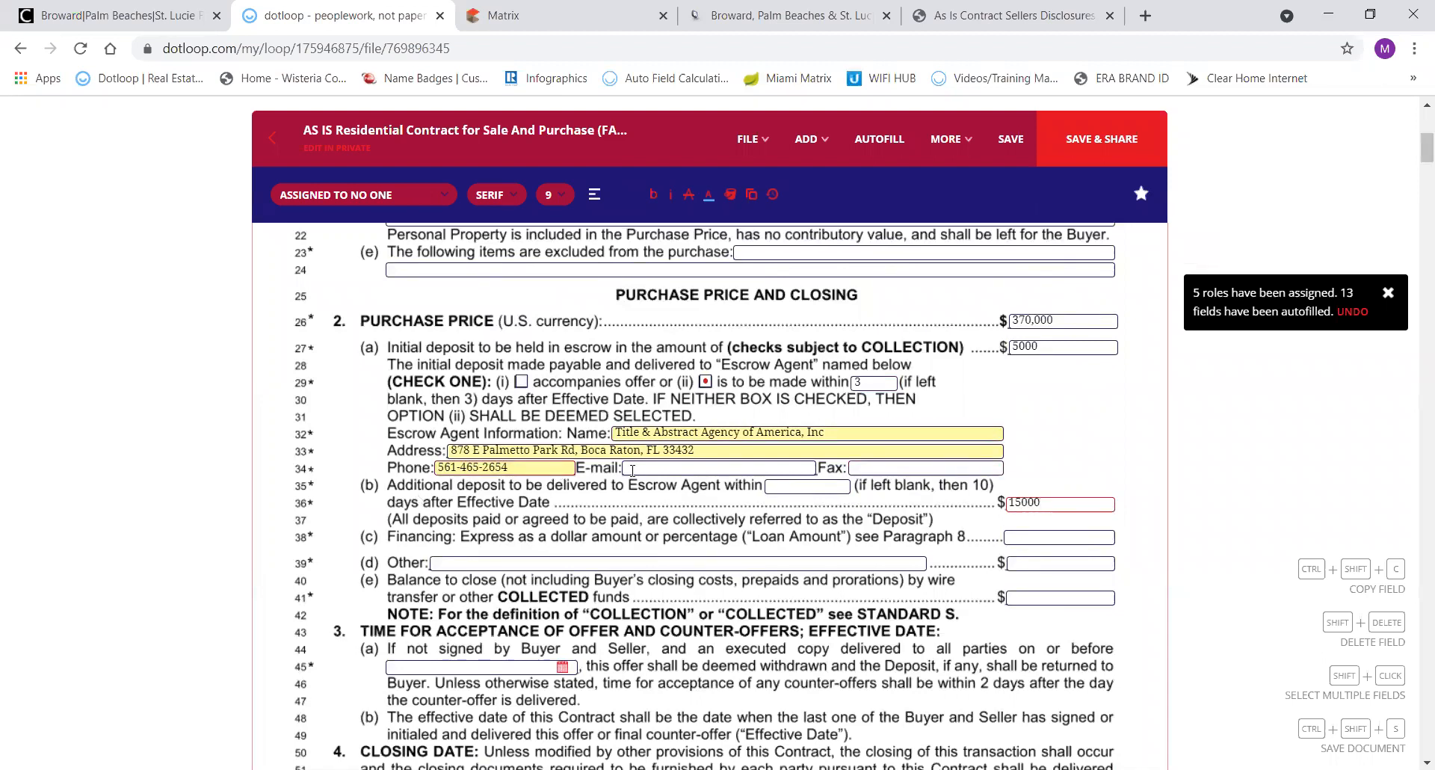
click(795, 487)
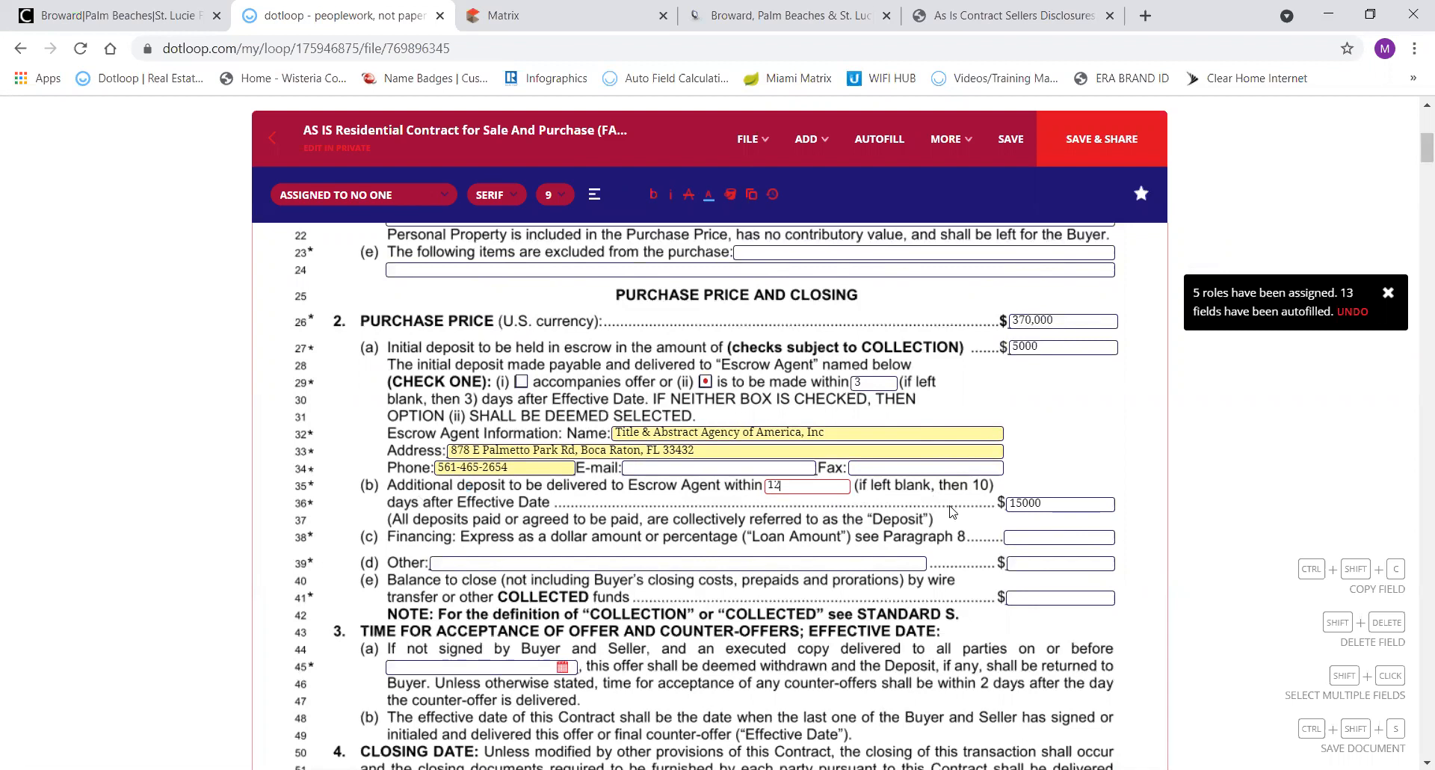
Fill financing as 95%, Other as N/A, and the balance to close as 'Balance'.
click(1036, 538)
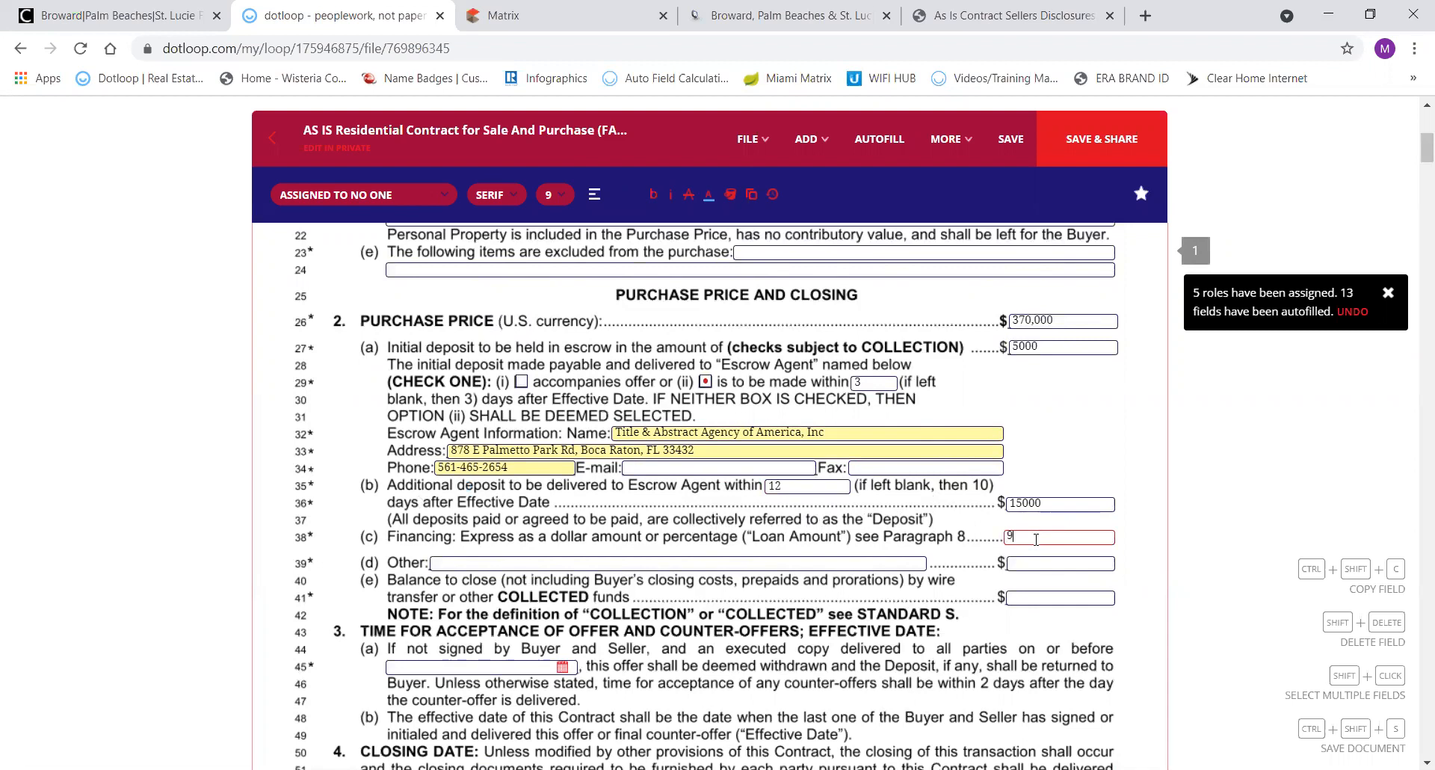
text(95%)
click(1018, 564)
click(1031, 597)
text(Balance)
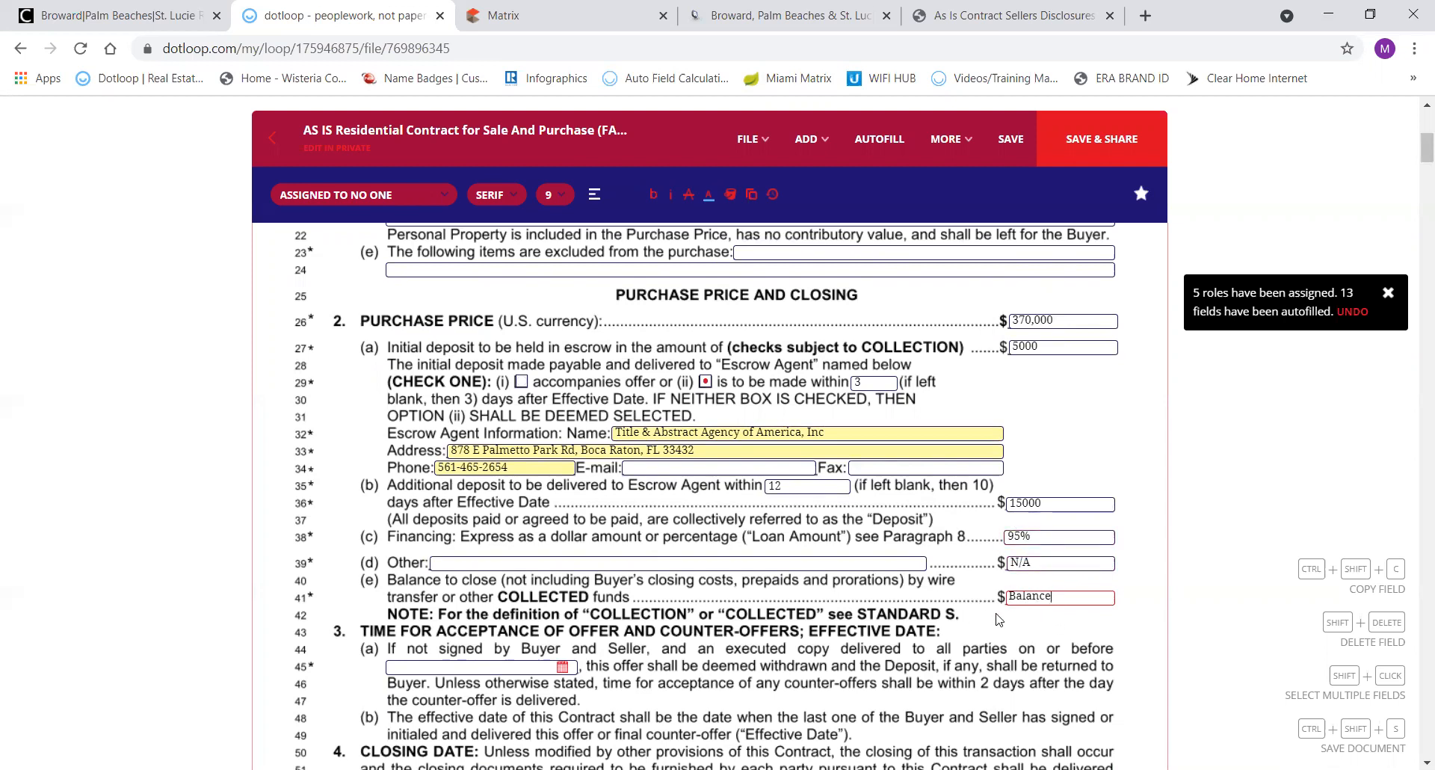
Set the line 45 offer acceptance deadline to 05/31/2021, correcting an initial 05/28 pick.
click(565, 667)
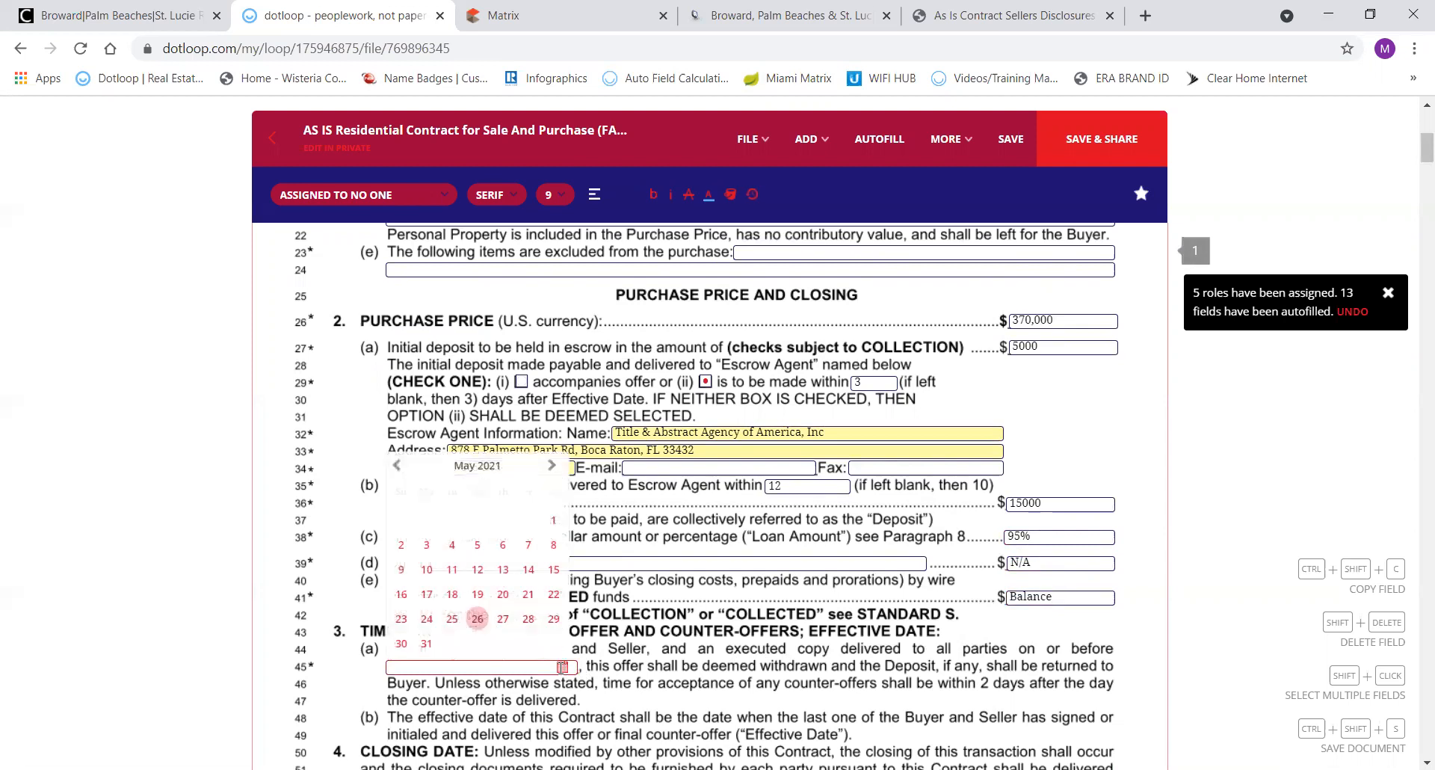
click(527, 619)
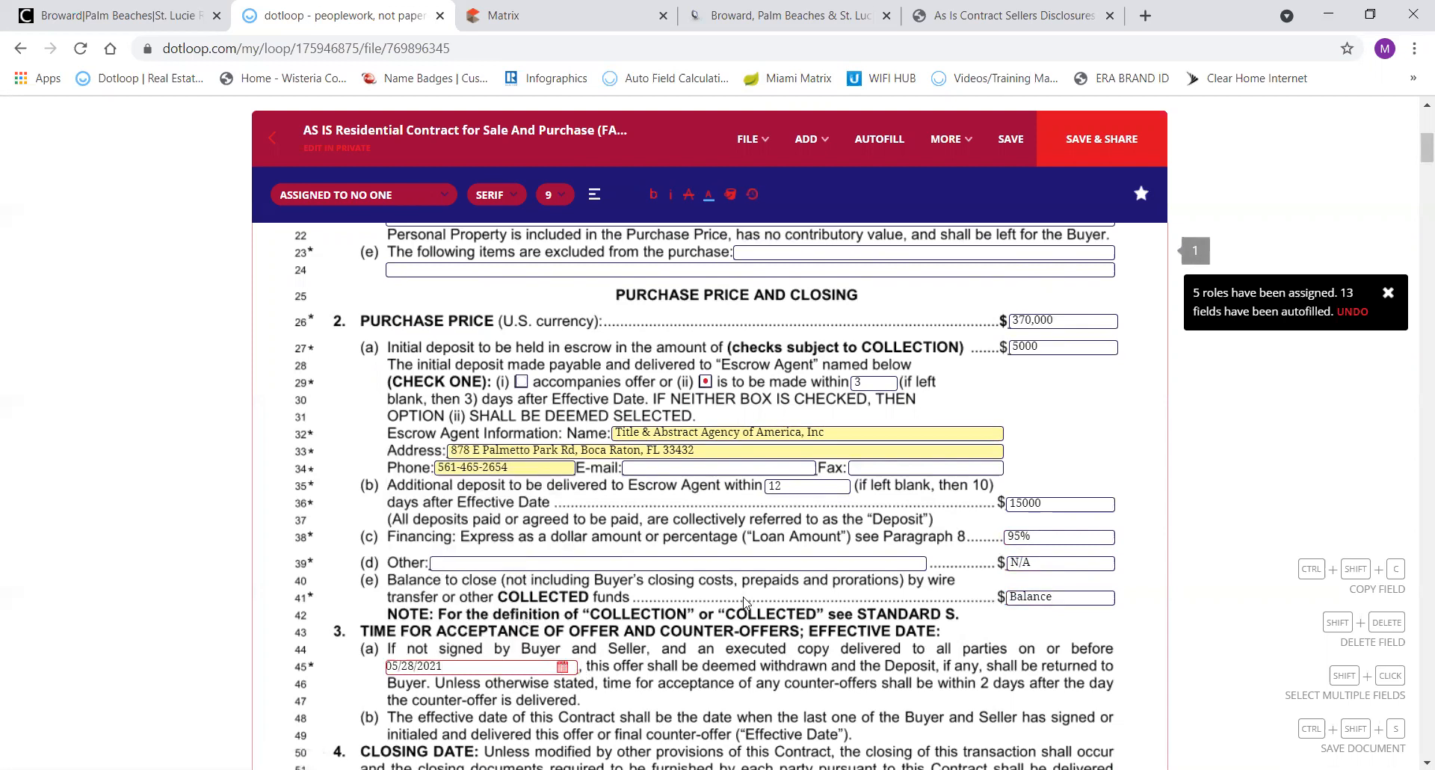
scroll(744, 602, down, 2)
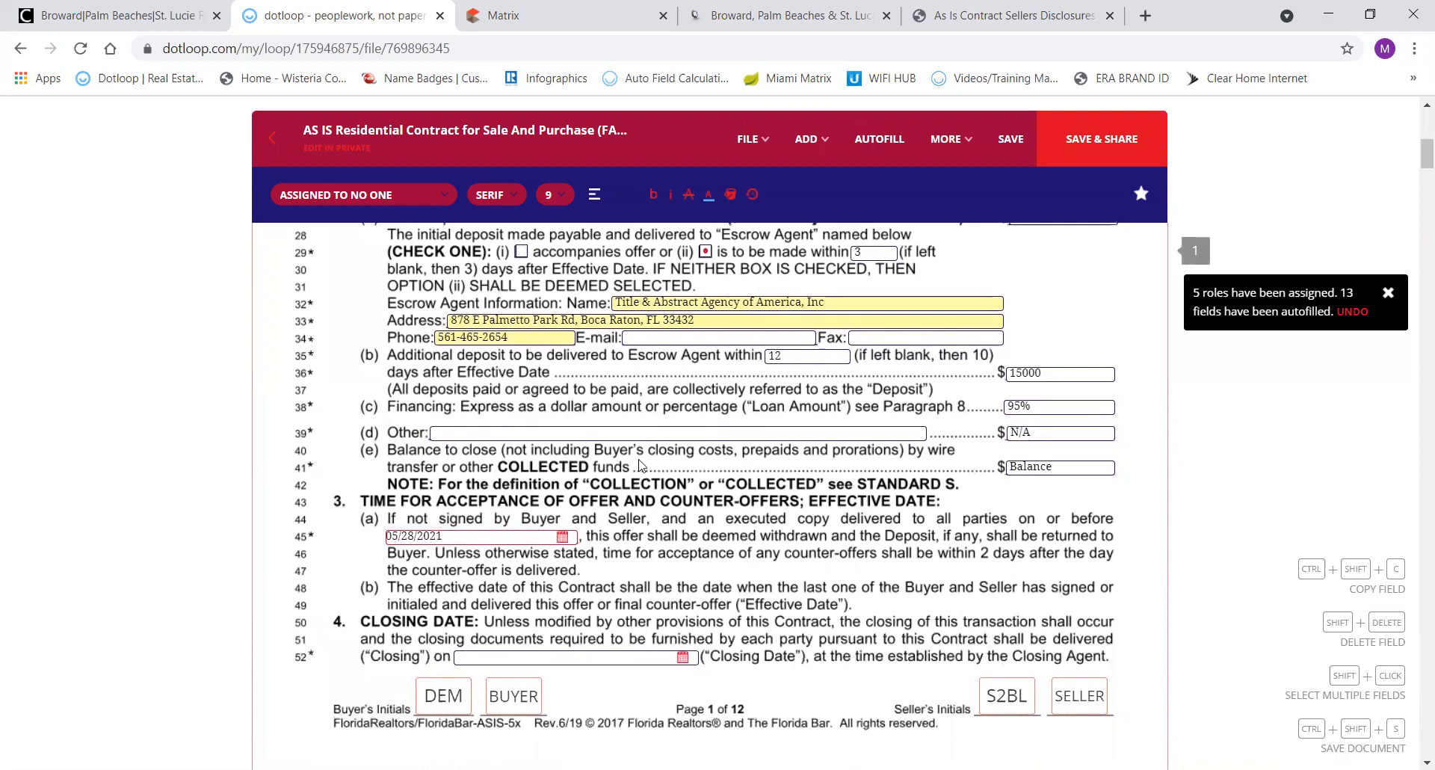
click(563, 536)
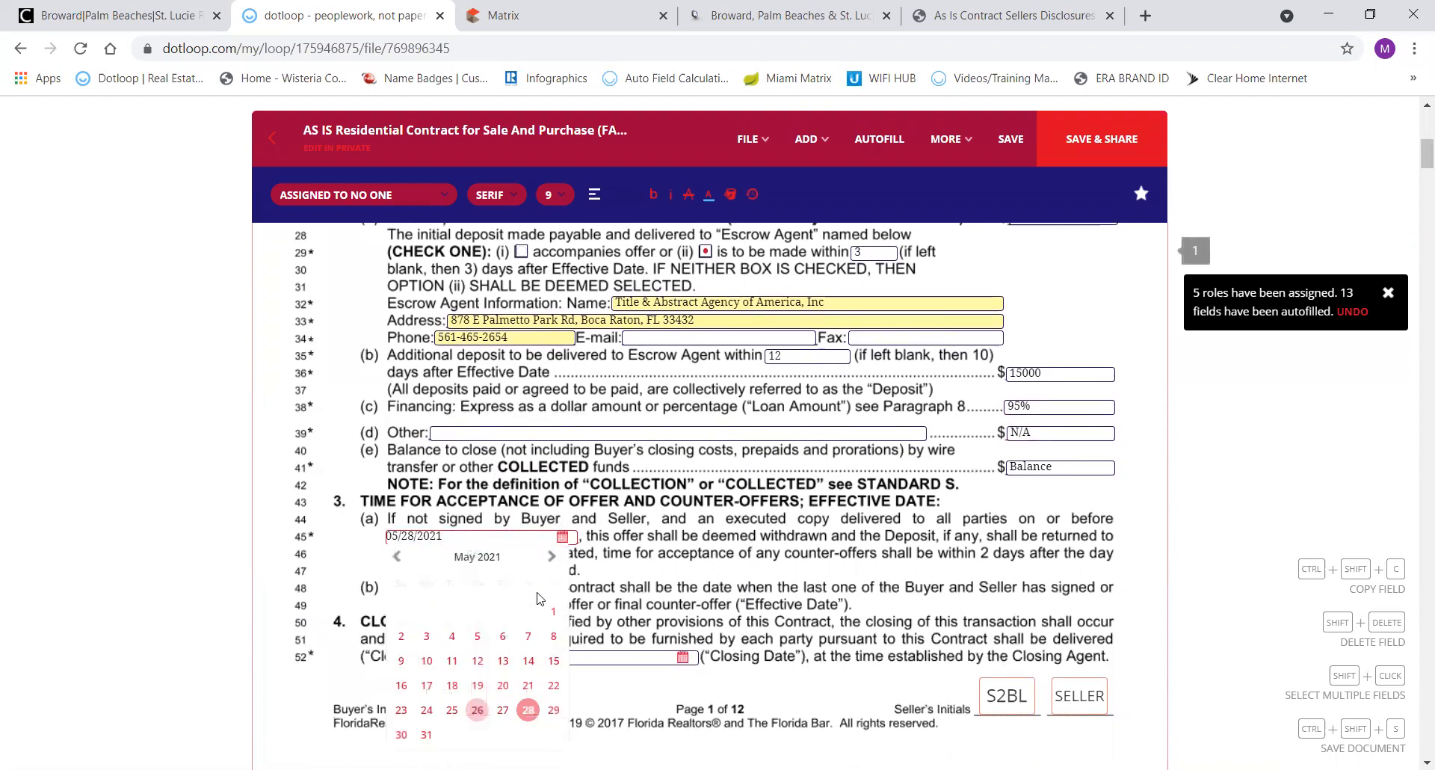
click(426, 735)
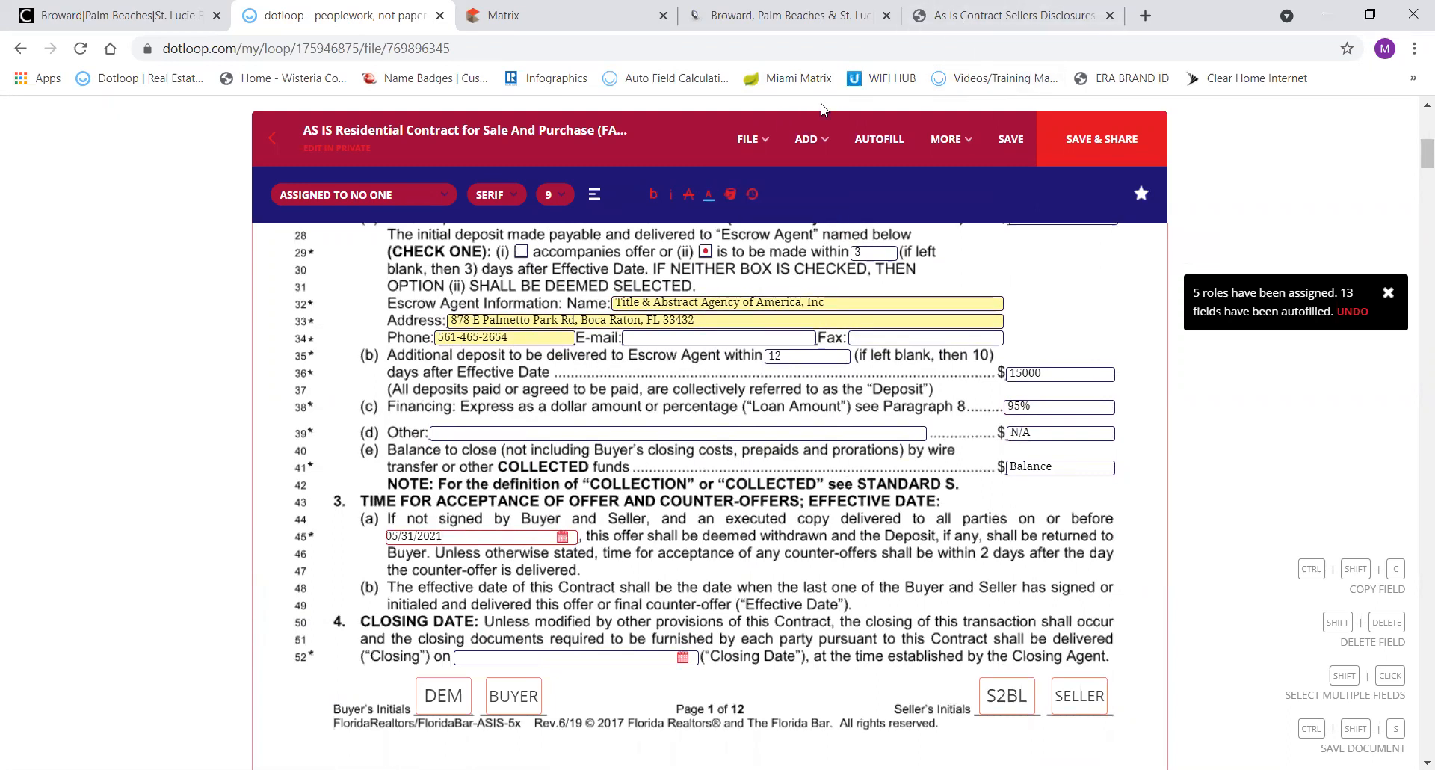
click(1006, 19)
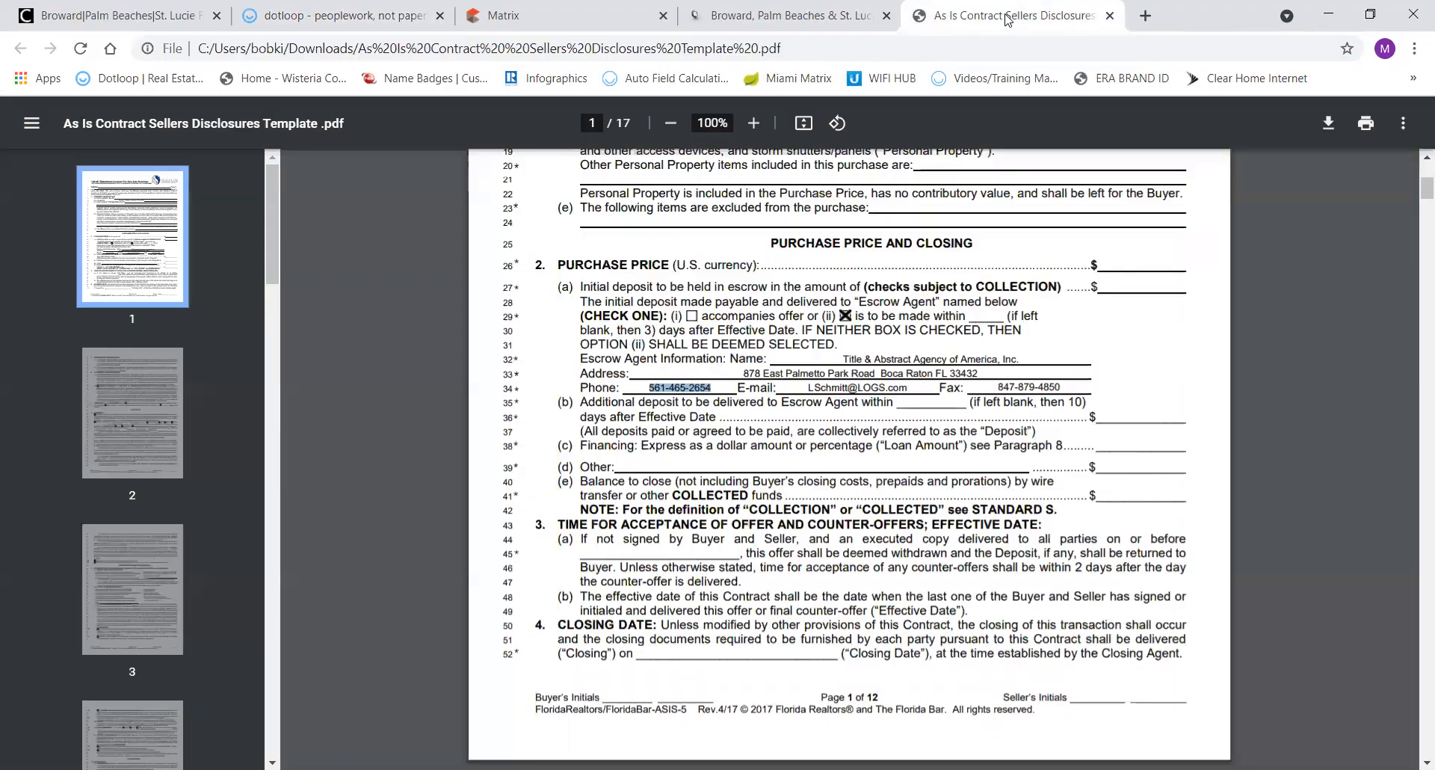
scroll(930, 510, down, 20)
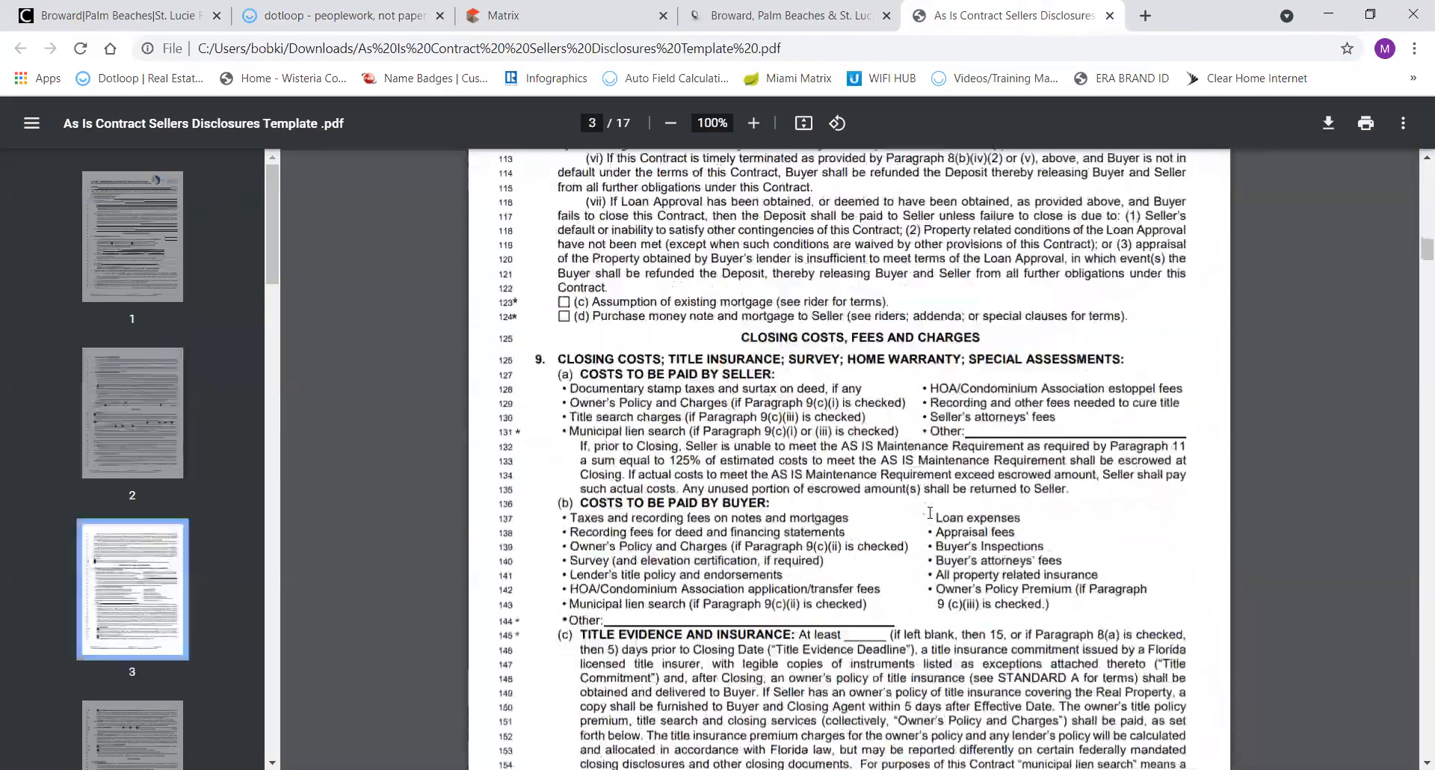
scroll(930, 510, down, 20)
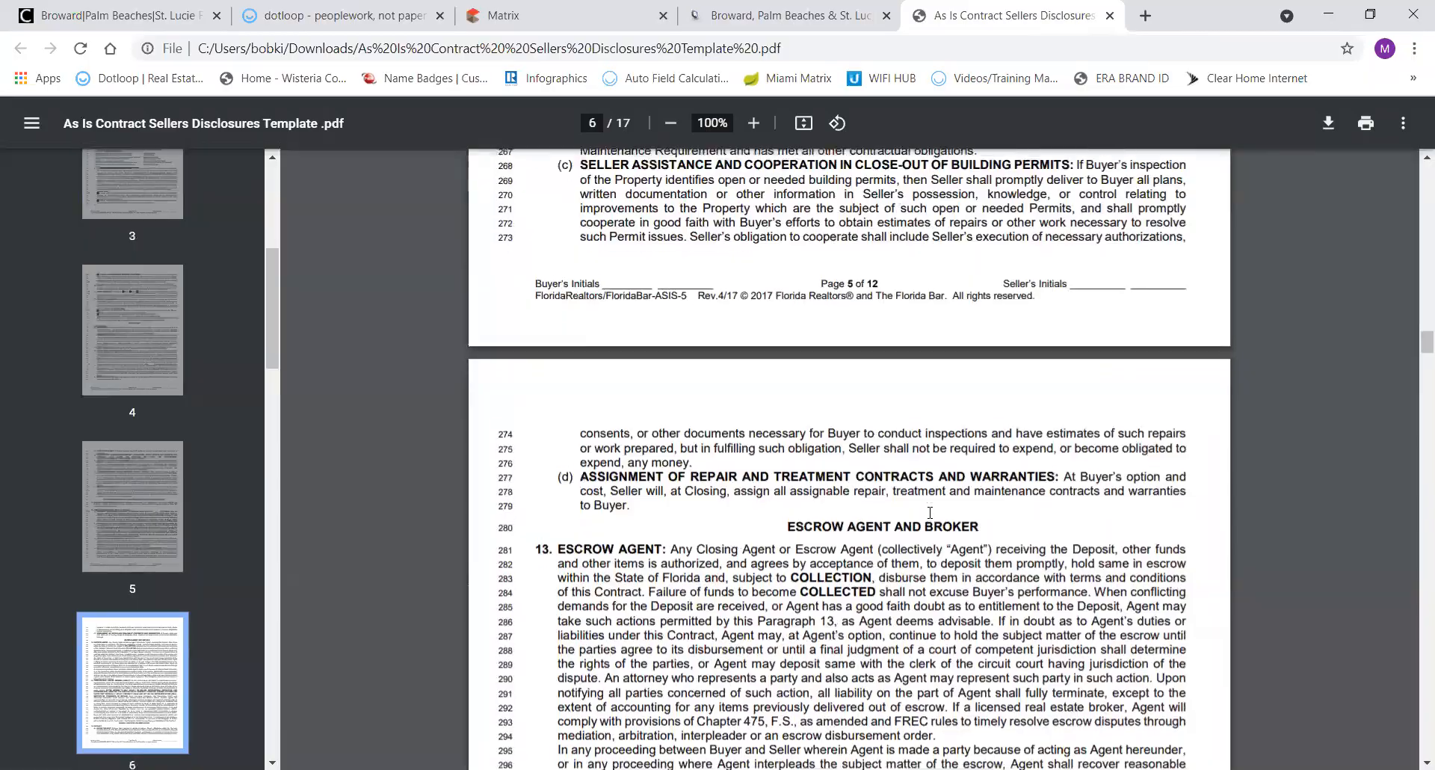
scroll(930, 511, down, 20)
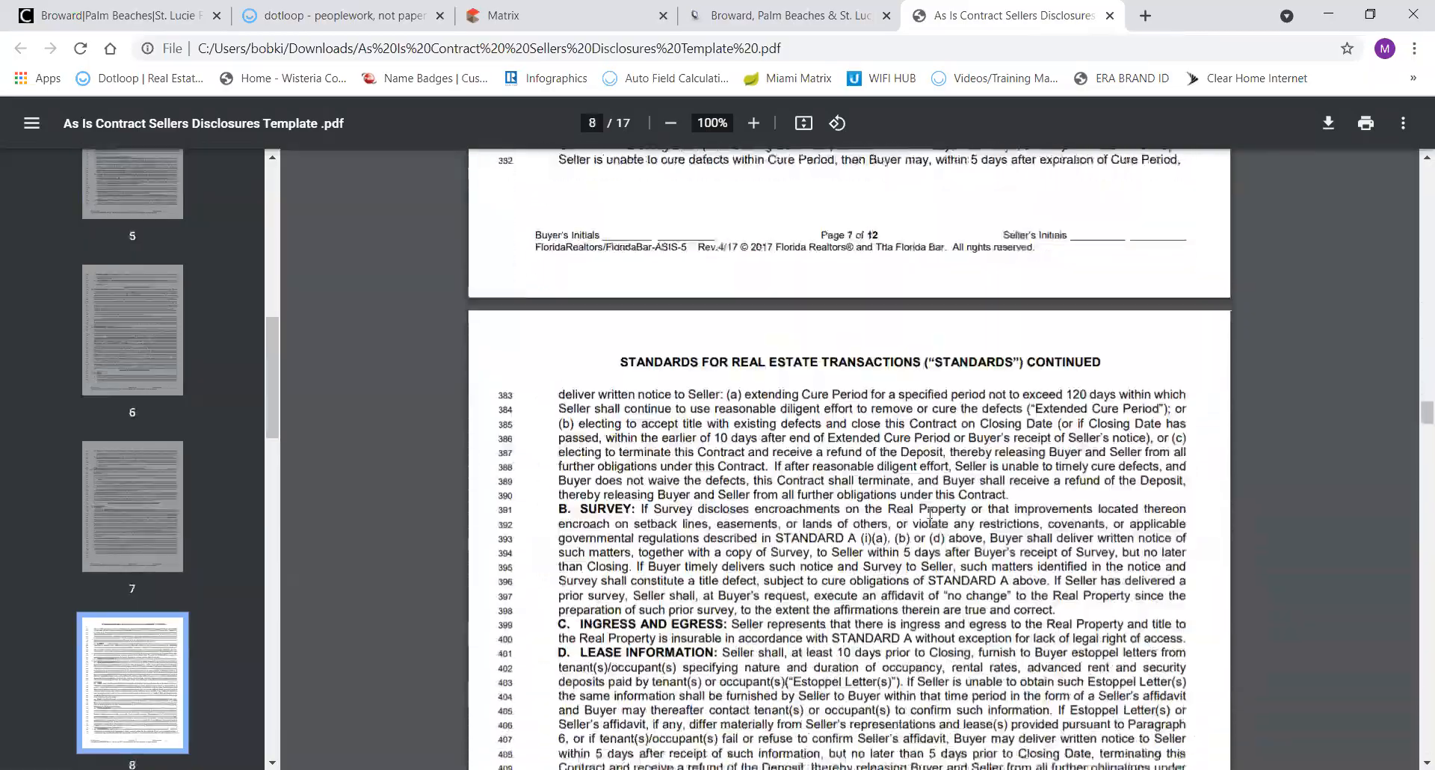
scroll(930, 511, down, 20)
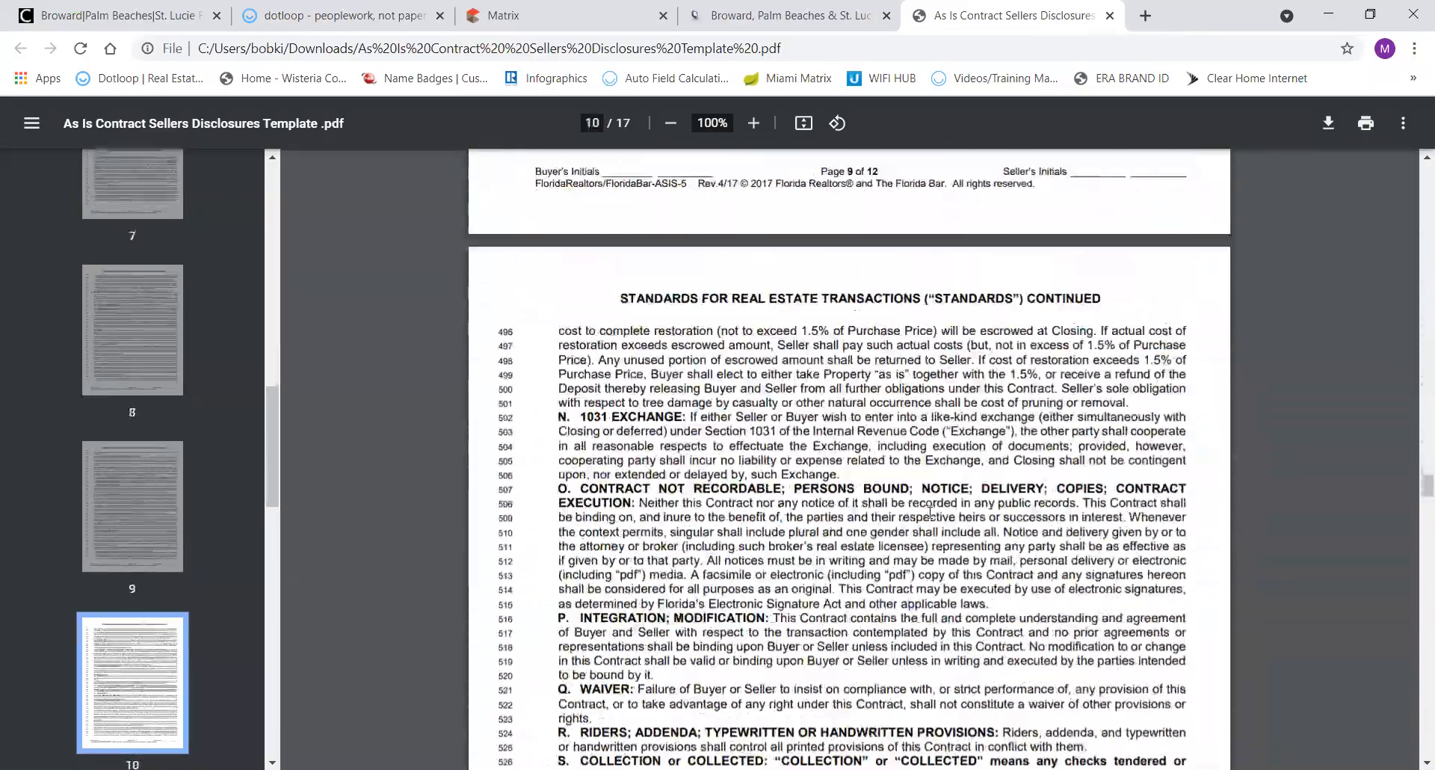
scroll(929, 511, down, 15)
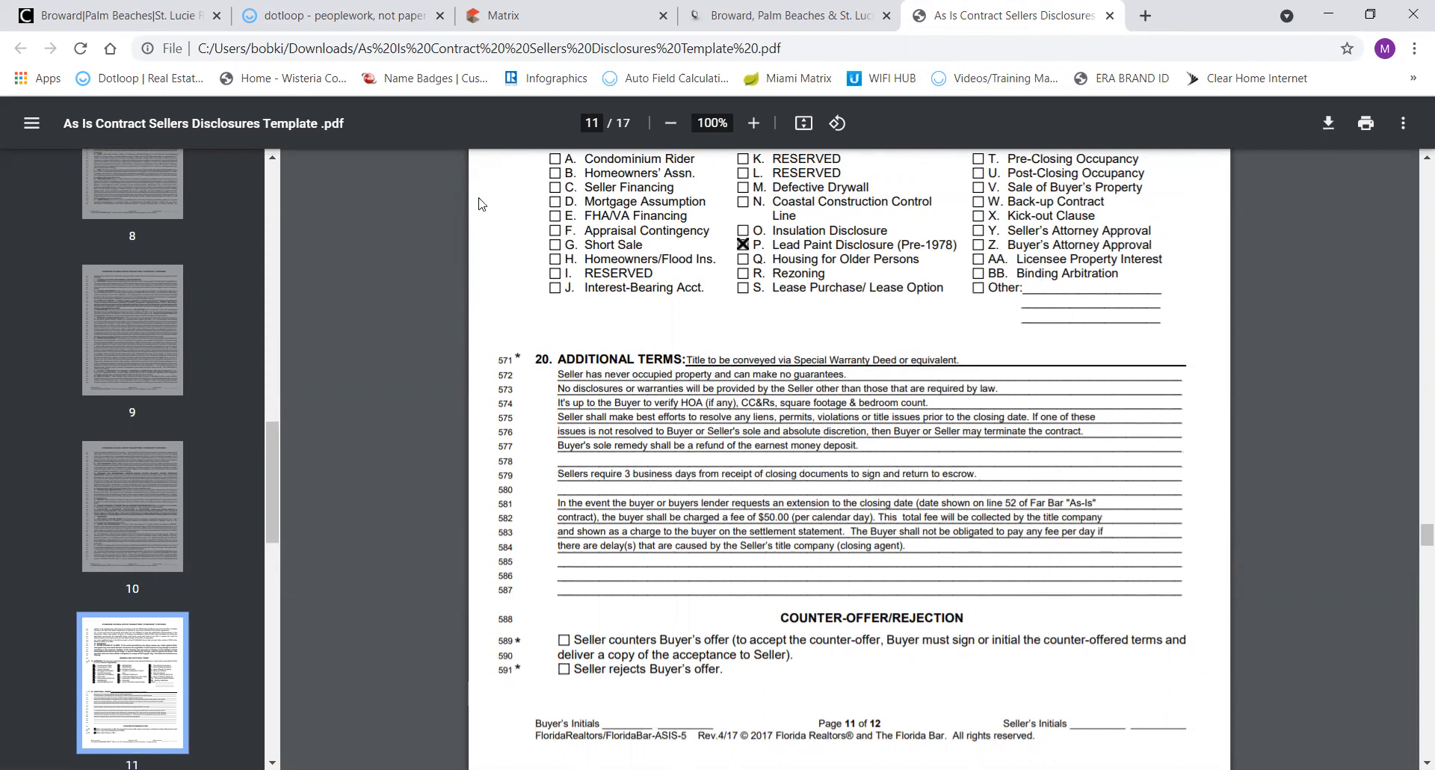
click(338, 15)
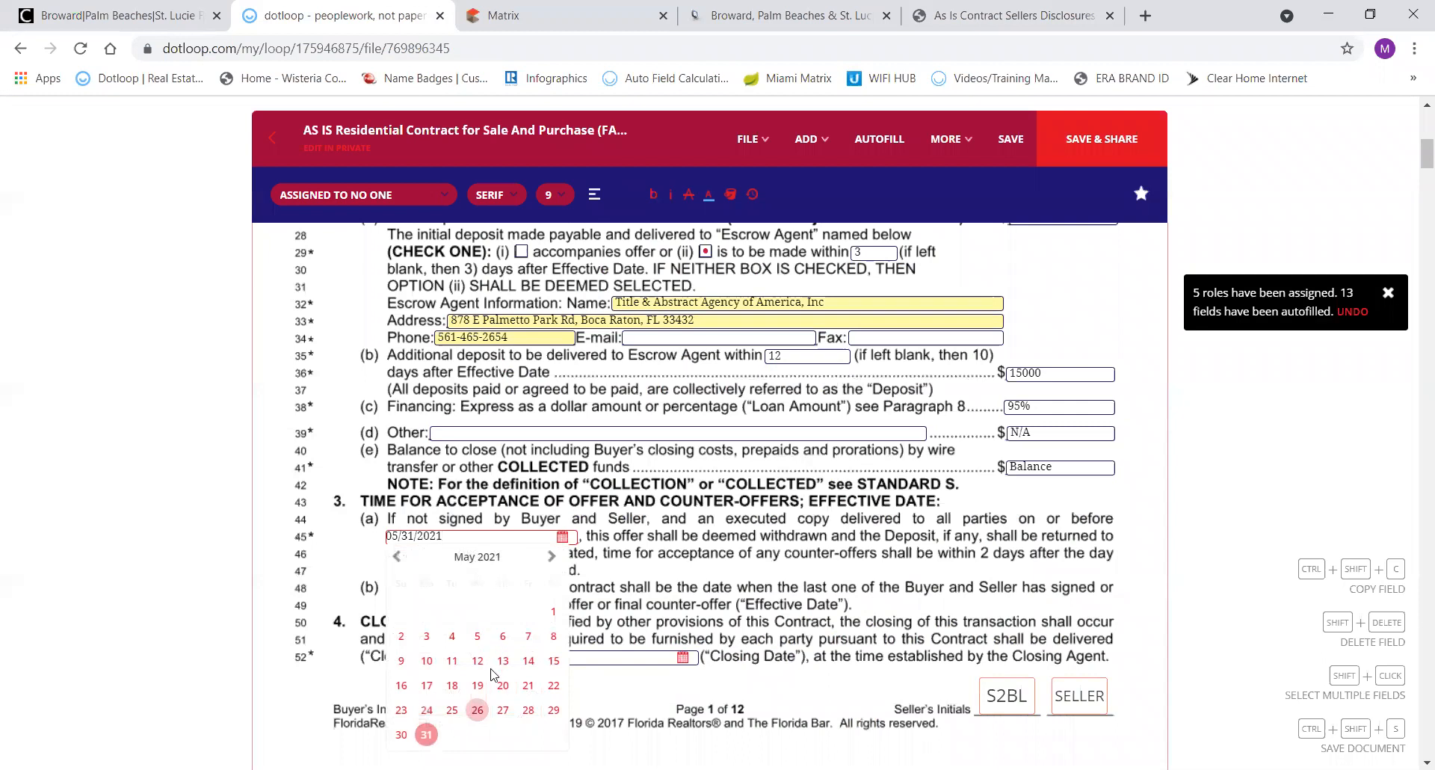
Set the line 52 closing date to 07/28/2021, replacing the first-chosen 07/15/2021.
click(425, 736)
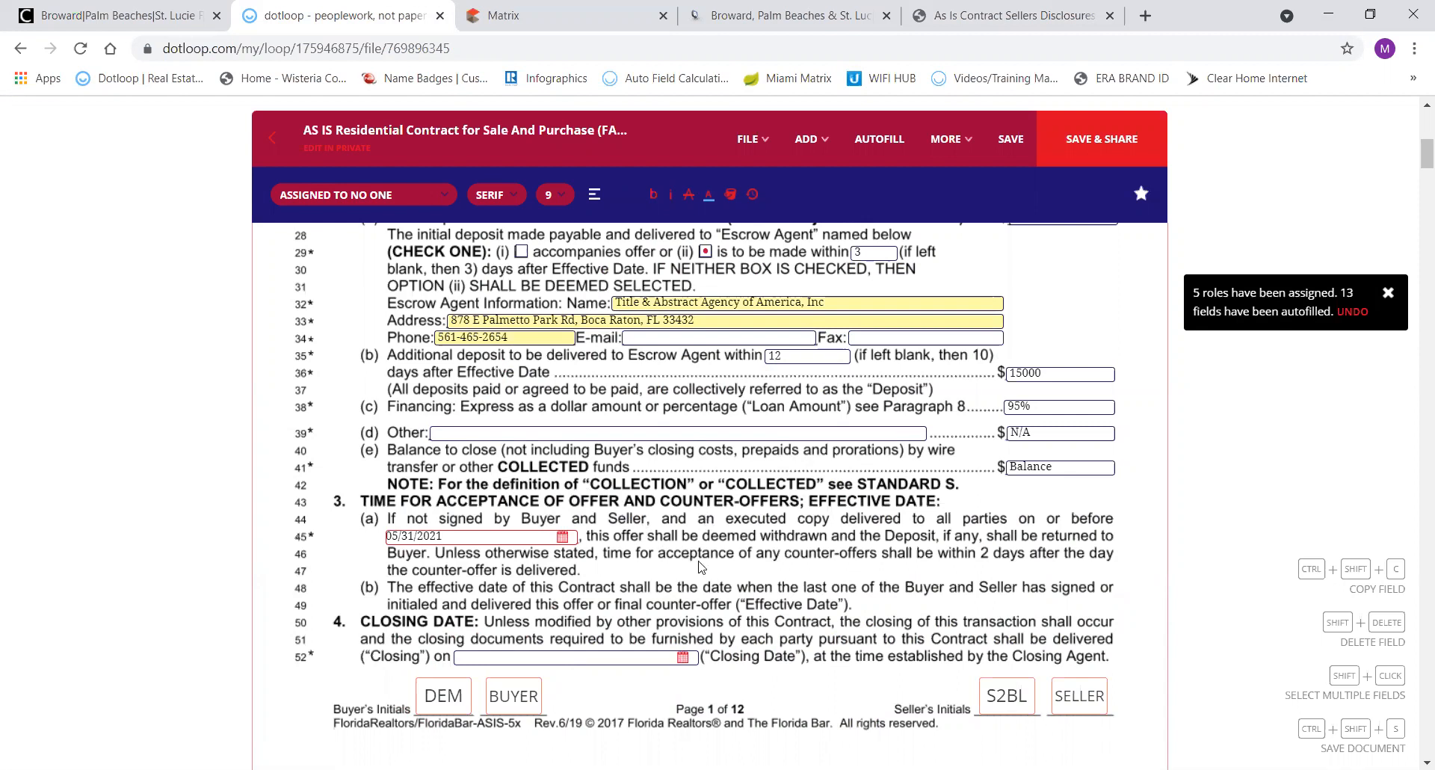
click(682, 656)
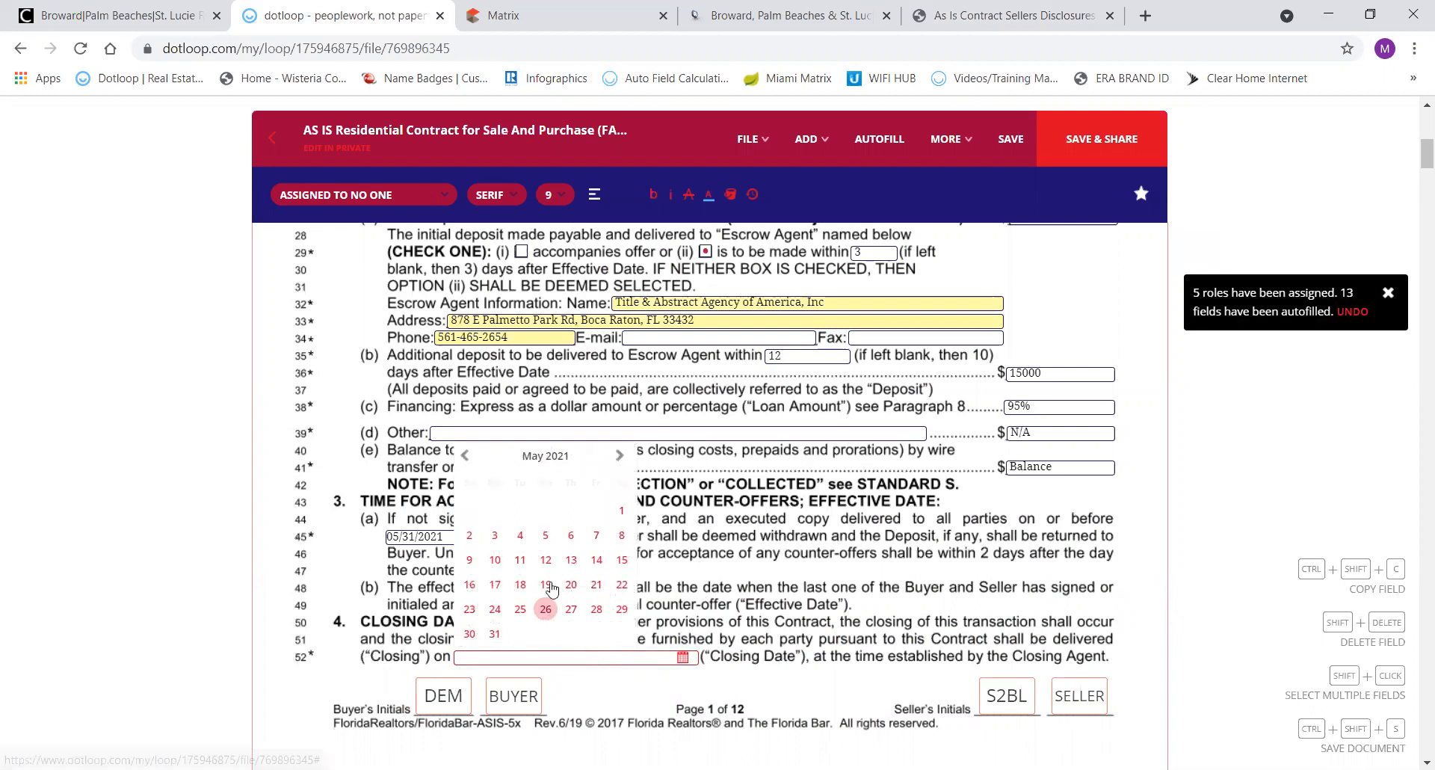
click(619, 458)
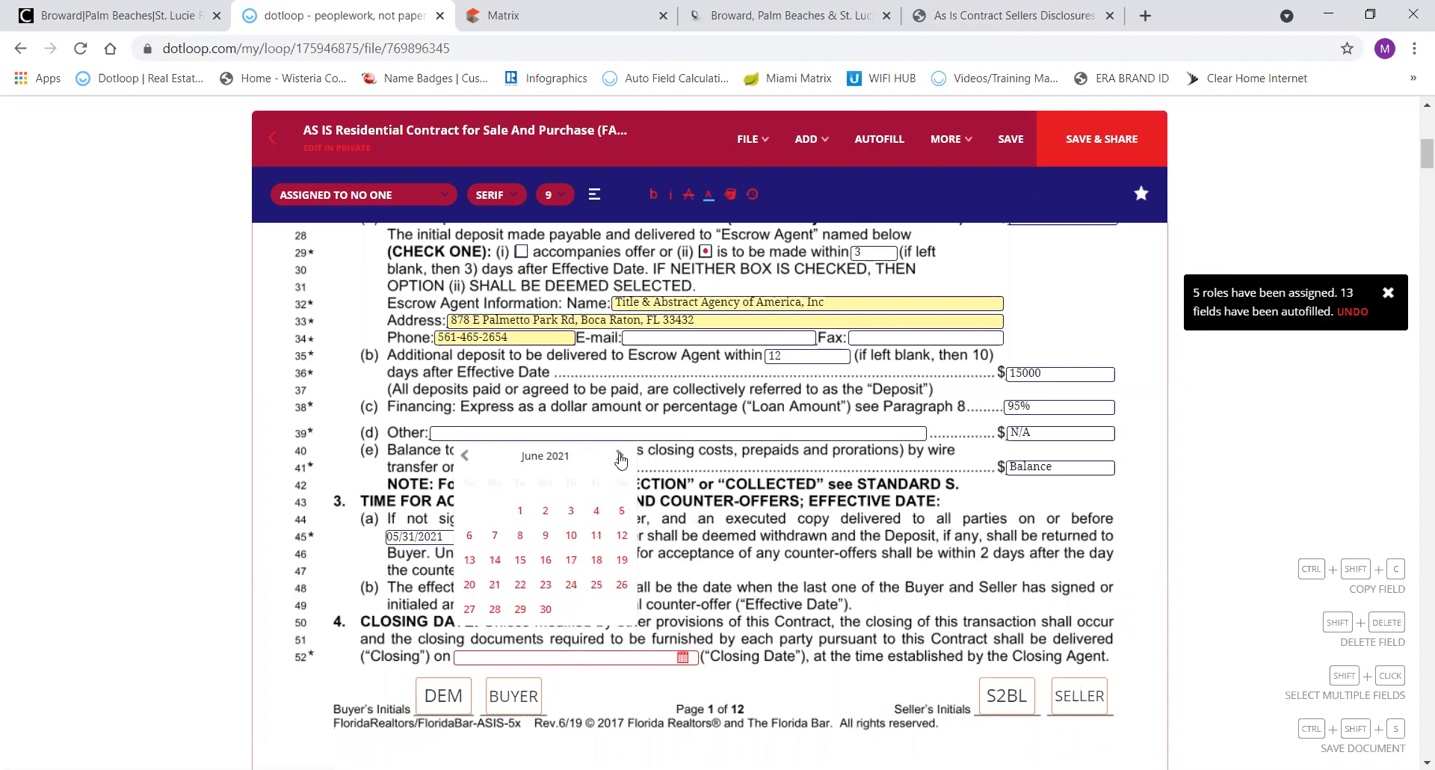
click(619, 457)
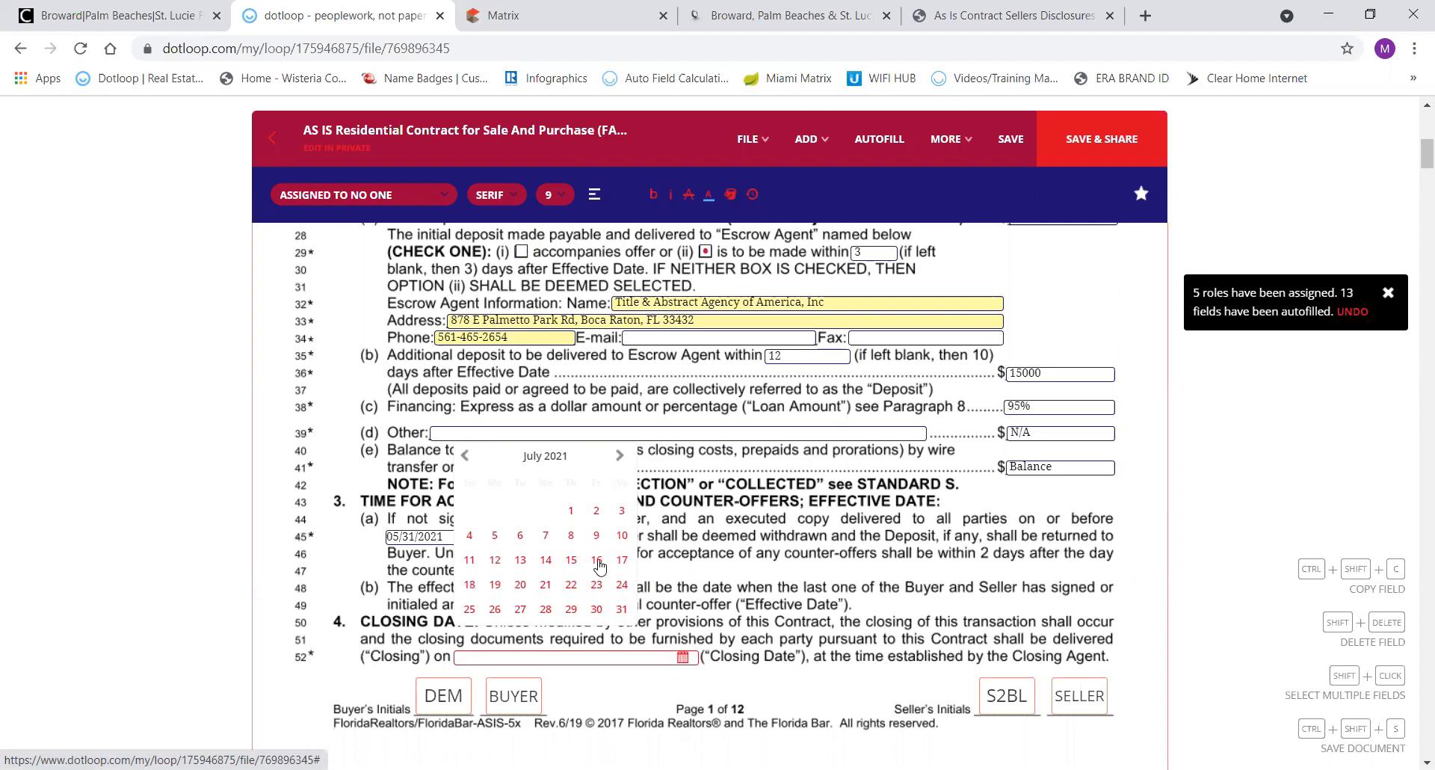
click(570, 561)
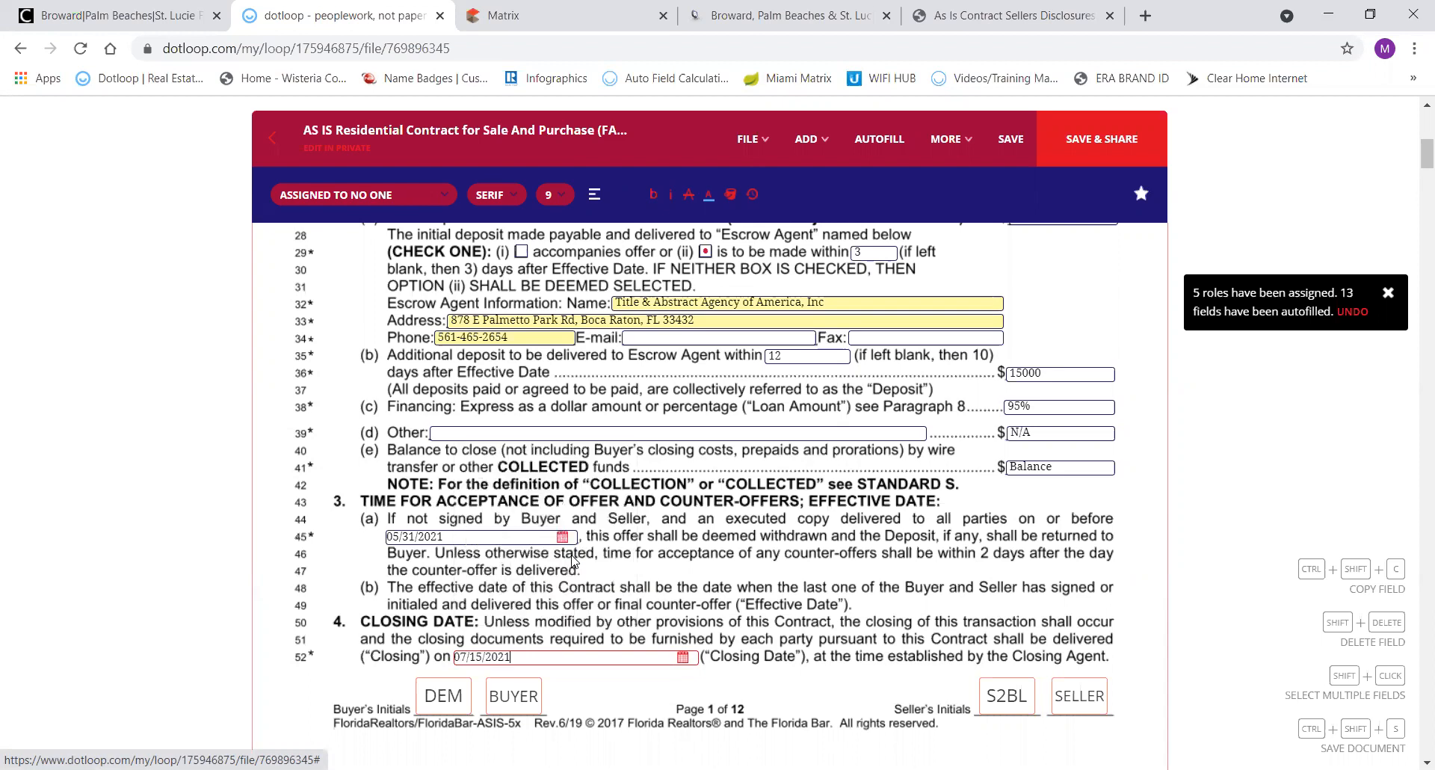
scroll(631, 590, down, 3)
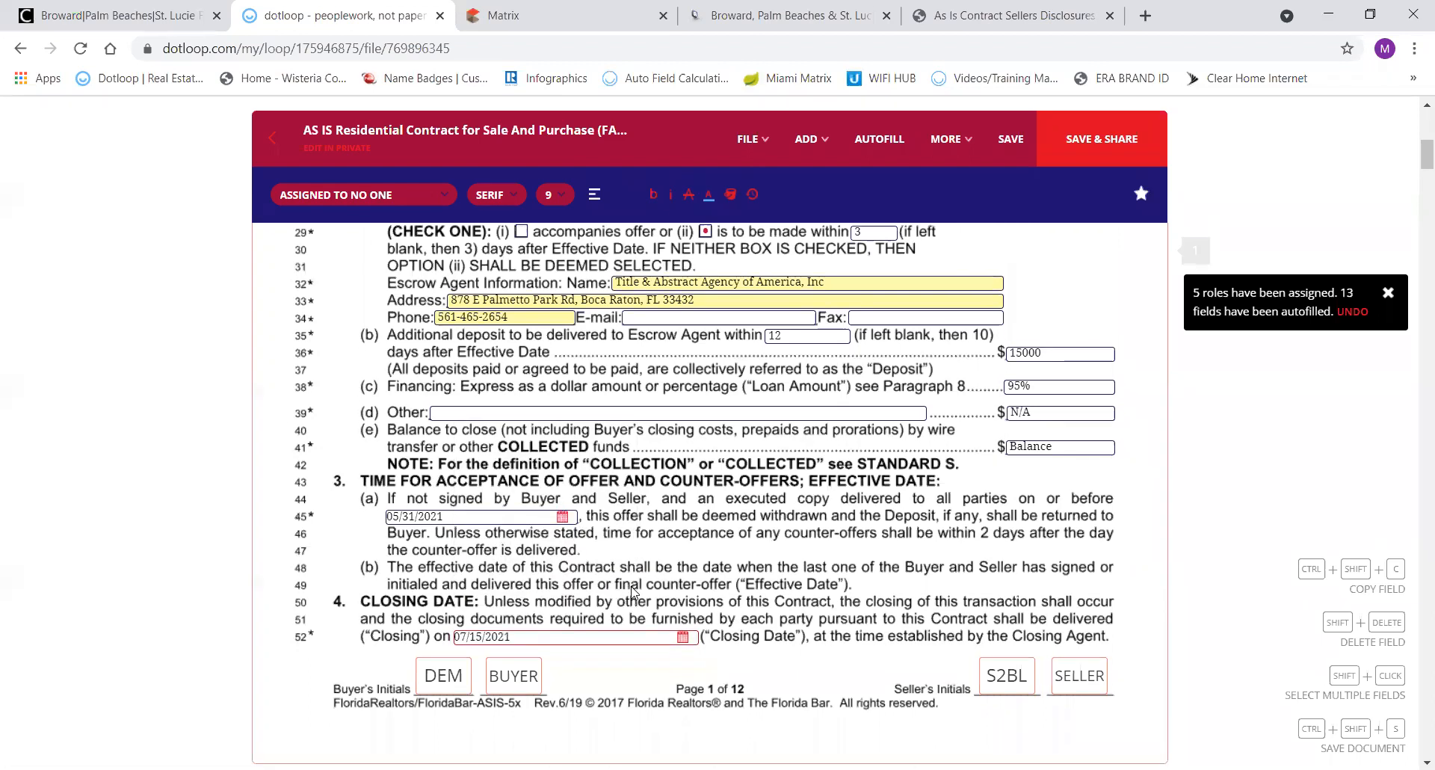
scroll(632, 590, down, 1)
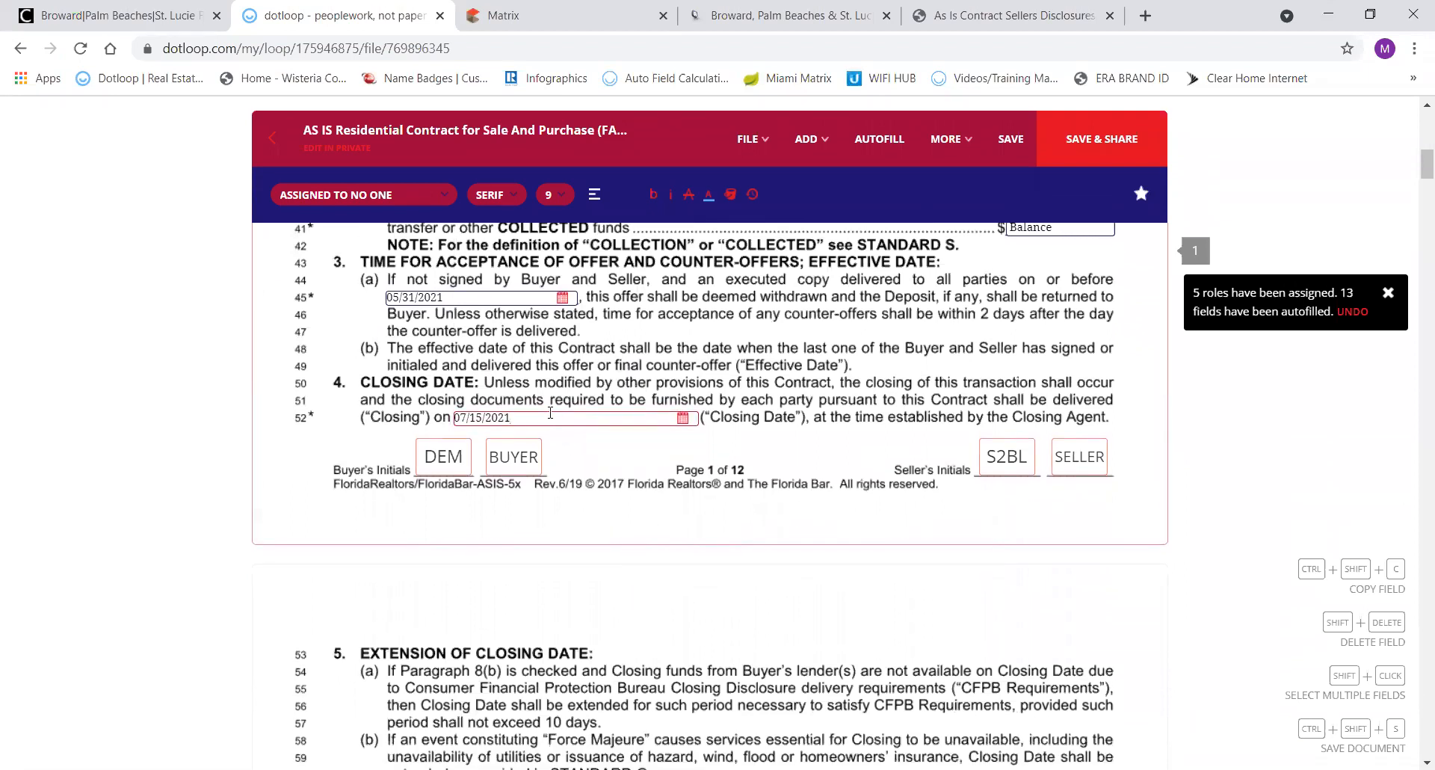
click(682, 418)
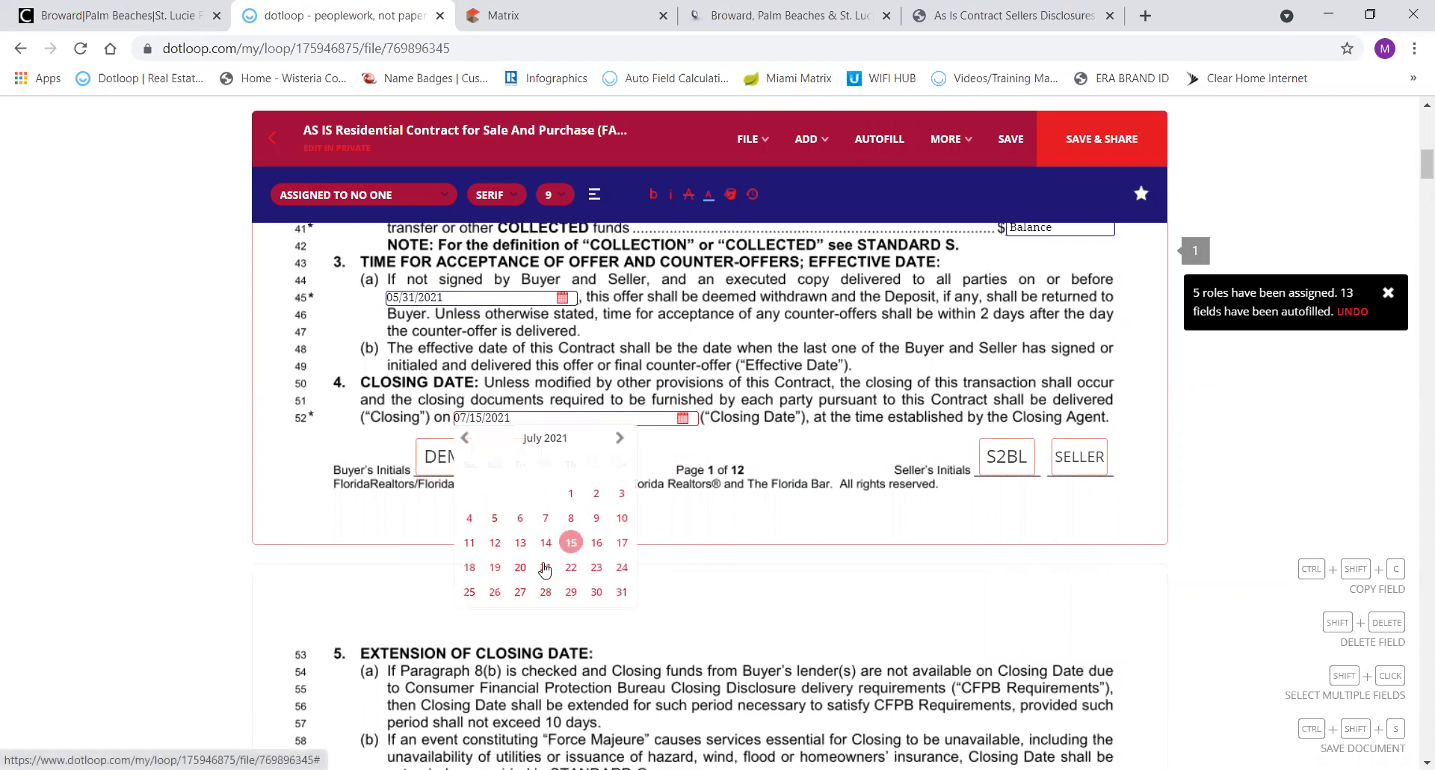
click(546, 592)
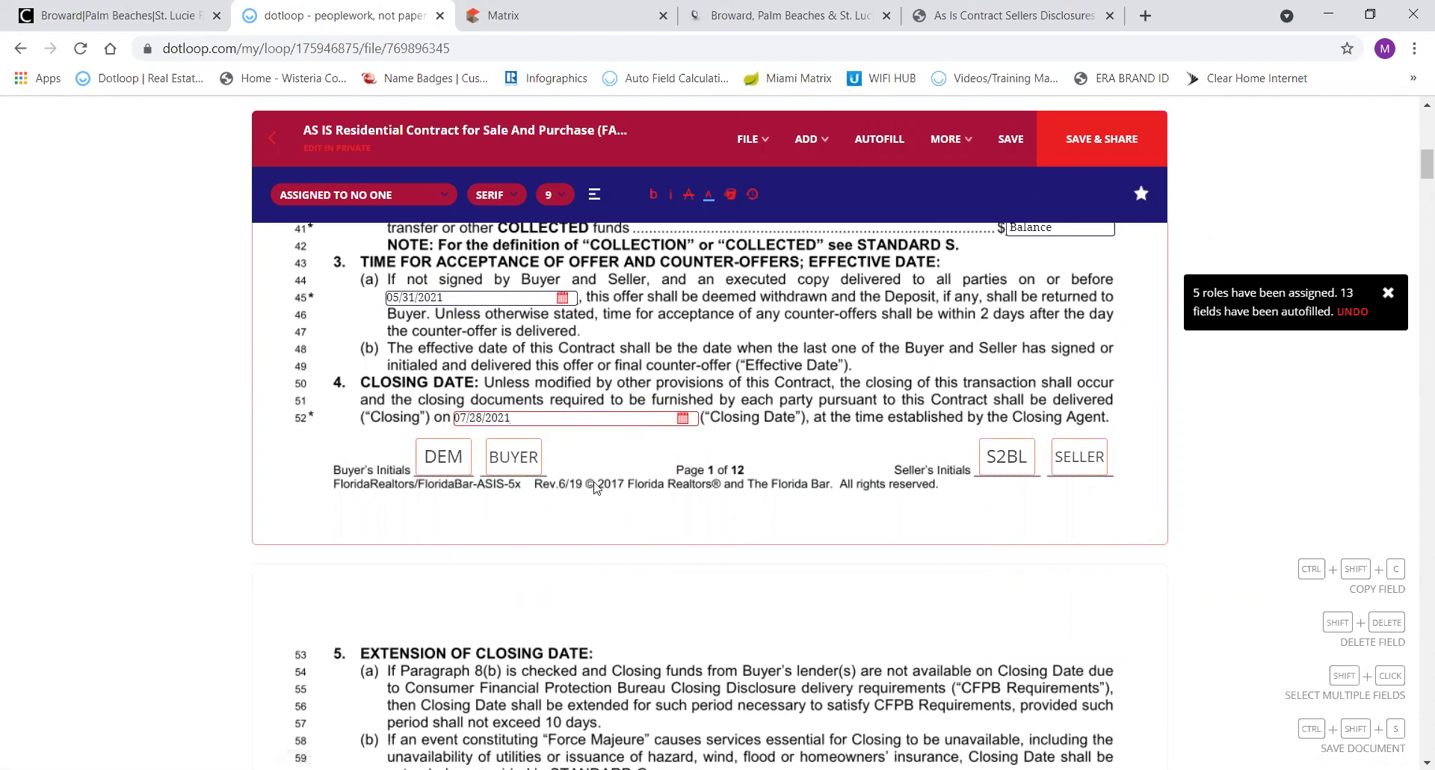
scroll(631, 561, down, 1)
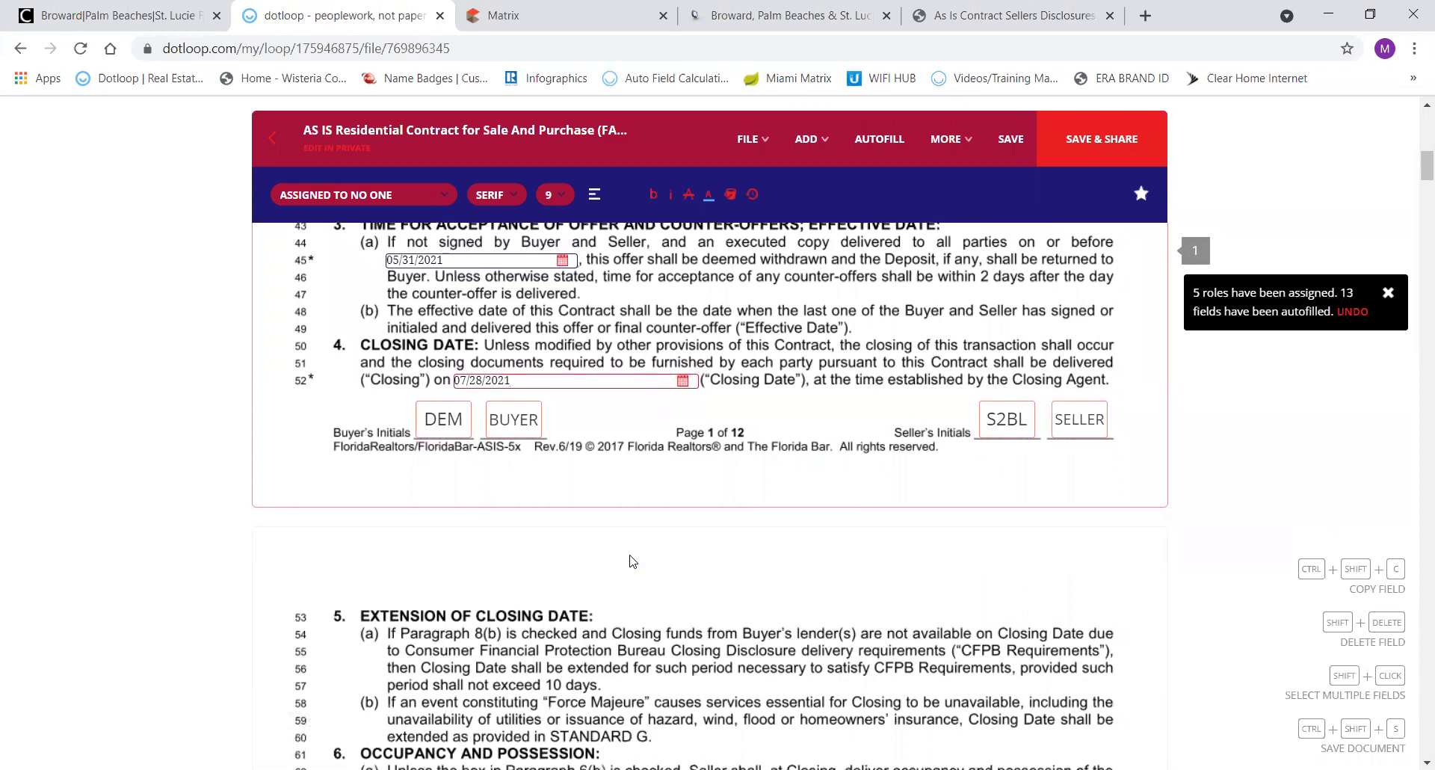
scroll(632, 560, down, 3)
scroll(631, 560, down, 5)
Mark that the buyer may not assign the contract.
scroll(632, 560, down, 3)
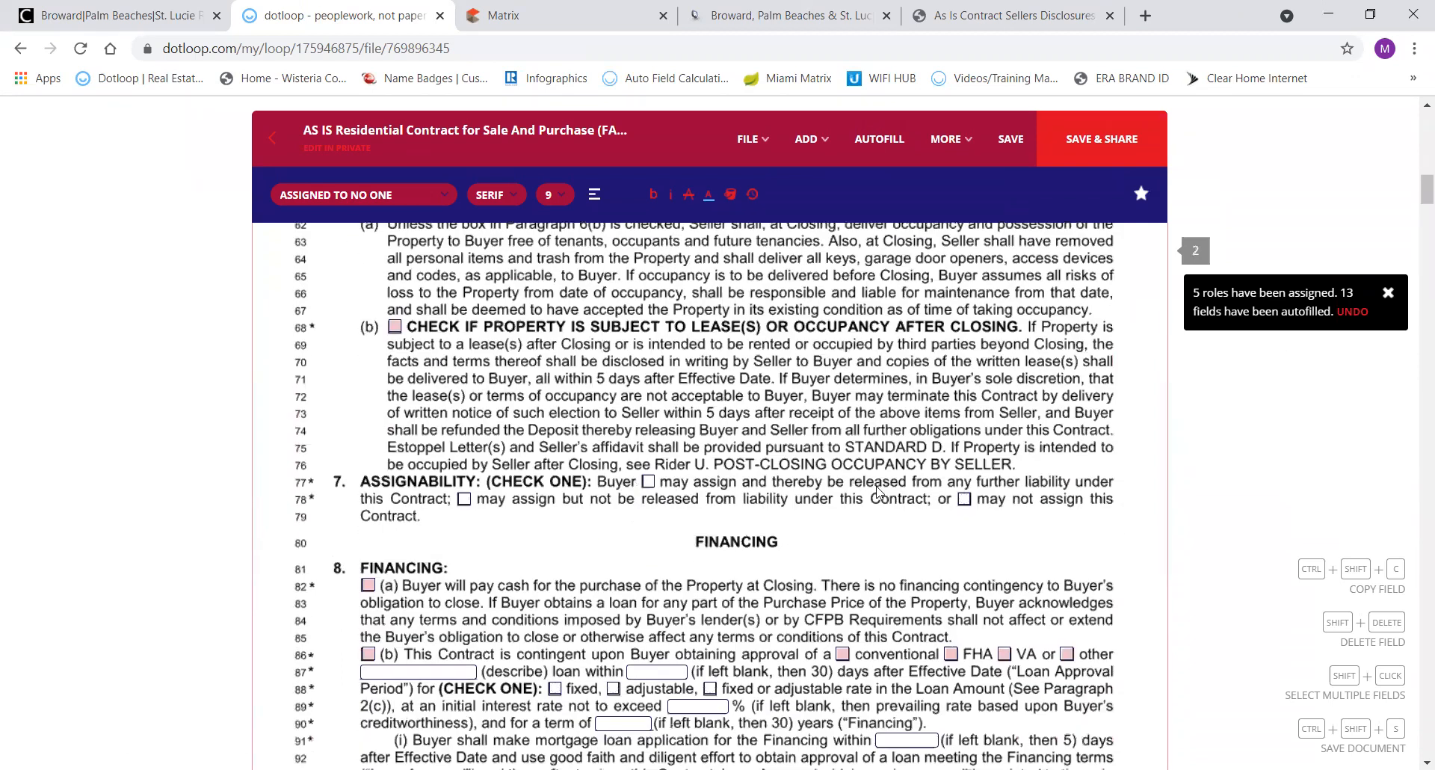
click(964, 499)
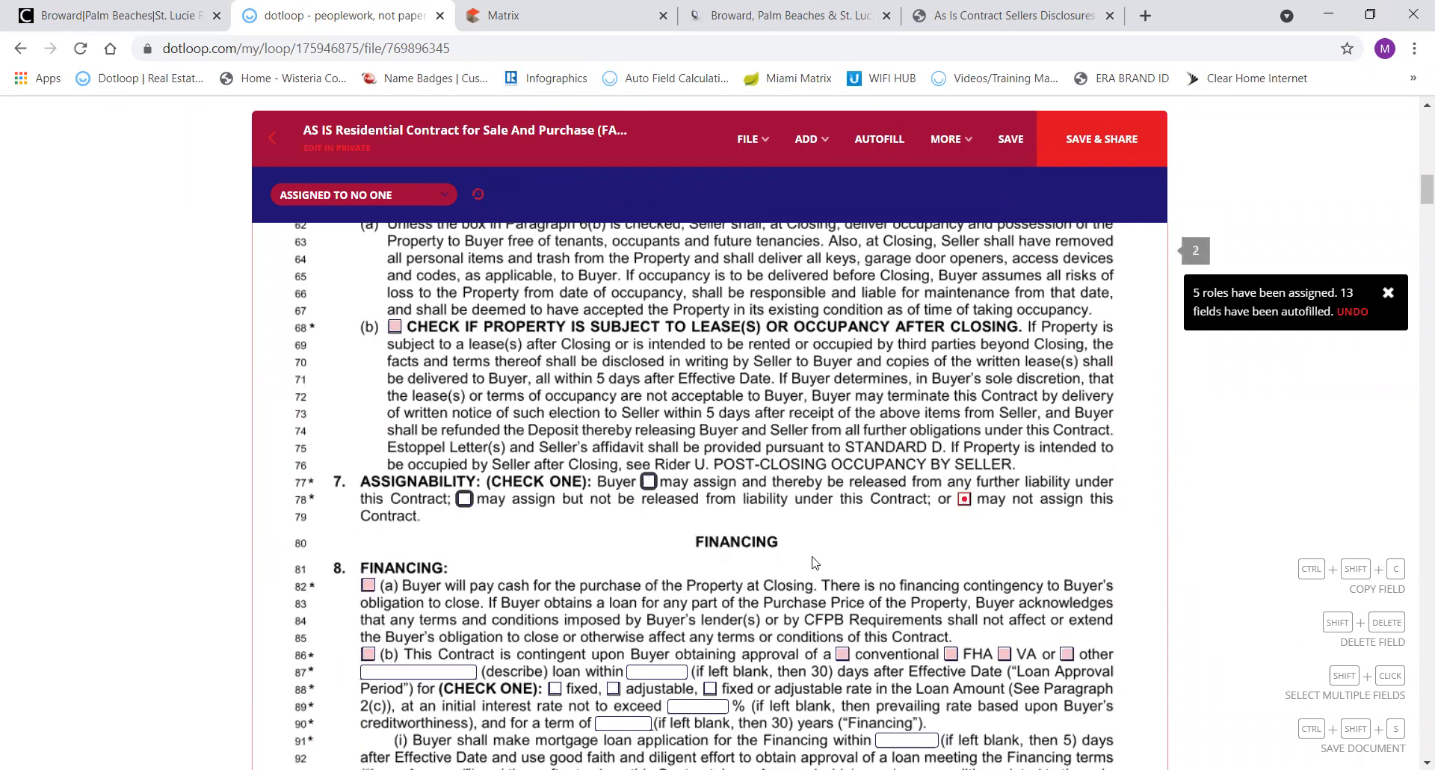
scroll(815, 562, down, 3)
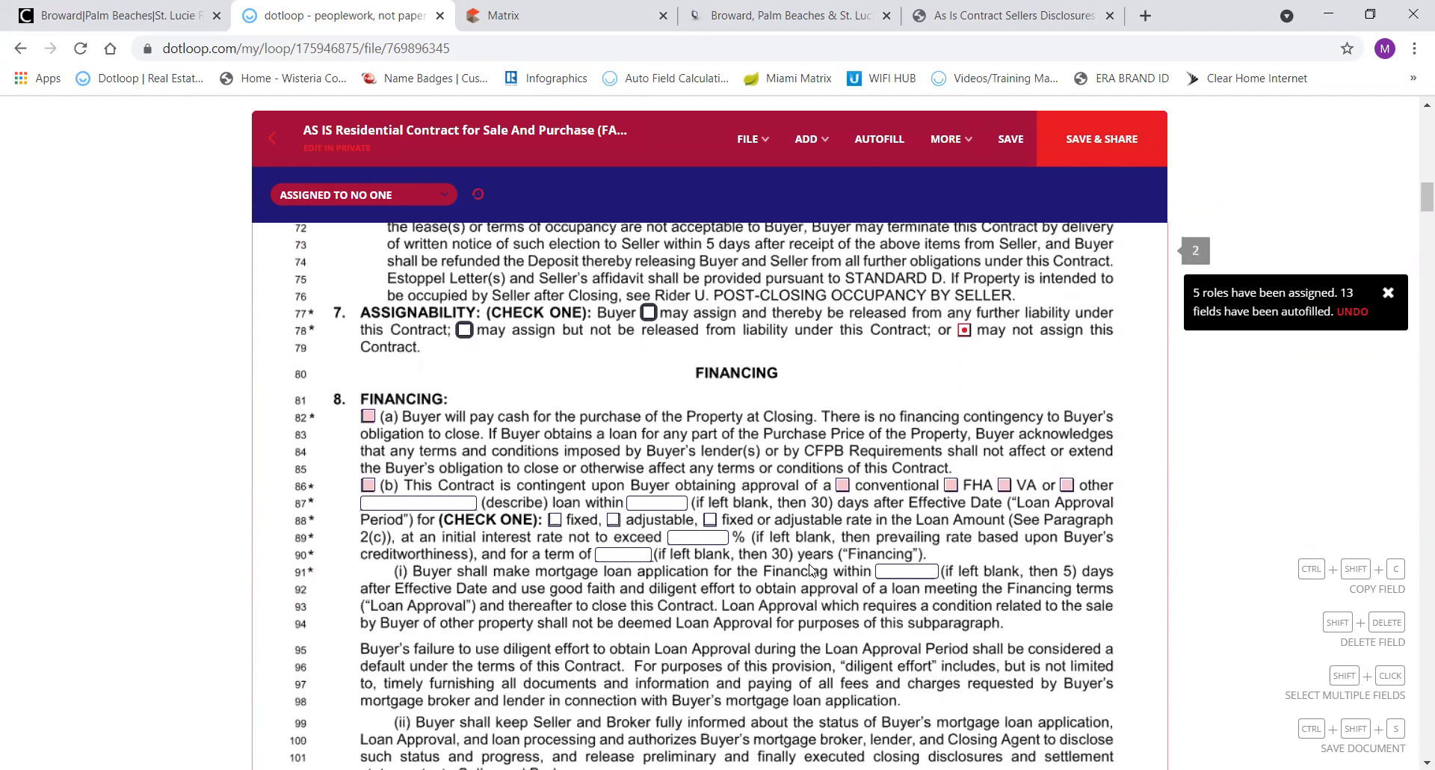
Check 8(b) for a conventional, fixed-rate, 30-year loan with 30-day approval period.
click(368, 485)
click(842, 486)
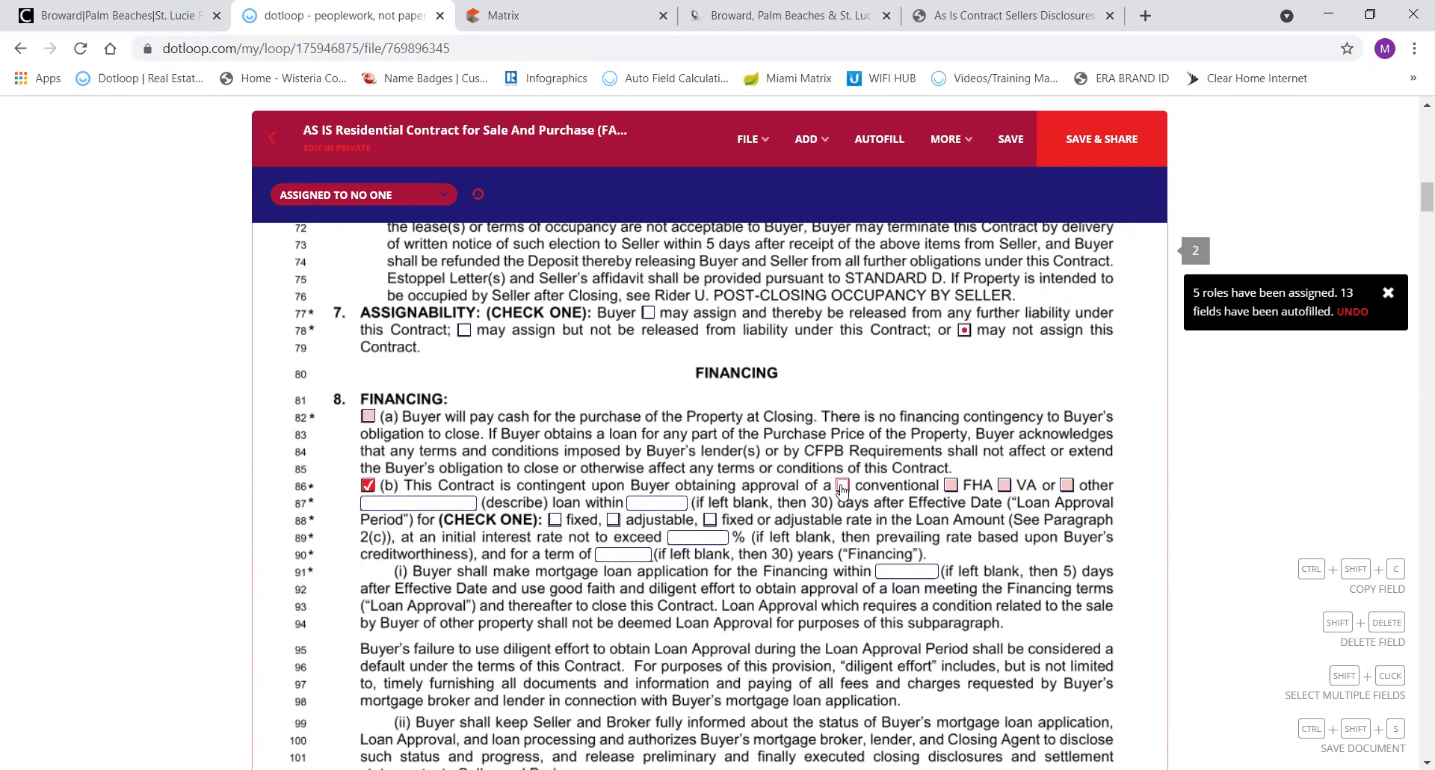
click(641, 498)
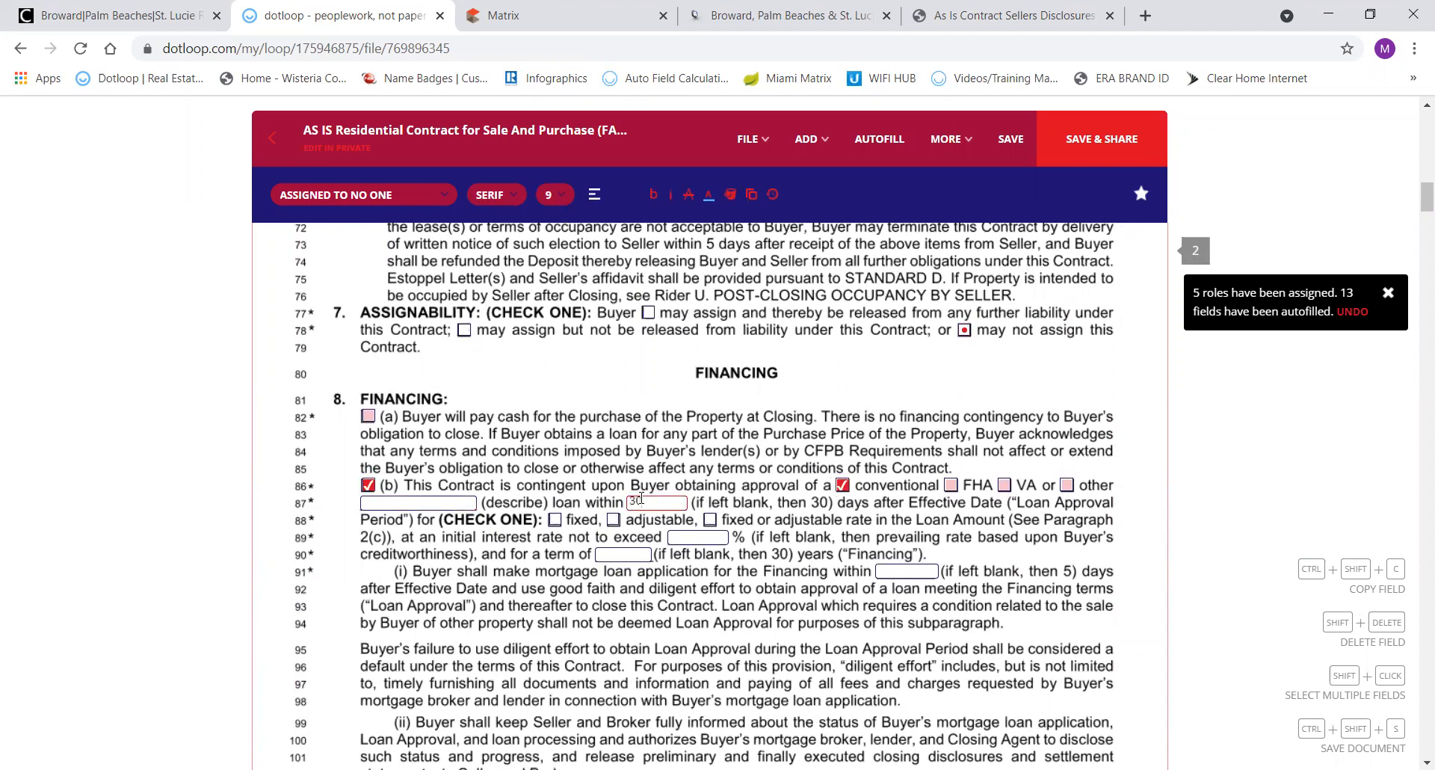
click(555, 522)
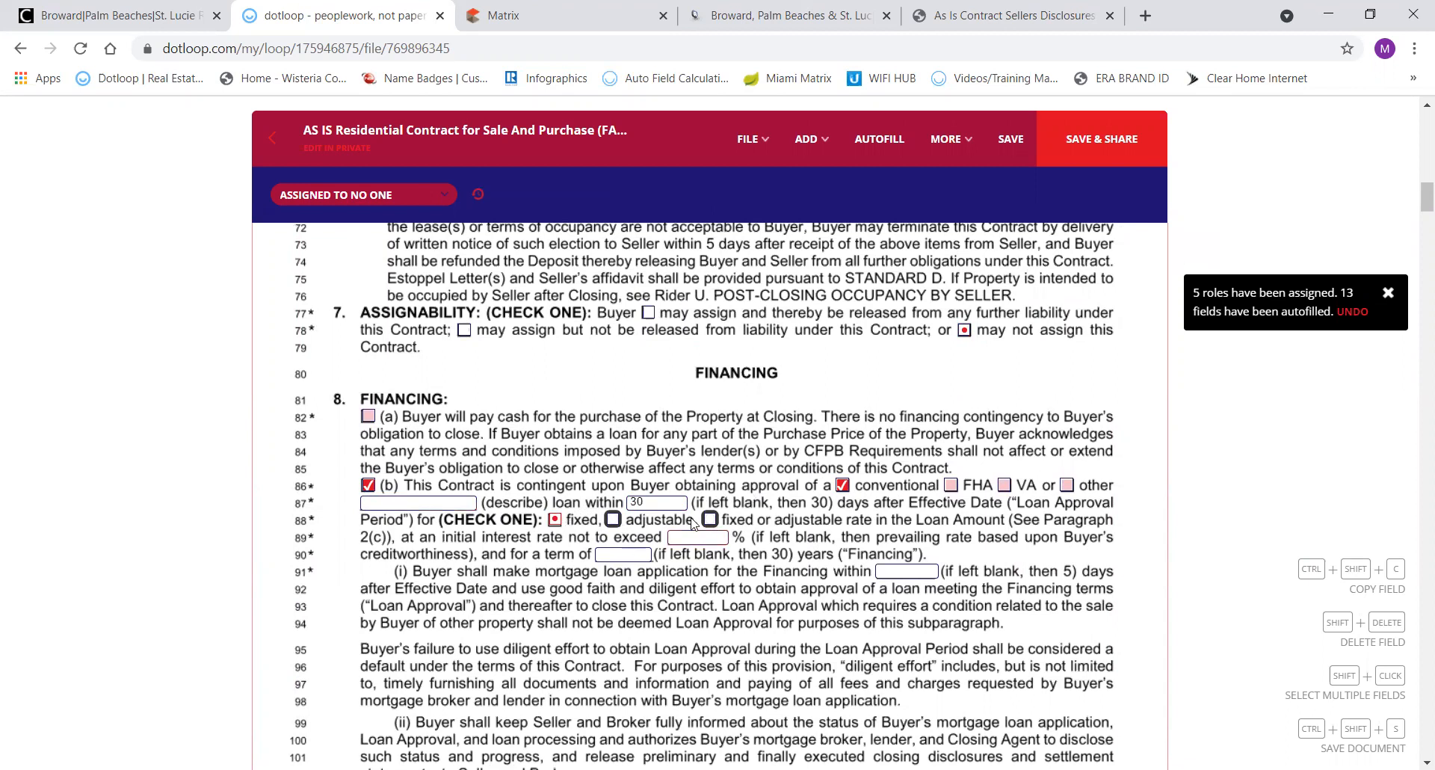
click(622, 557)
text(30)
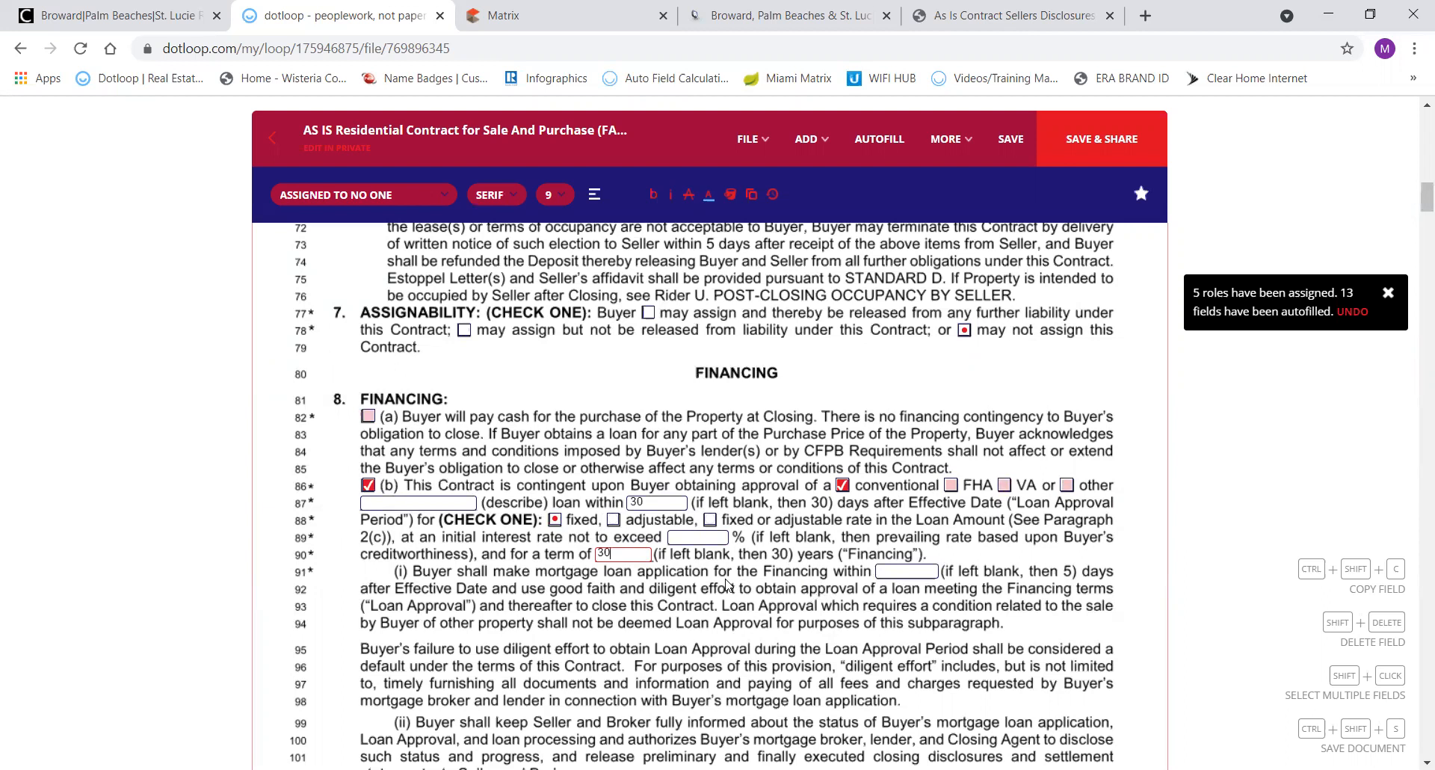
click(895, 572)
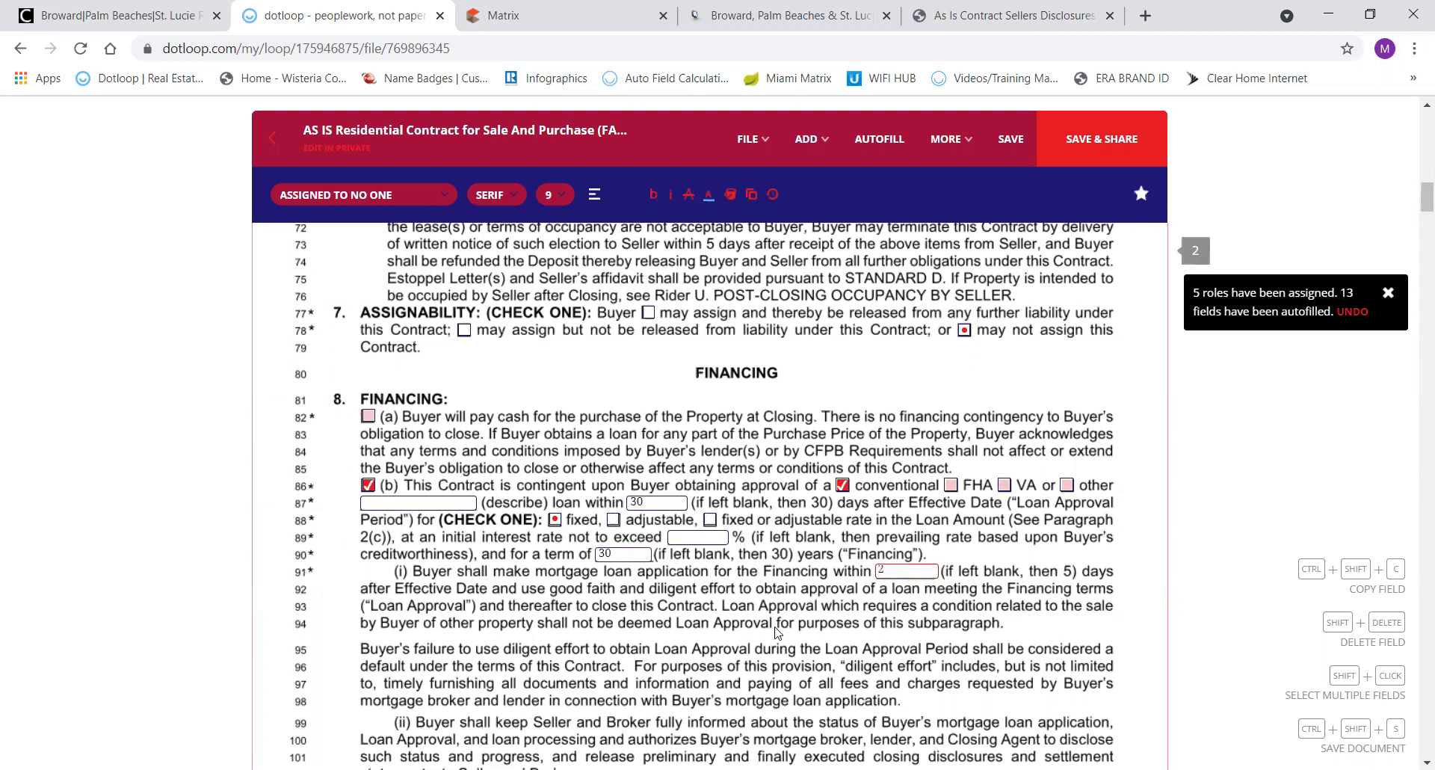
scroll(724, 657, down, 2)
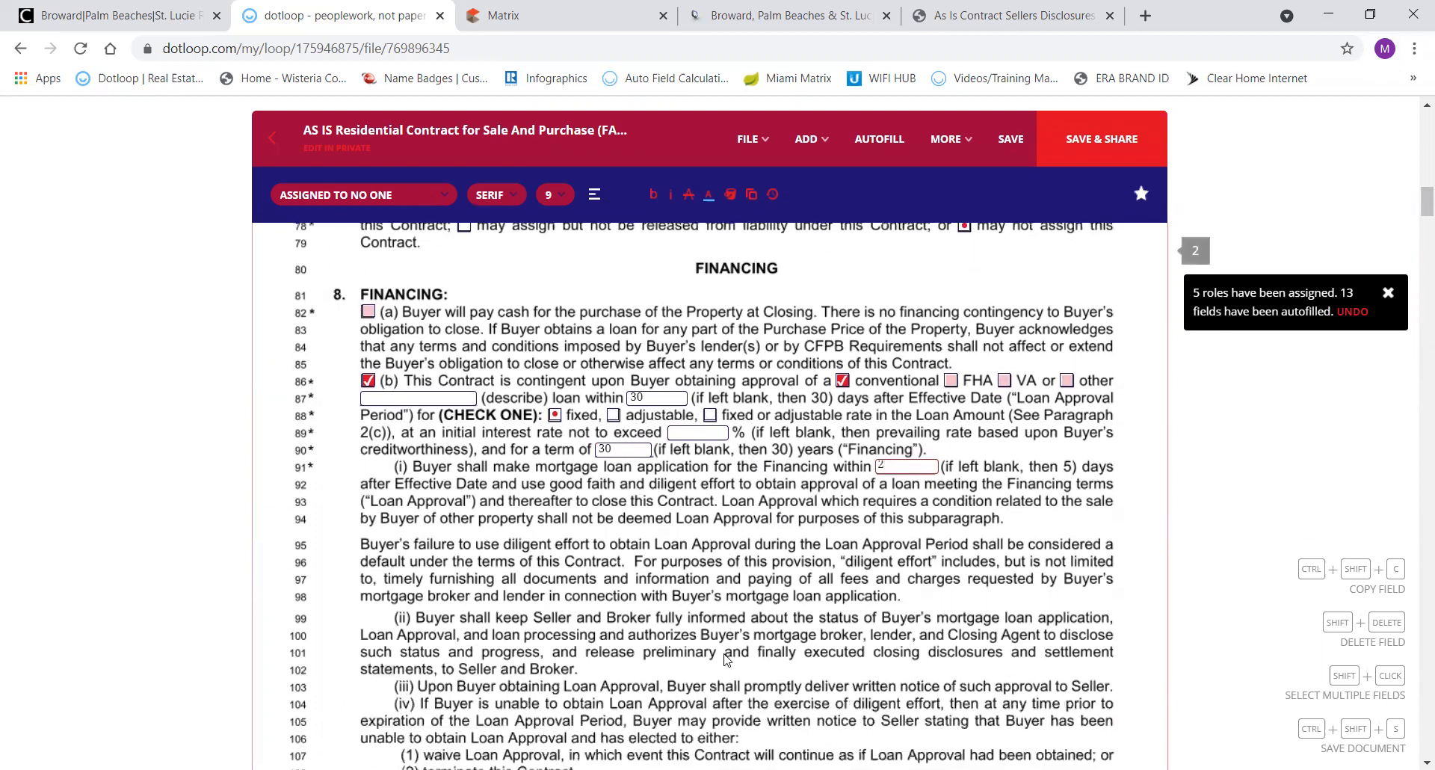
On page 3, check 9(c)(i) so the Seller designates the Closing Agent.
scroll(723, 658, down, 6)
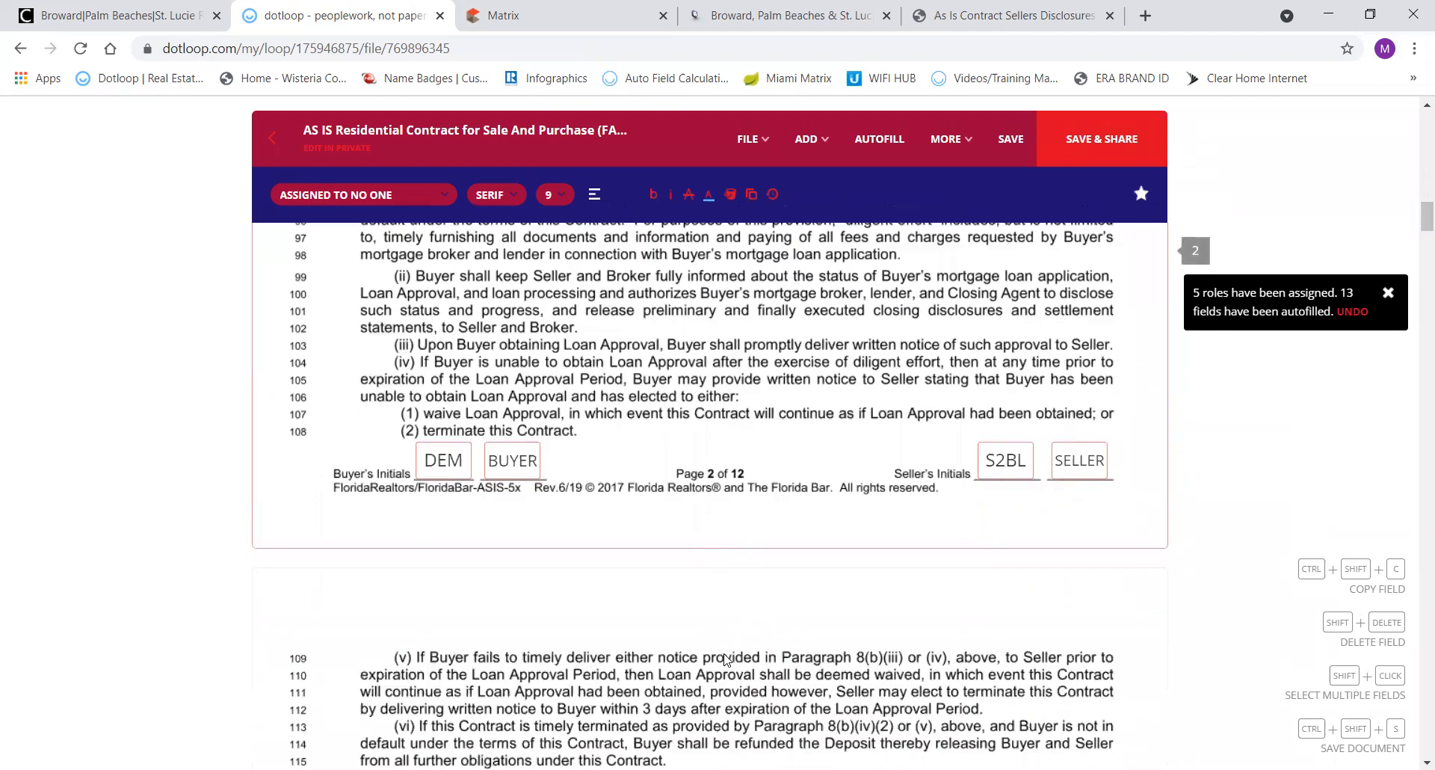
scroll(724, 658, down, 6)
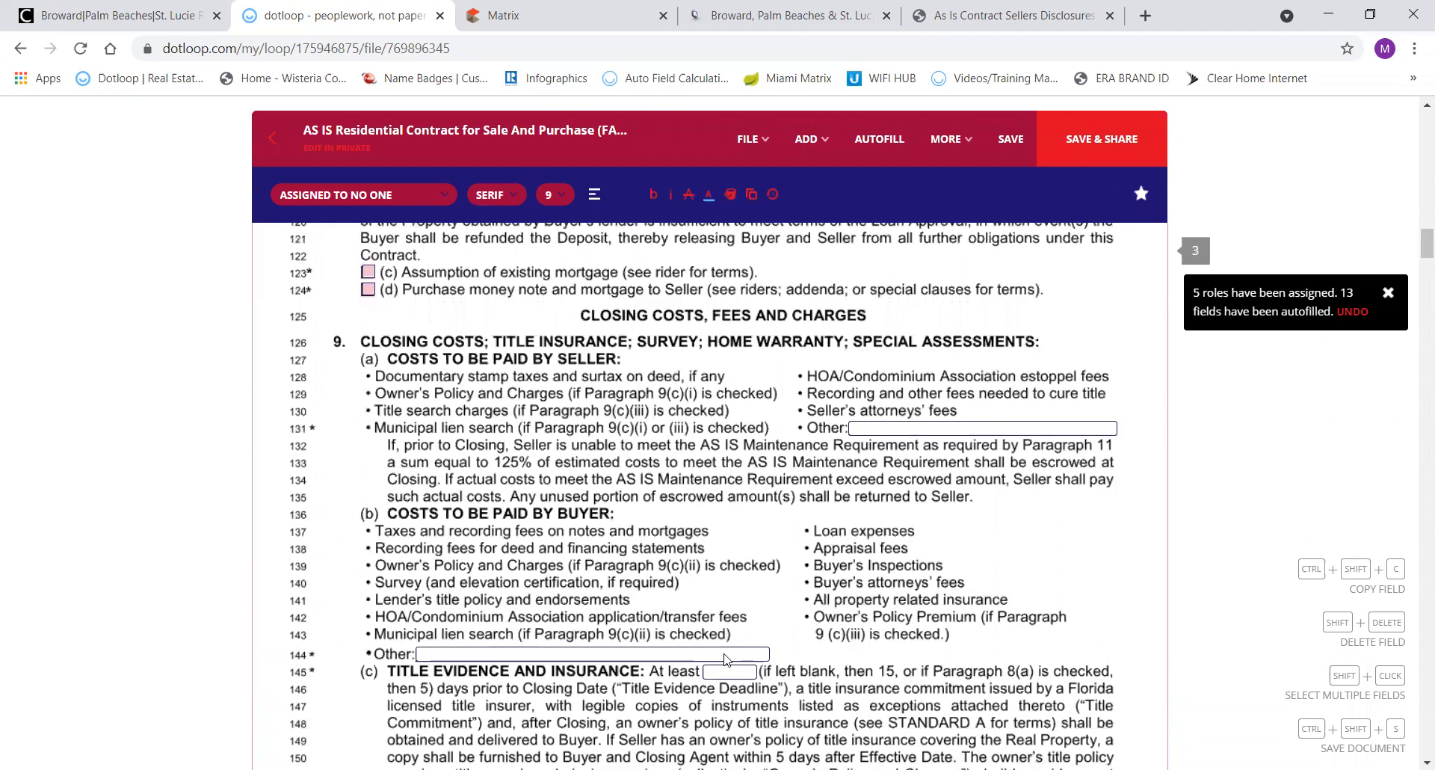
scroll(723, 657, down, 1)
scroll(724, 657, down, 1)
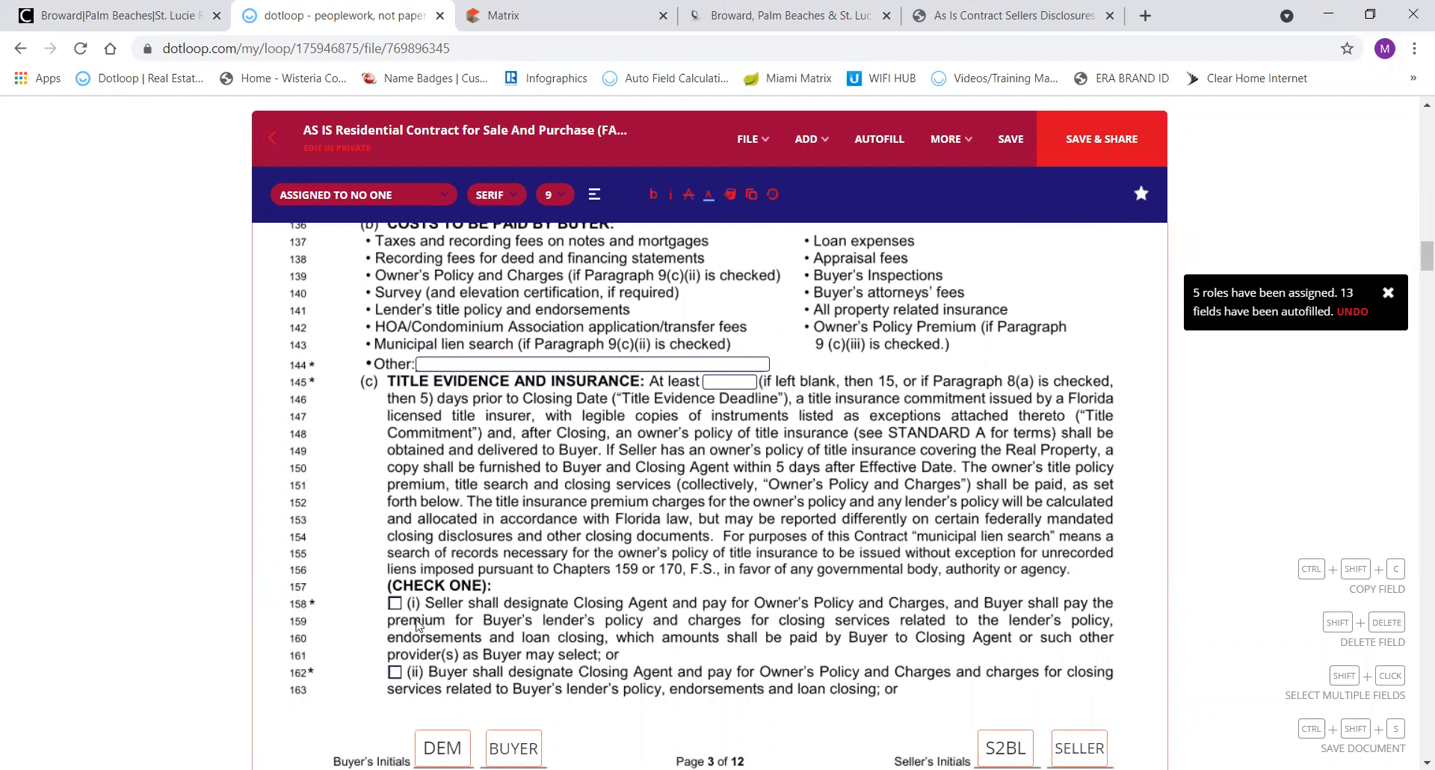
click(394, 603)
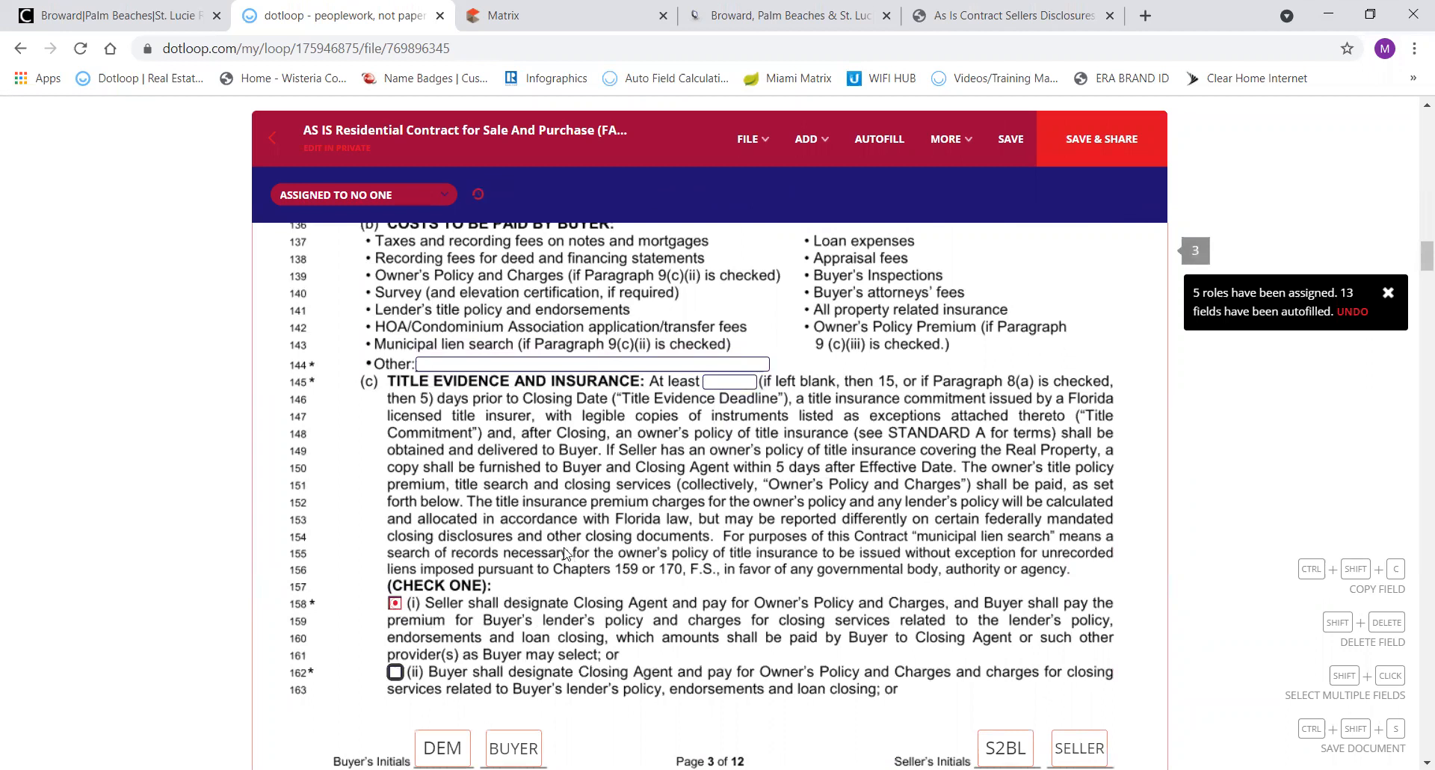
Check N/A under Home Warranty and switch to the seller's disclosures template PDF.
scroll(689, 507, down, 5)
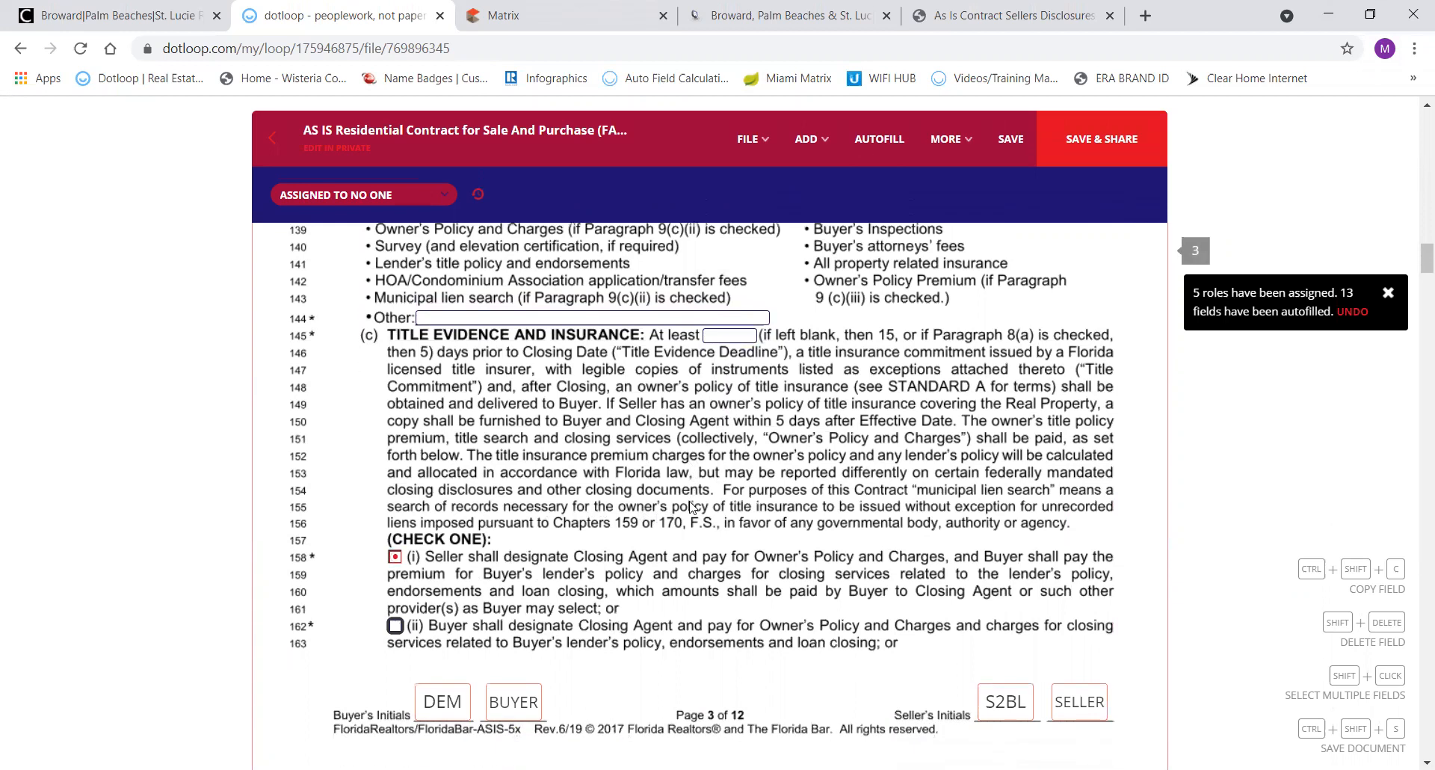
scroll(689, 507, down, 2)
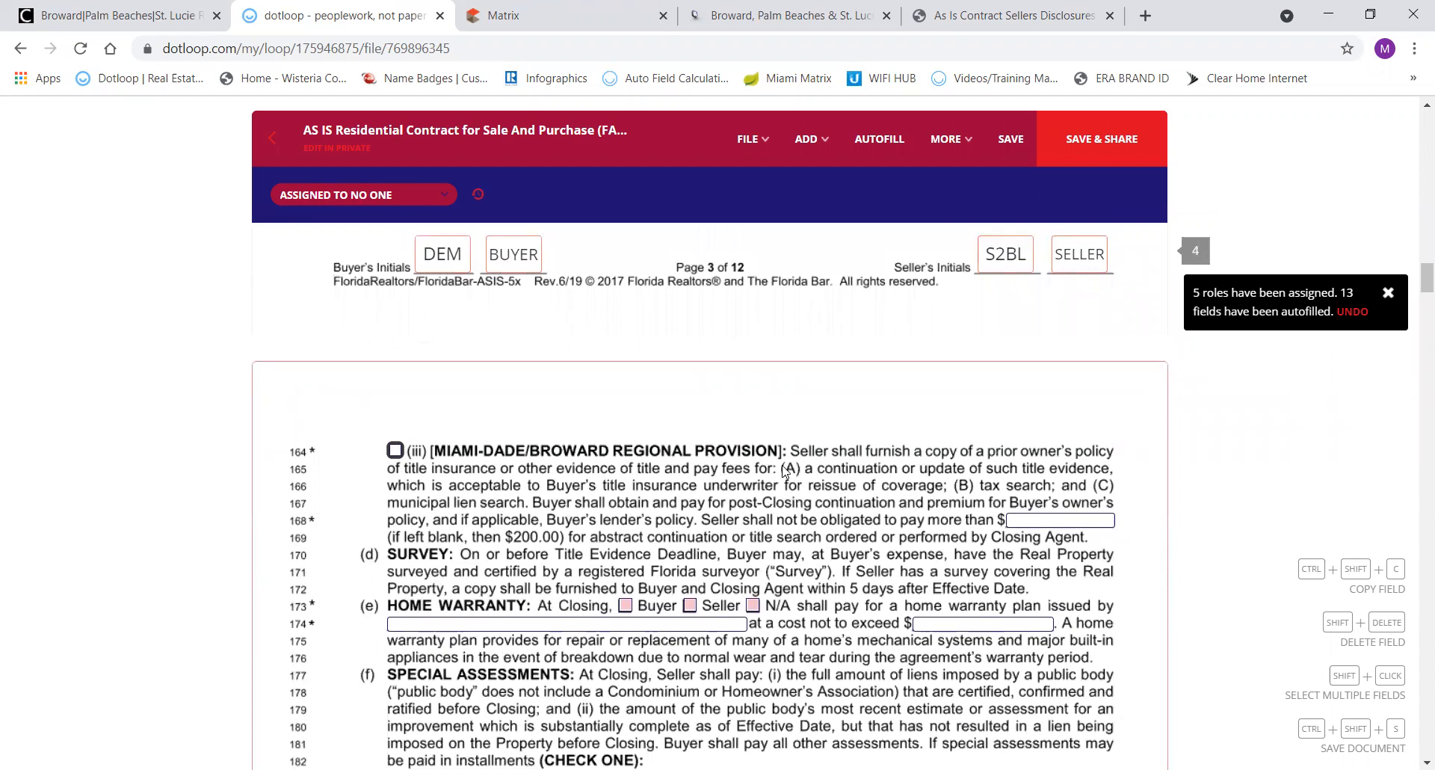
scroll(783, 471, down, 1)
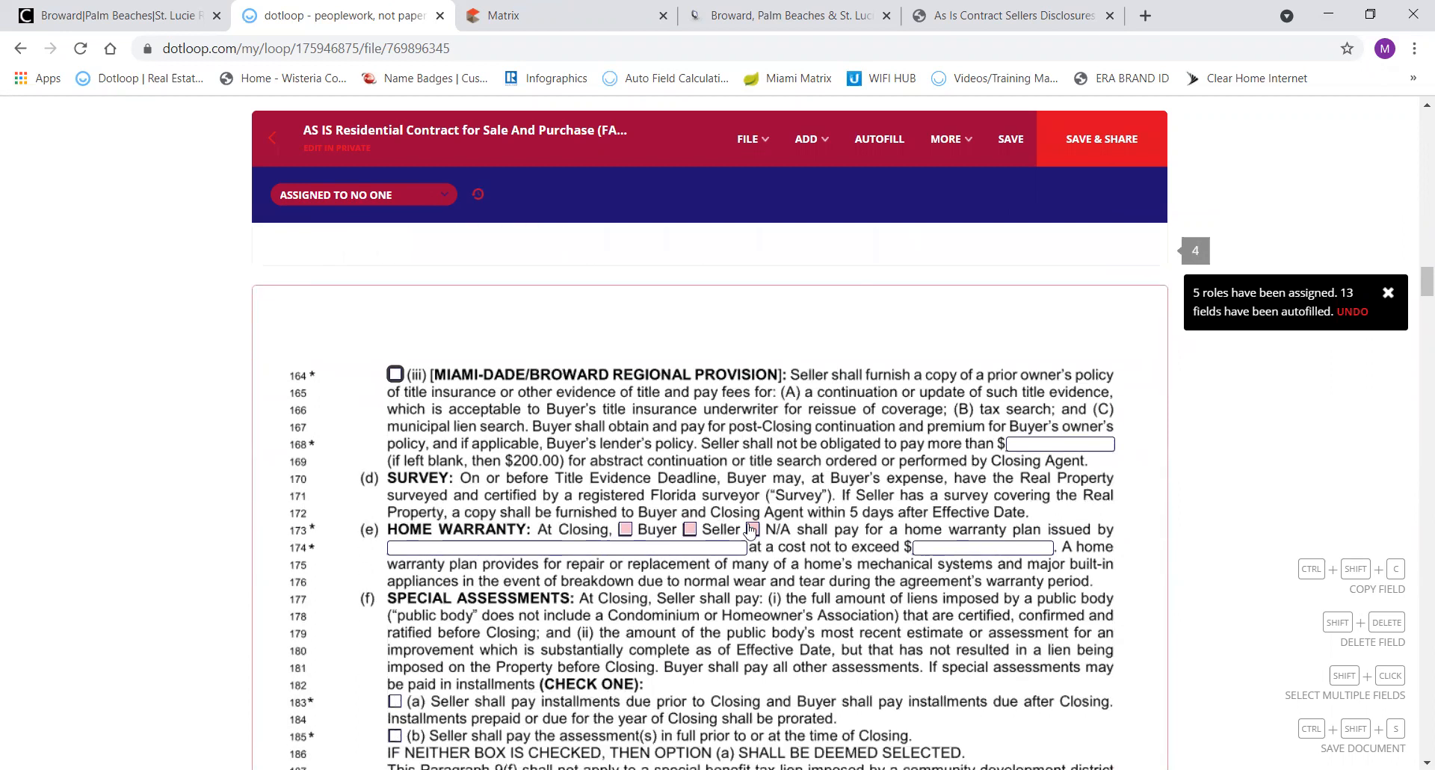
click(752, 529)
click(993, 15)
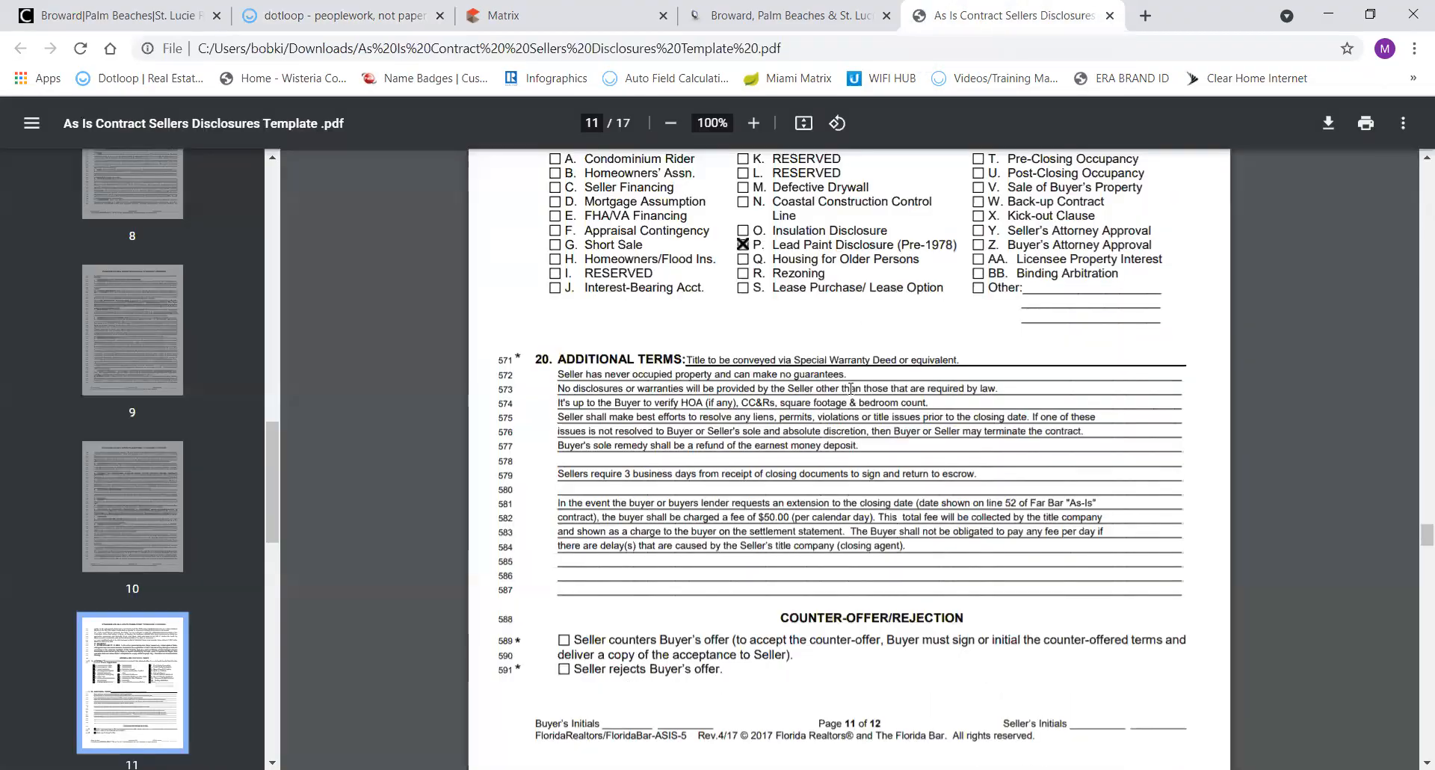
Check the template's marked closing-cost, home-warranty and assessment boxes on pages 3–4, then return to dotloop.
scroll(850, 388, up, 20)
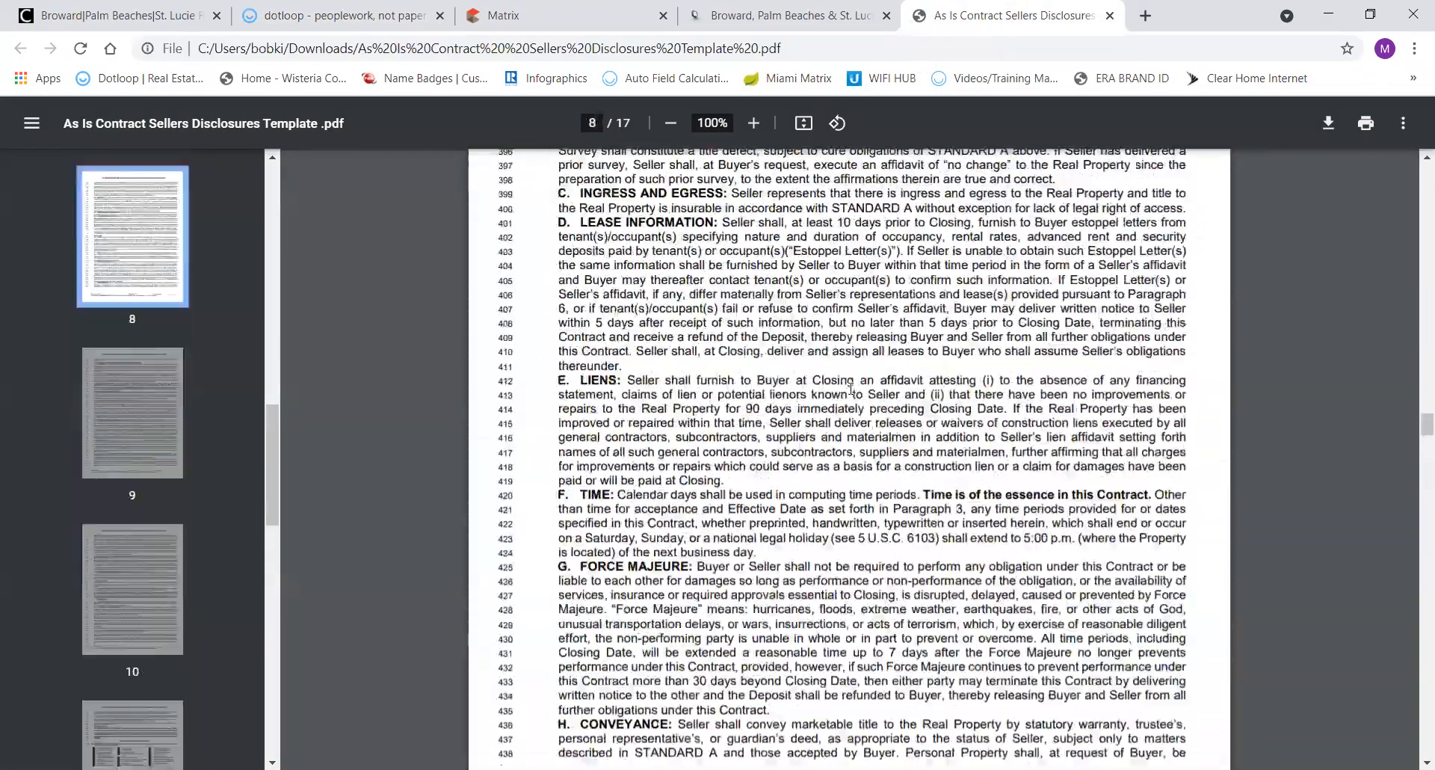
scroll(851, 387, up, 20)
scroll(851, 388, up, 12)
scroll(850, 387, up, 8)
scroll(851, 388, up, 3)
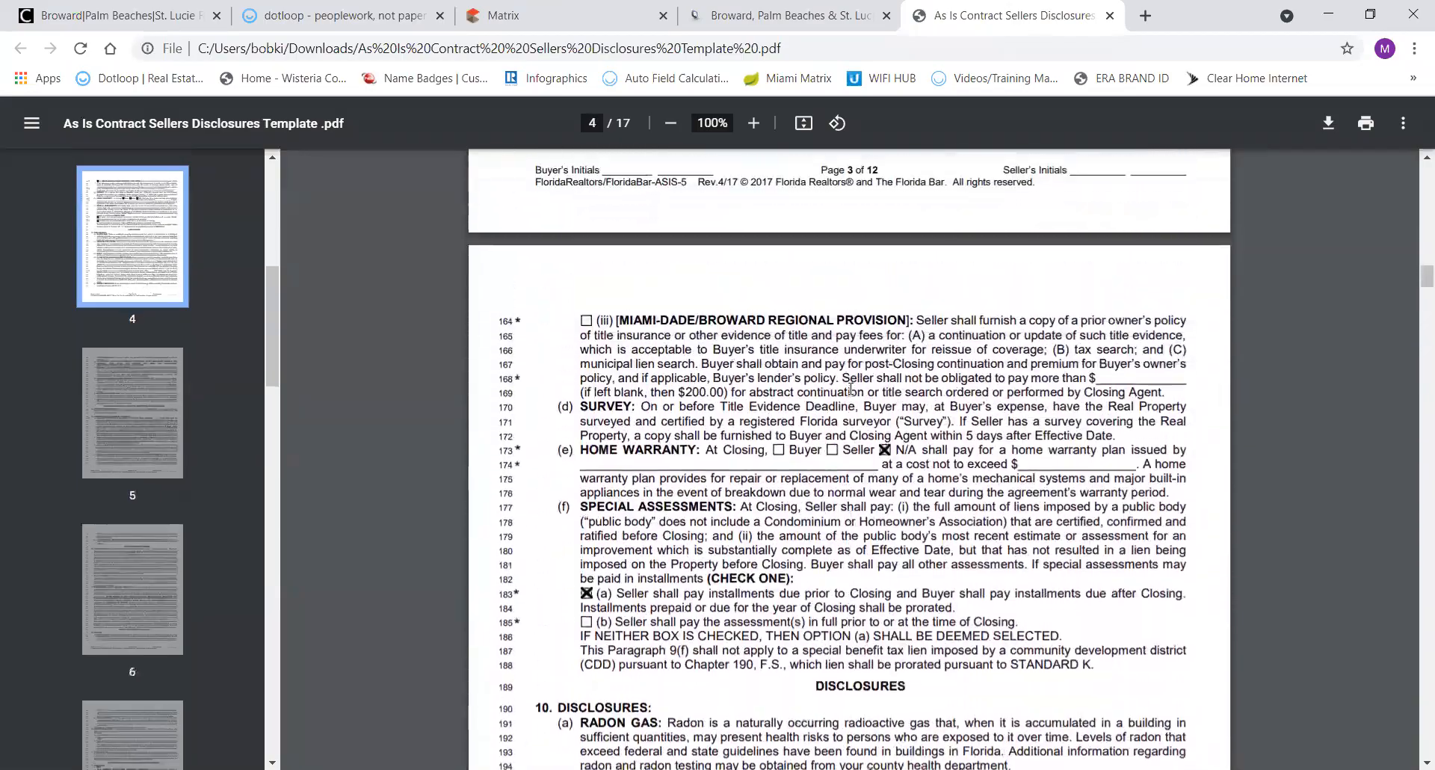
scroll(851, 388, up, 3)
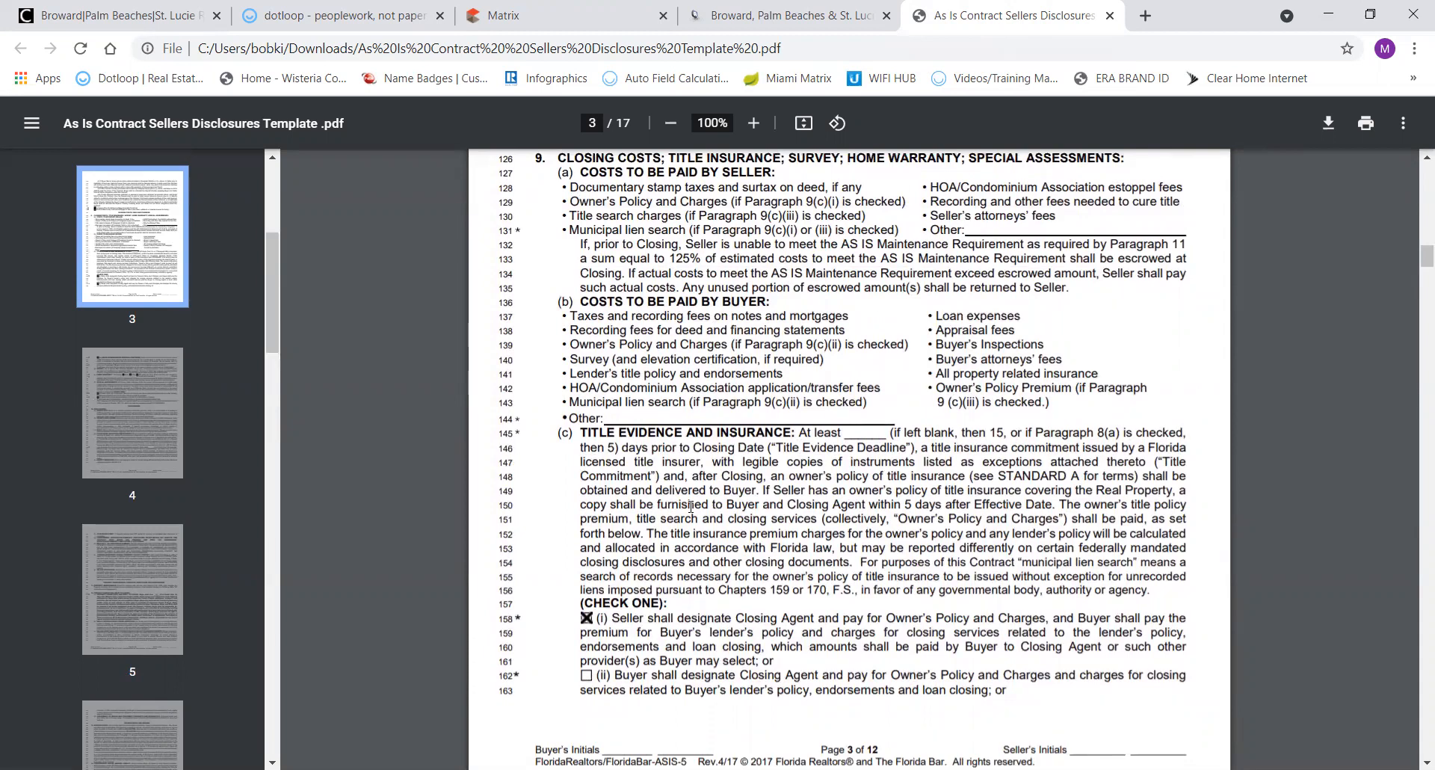
scroll(690, 507, down, 2)
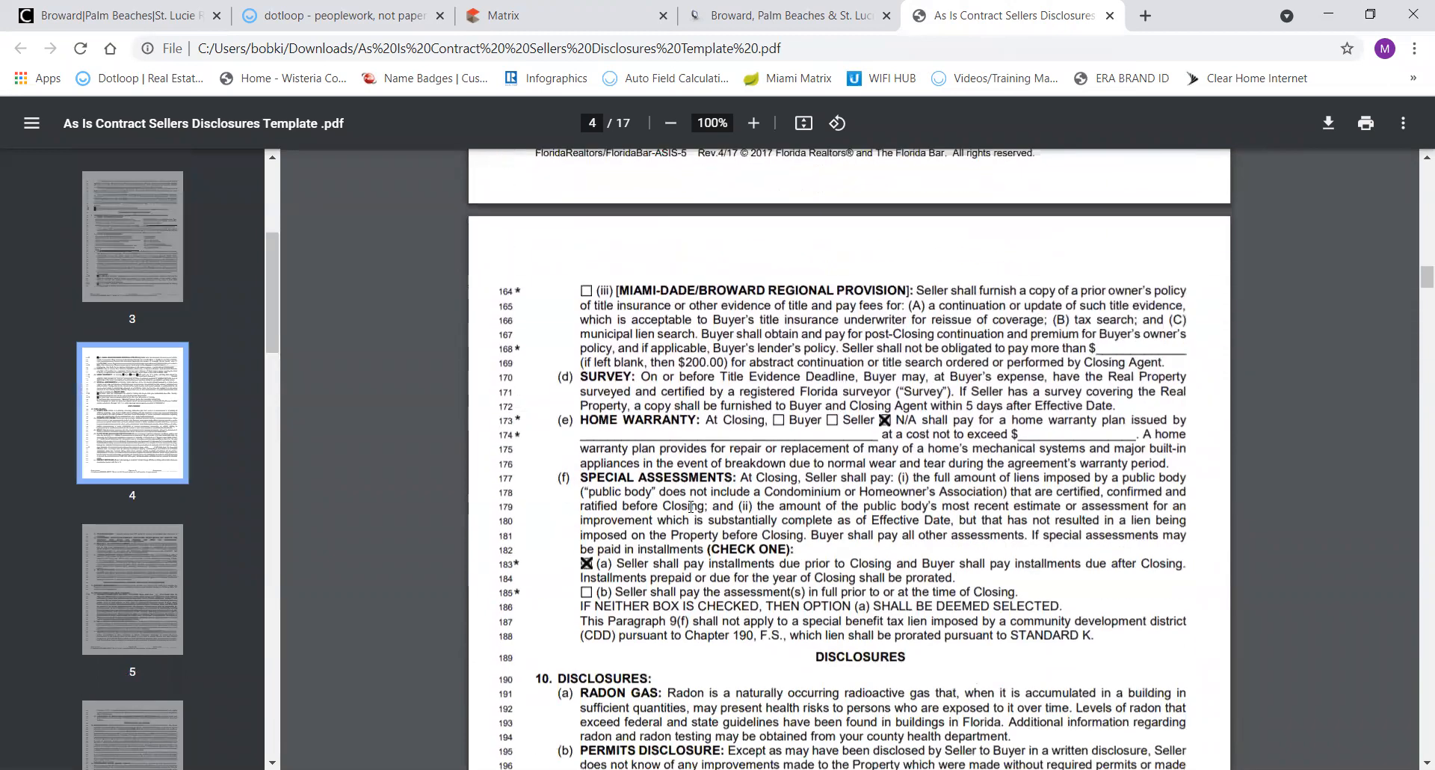
scroll(691, 507, down, 4)
scroll(690, 506, down, 10)
scroll(691, 506, down, 8)
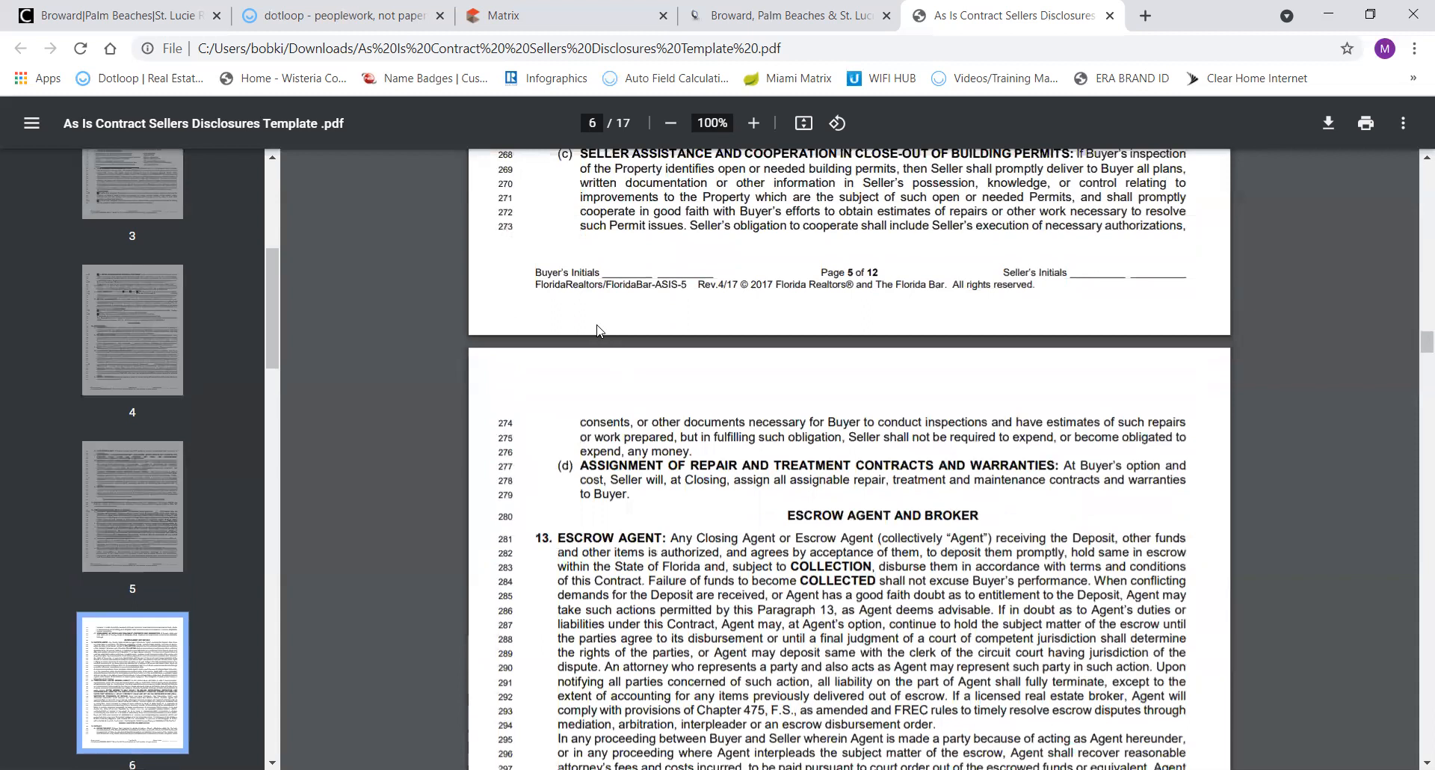
click(349, 22)
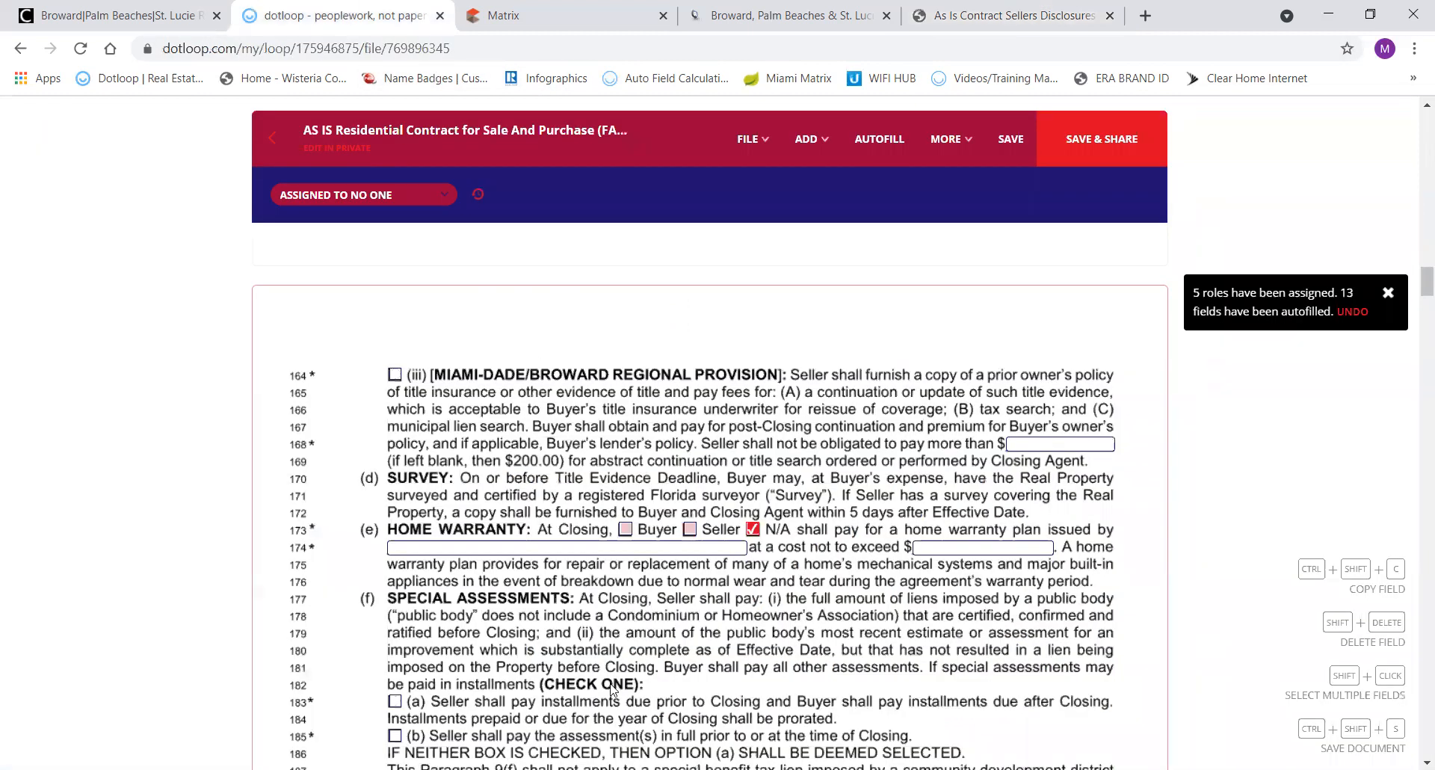
Check 9(f)(a) so the Seller pays special assessment installments due before closing.
scroll(611, 689, down, 4)
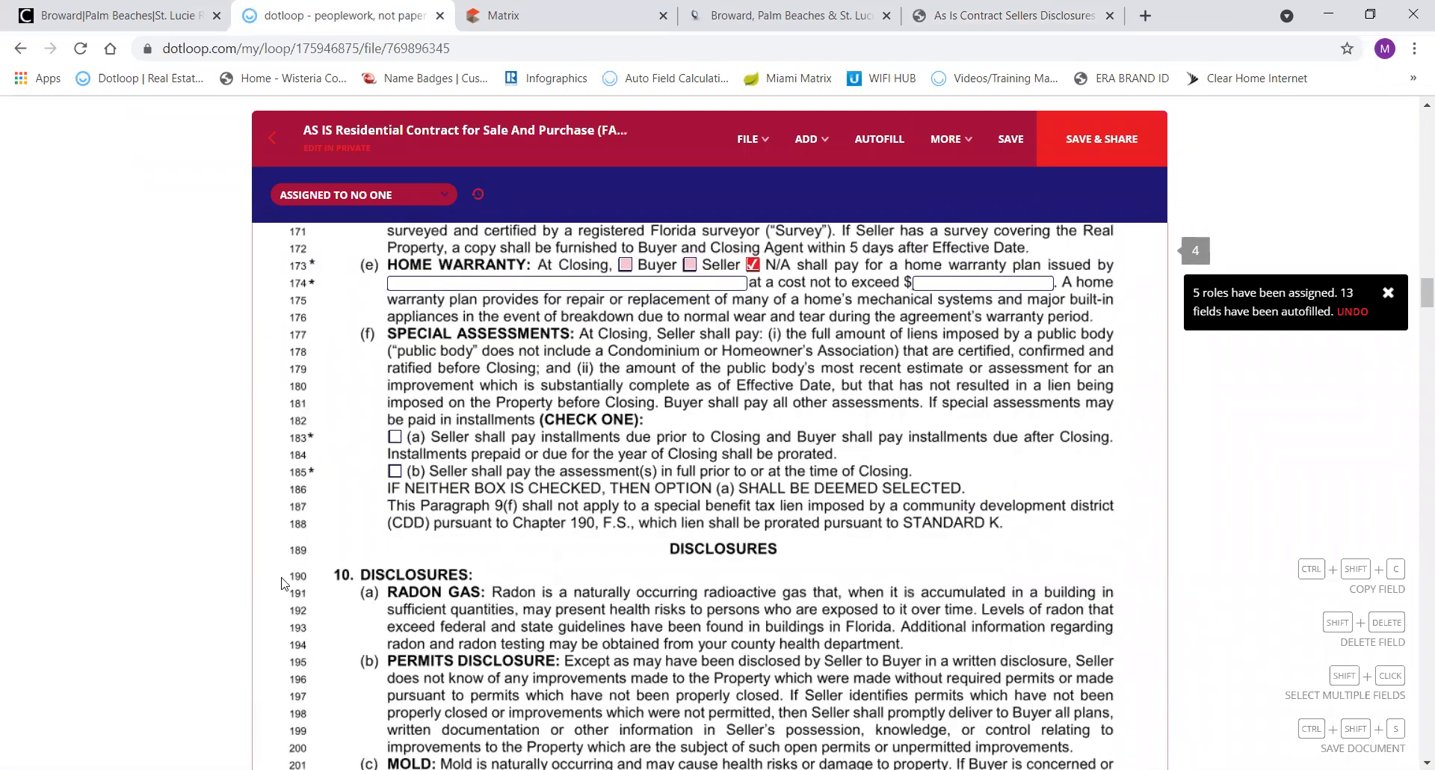
click(394, 437)
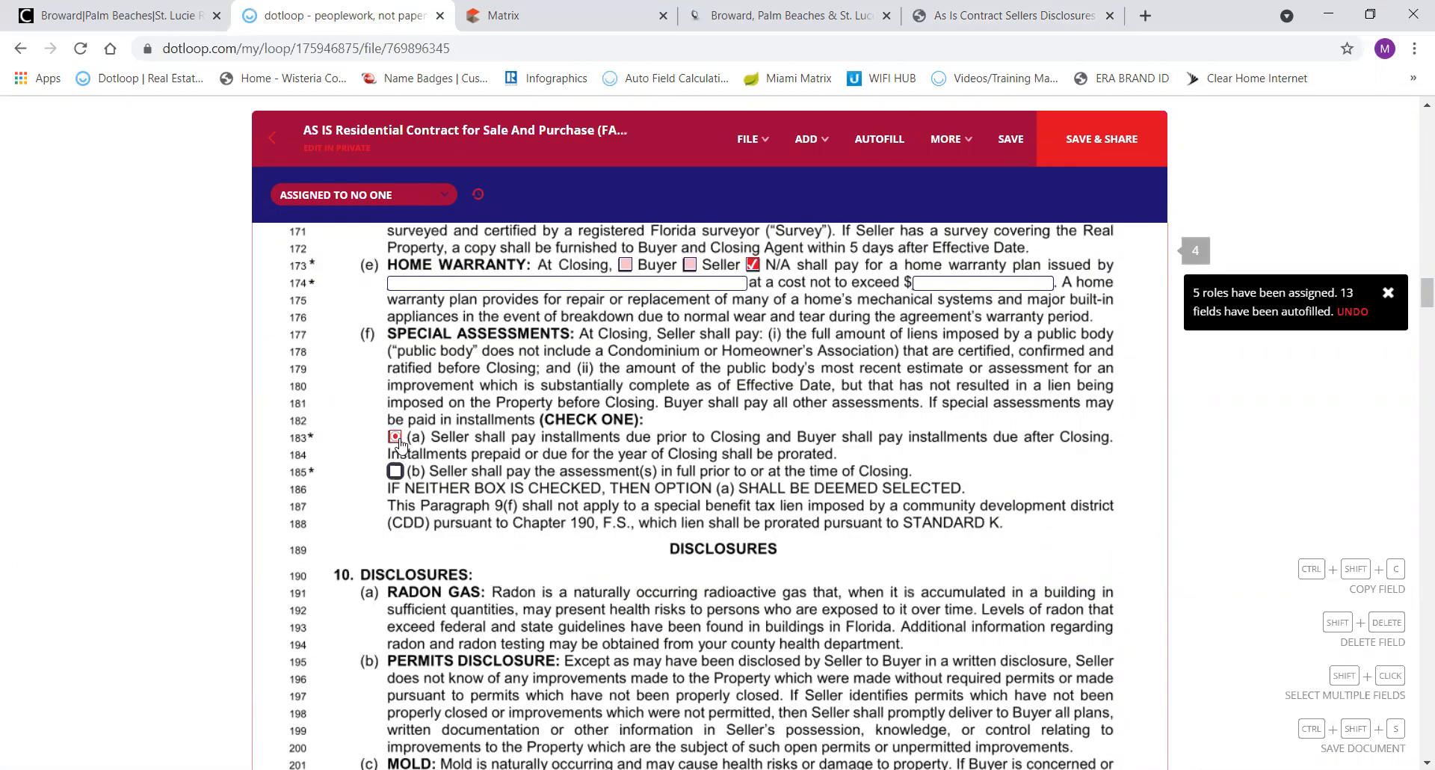
scroll(532, 565, down, 7)
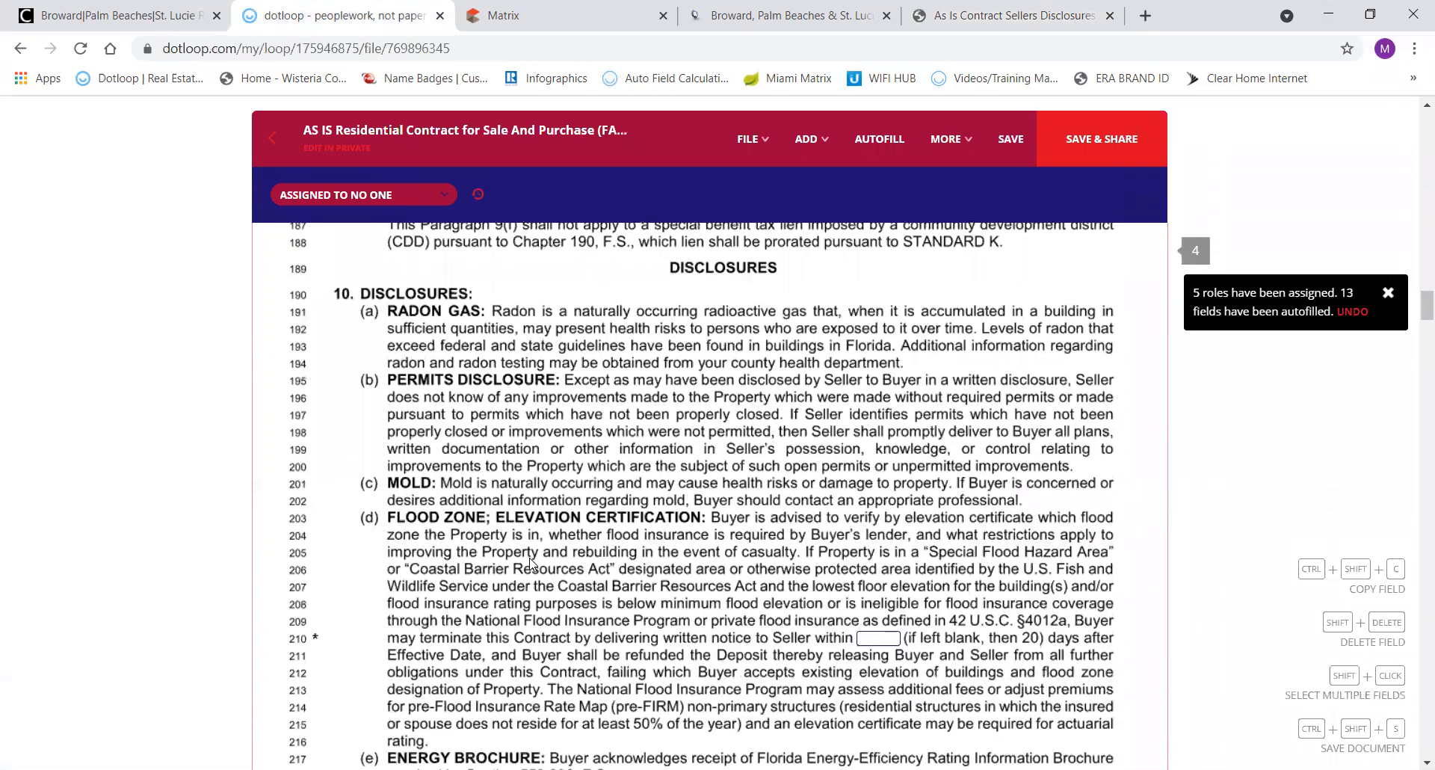
scroll(532, 565, down, 10)
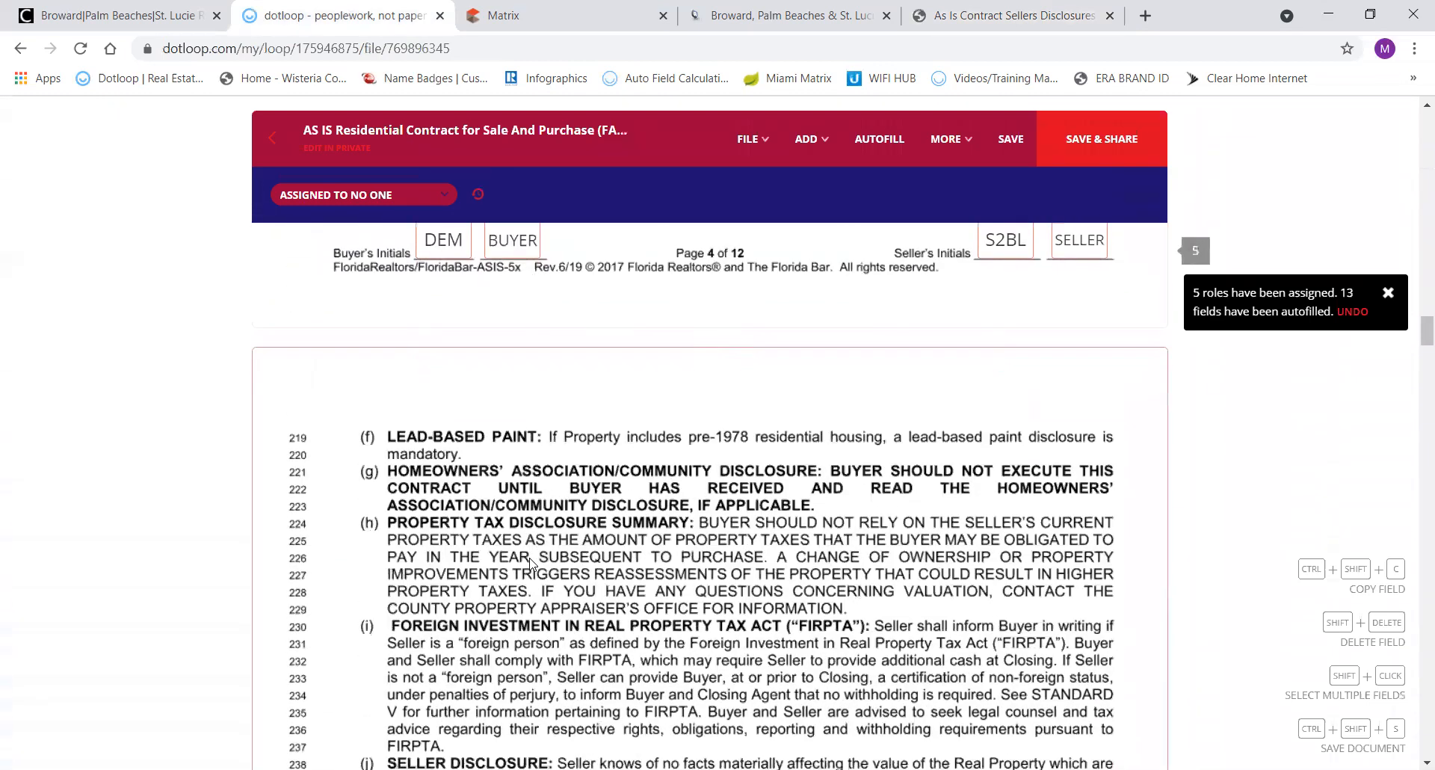
scroll(532, 564, down, 2)
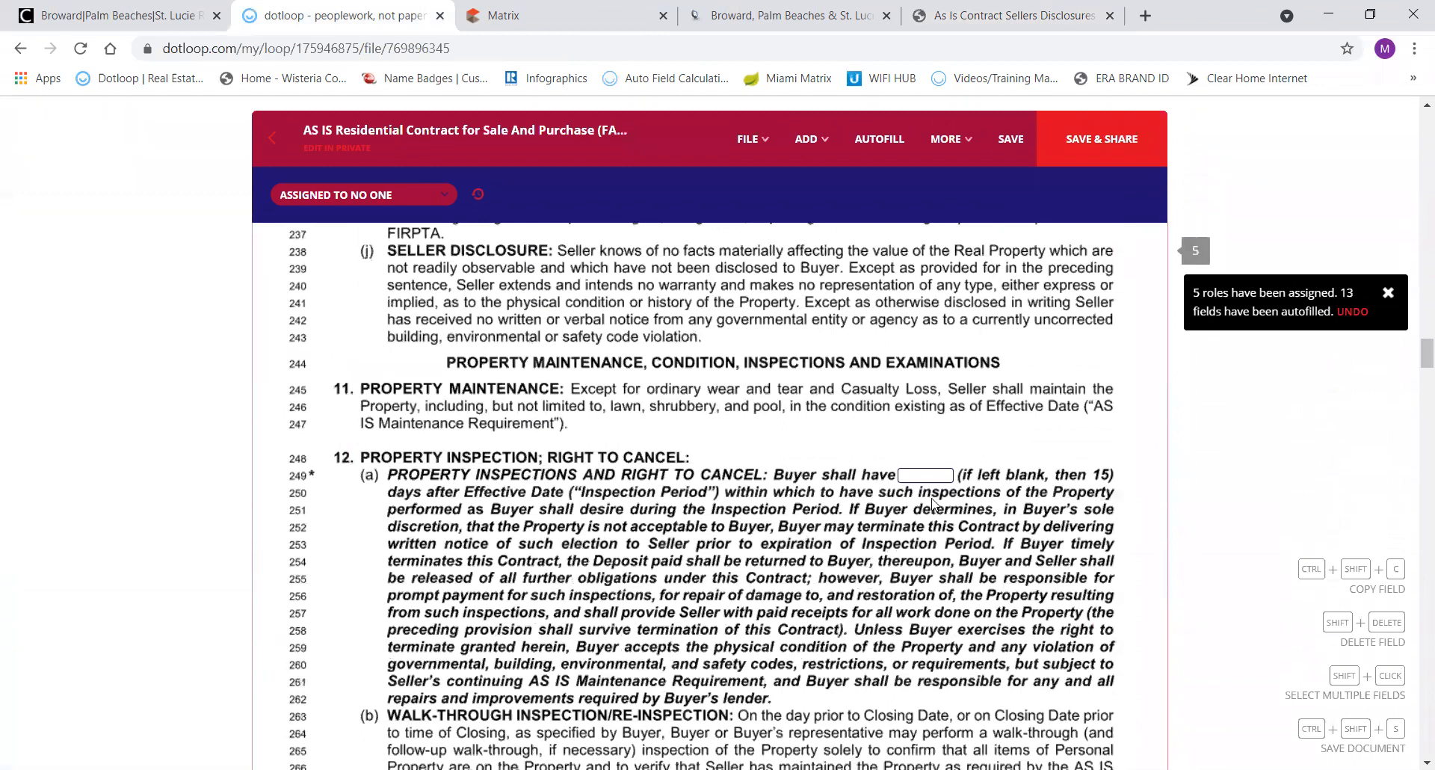
Select the line 249 inspection period field and move down to paragraph 19 Addenda.
click(924, 468)
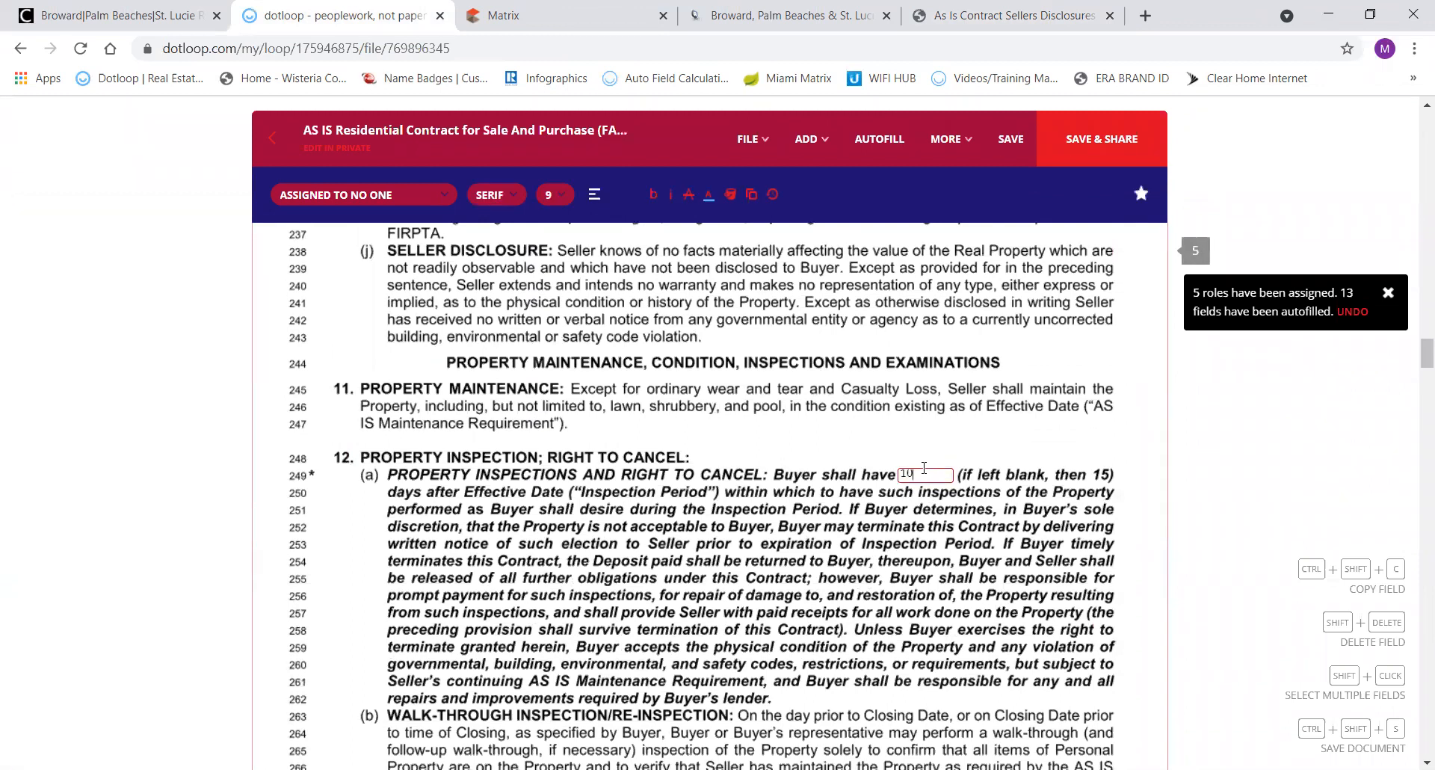
scroll(799, 537, up, 8)
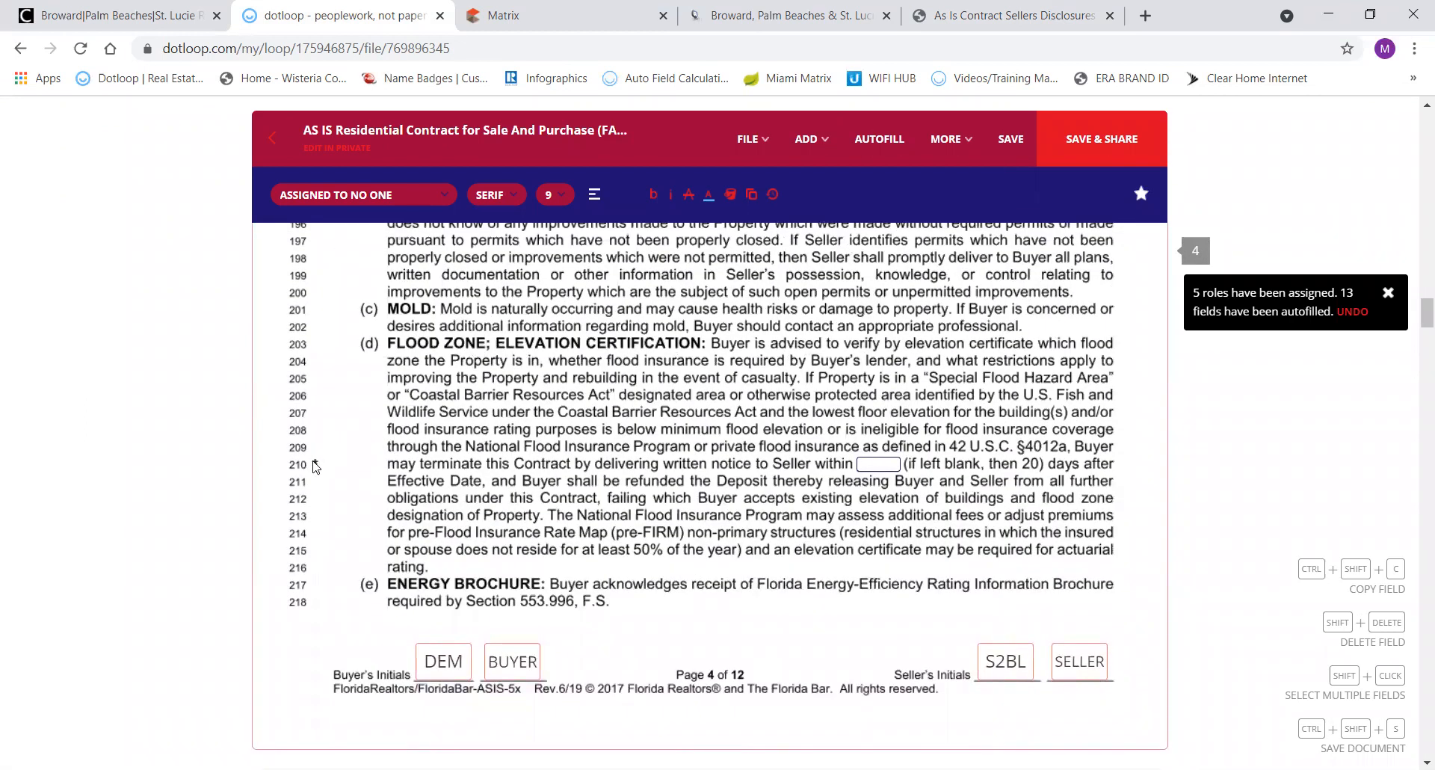
scroll(579, 345, up, 3)
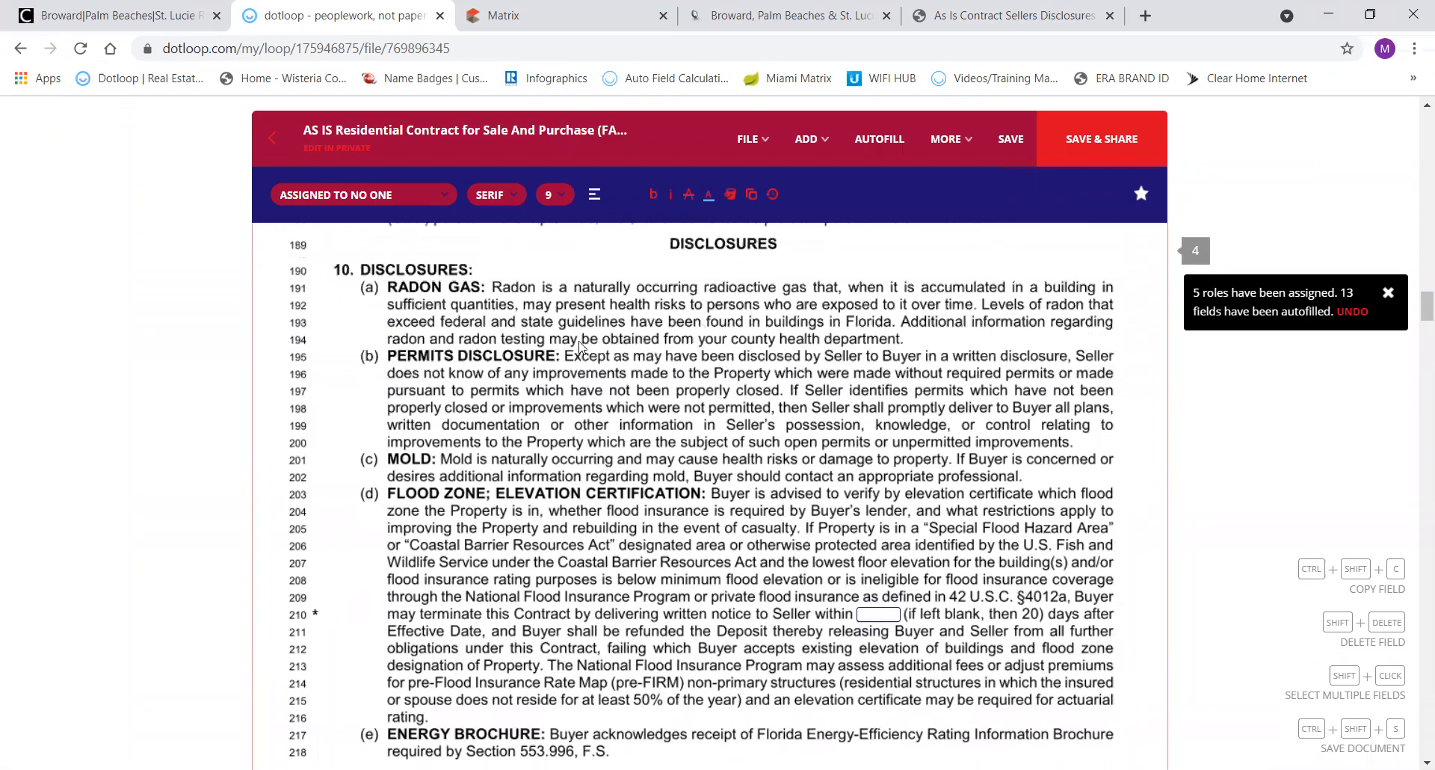
scroll(579, 345, down, 15)
scroll(579, 345, down, 12)
scroll(579, 345, down, 20)
scroll(582, 346, down, 20)
scroll(582, 346, down, 15)
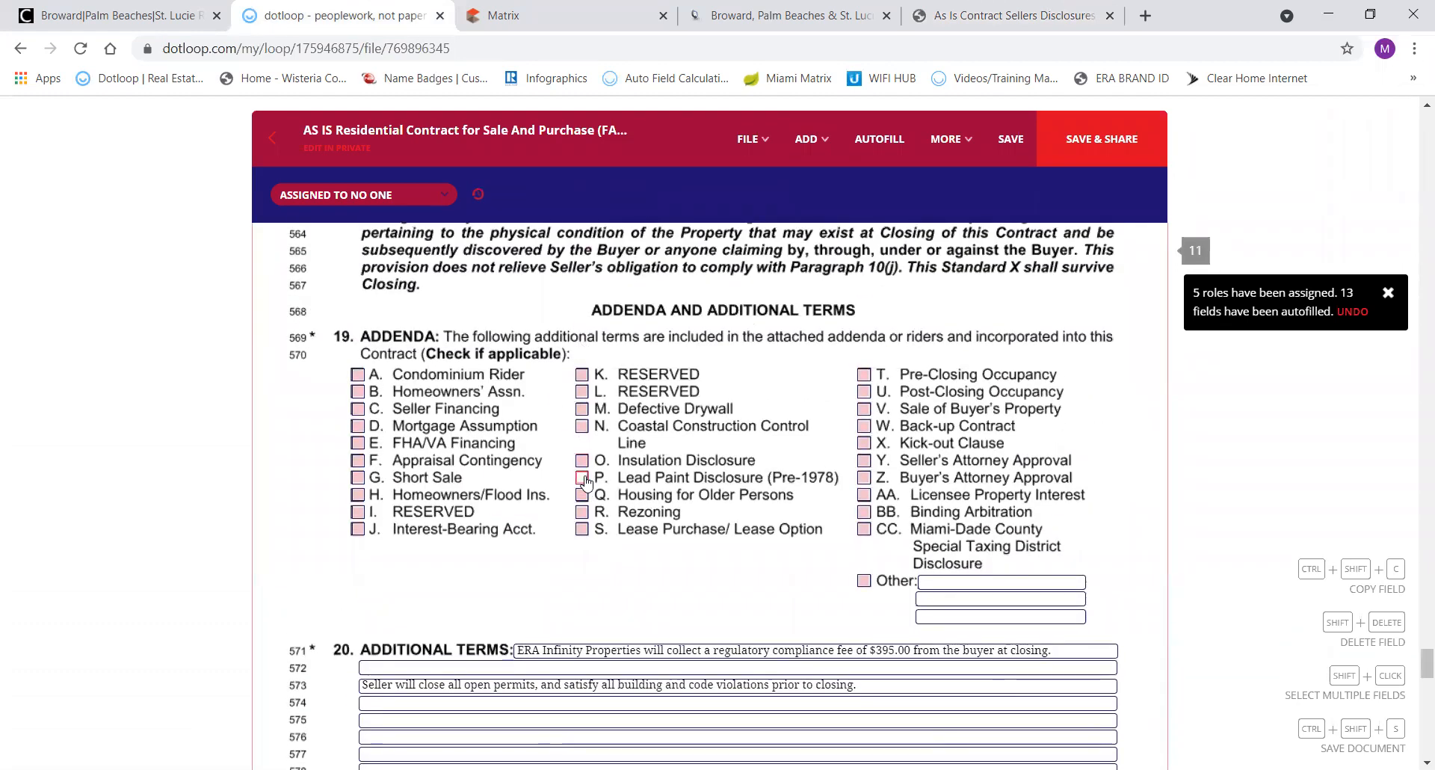
Read through the AS IS contract's additional terms and broker fields down to the Page 12 of 12 footer.
scroll(572, 560, down, 2)
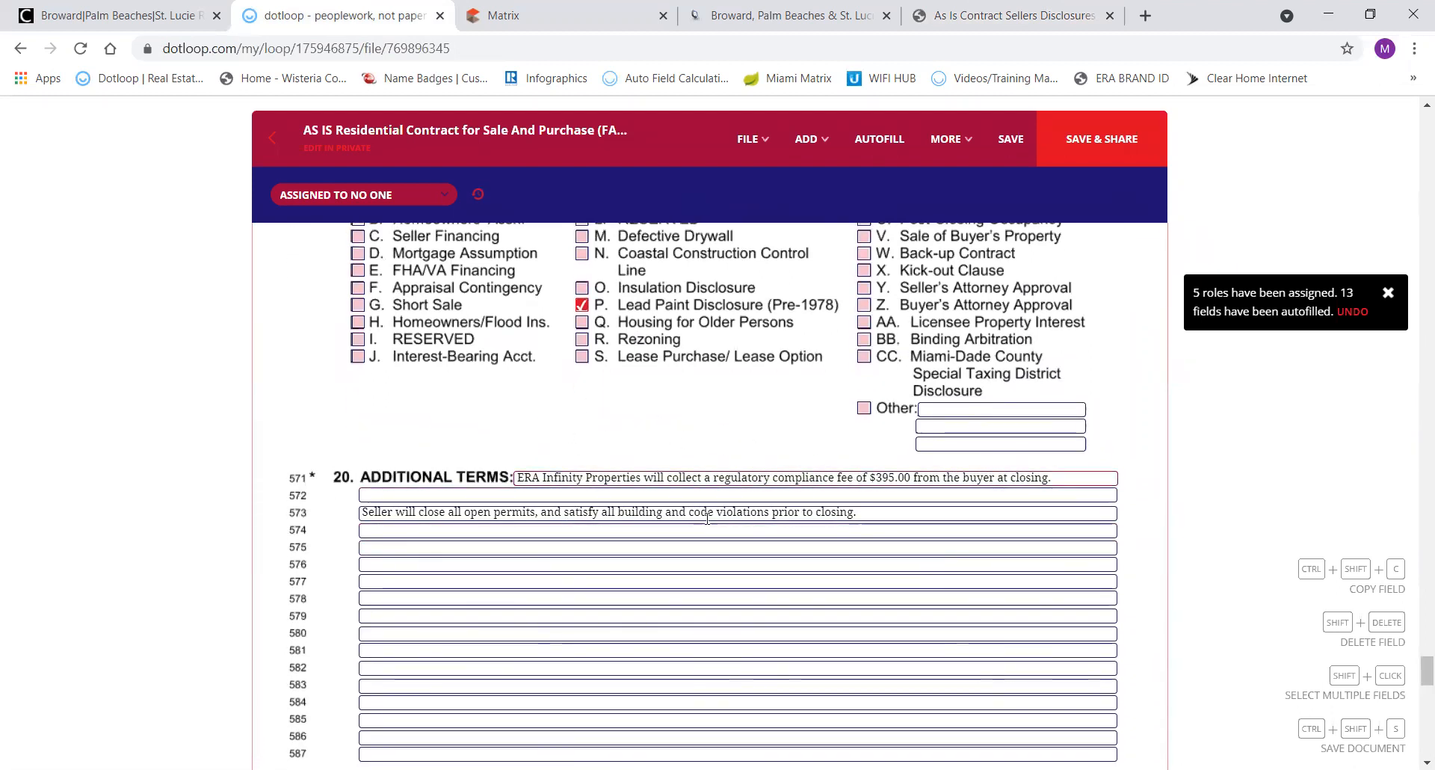
click(739, 640)
scroll(714, 645, down, 4)
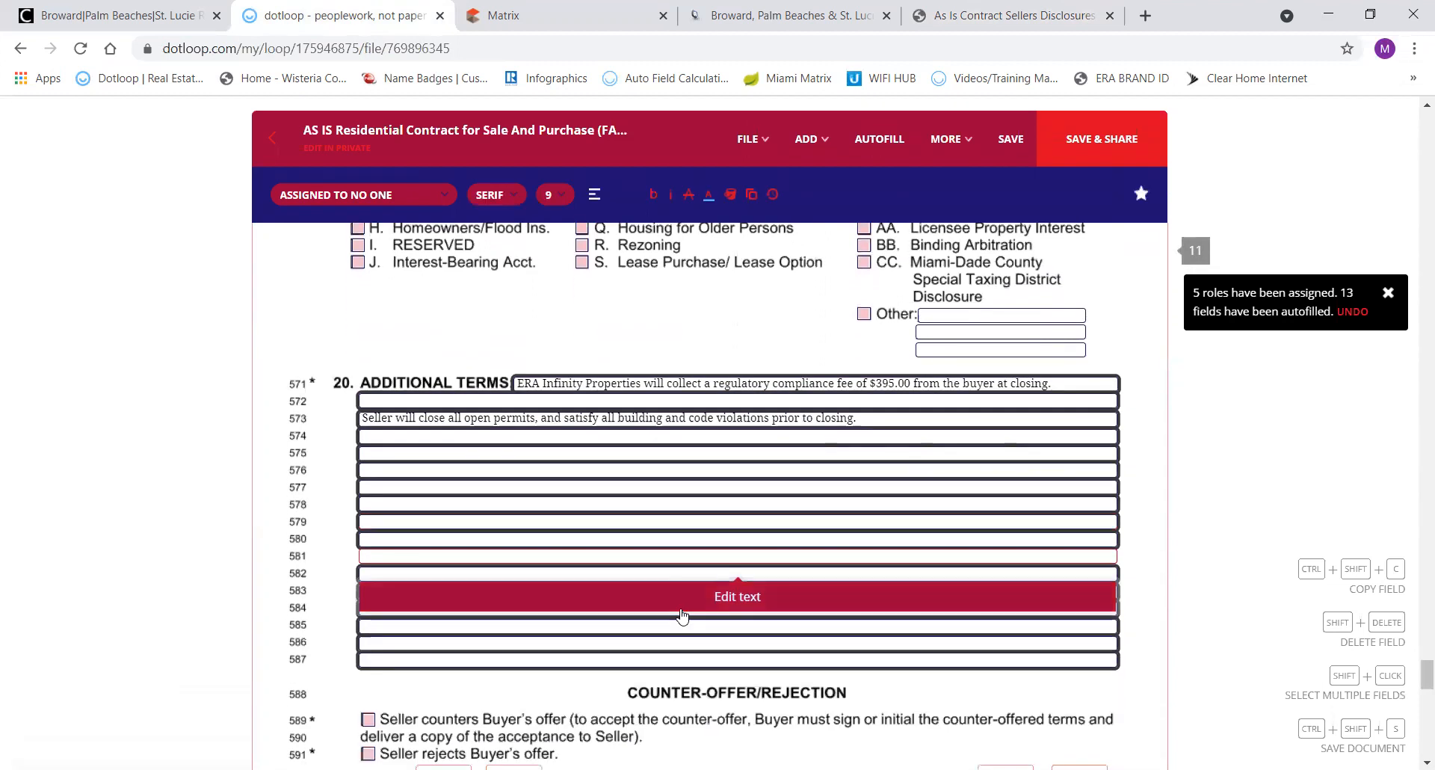
scroll(681, 614, down, 6)
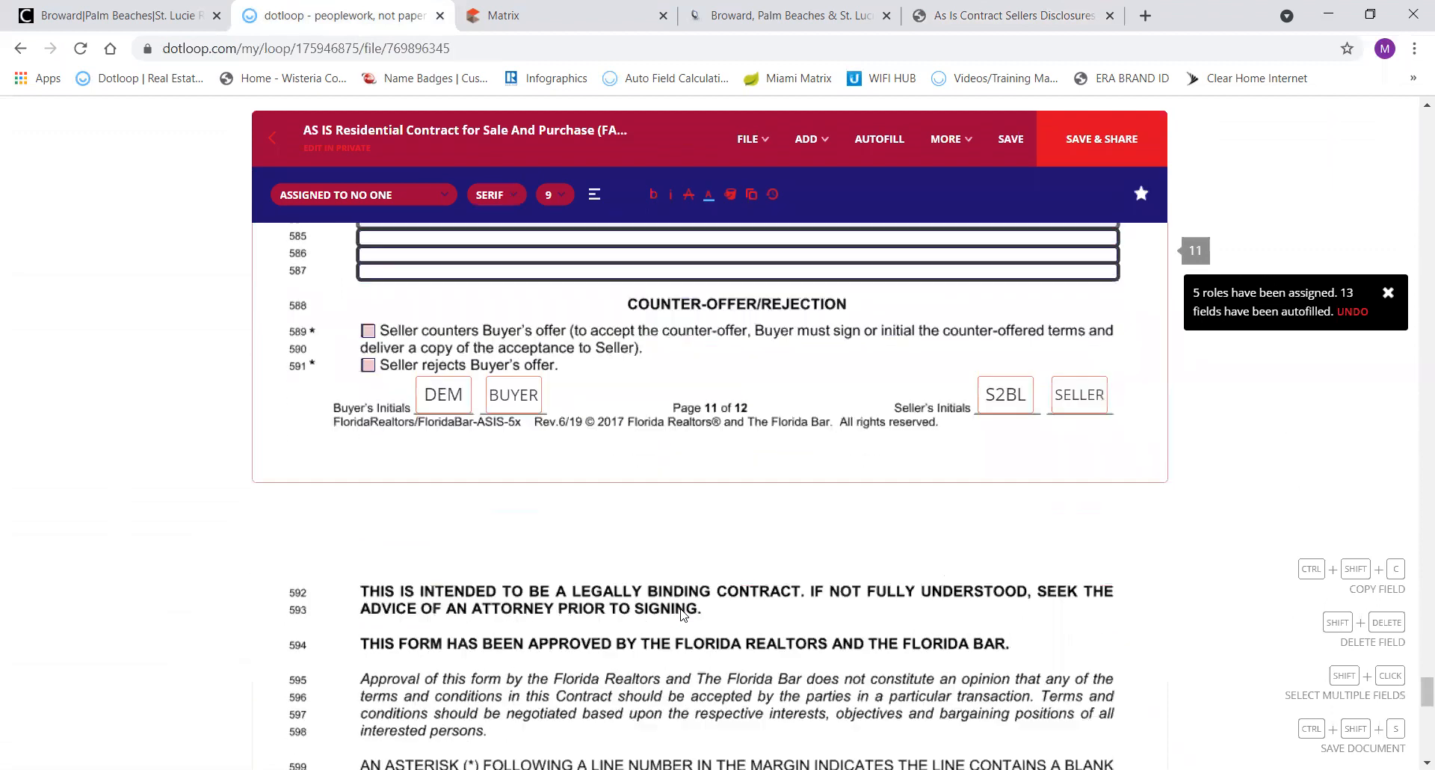
scroll(682, 614, down, 4)
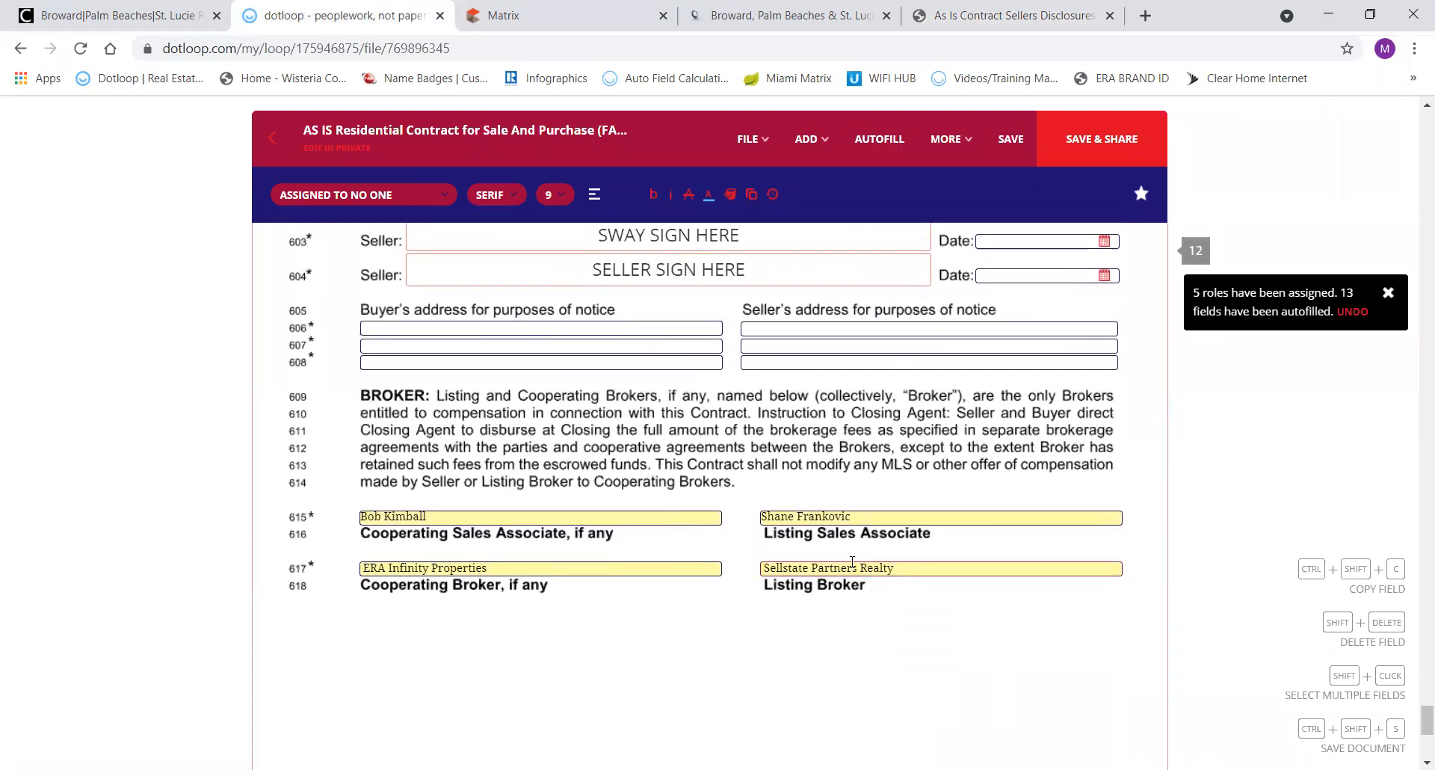
scroll(786, 633, down, 5)
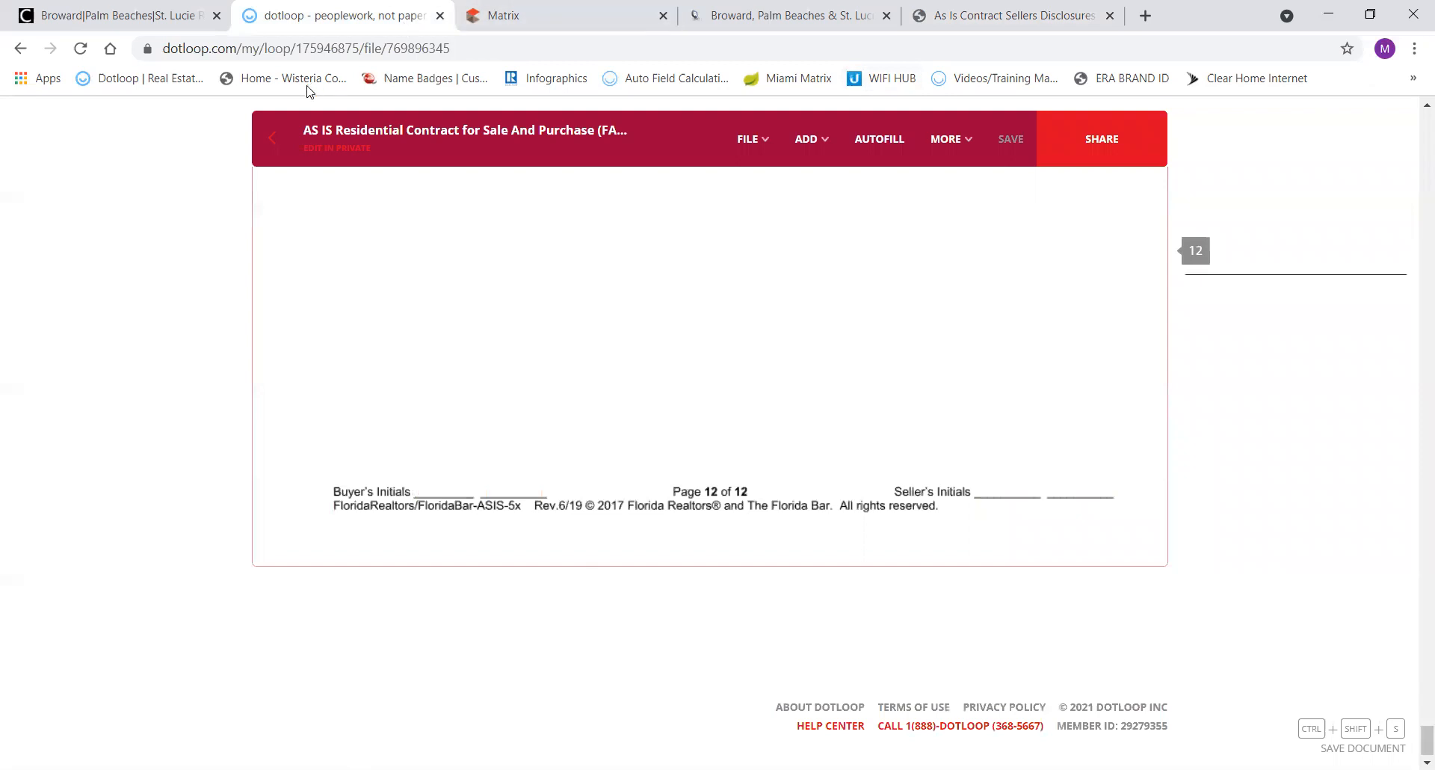
click(271, 137)
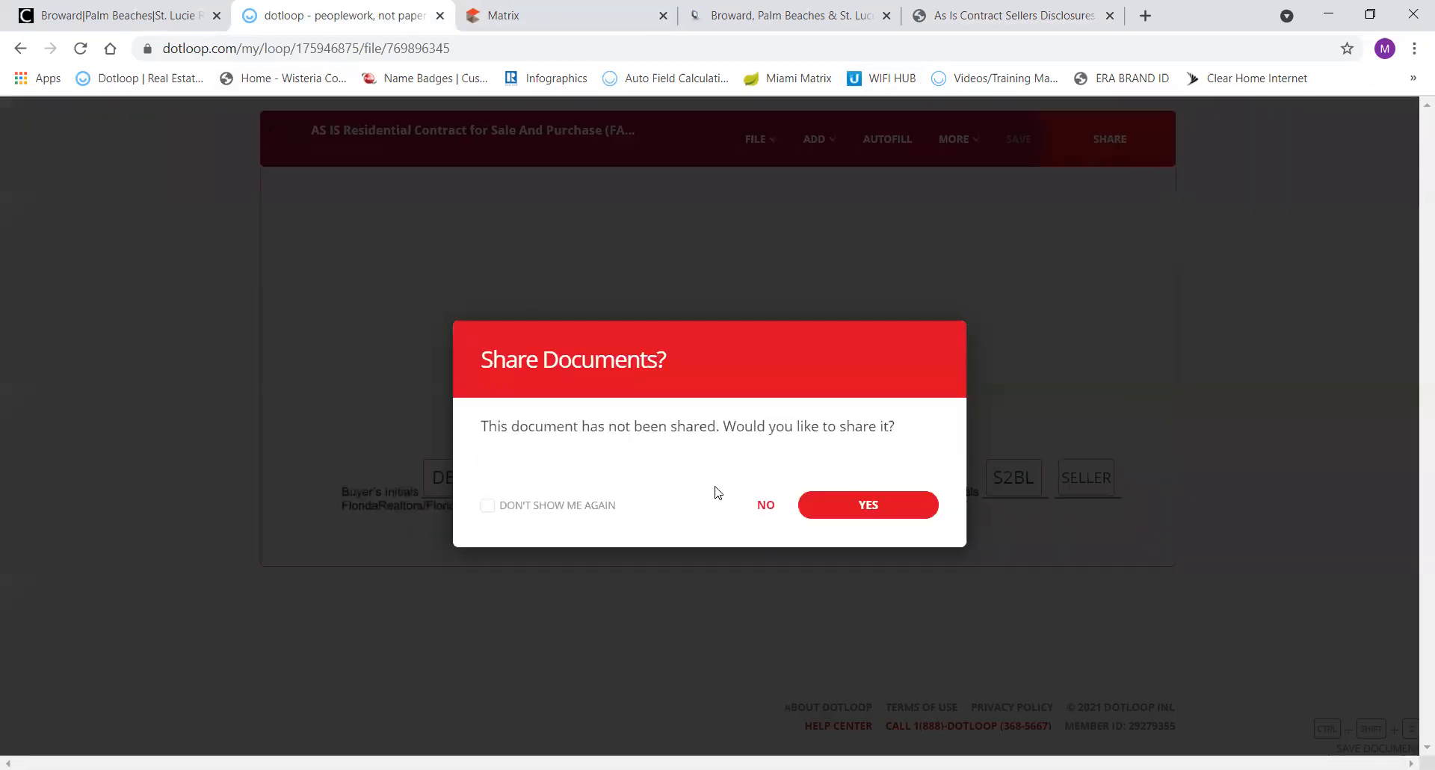
click(770, 510)
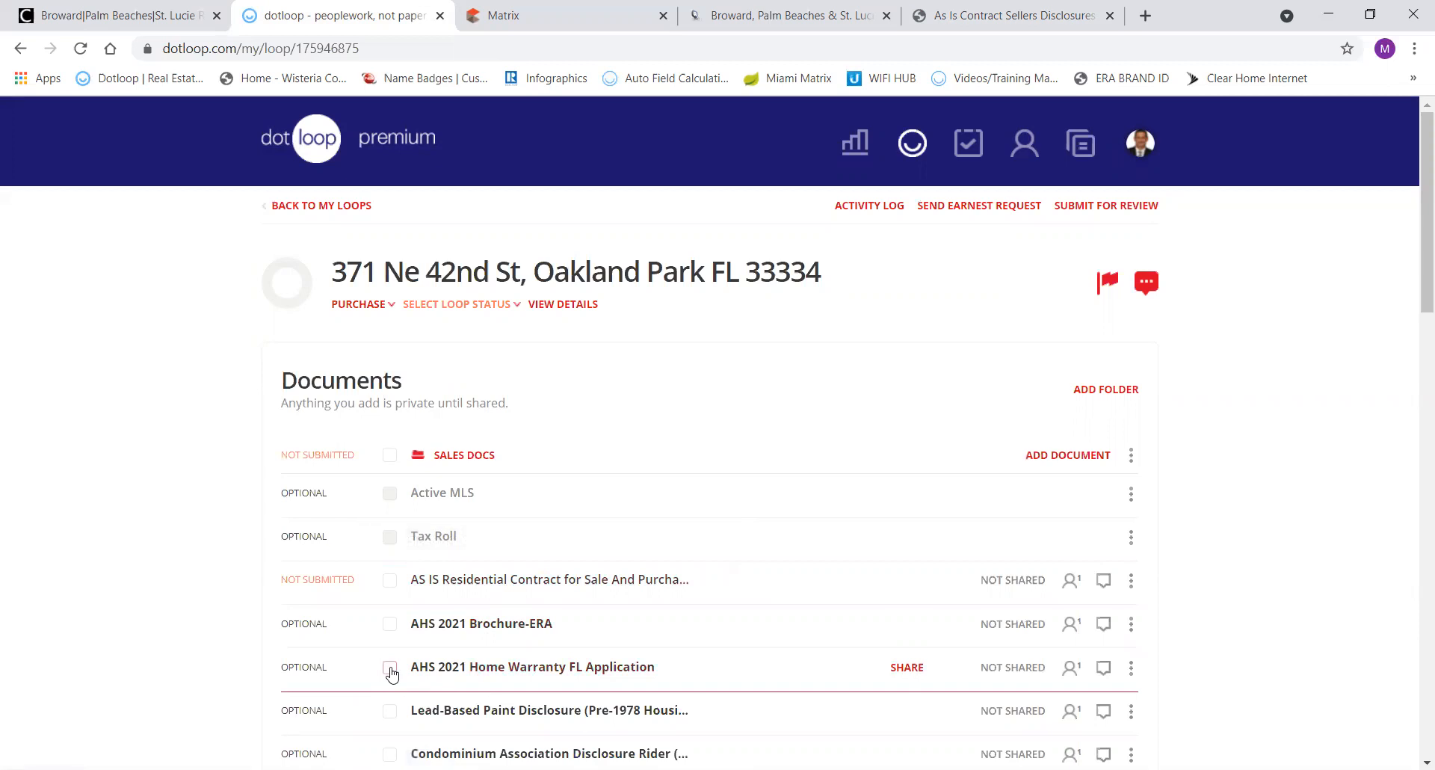
Open the AHS 2021 Home Warranty FL Application and autofill it with the loop's details.
click(437, 667)
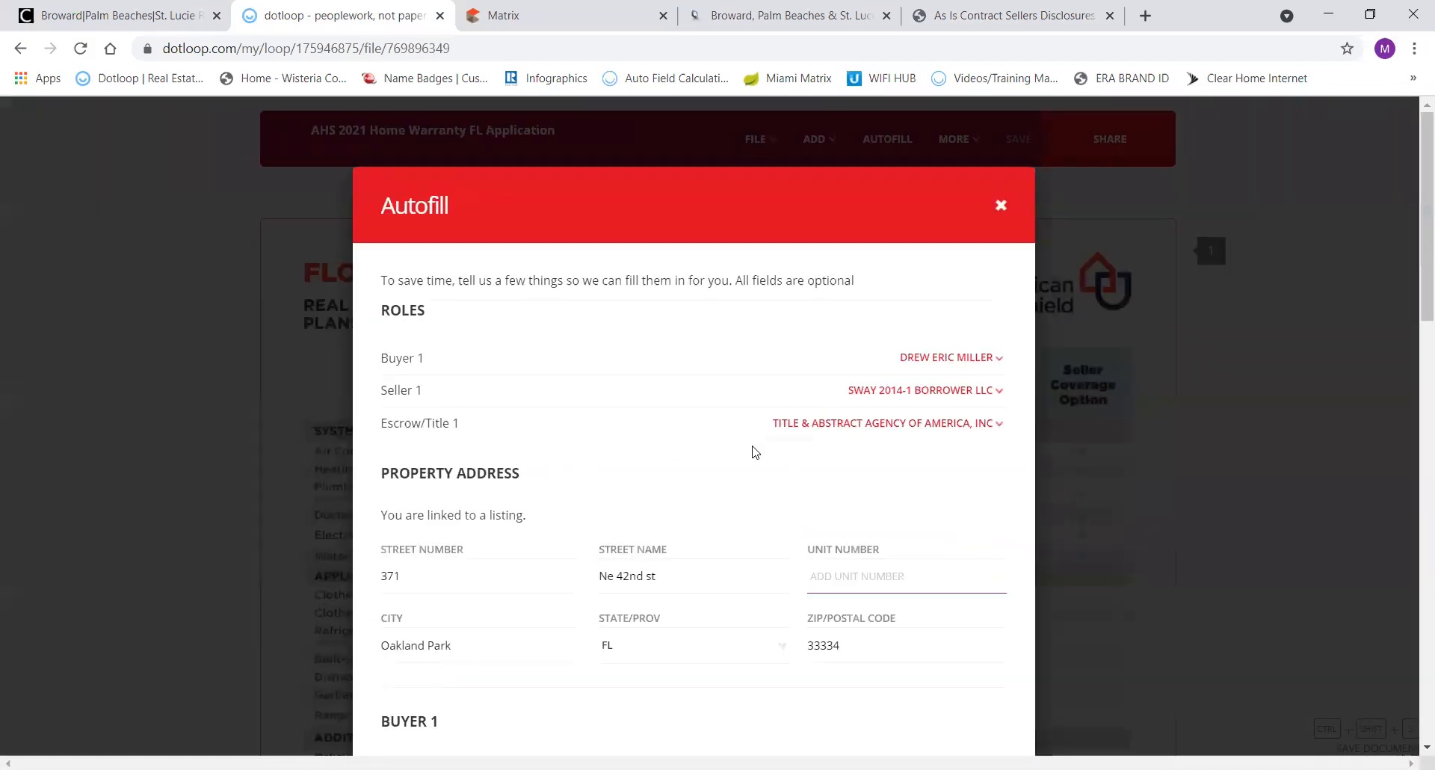
scroll(754, 452, down, 15)
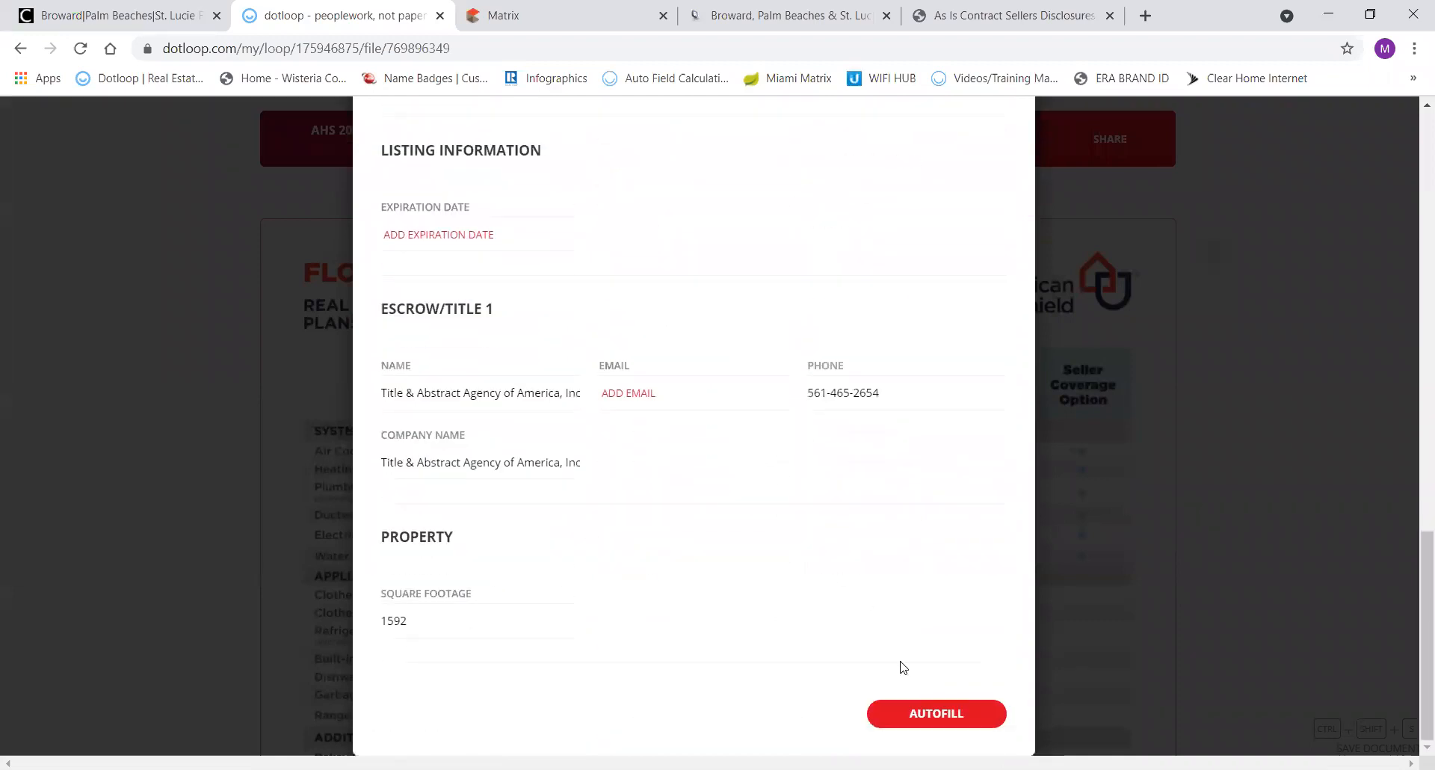
click(933, 710)
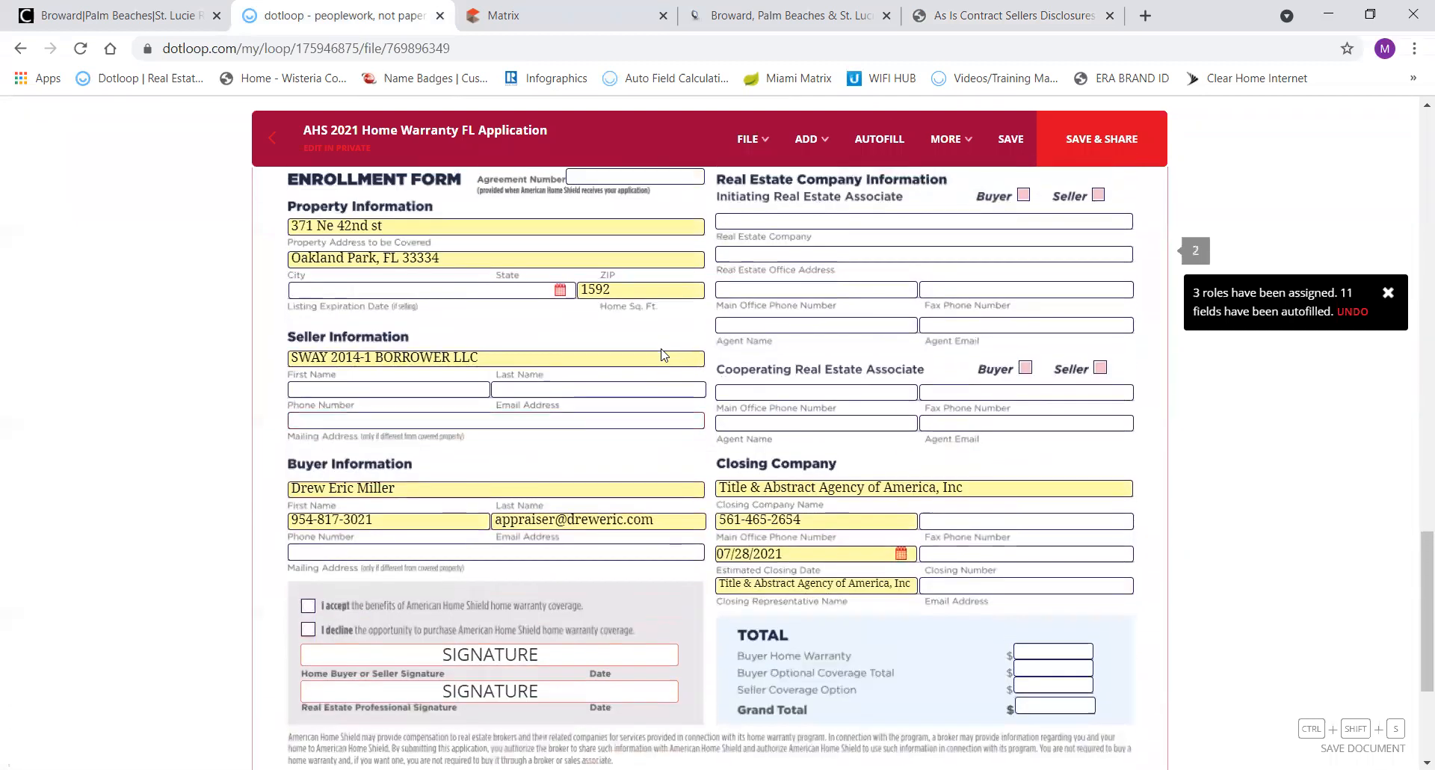
Check 'I decline' for warranty coverage and choose a signer for the homebuyer signature field.
scroll(523, 523, down, 3)
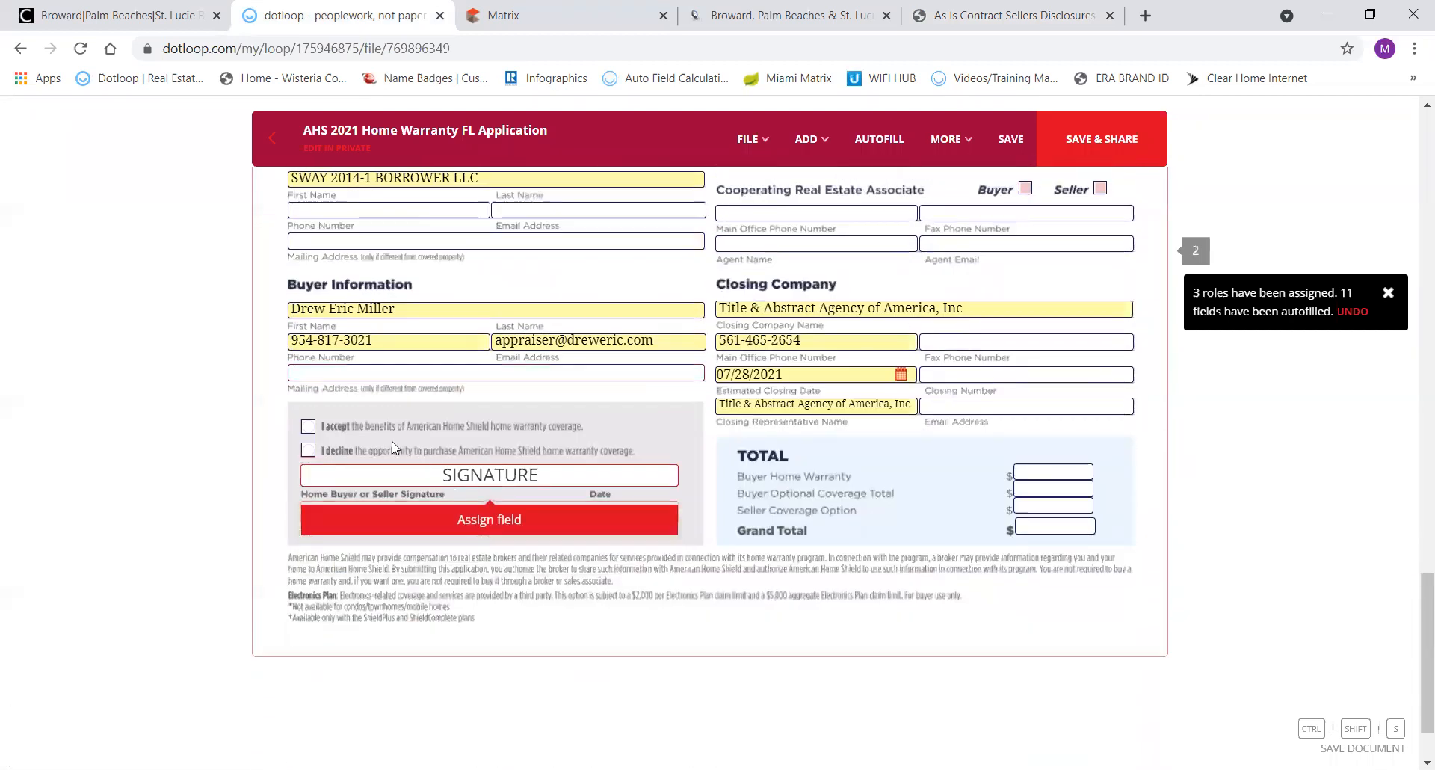
click(307, 452)
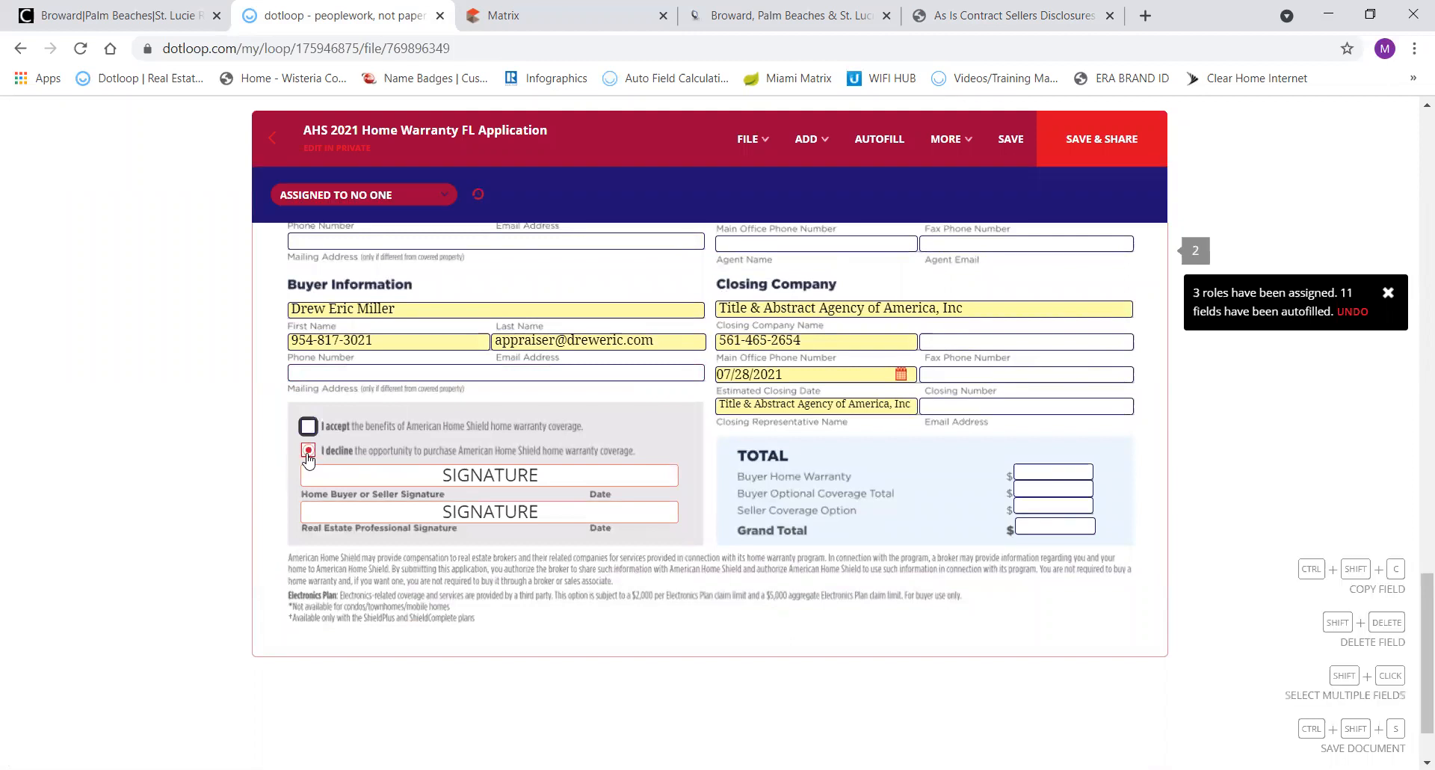
click(468, 476)
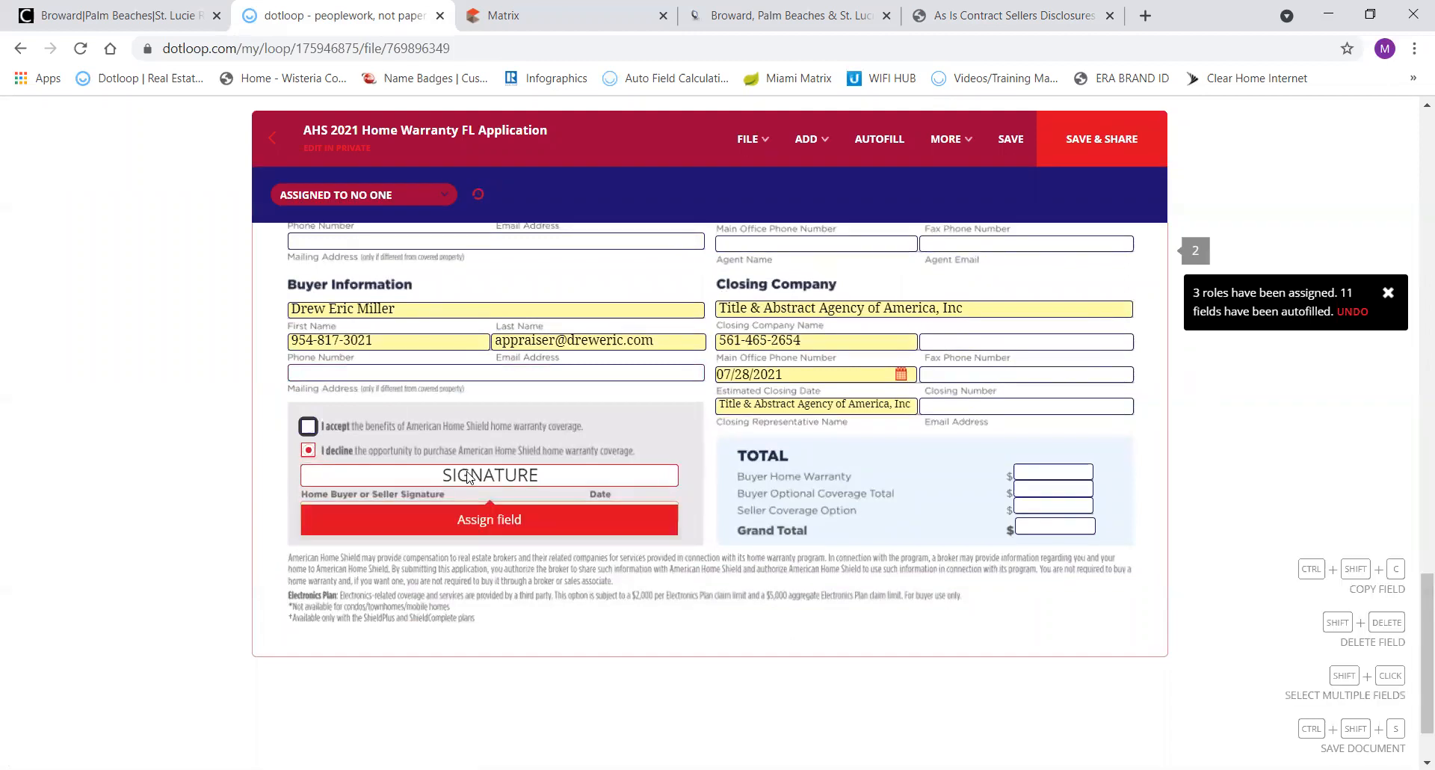
click(476, 521)
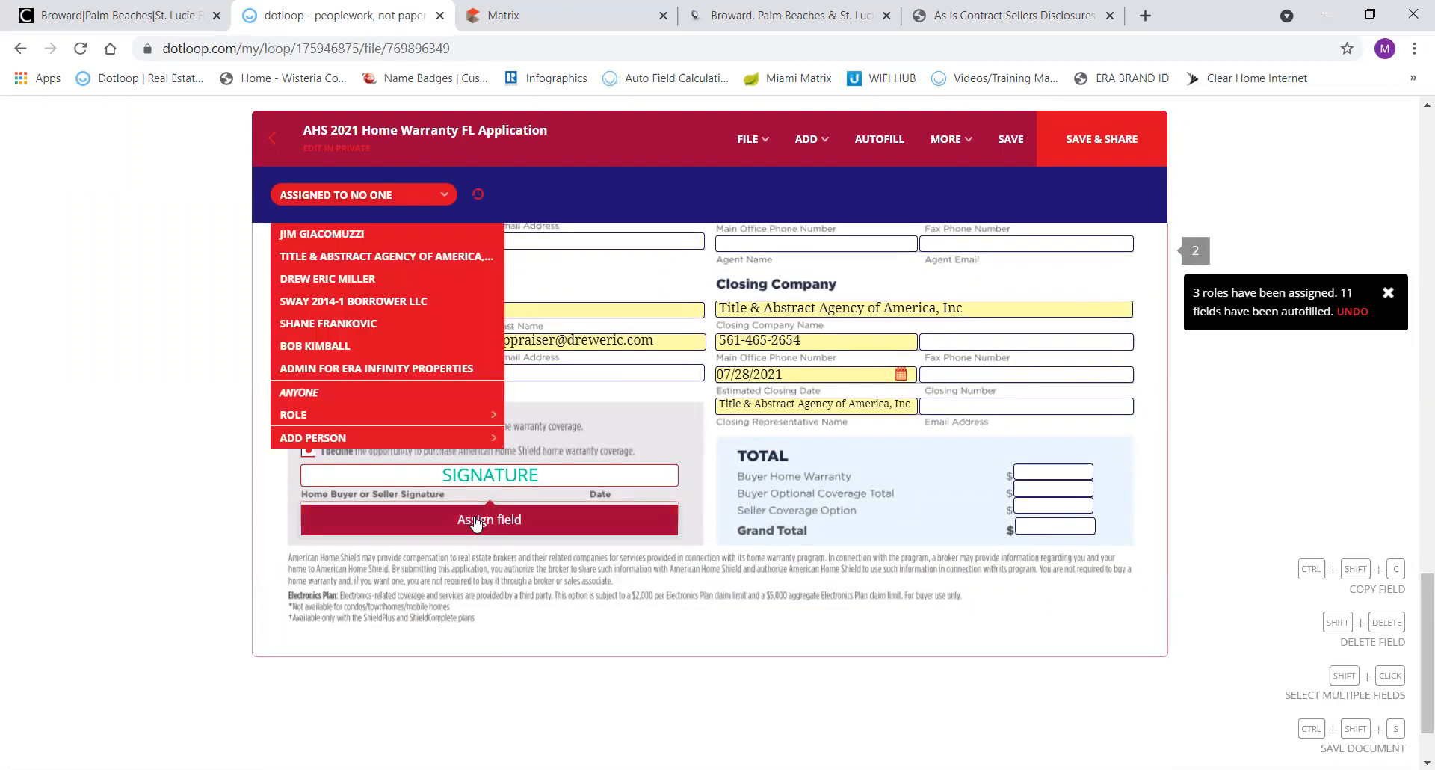
Assign the homebuyer signature to the buyer and the real estate professional signature to Anyone.
click(340, 280)
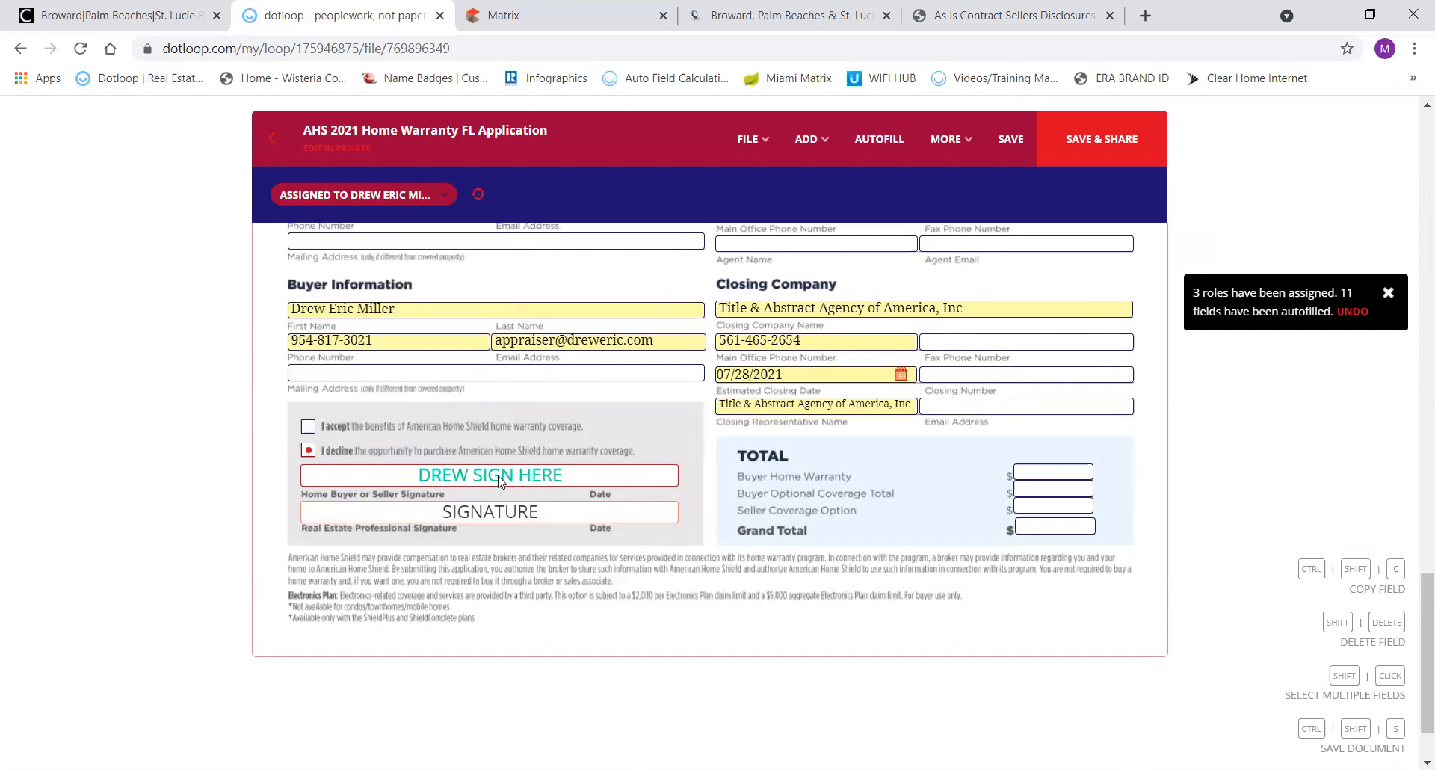
click(463, 513)
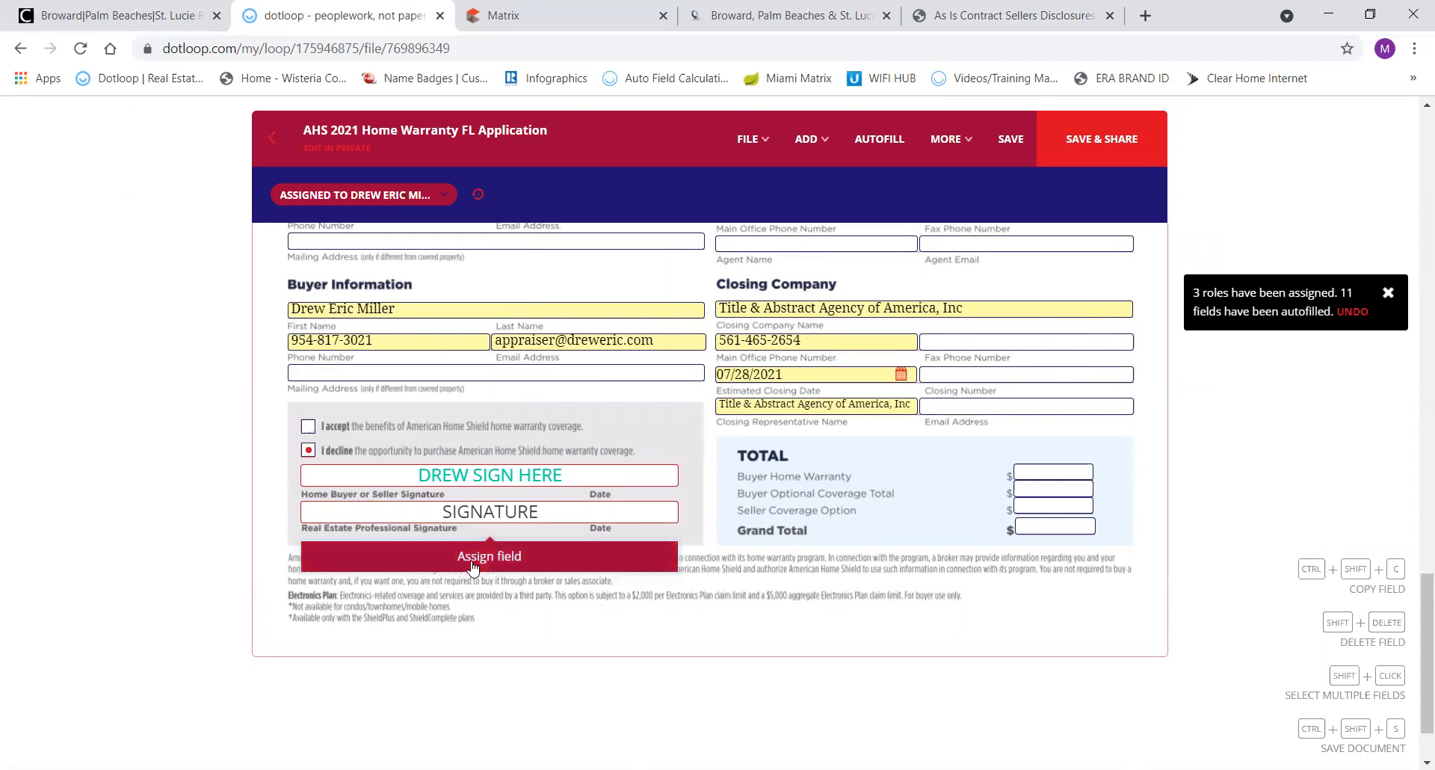
click(472, 566)
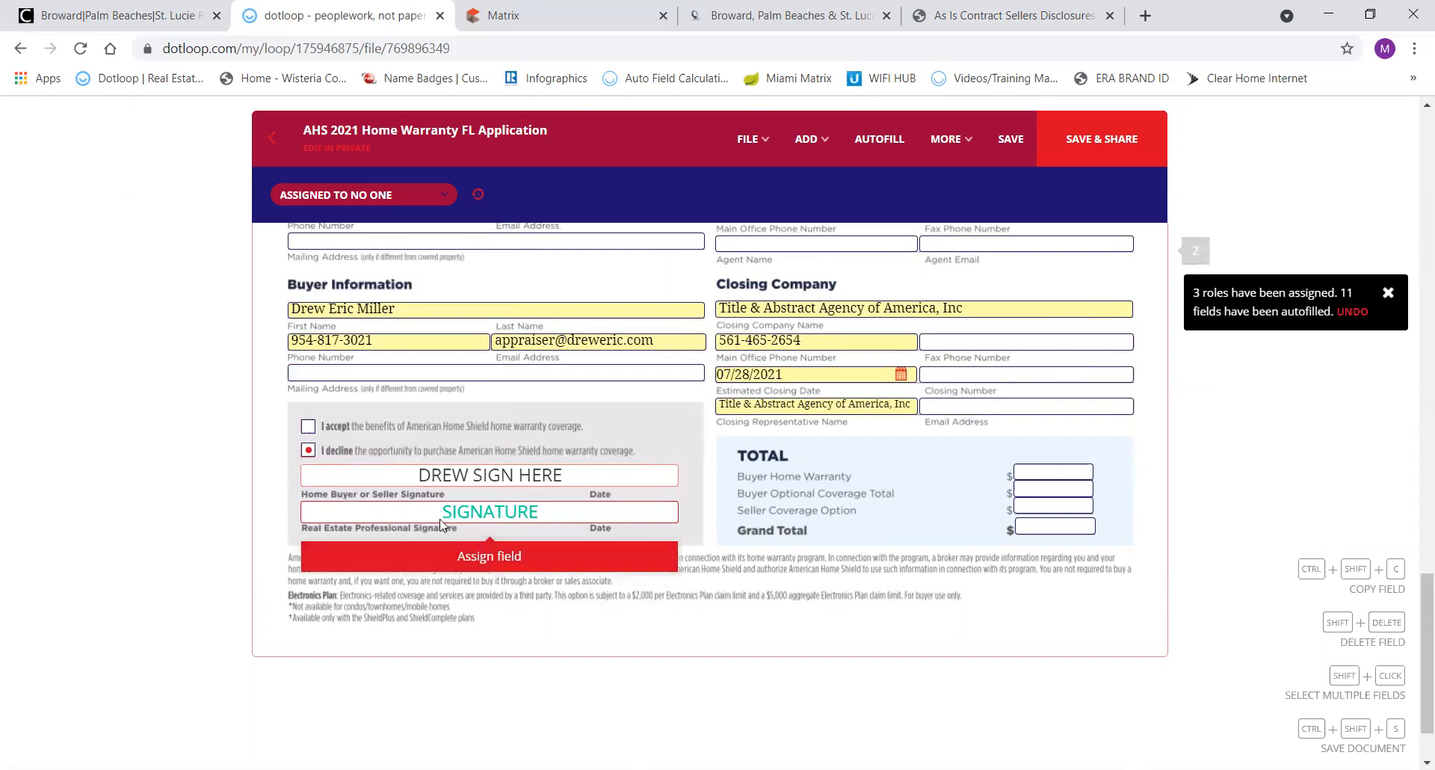
click(463, 558)
click(326, 394)
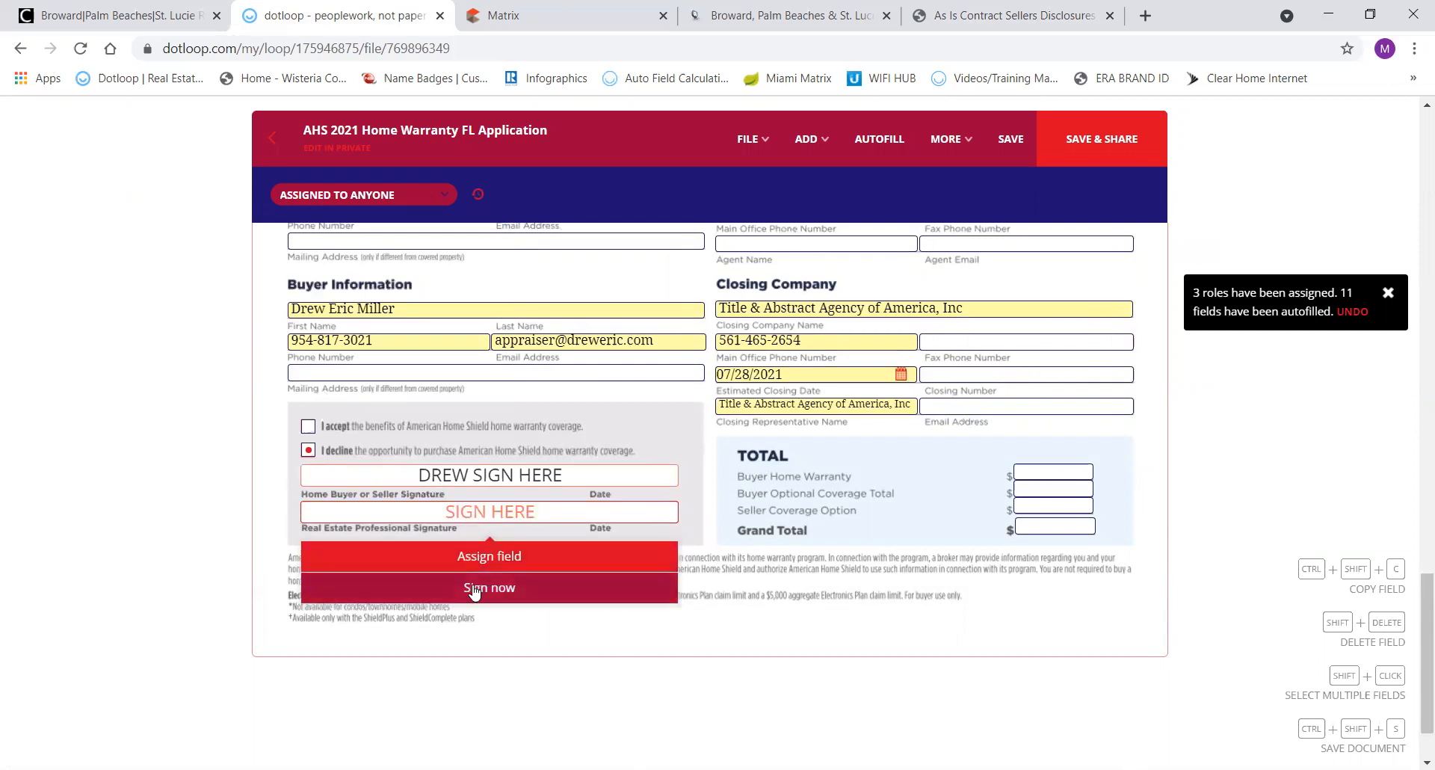
Sign the professional line with the agent's adopted signature, then save the form without sharing.
click(474, 588)
drag(598, 639, 484, 668)
click(485, 667)
click(847, 595)
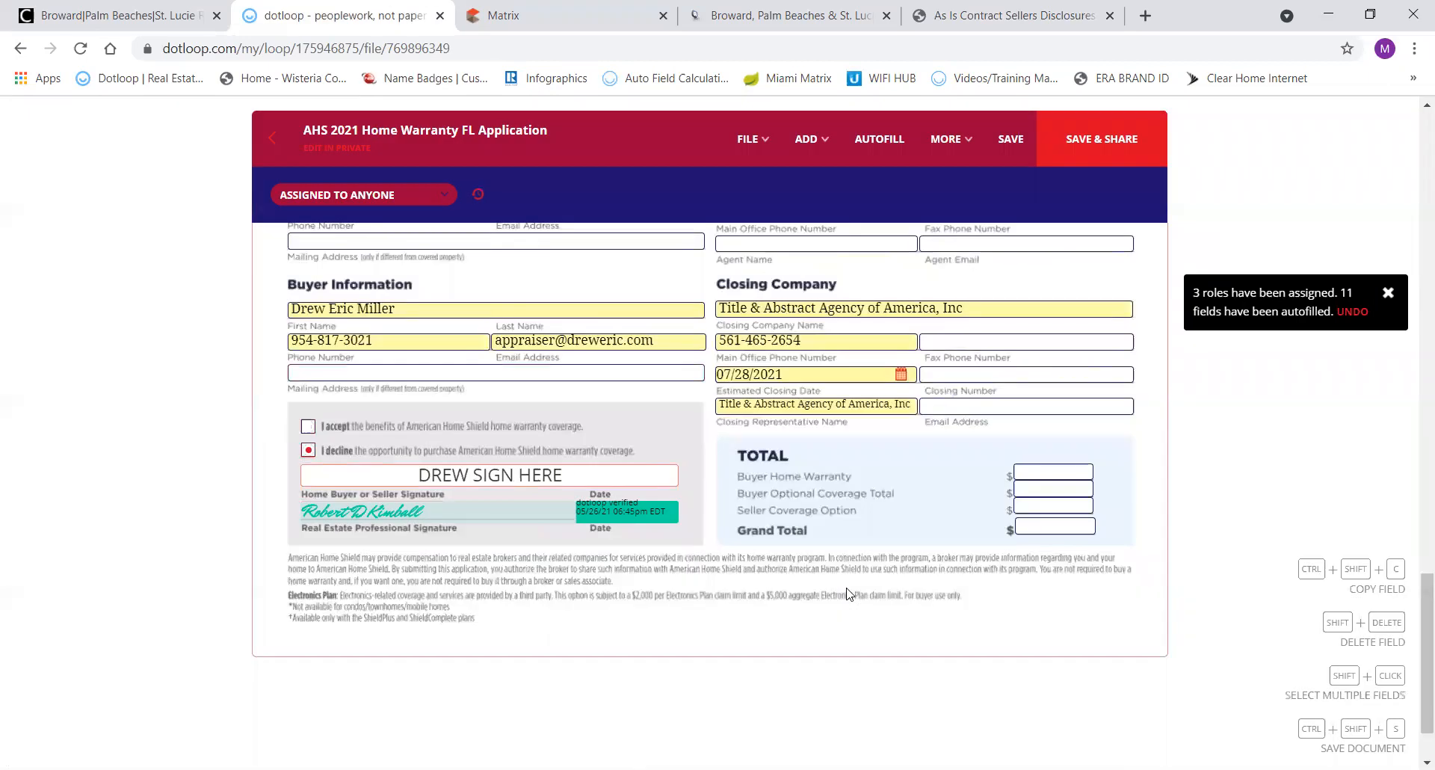
click(275, 139)
click(826, 508)
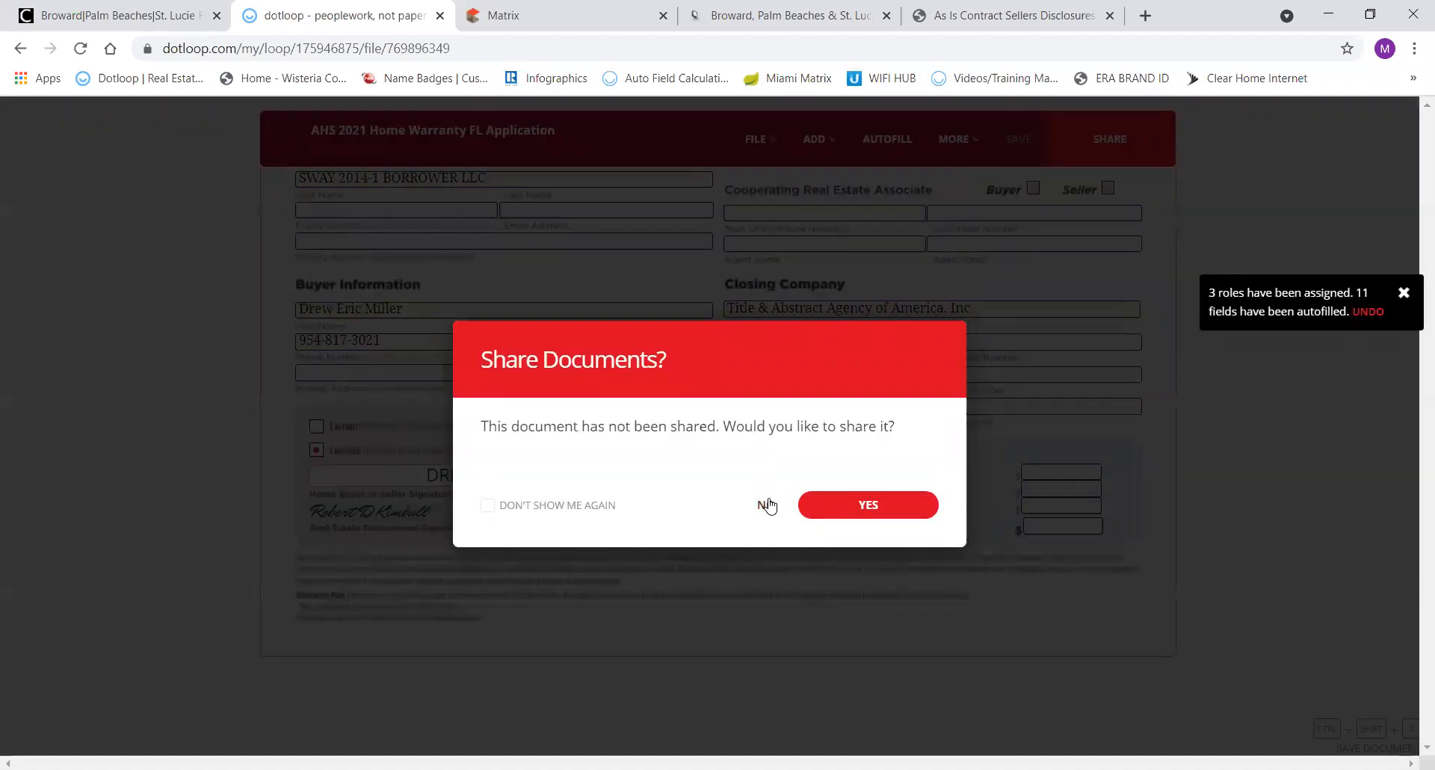
click(767, 505)
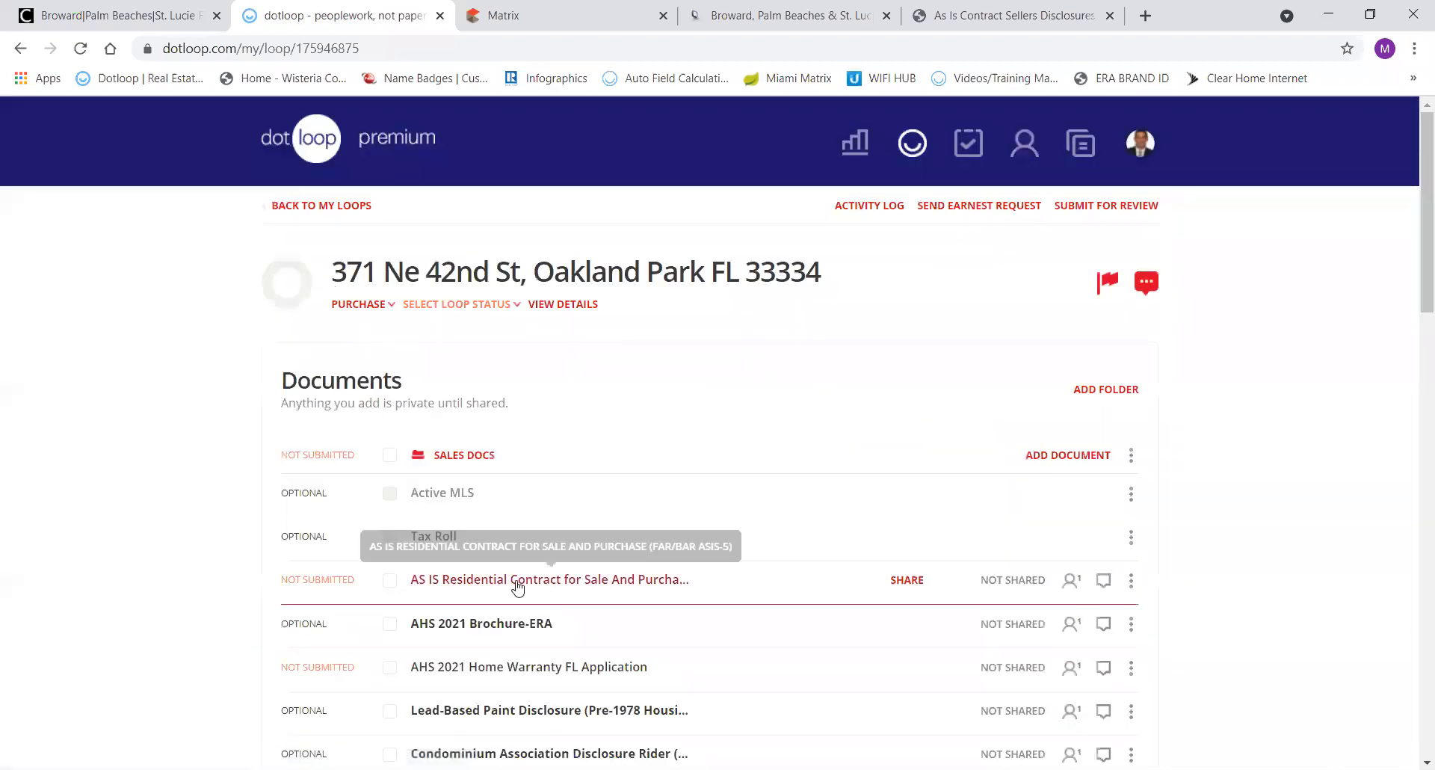
Open the Lead-Based Paint Disclosure and autofill it with the loop's details.
scroll(516, 582, down, 2)
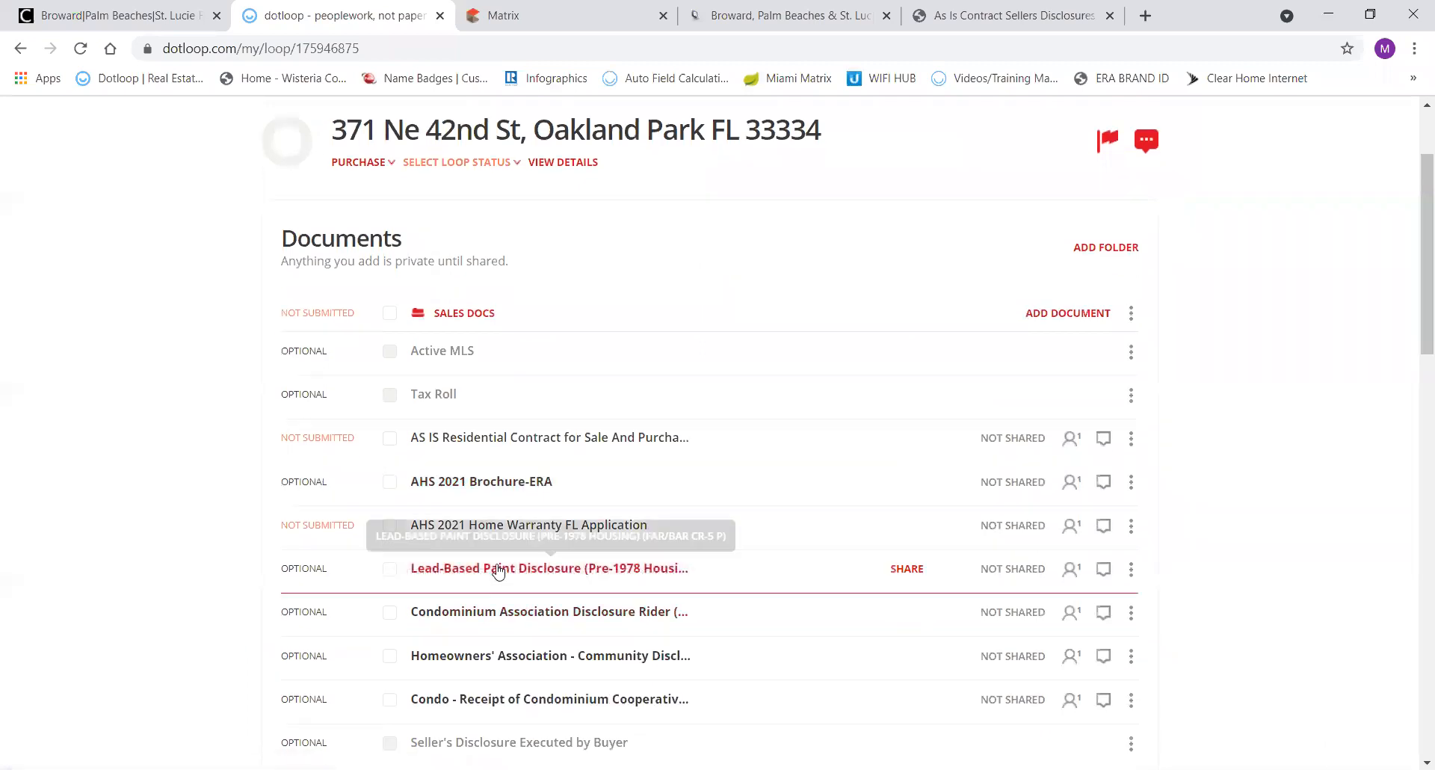
click(499, 569)
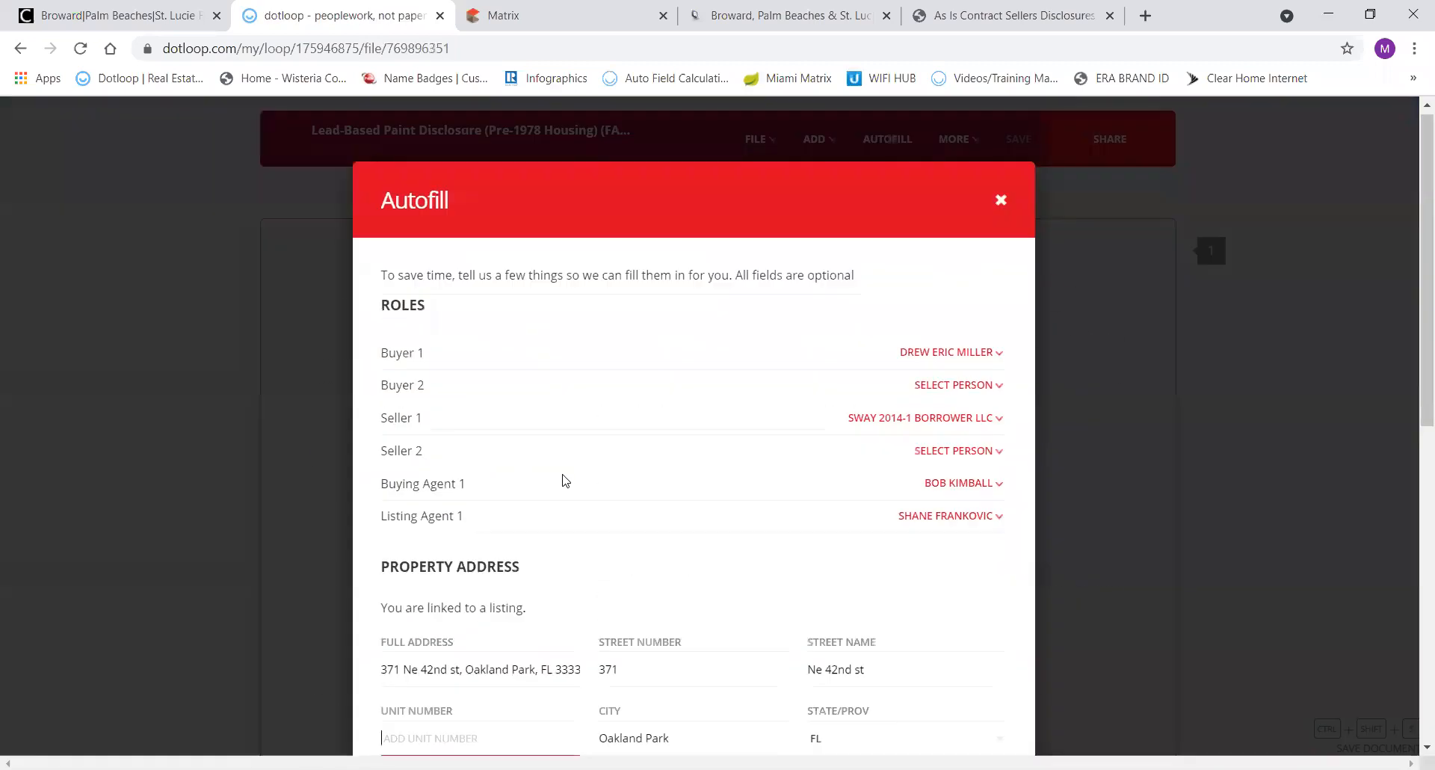
scroll(764, 529, down, 9)
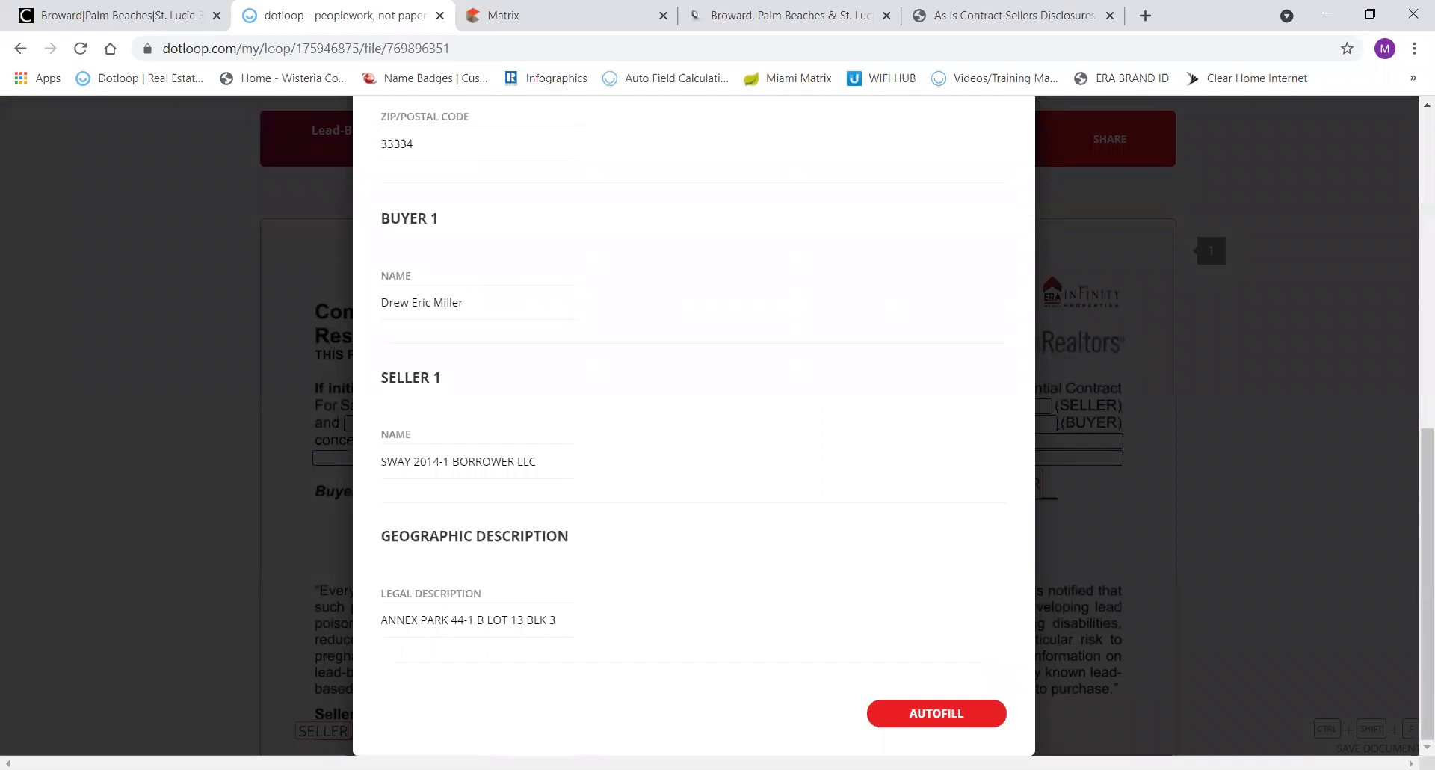
click(929, 716)
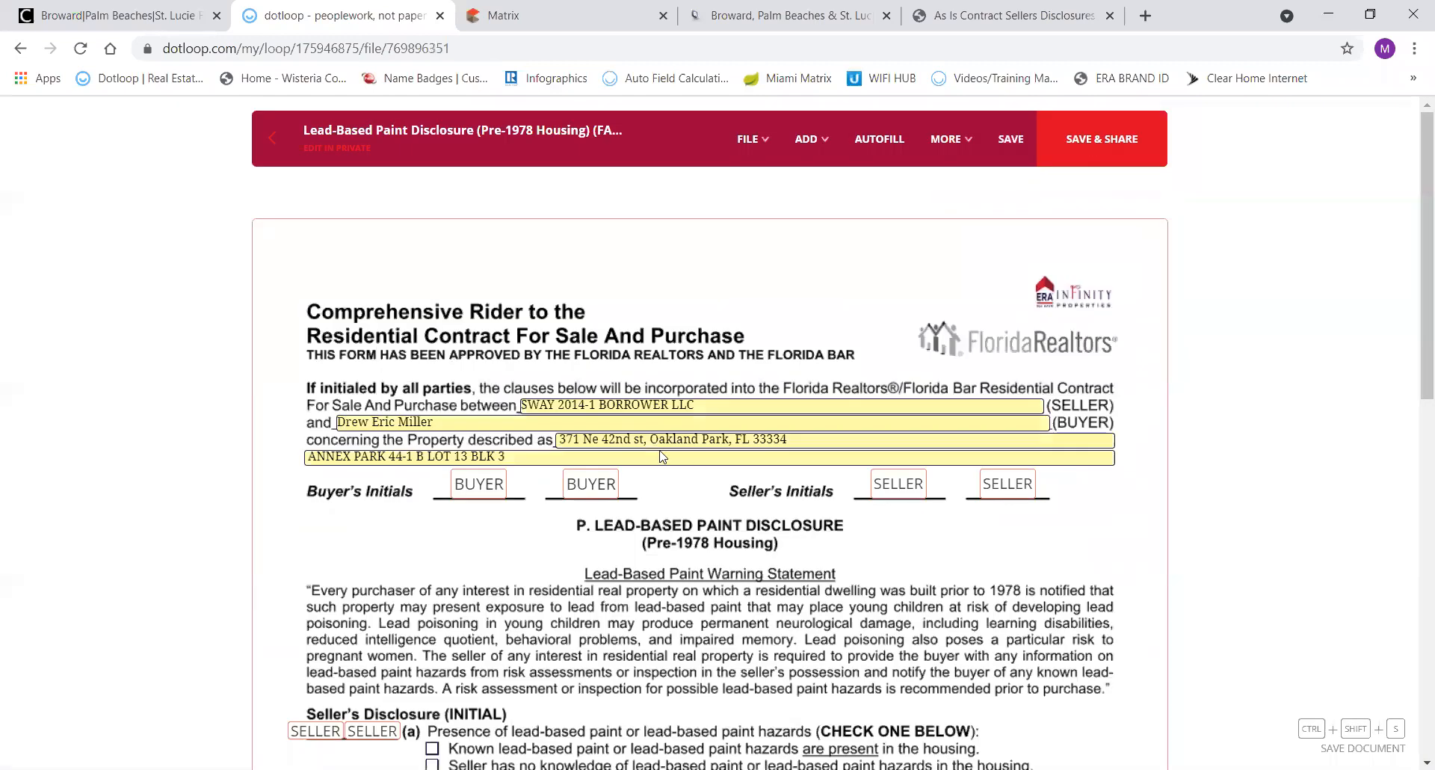
Tick the seller's no-knowledge and no-reports boxes and the buyer's Waived inspection box.
scroll(619, 490, down, 4)
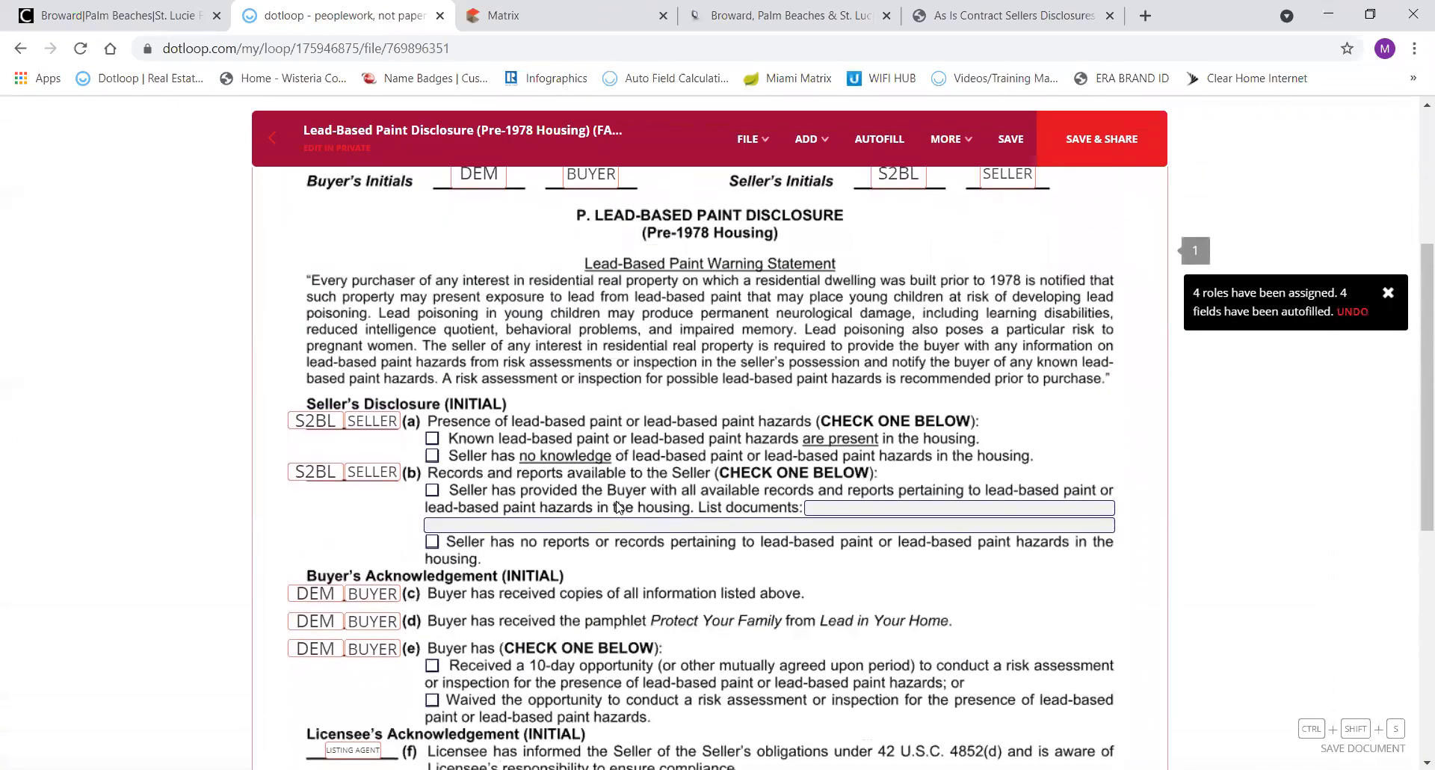
click(434, 456)
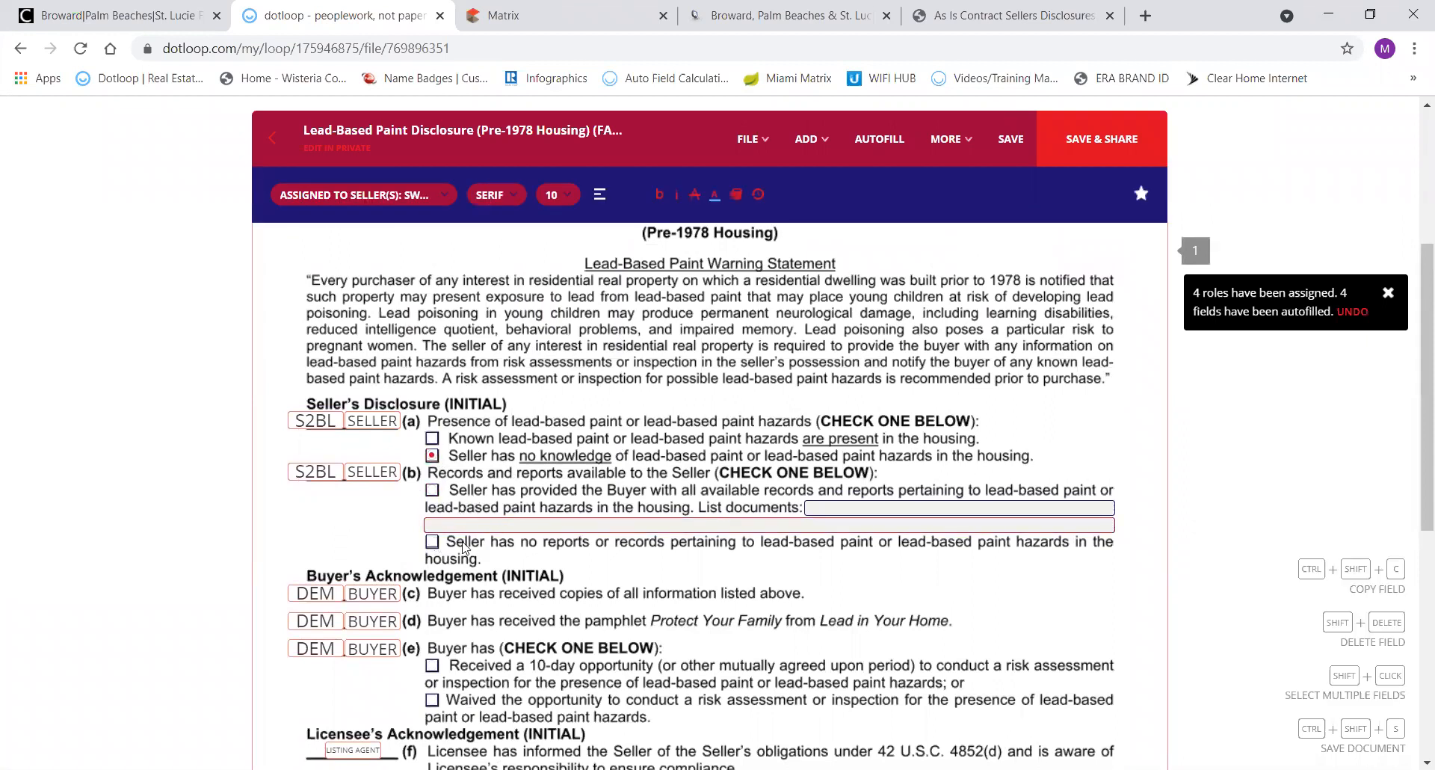
click(432, 542)
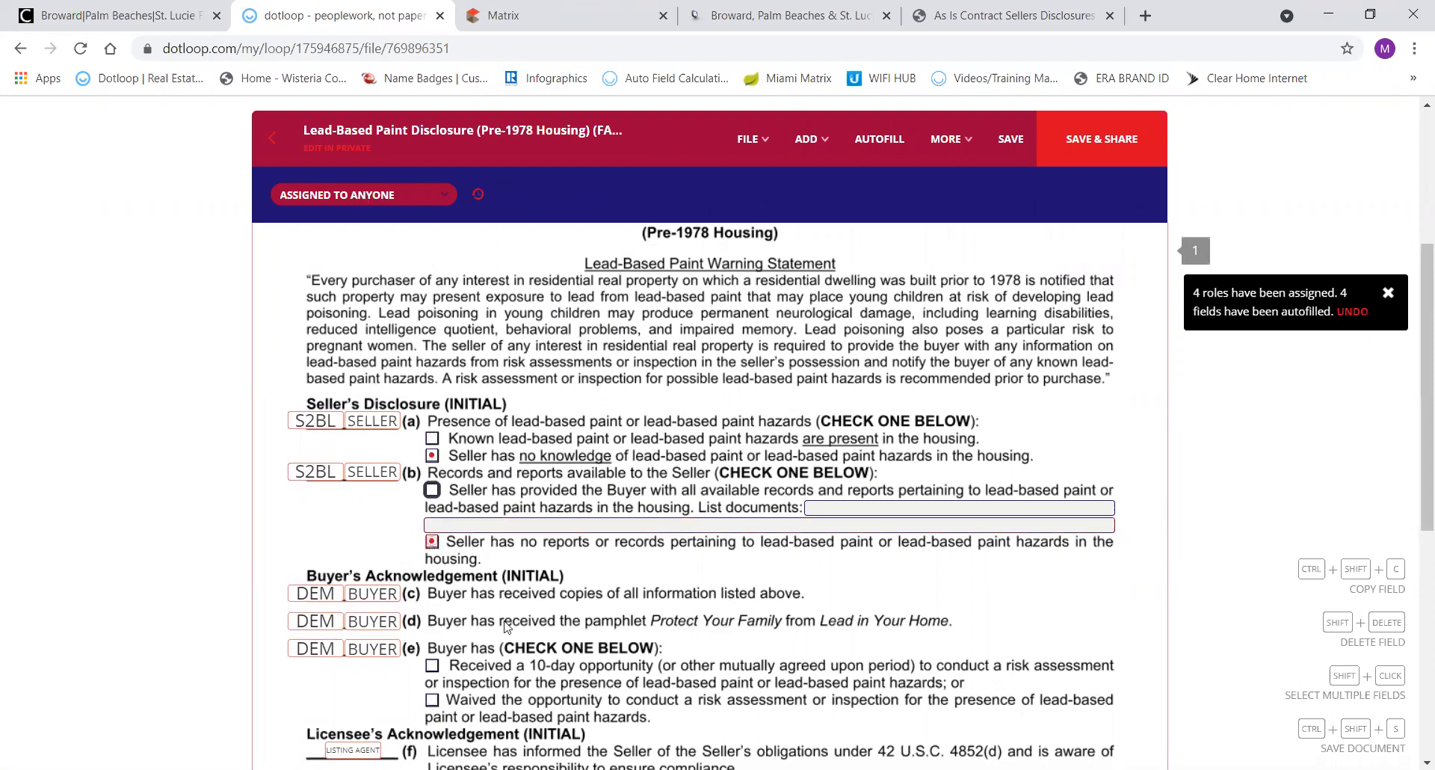
scroll(479, 640, down, 3)
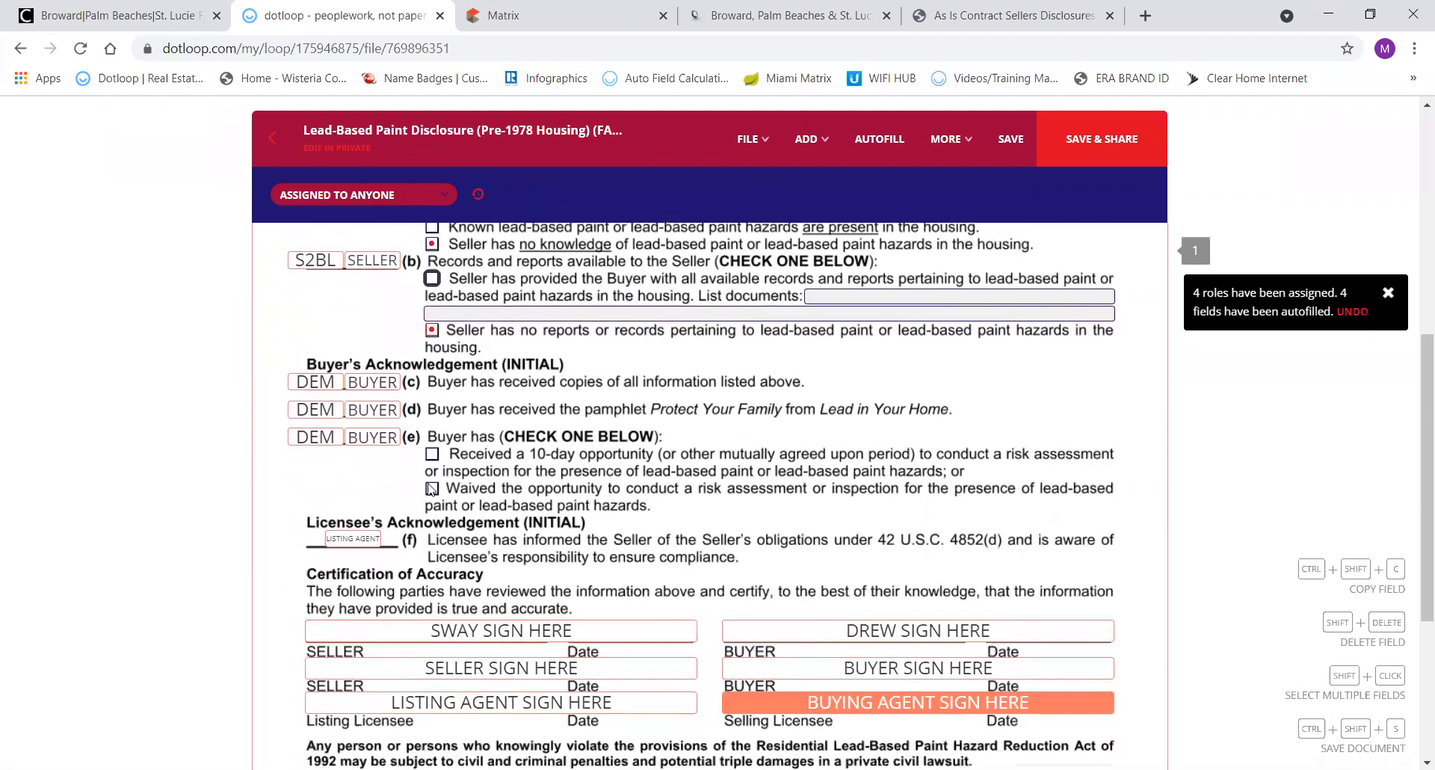
click(431, 489)
Sign the Buying Agent selling licensee line with the adopted signature.
scroll(598, 507, down, 3)
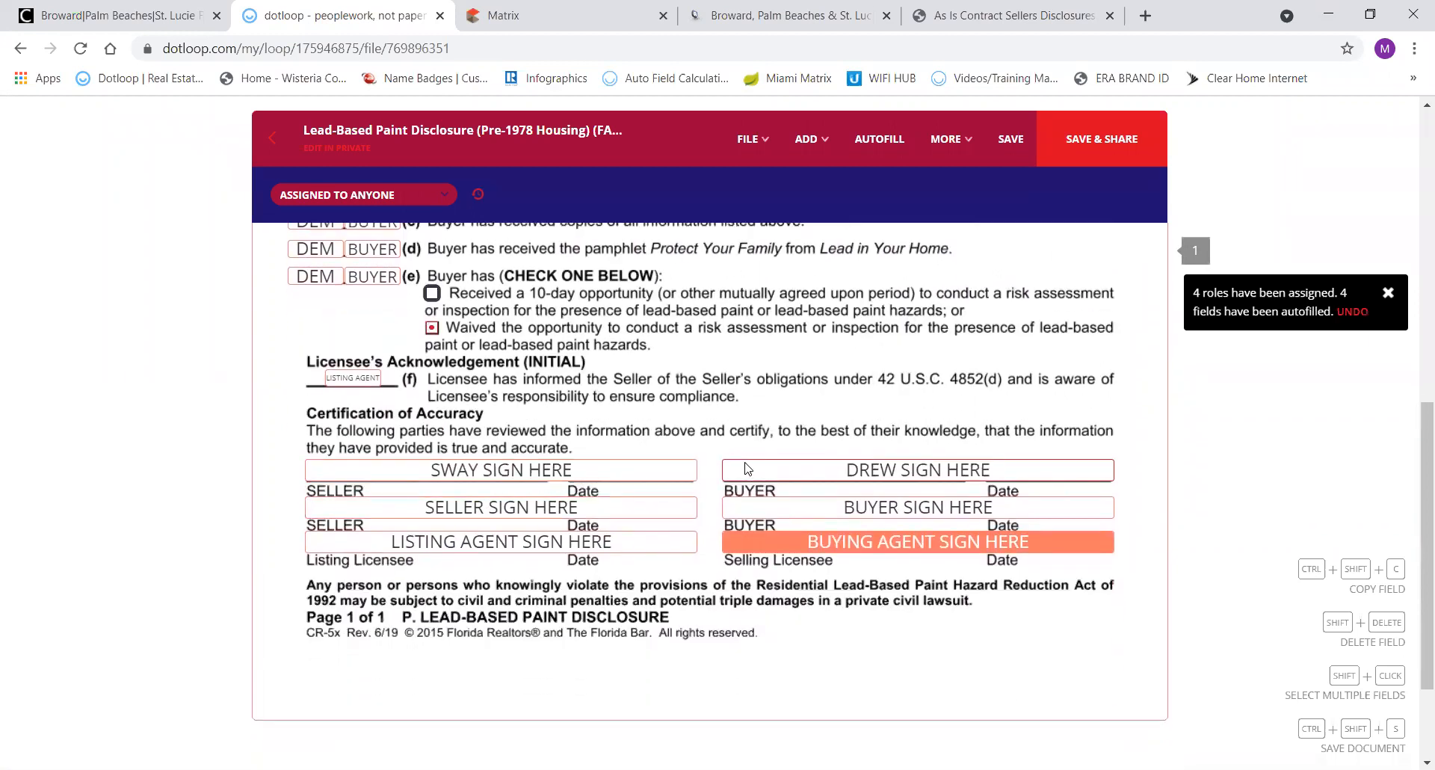
click(867, 549)
click(897, 586)
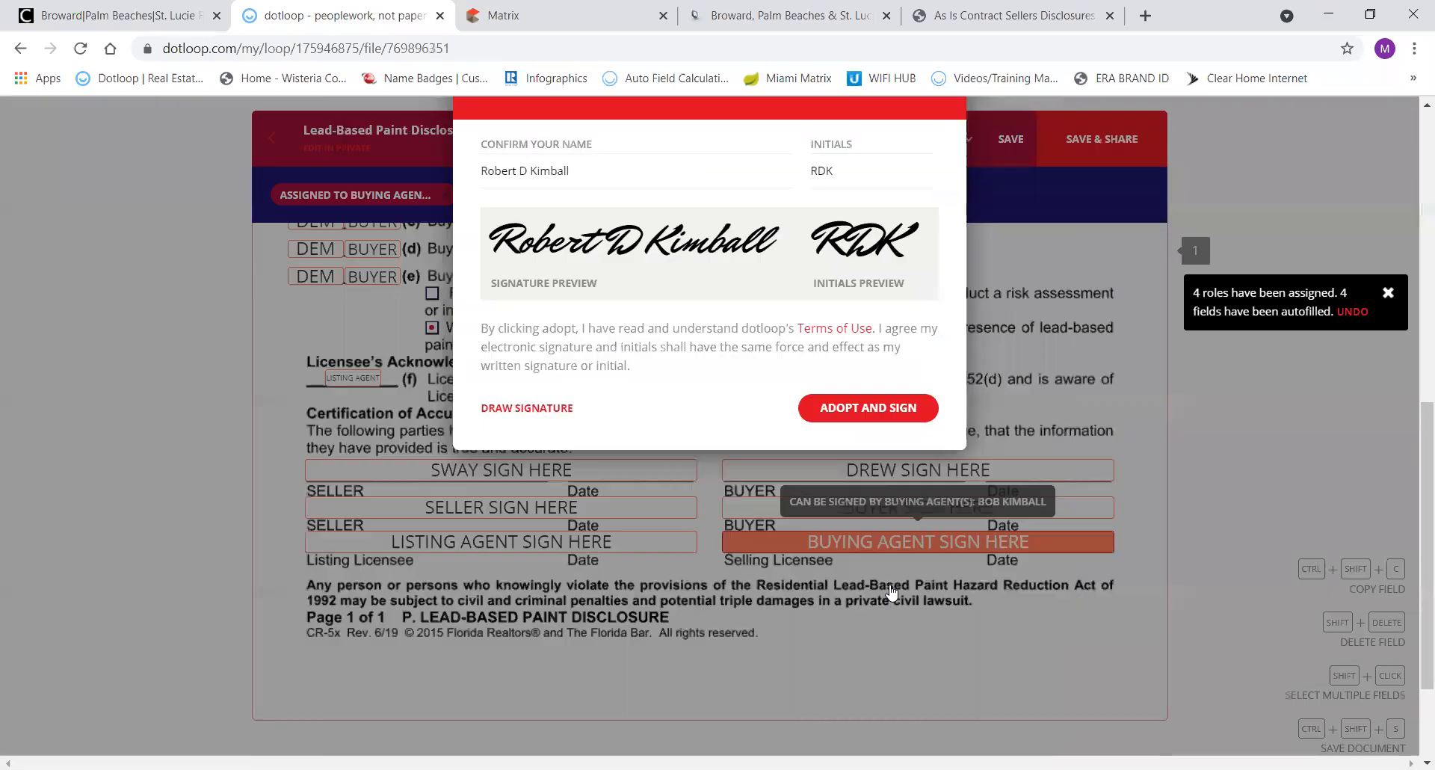
click(839, 593)
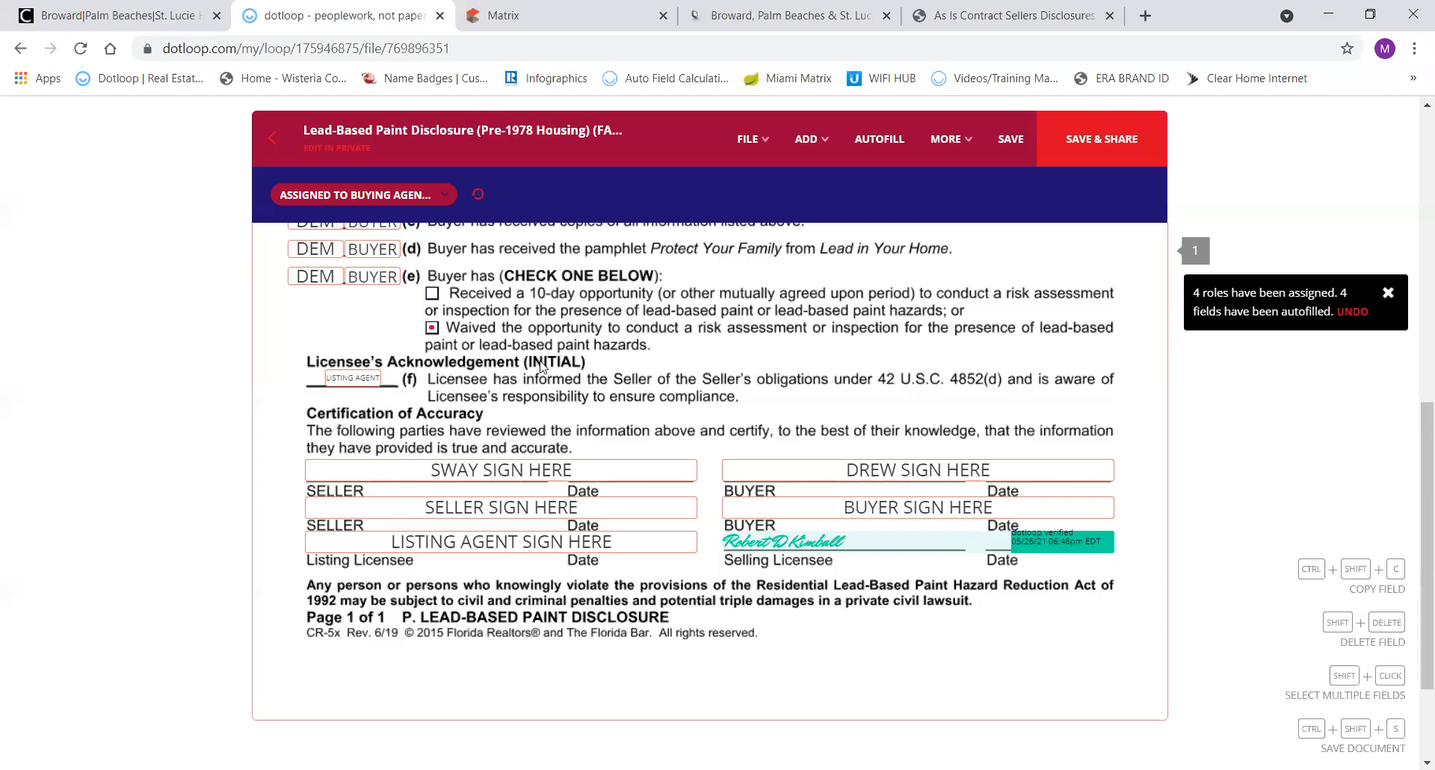
Save the Lead-Based Paint Disclosure and return to the loop without sharing.
click(272, 137)
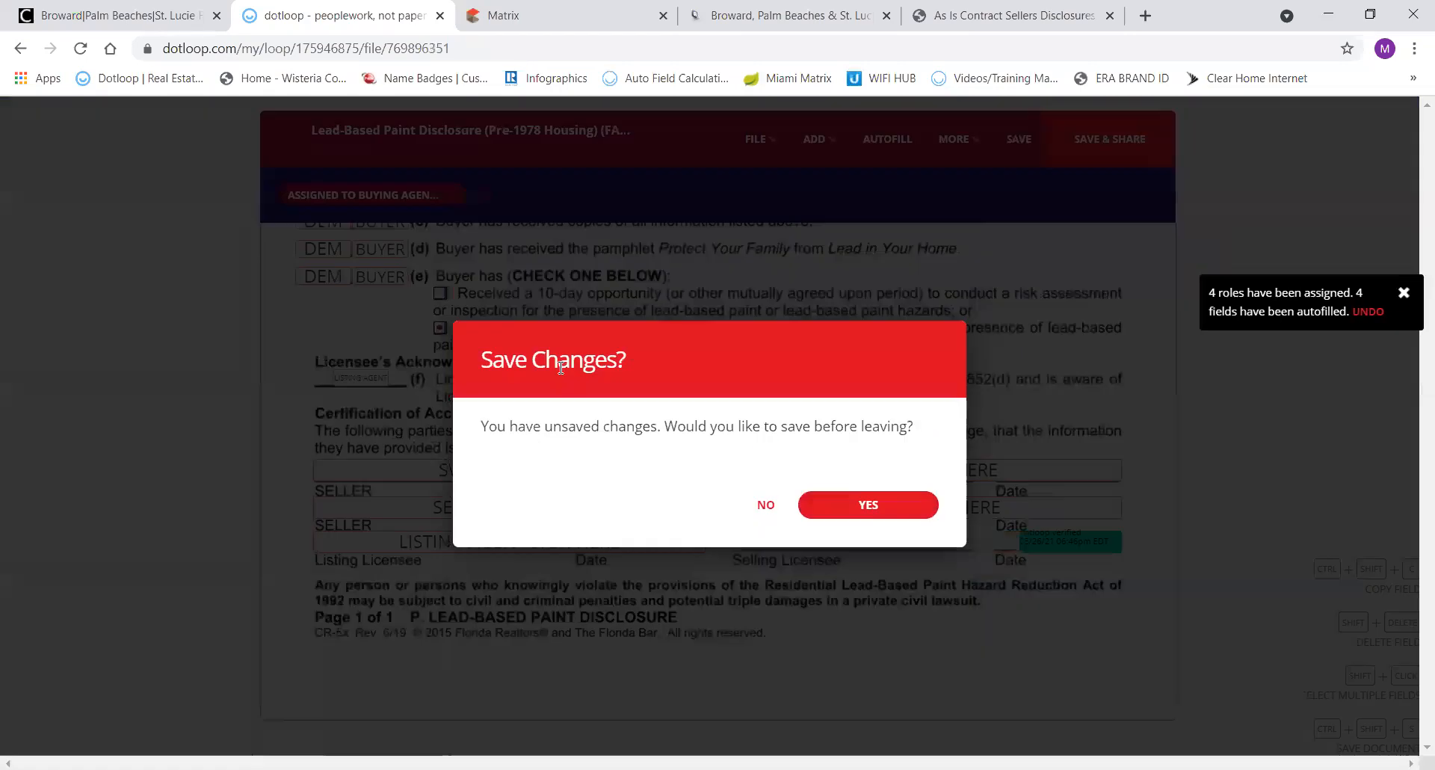
click(848, 504)
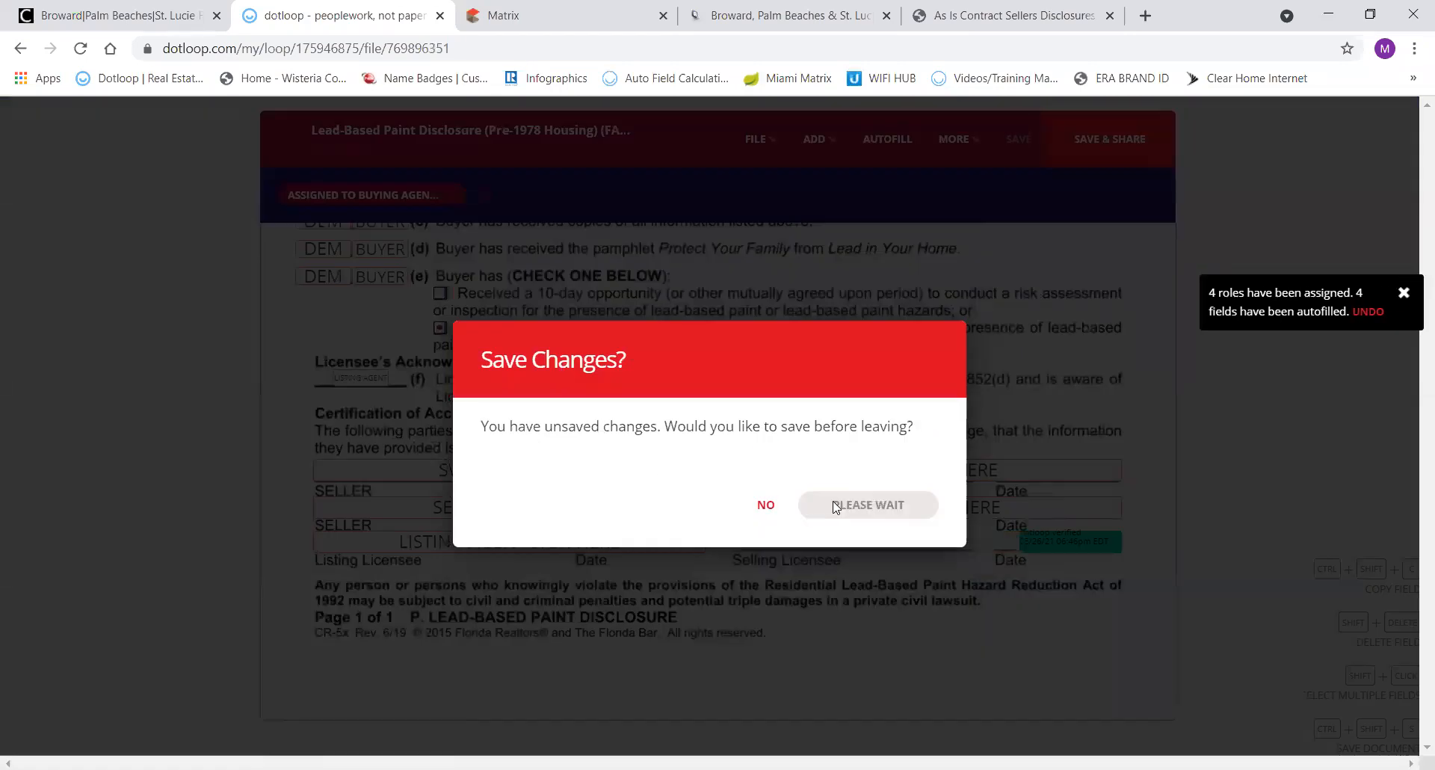
click(770, 509)
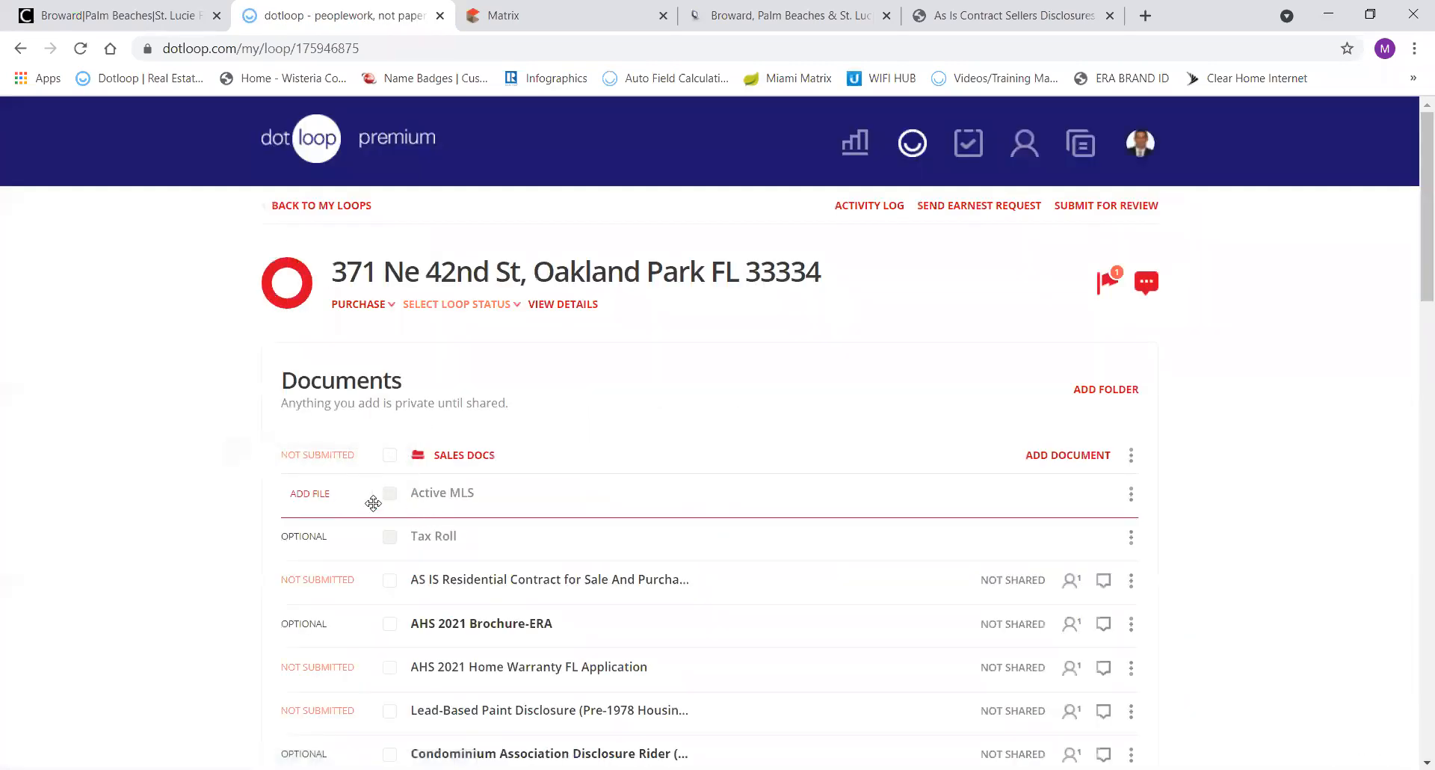
Archive the condominium disclosure rider, the HOA disclosure and the condo cooperative receipt form.
scroll(324, 555, down, 2)
scroll(323, 555, down, 1)
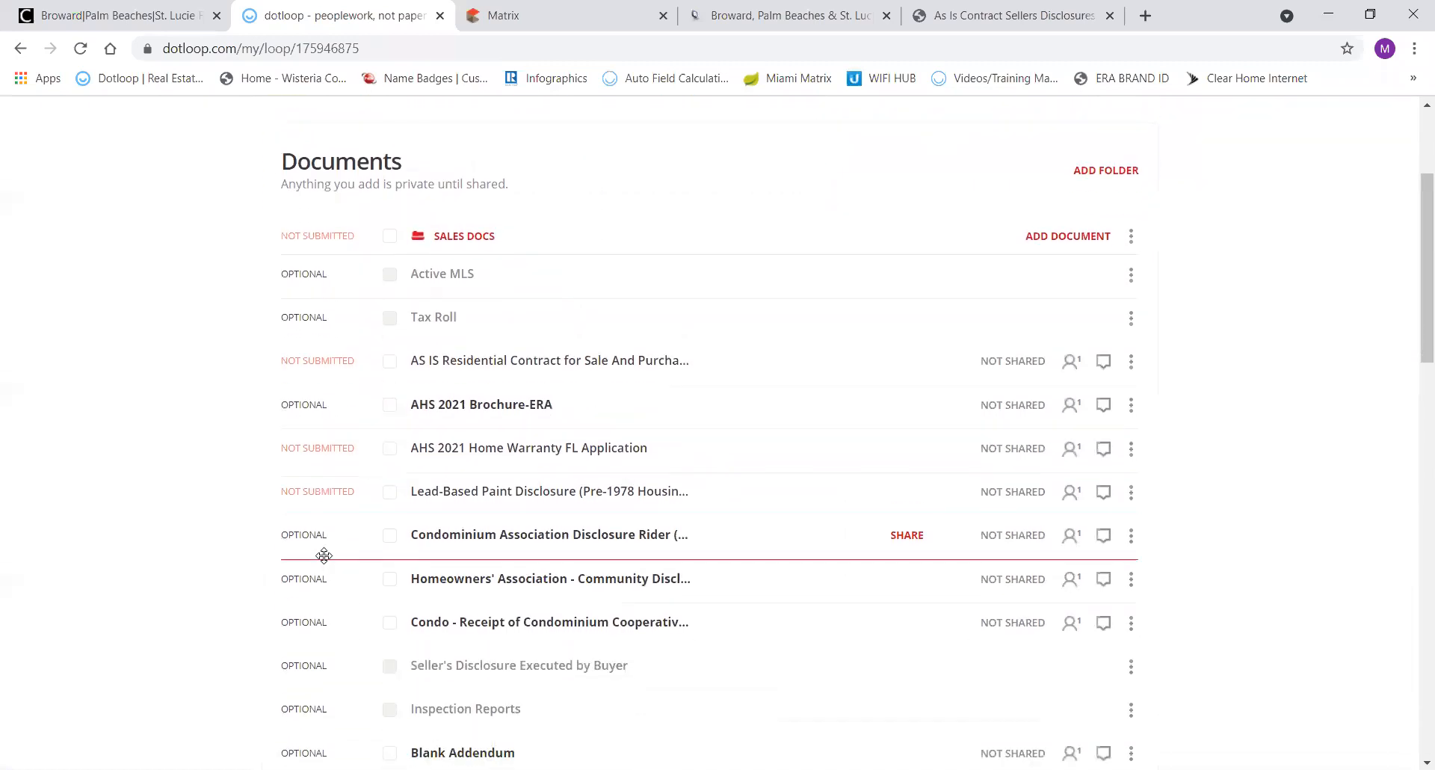
click(1132, 538)
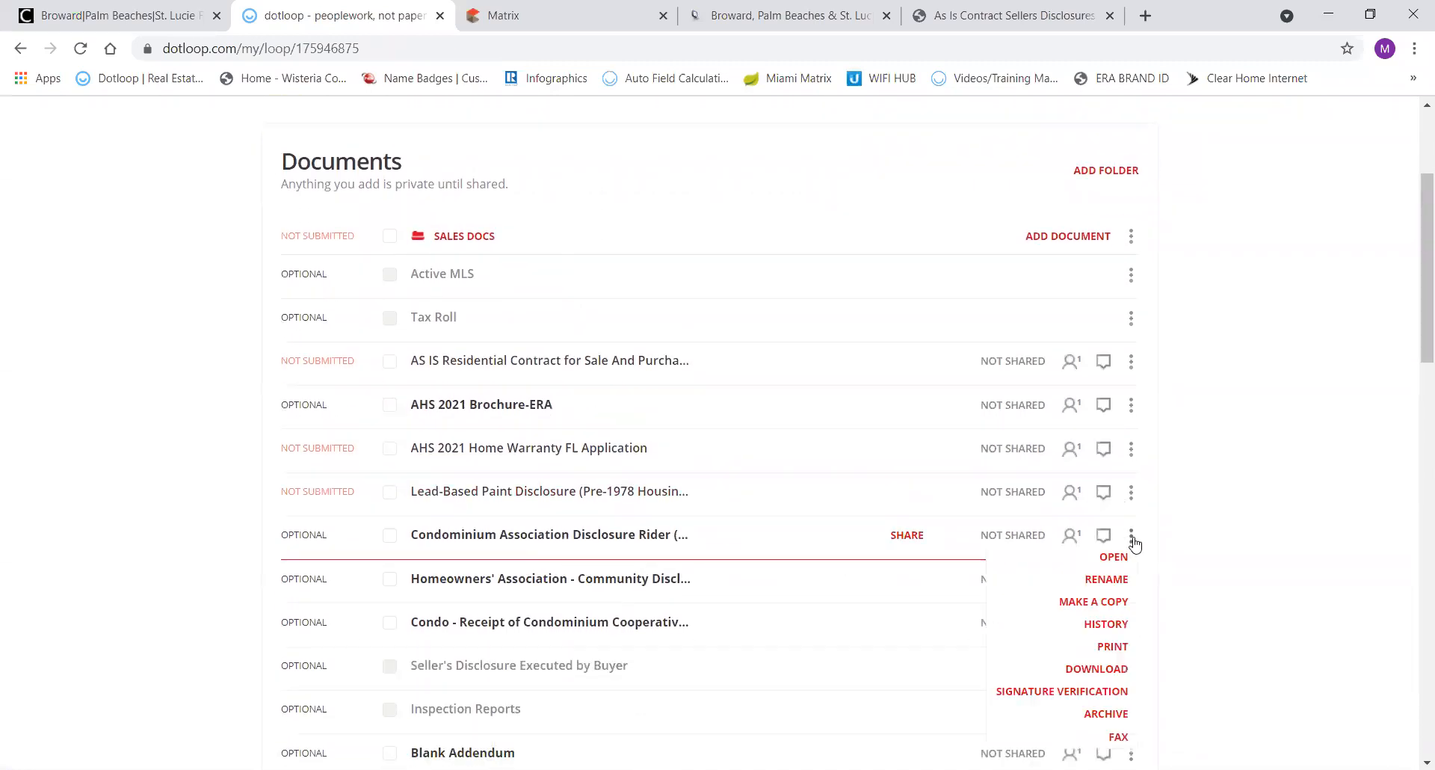
click(1113, 712)
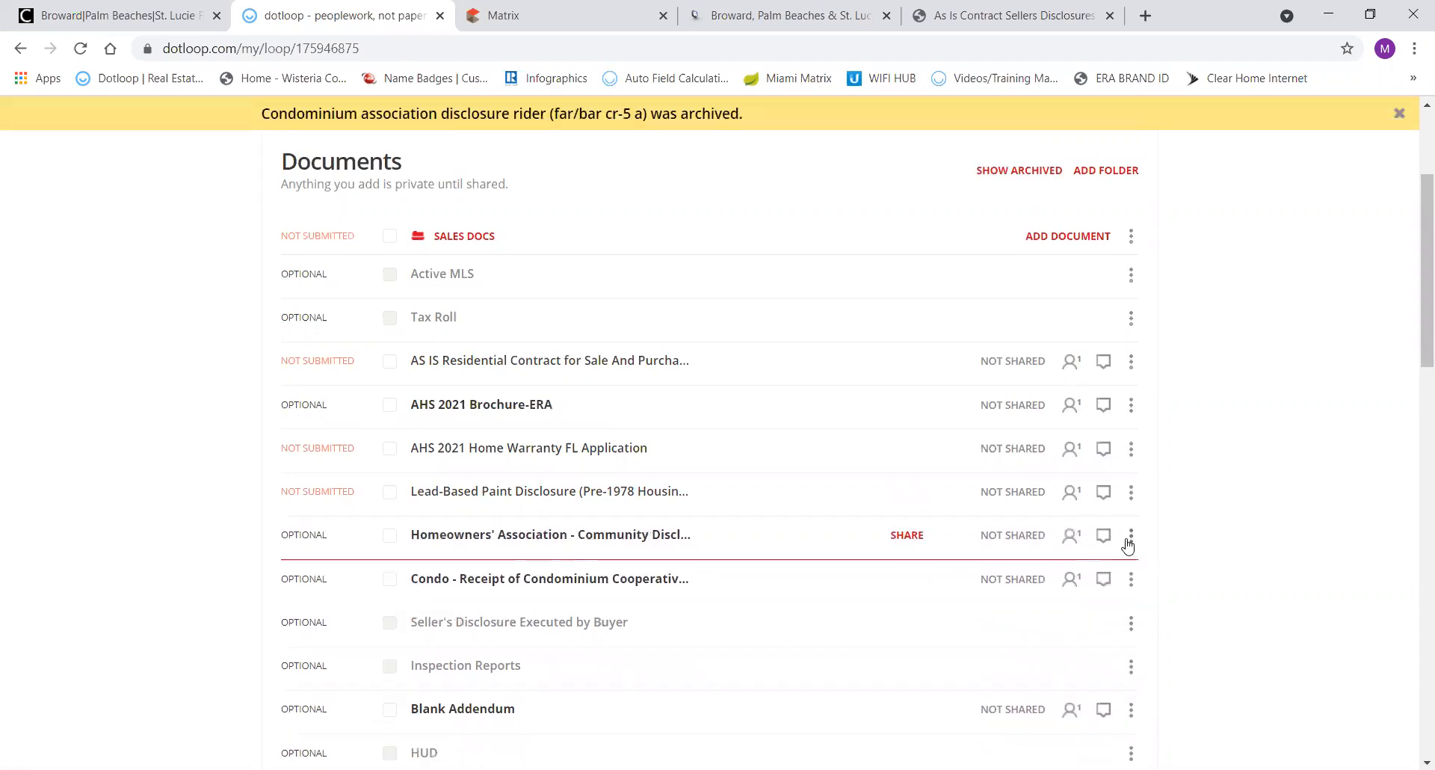
scroll(1128, 539, down, 1)
click(1130, 487)
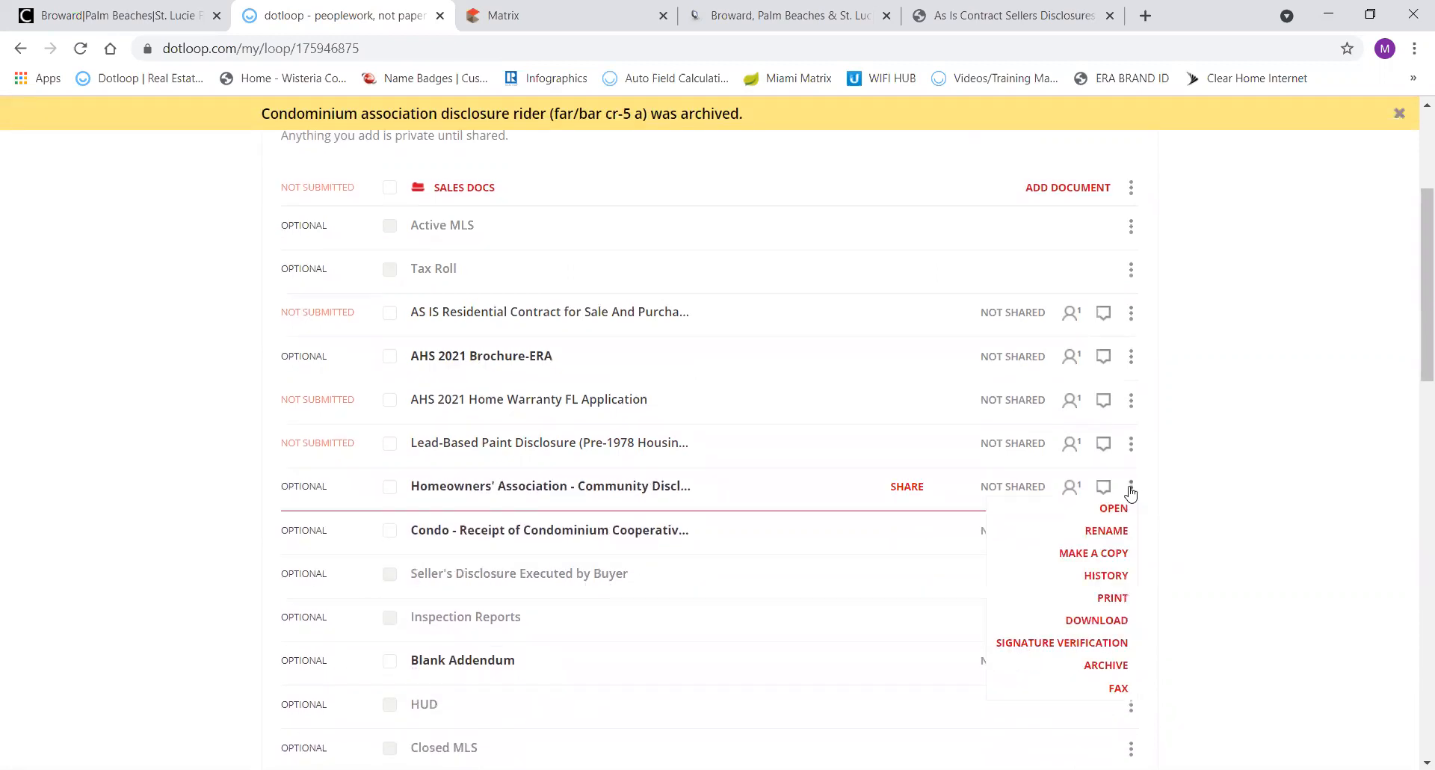
click(1108, 665)
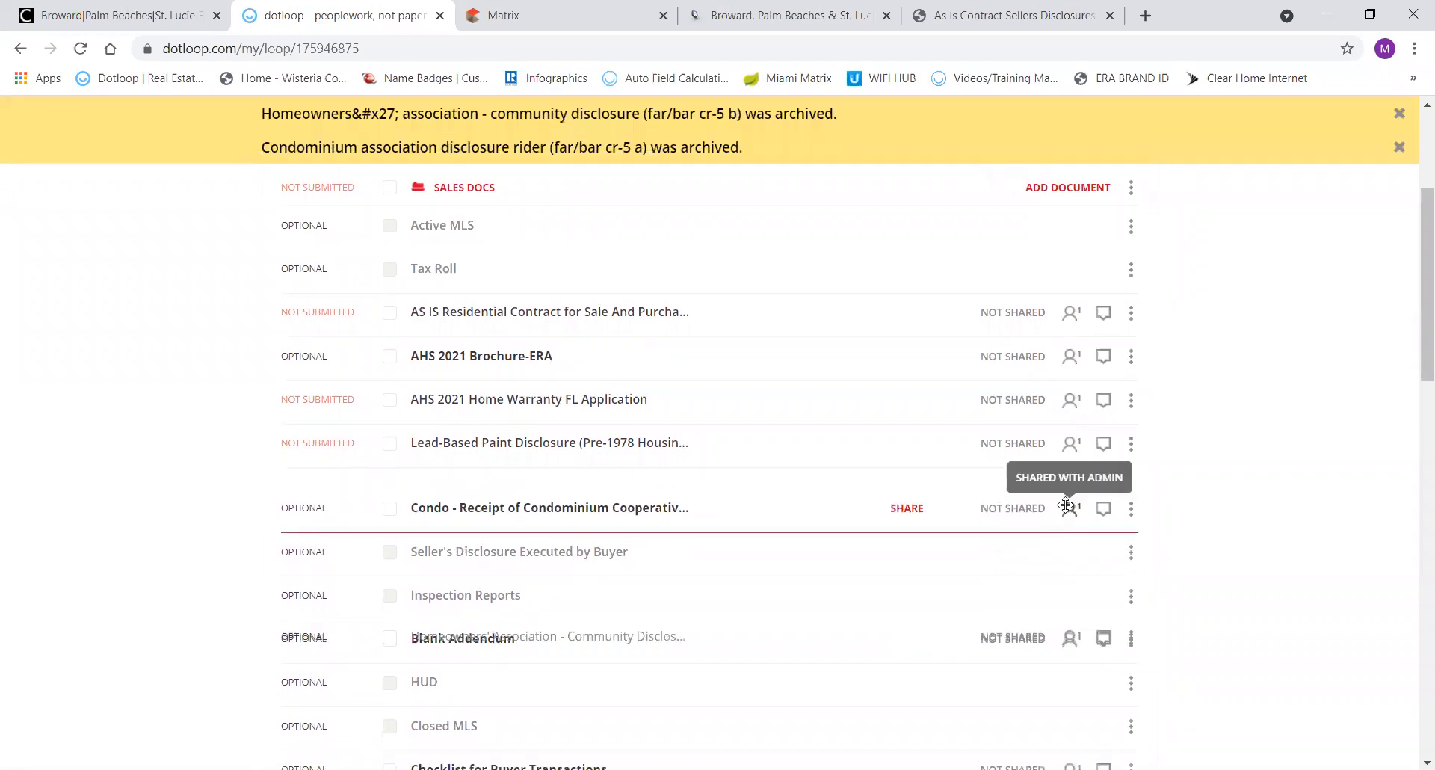
click(1130, 487)
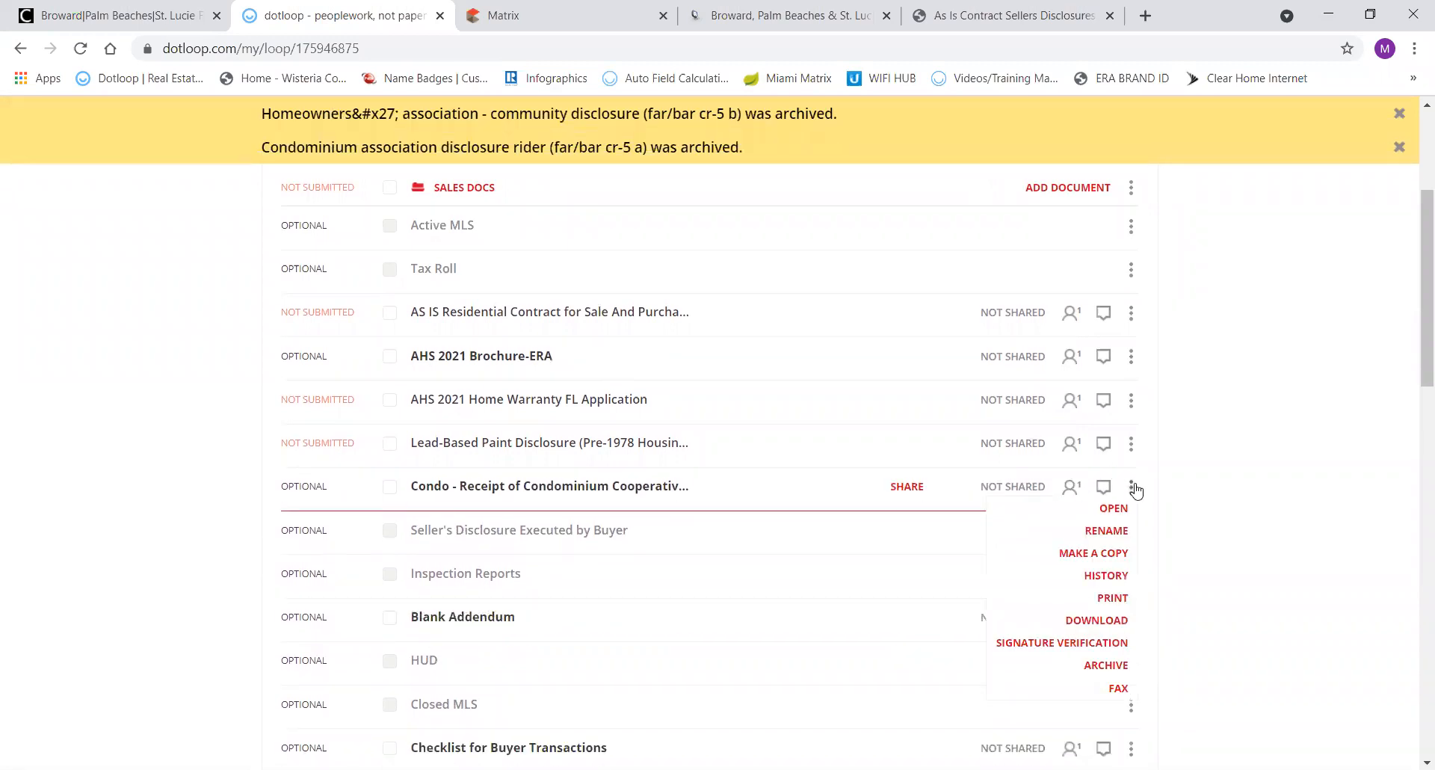
right_click(1107, 664)
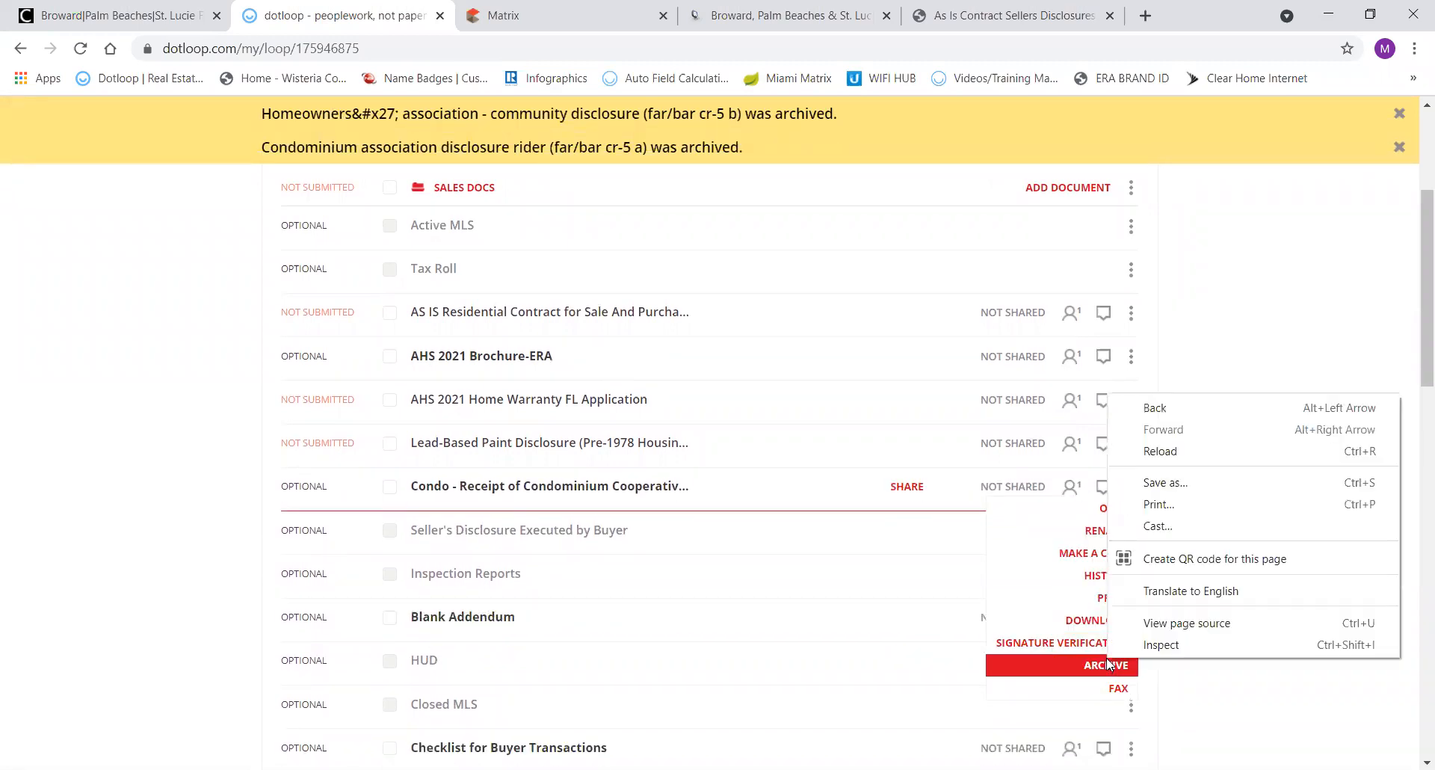
click(1108, 665)
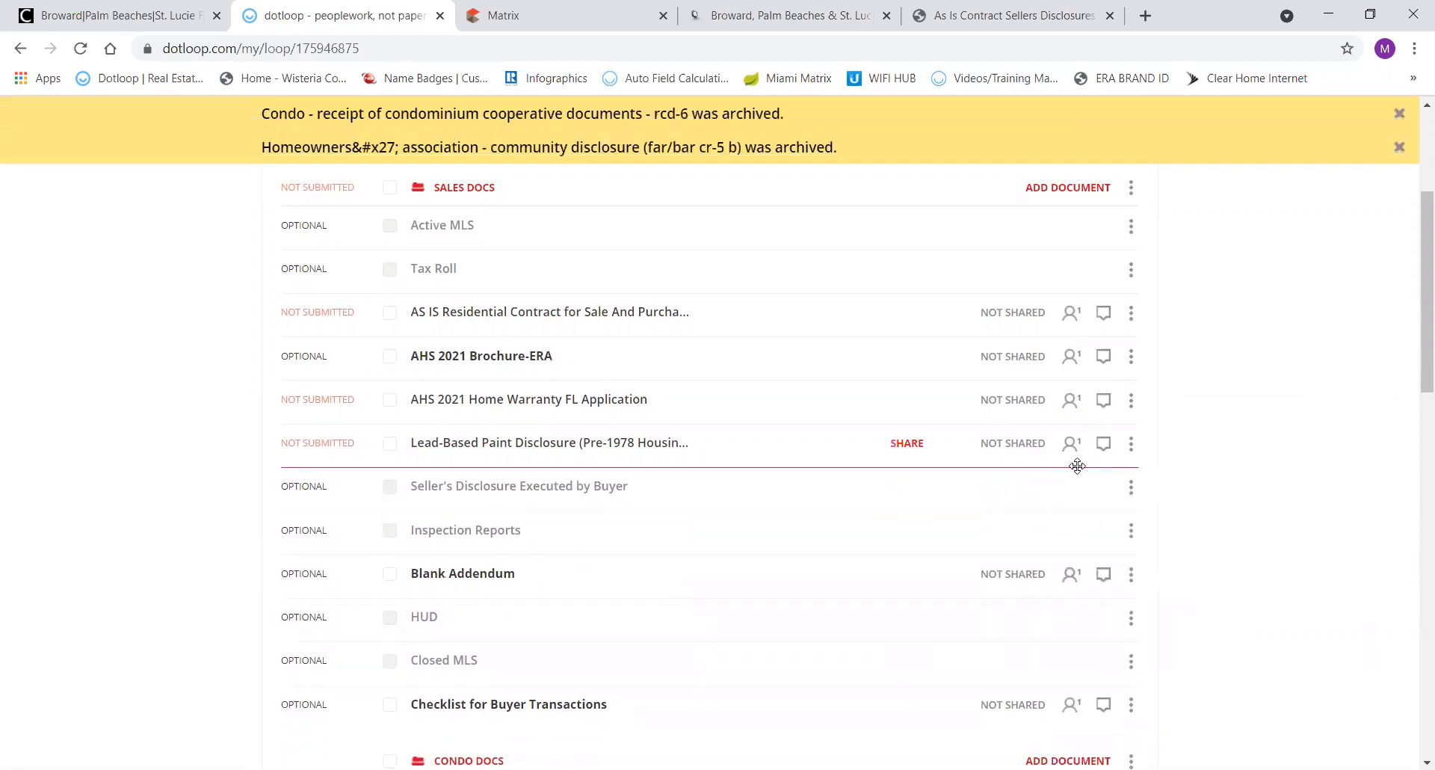
Archive the empty Condo Docs folder and scroll back up the documents list.
scroll(1208, 463, down, 4)
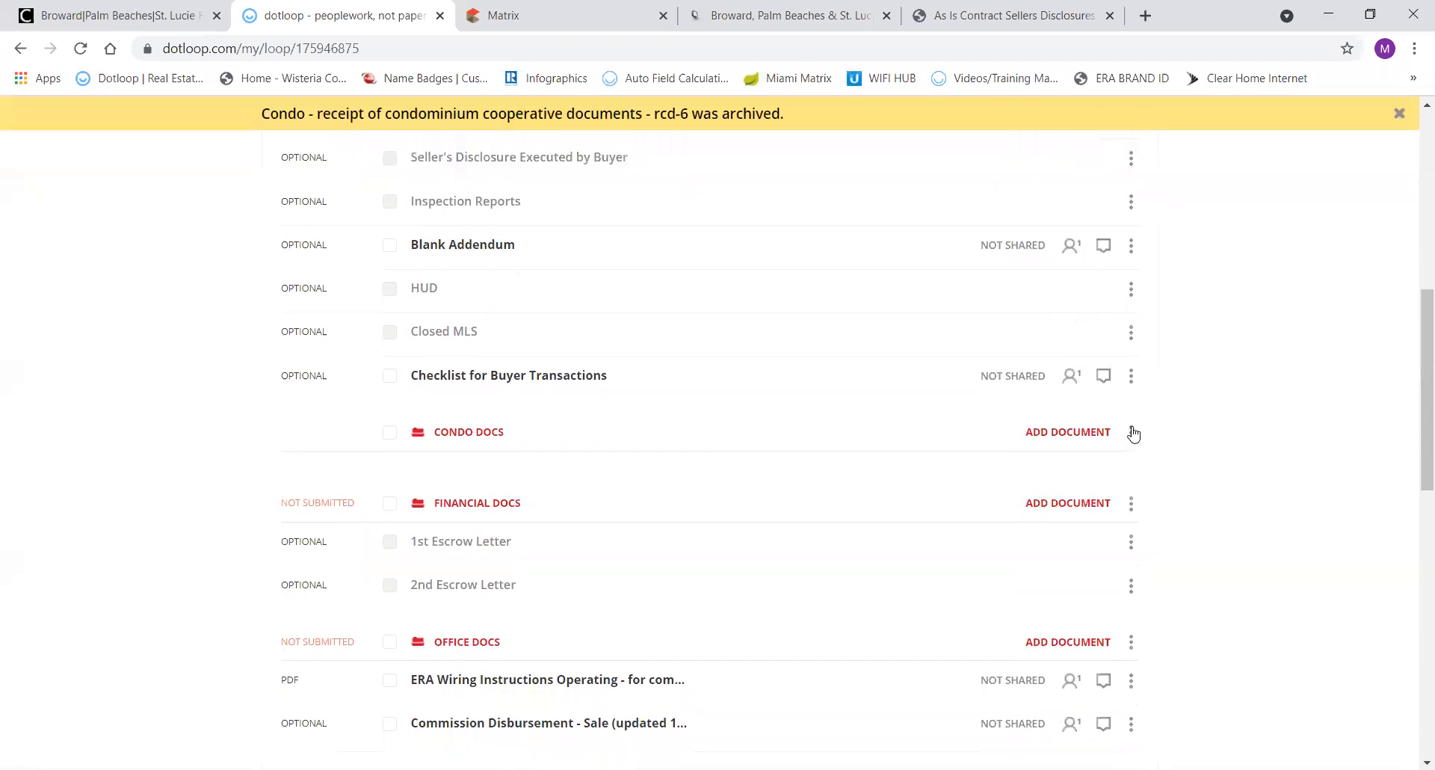
click(1131, 433)
click(1114, 544)
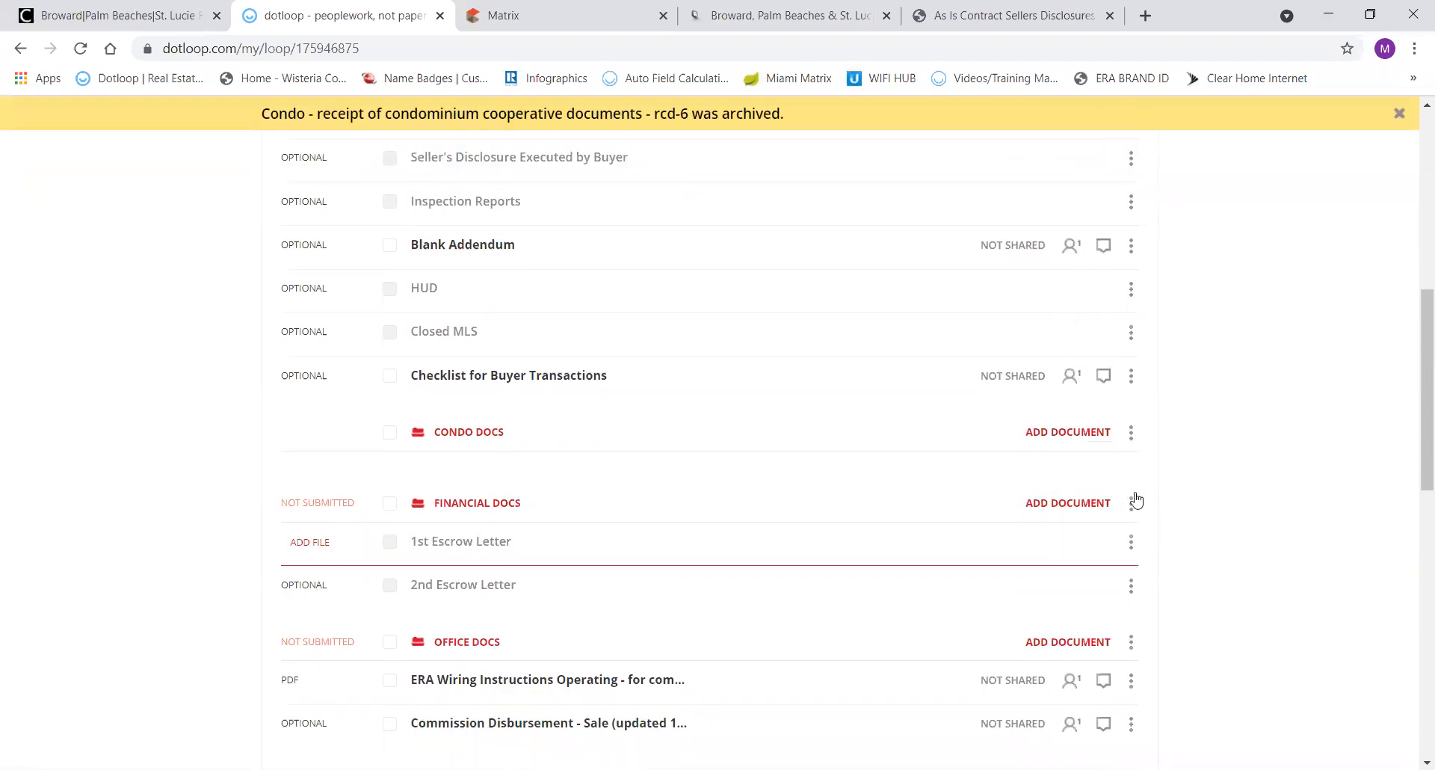
scroll(1191, 492, down, 1)
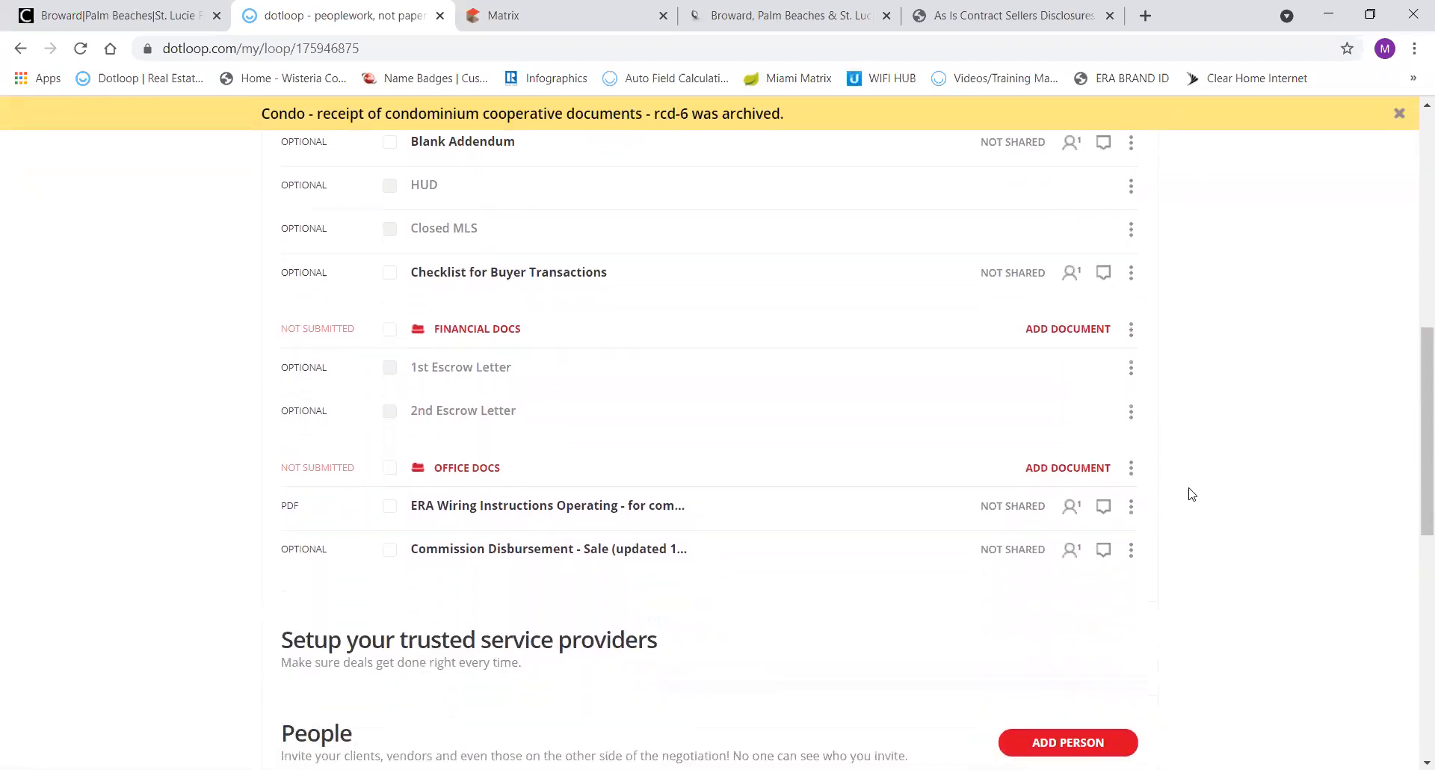
scroll(1192, 494, up, 1)
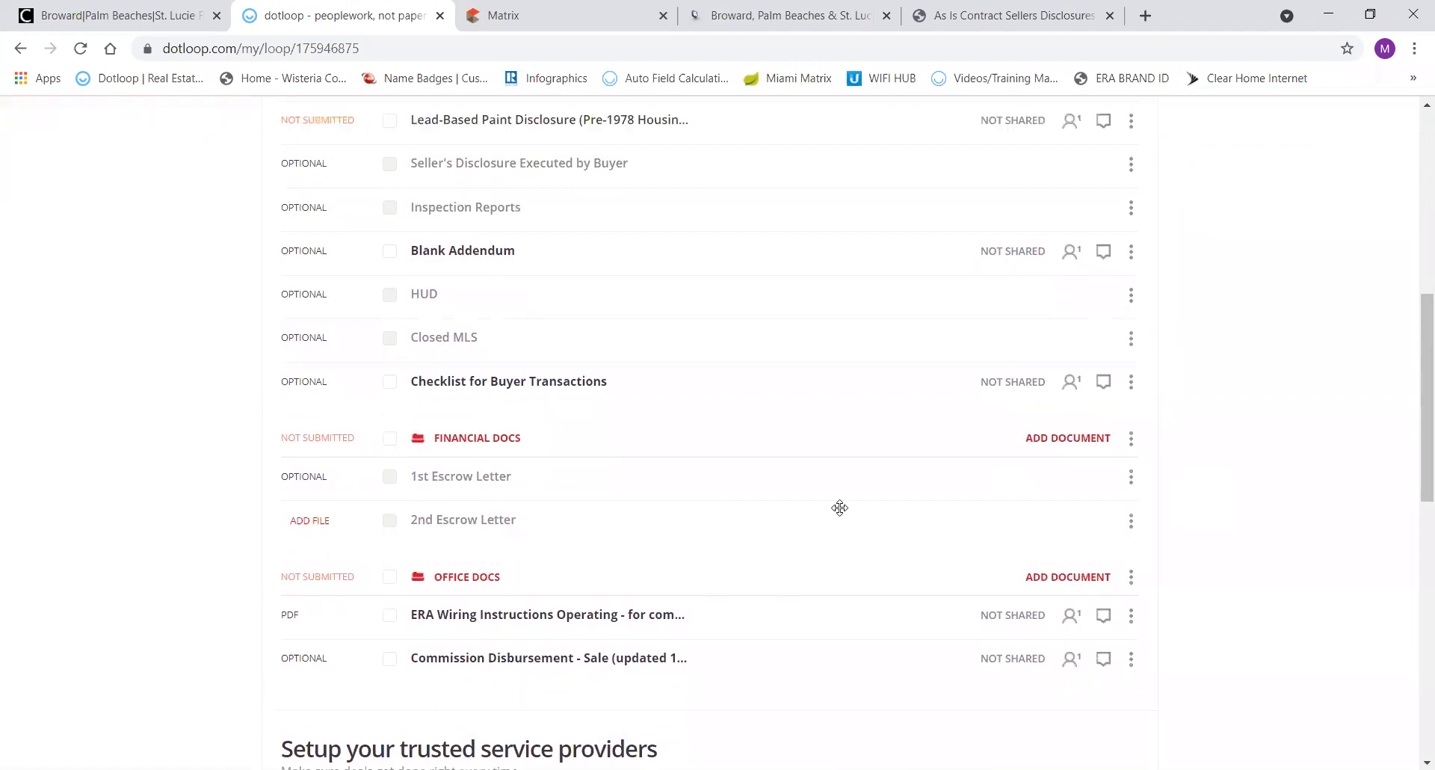
scroll(839, 508, up, 2)
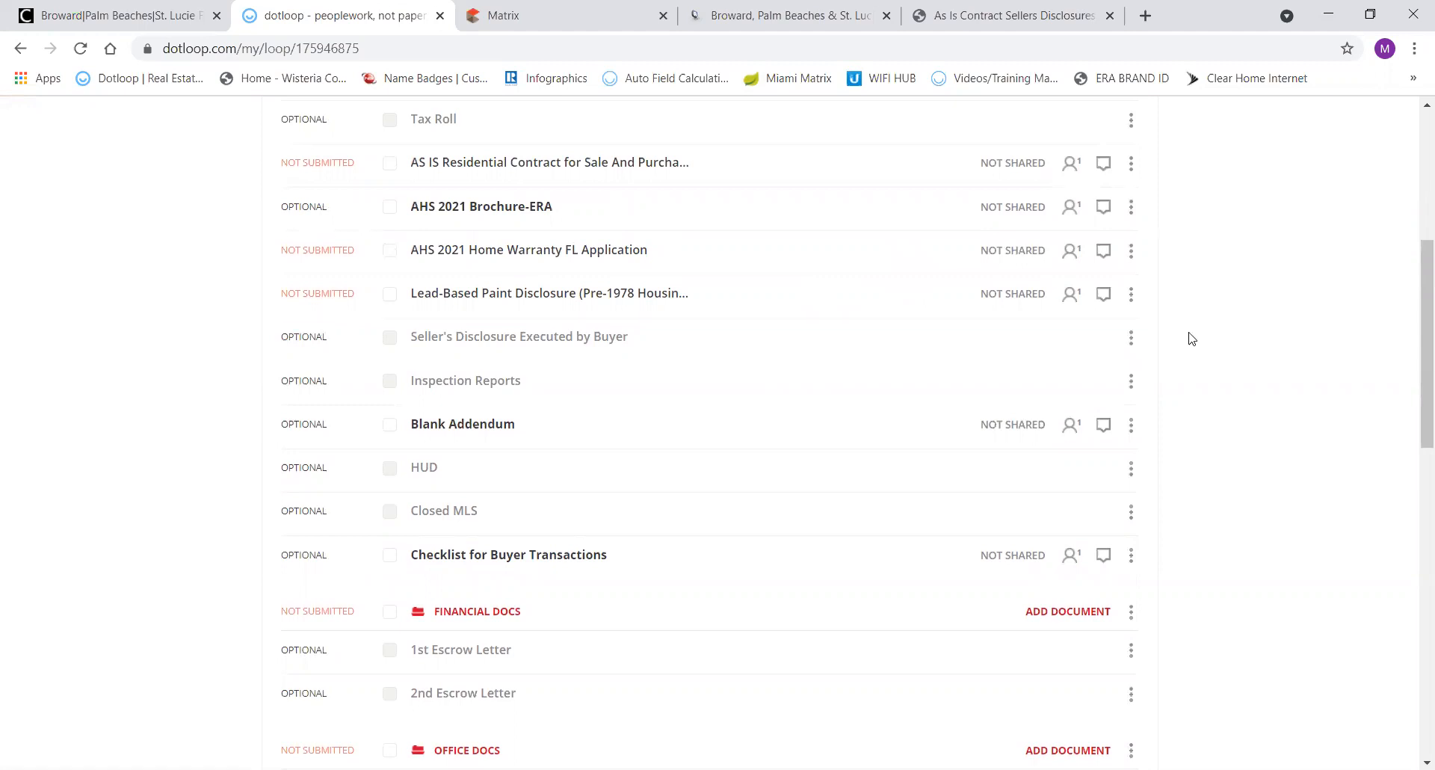
scroll(1215, 360, up, 5)
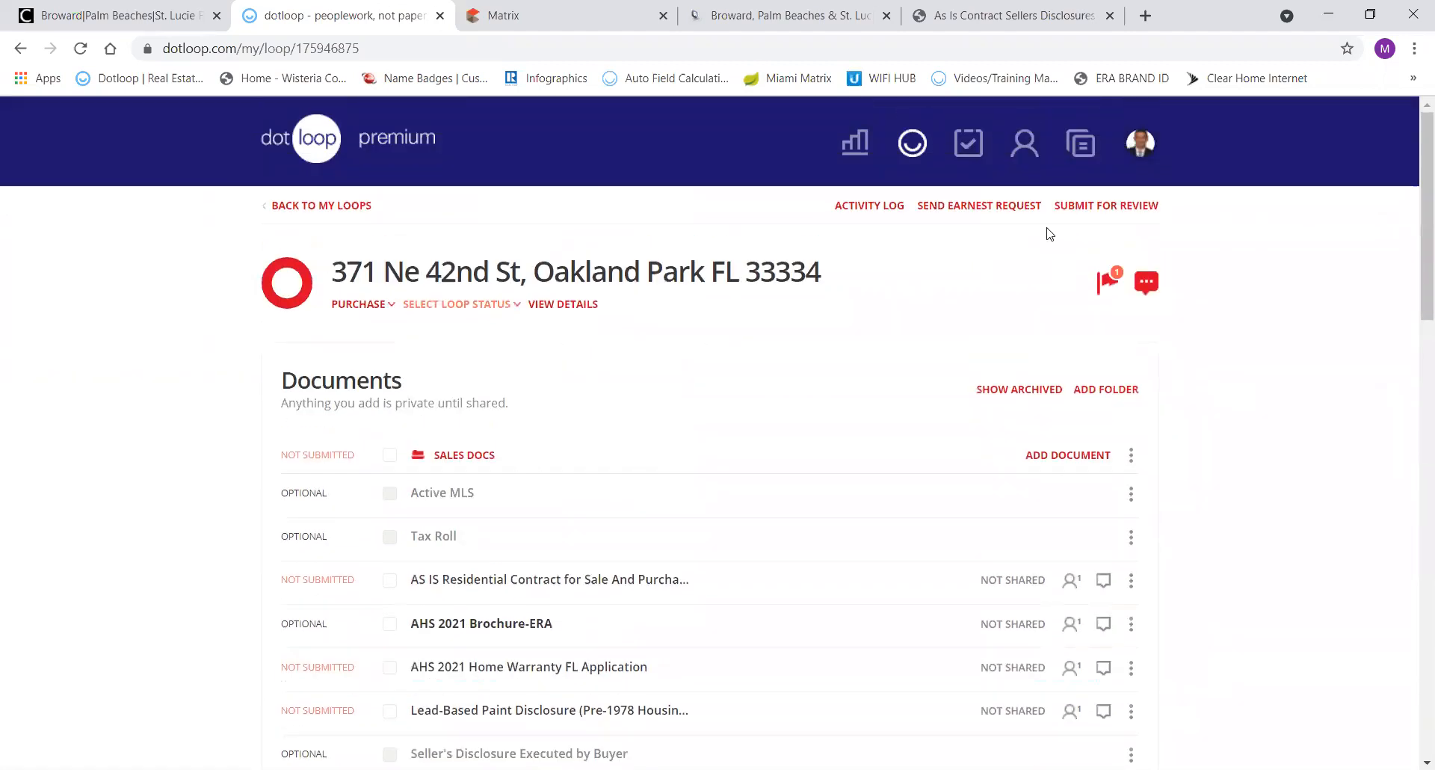
Open the loops list from the dotloop logo in a new browser tab and switch to it.
right_click(311, 146)
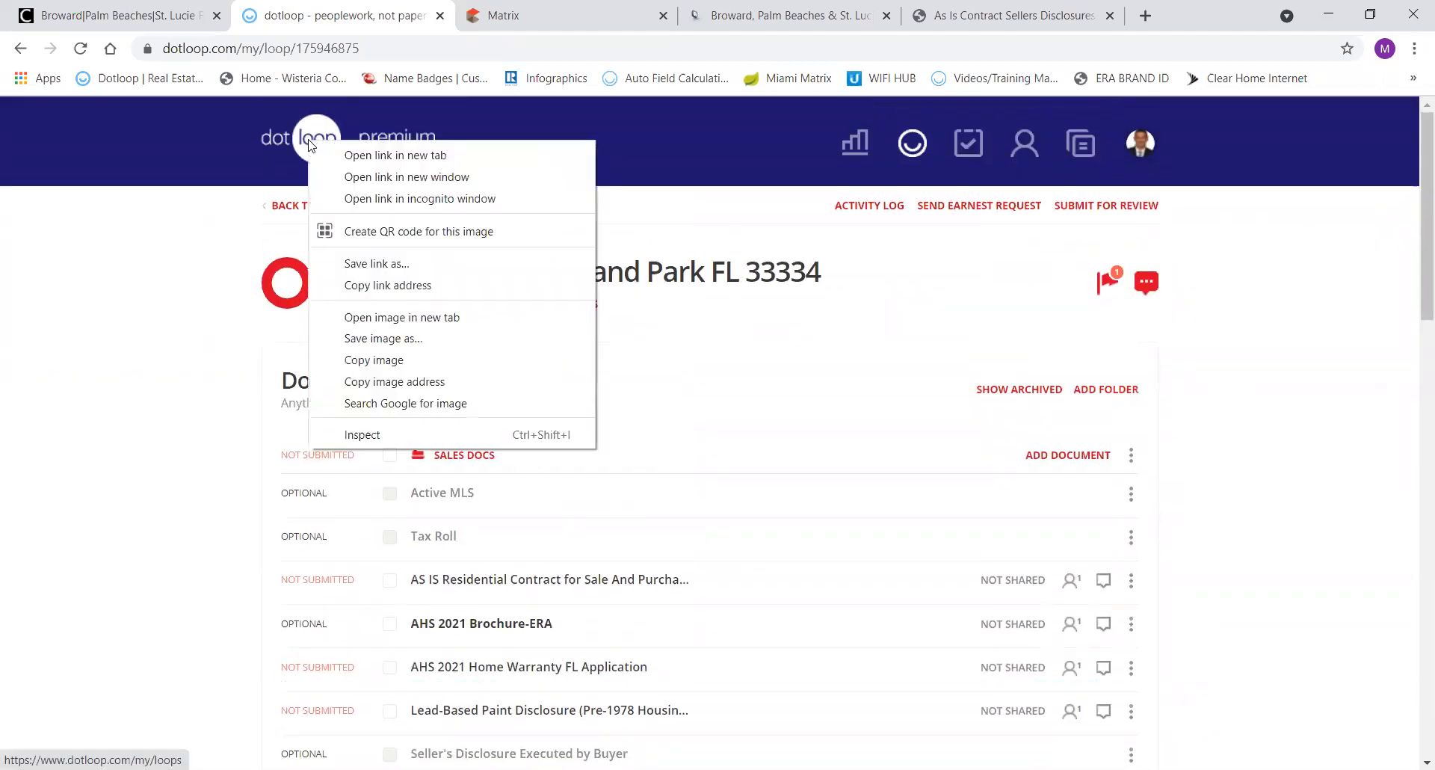
click(356, 156)
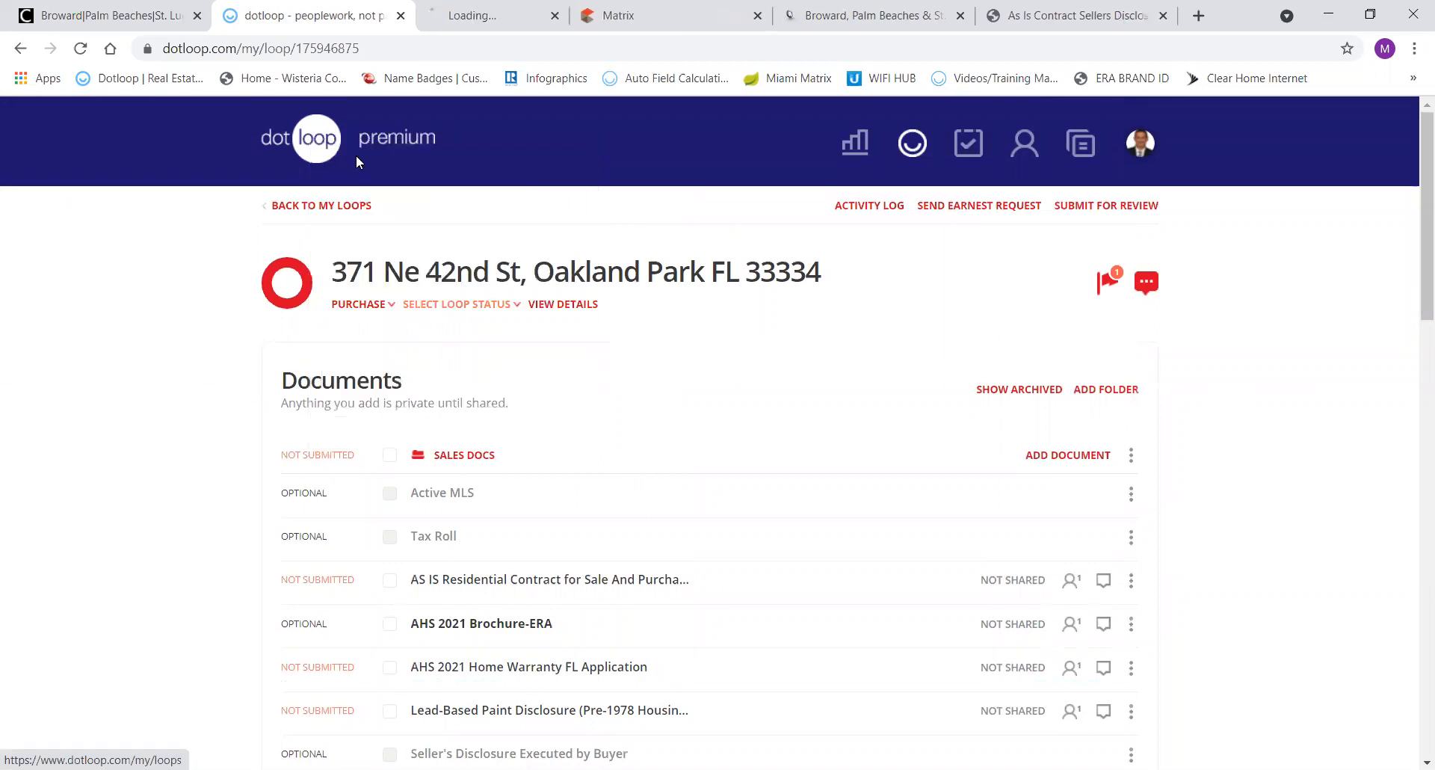
click(506, 26)
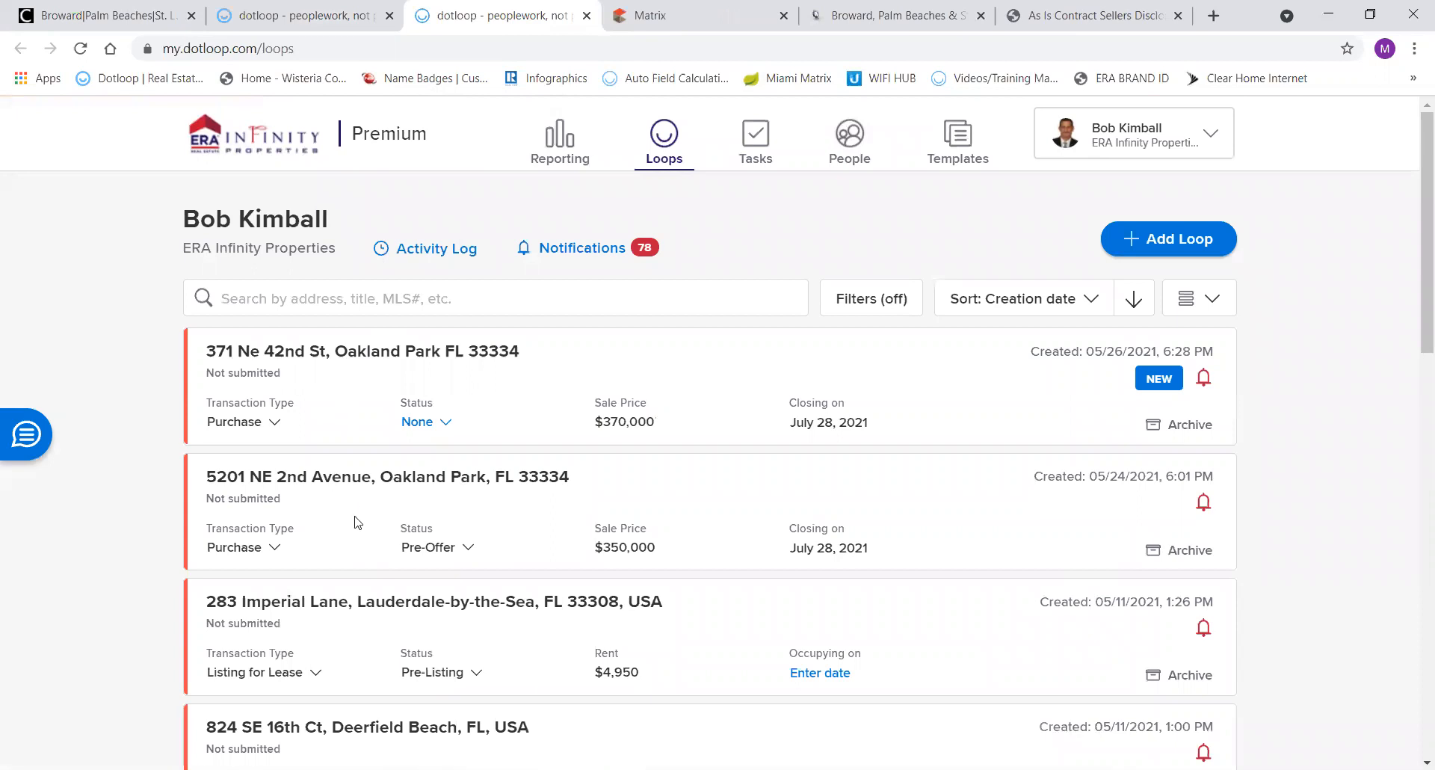
click(340, 479)
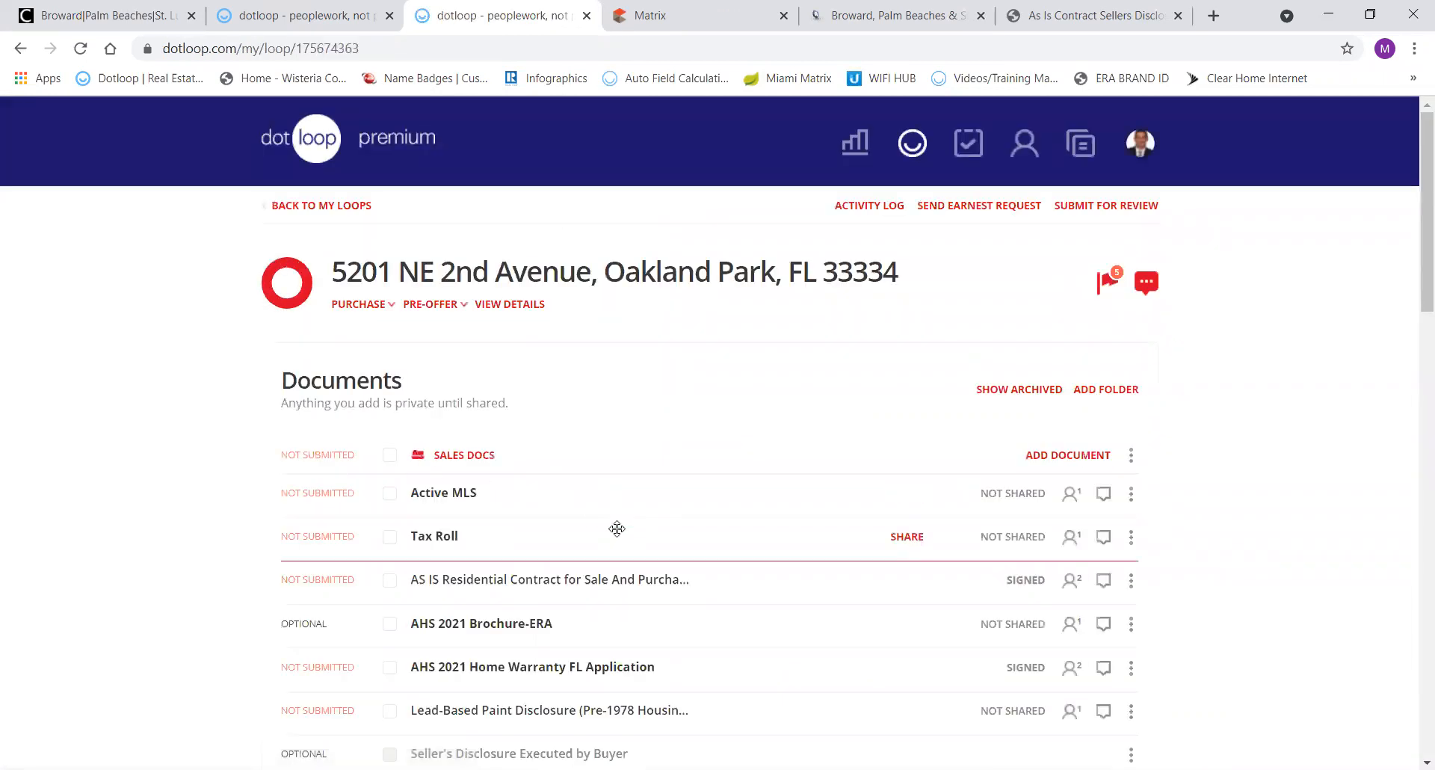
scroll(615, 523, down, 6)
scroll(616, 528, down, 2)
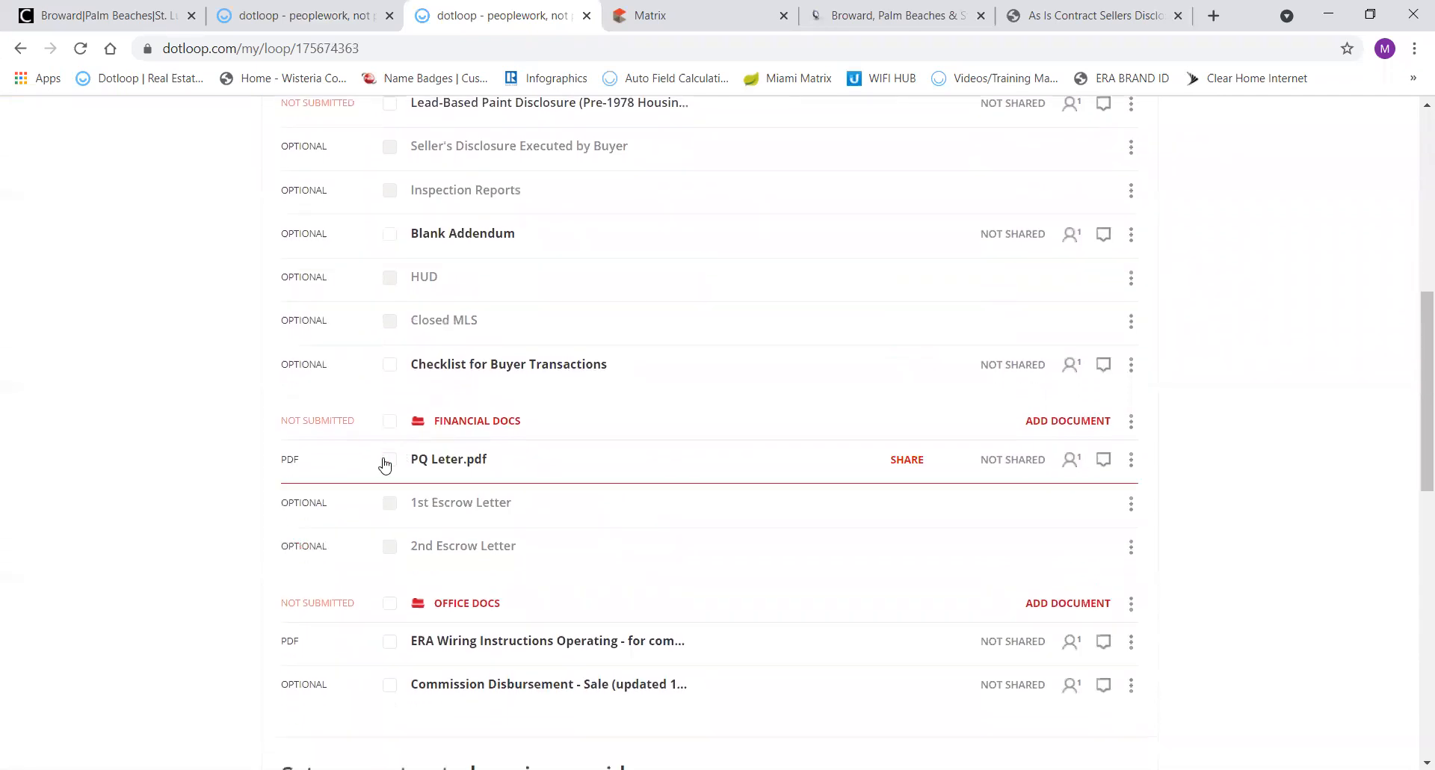
click(389, 459)
scroll(641, 438, up, 8)
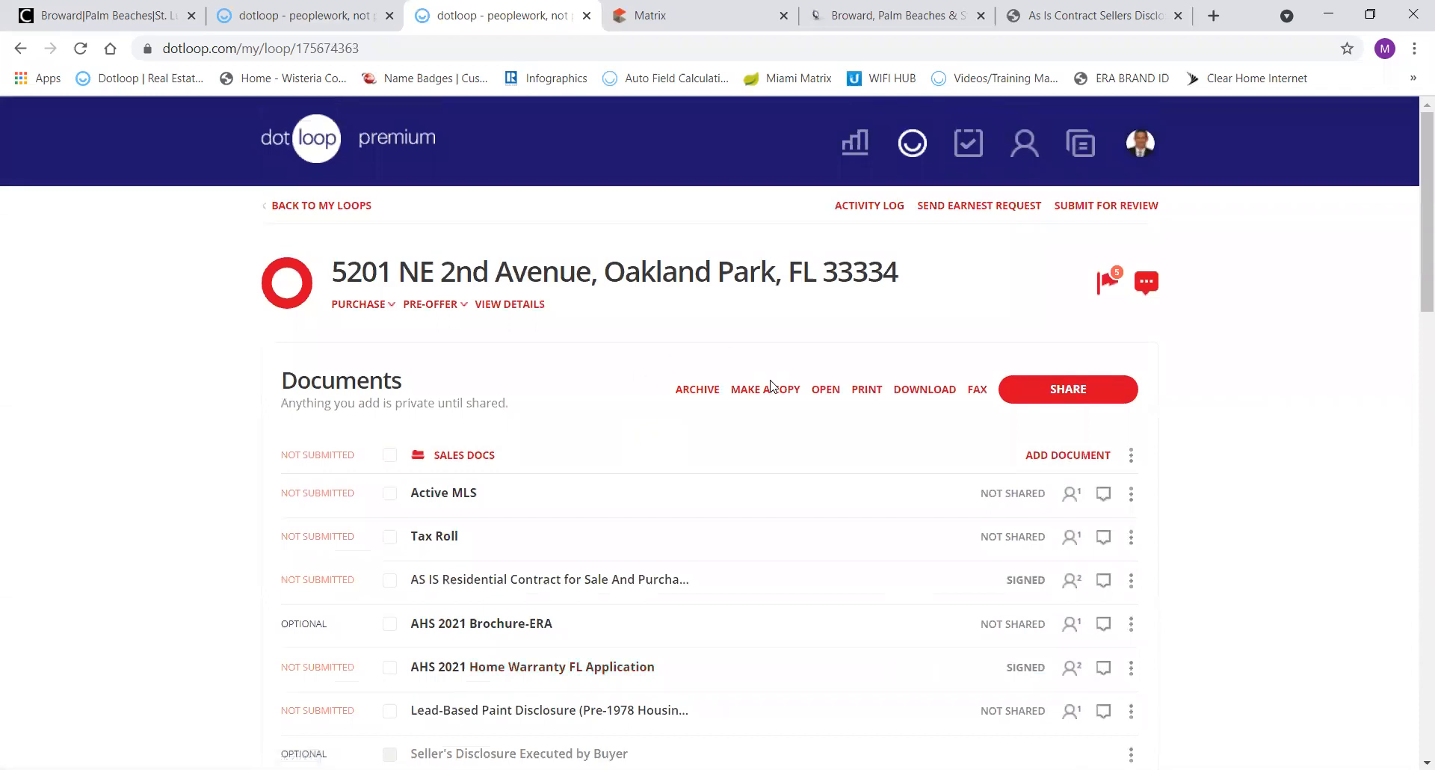
double_click(770, 388)
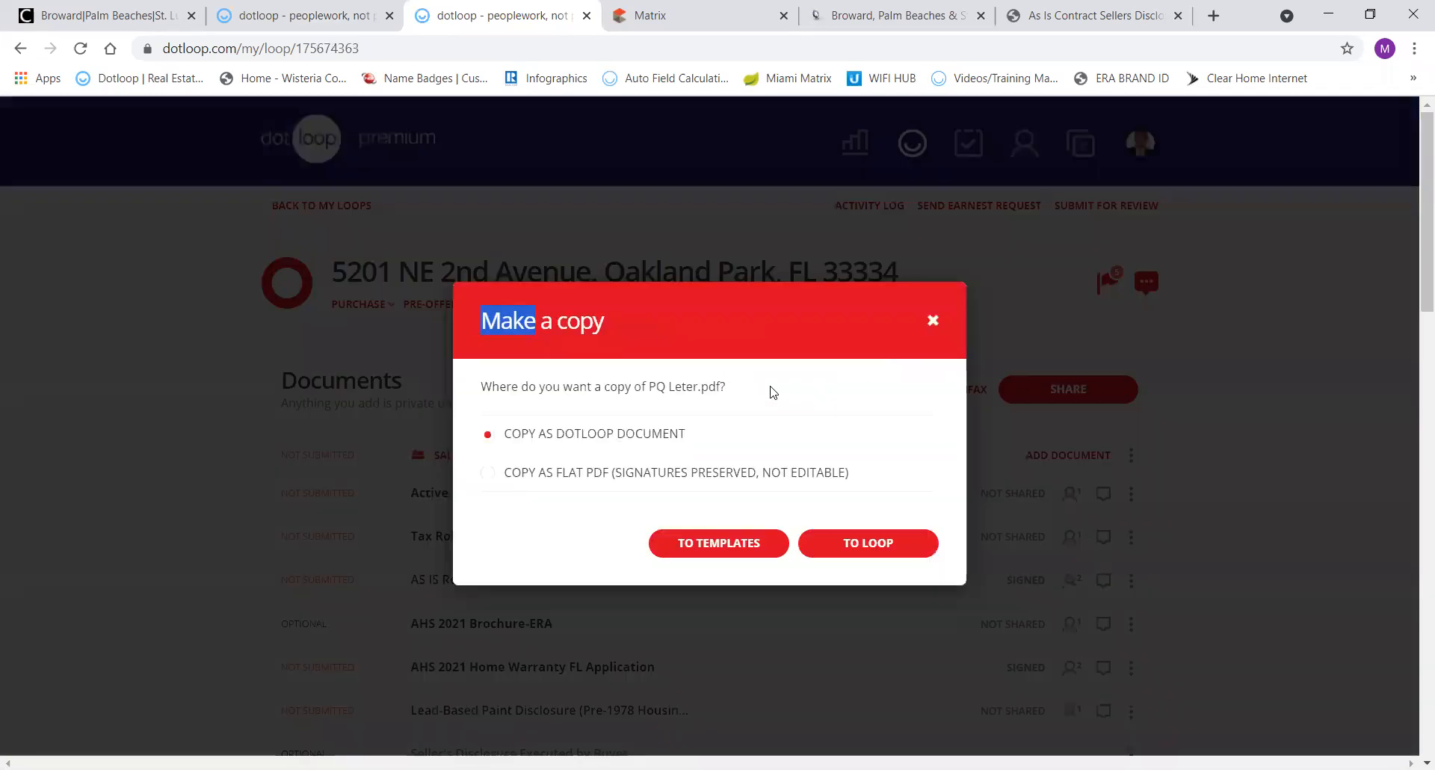
click(487, 476)
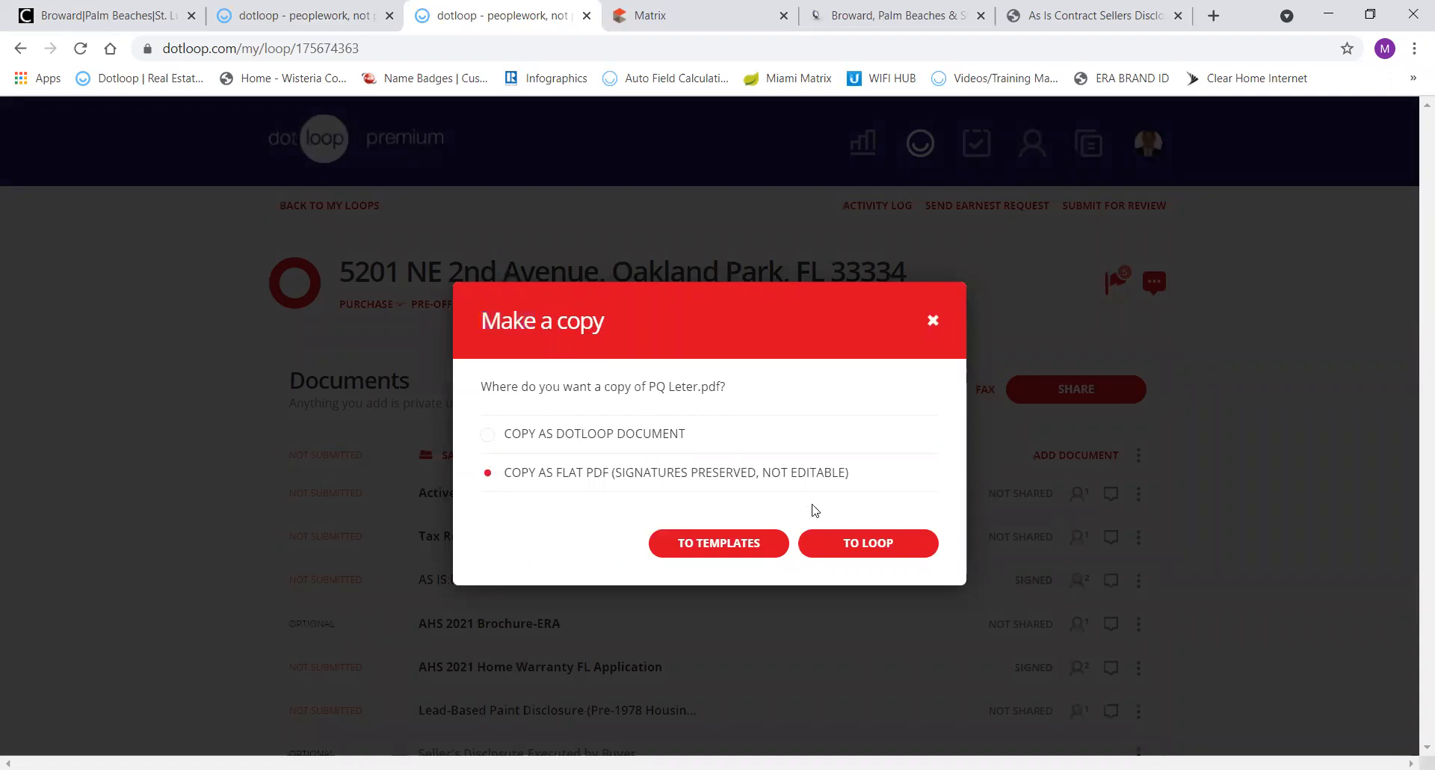
click(857, 543)
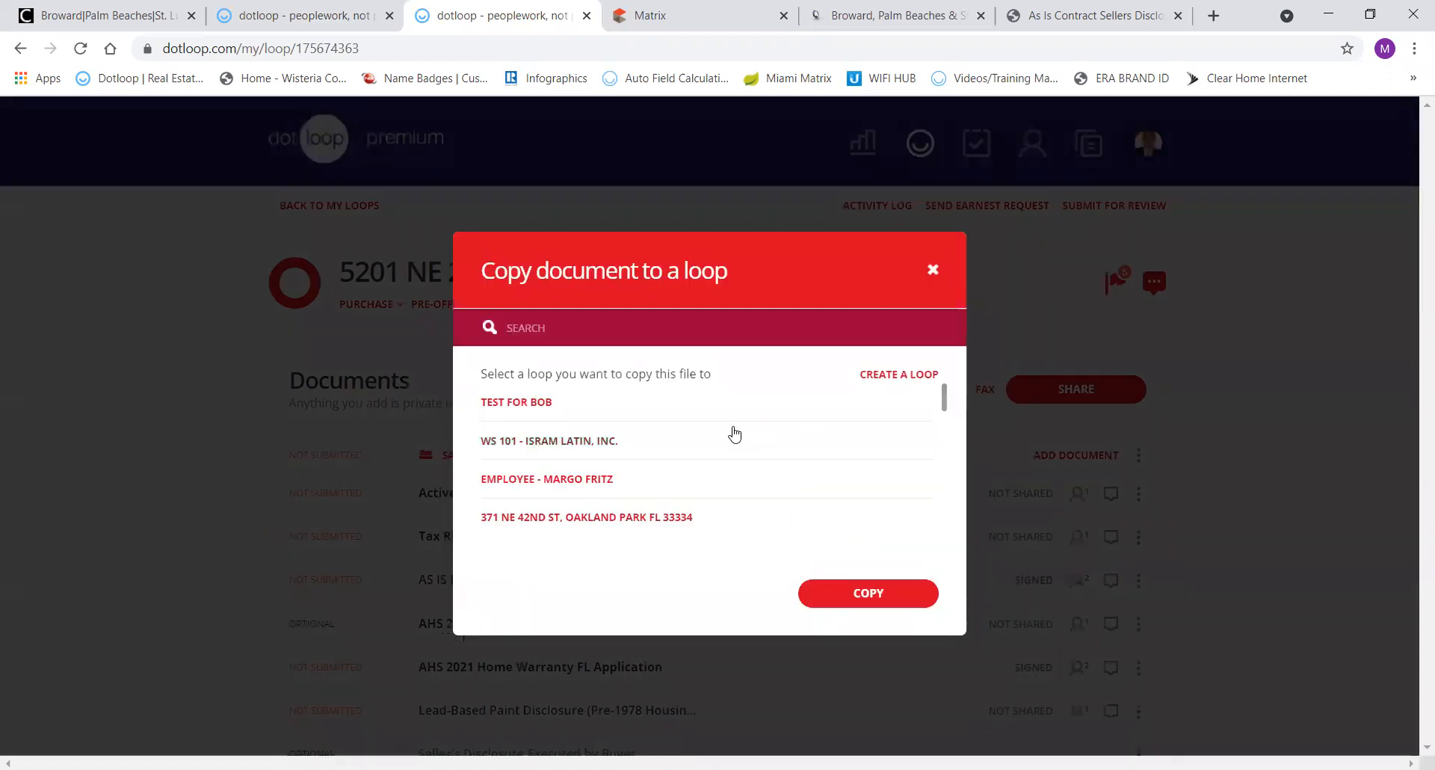
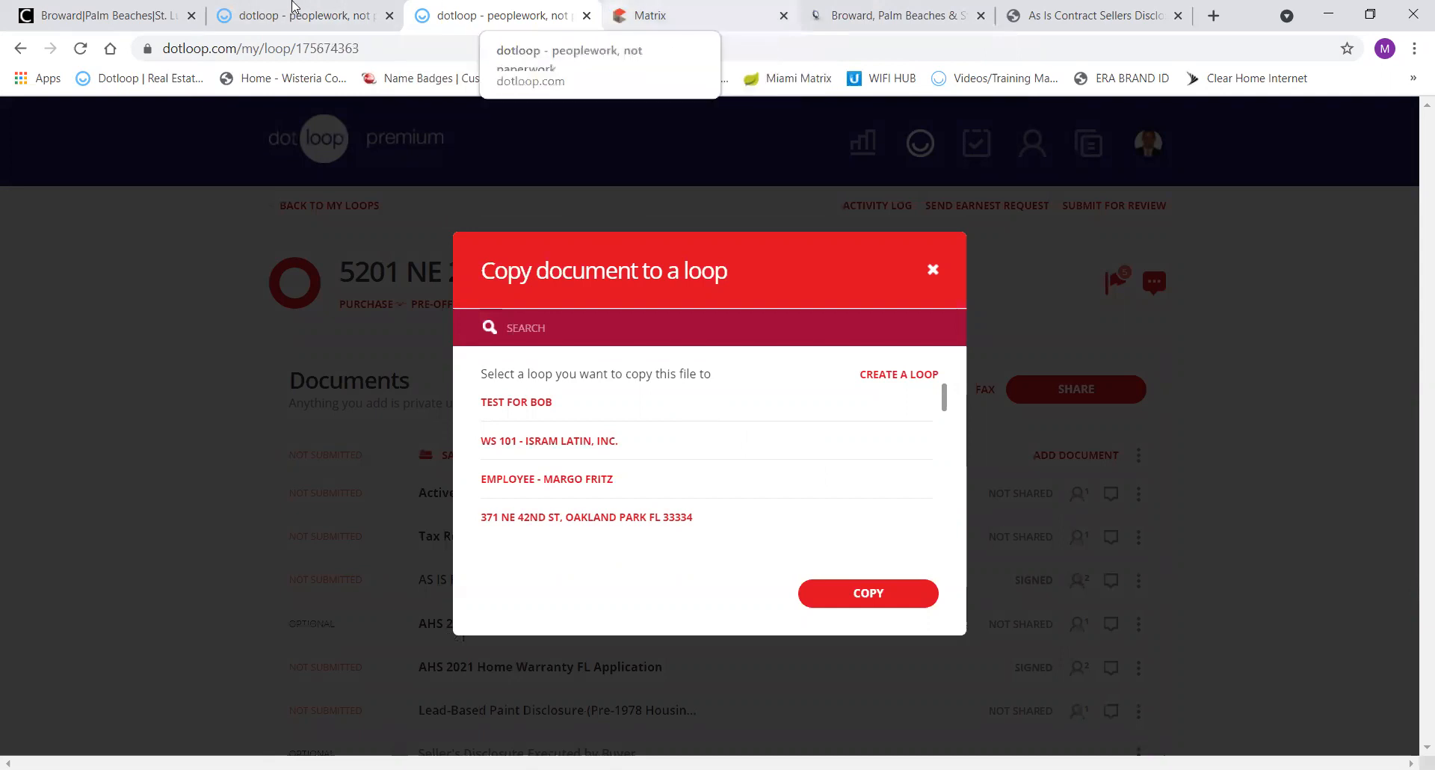
click(683, 14)
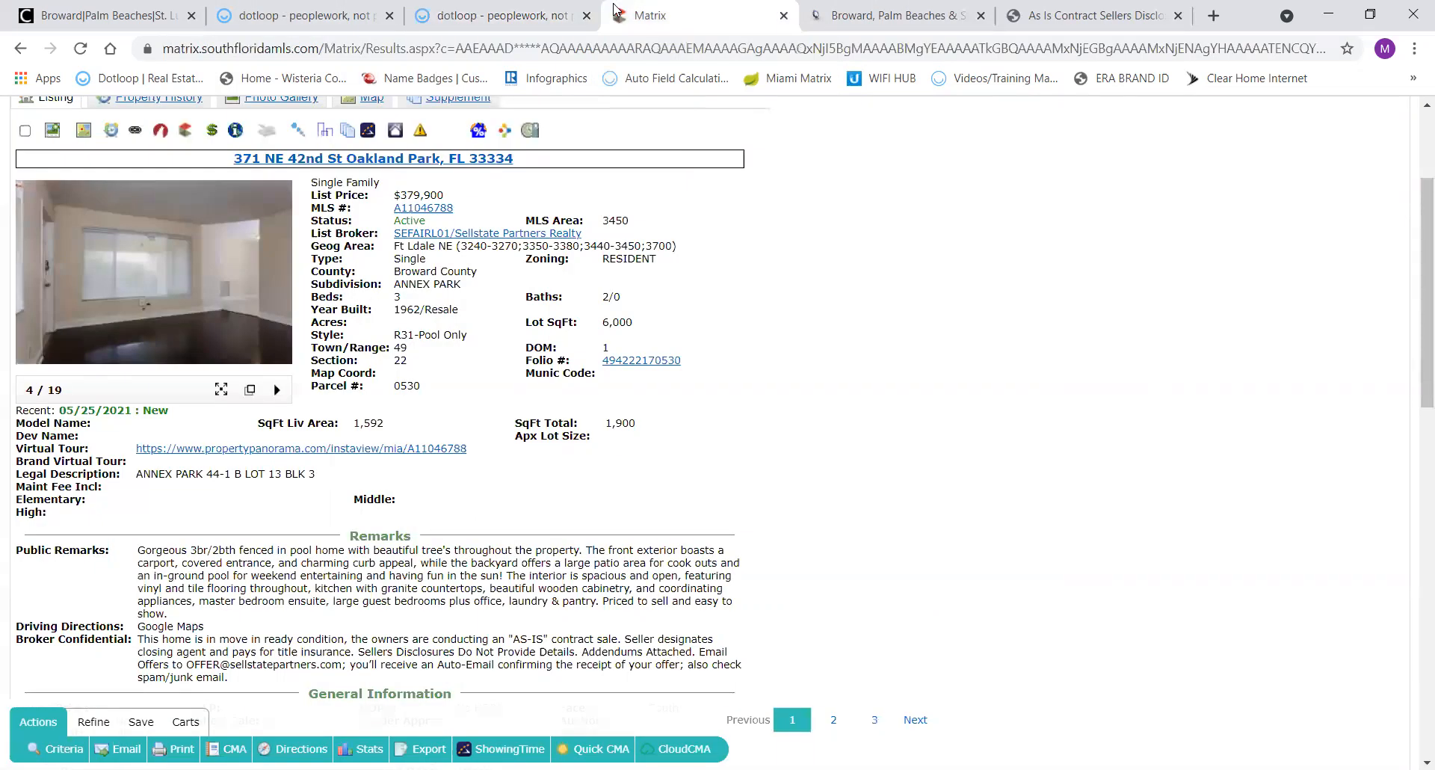
click(481, 13)
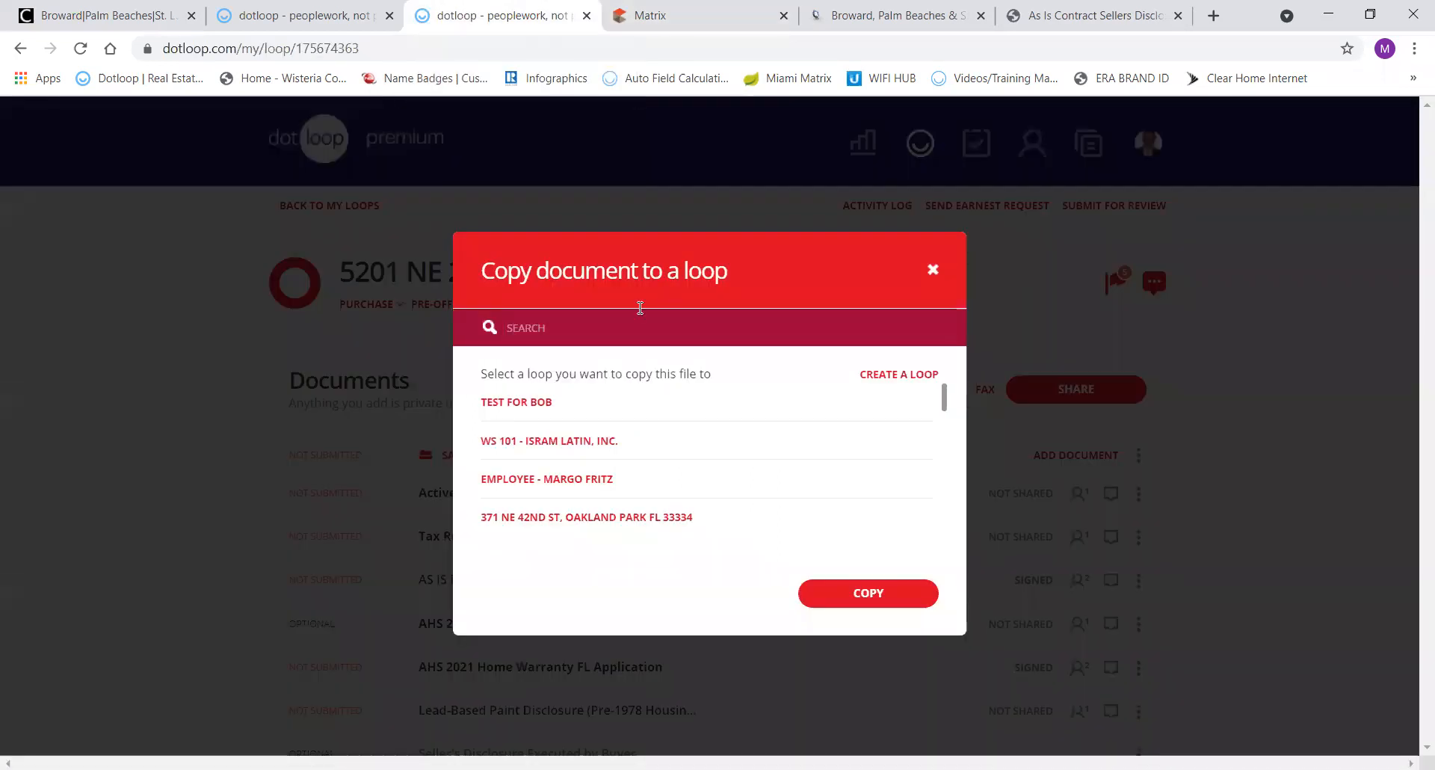
text(371)
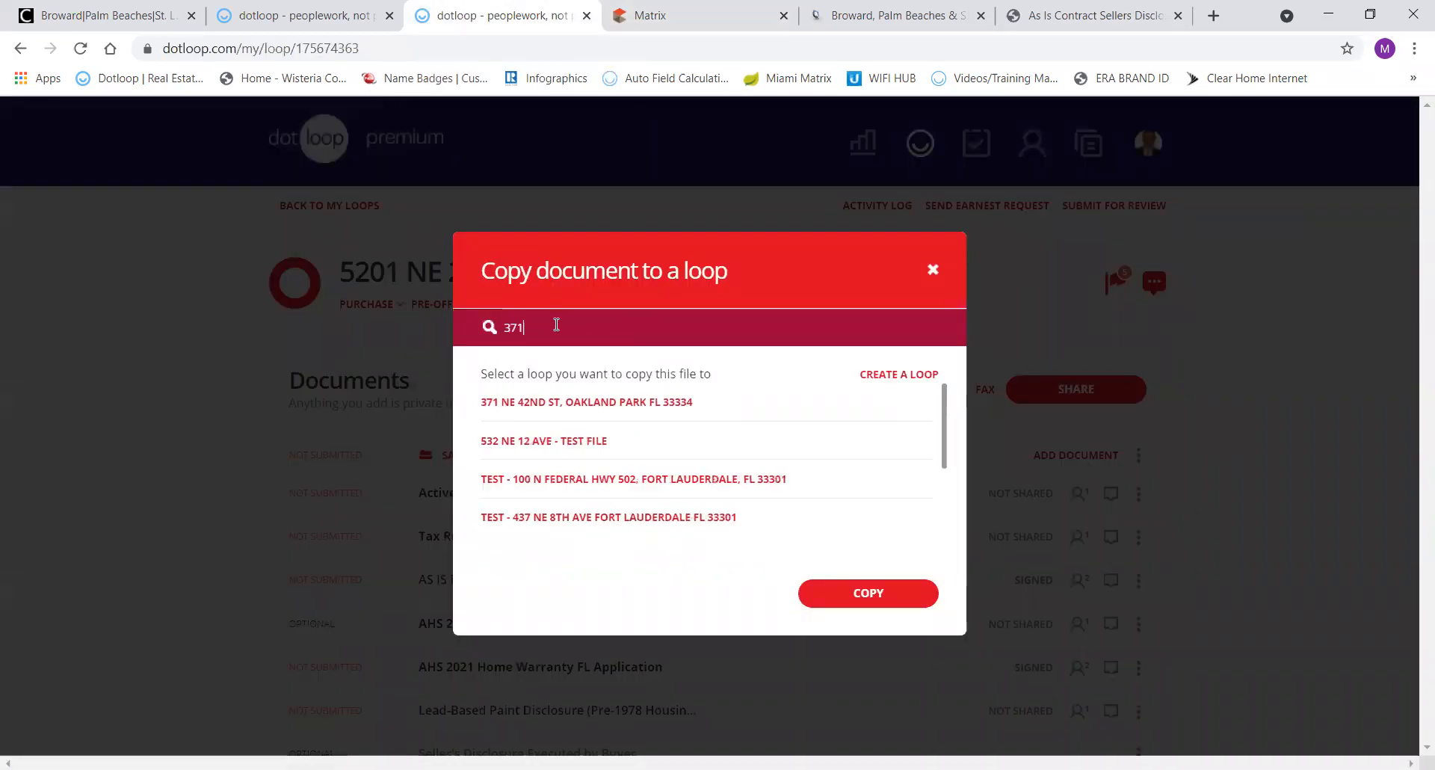
click(514, 403)
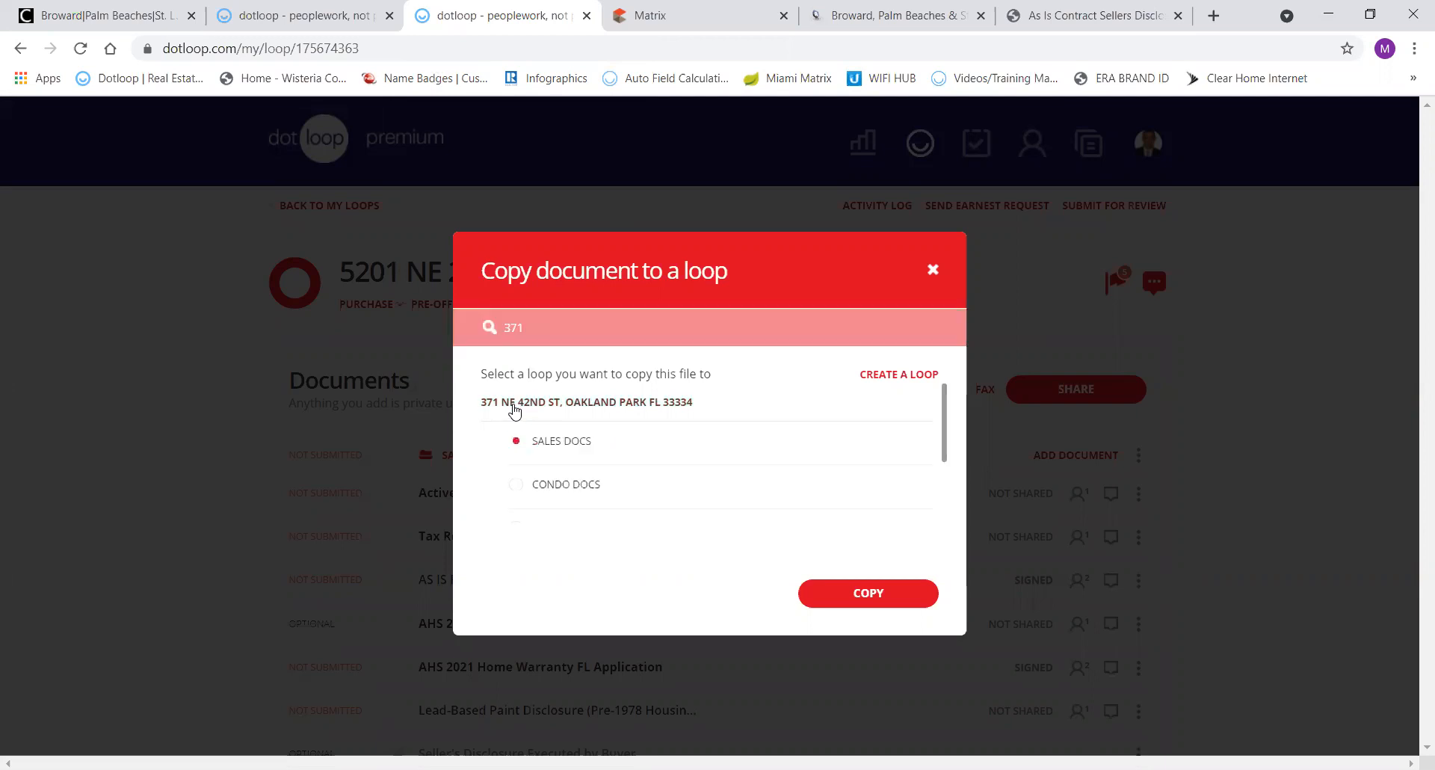
scroll(564, 501, down, 1)
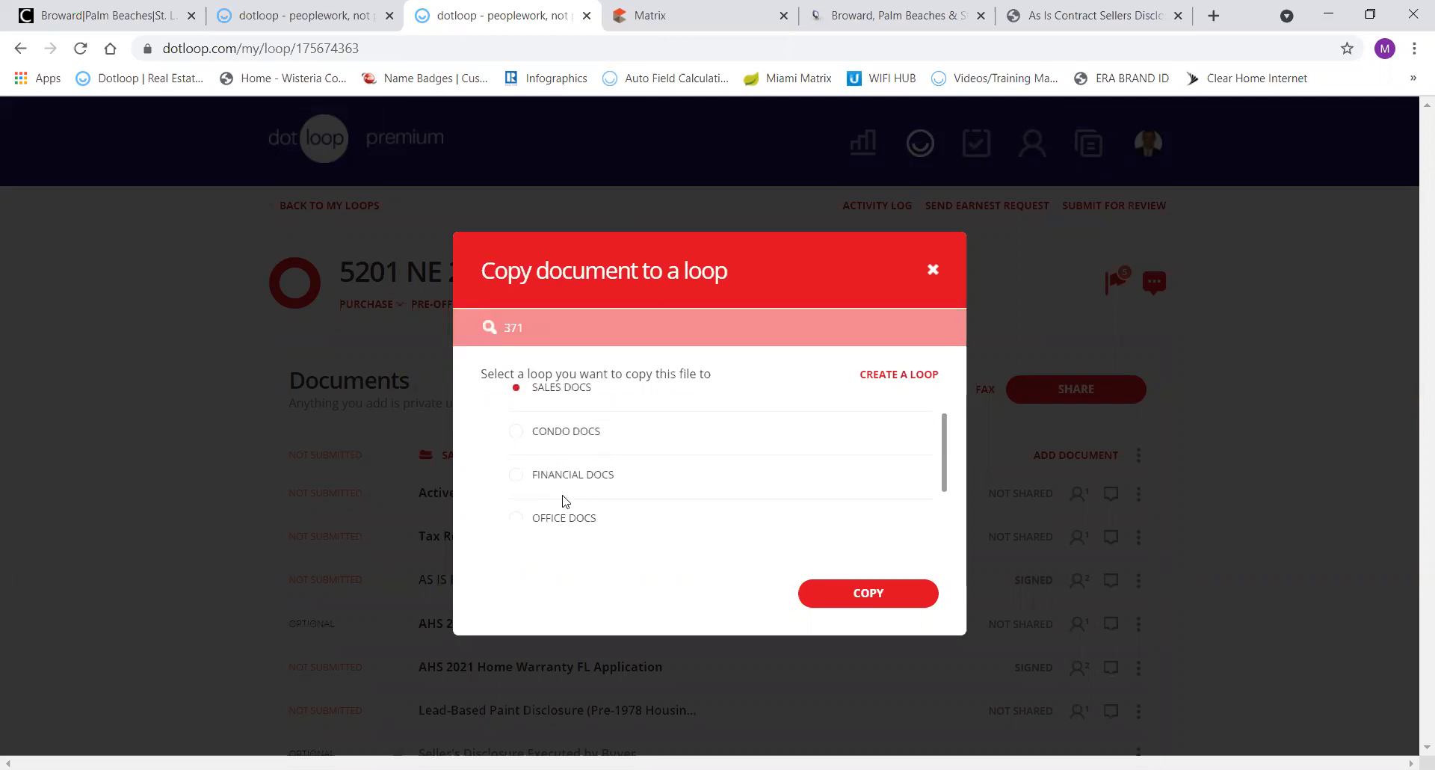
click(517, 472)
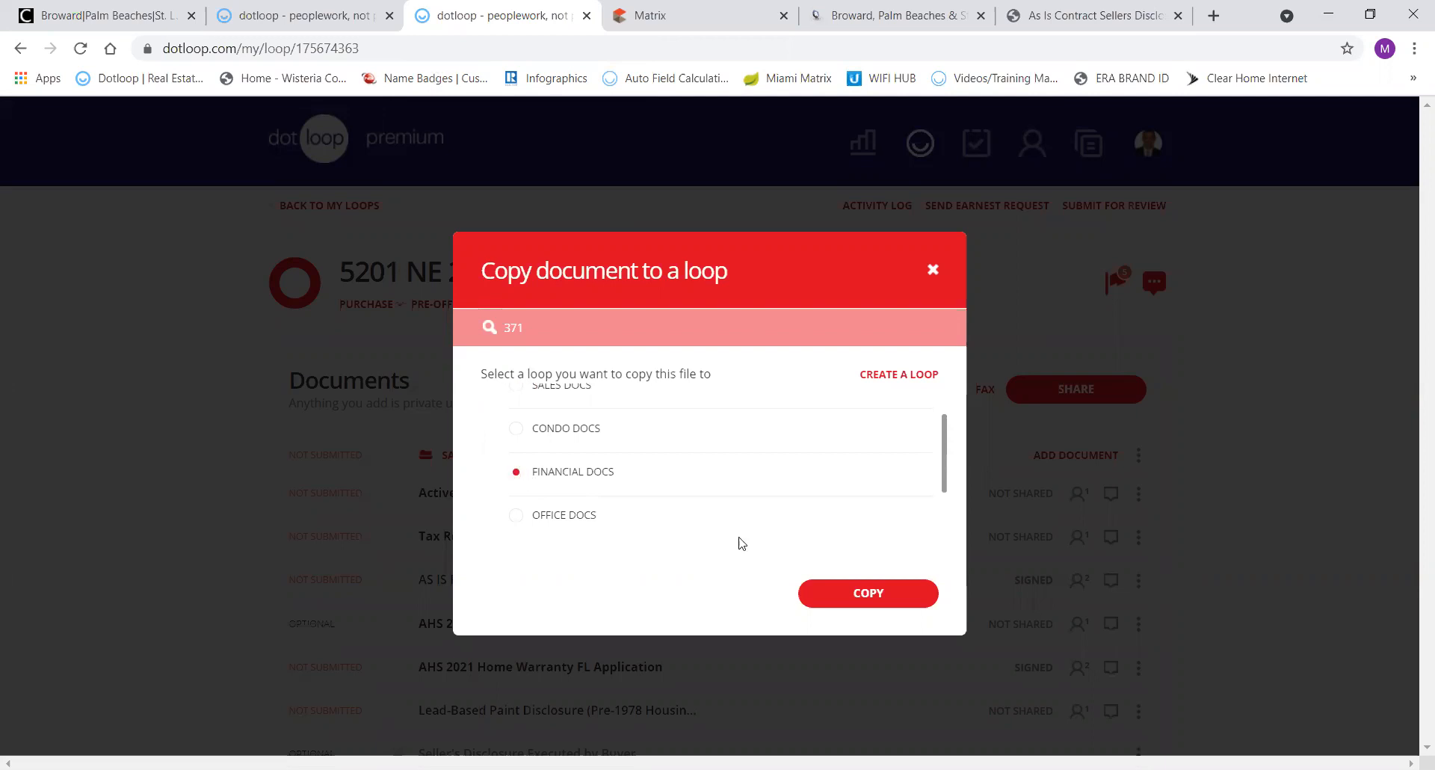
click(858, 595)
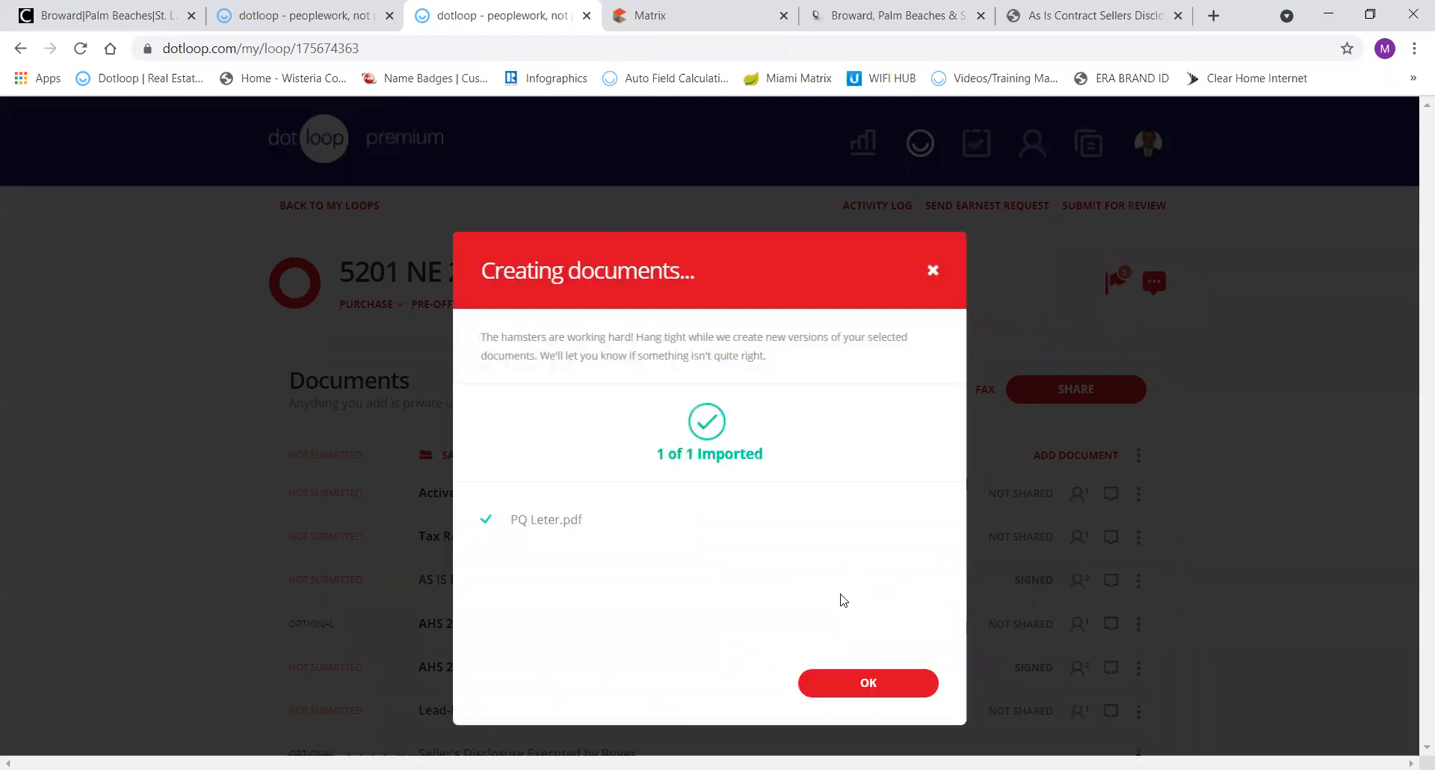
click(859, 682)
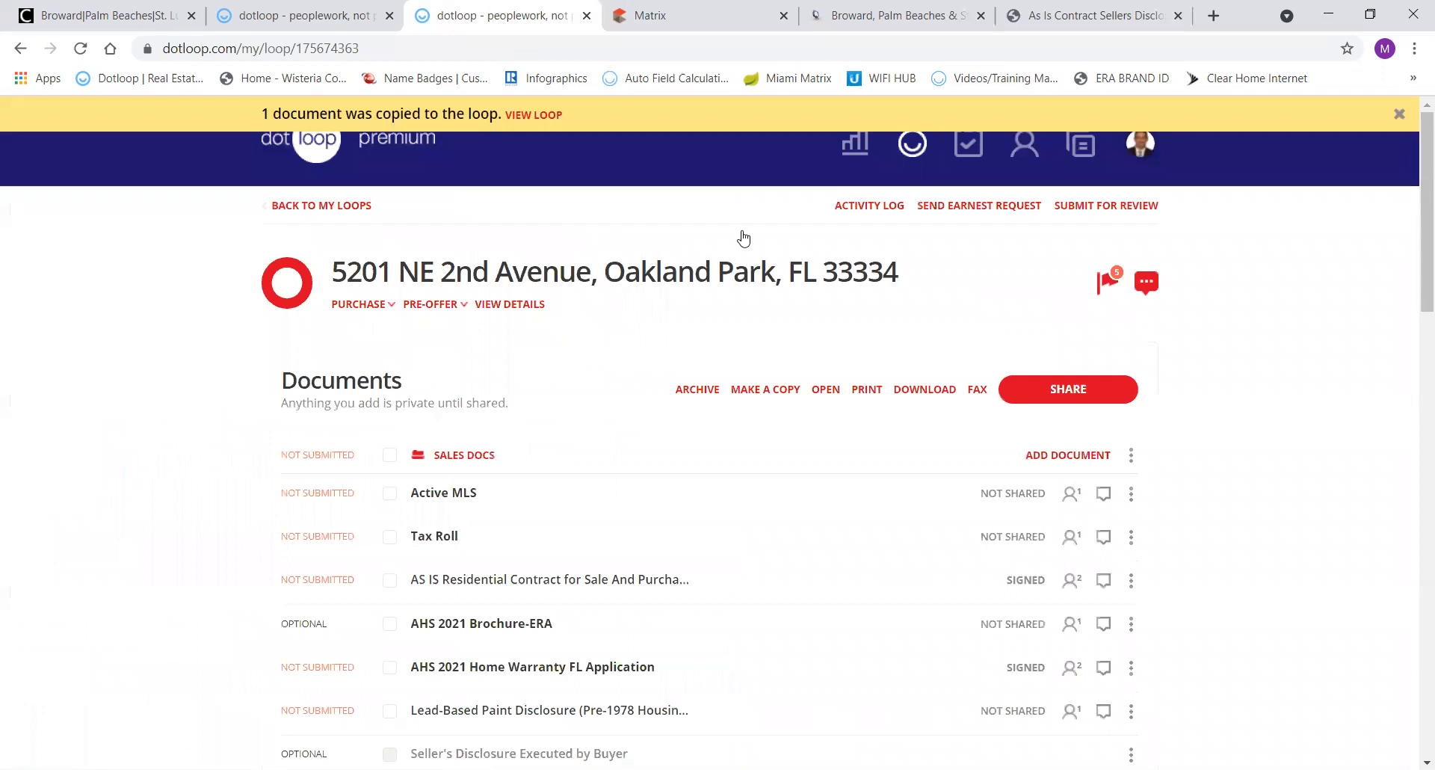
click(327, 21)
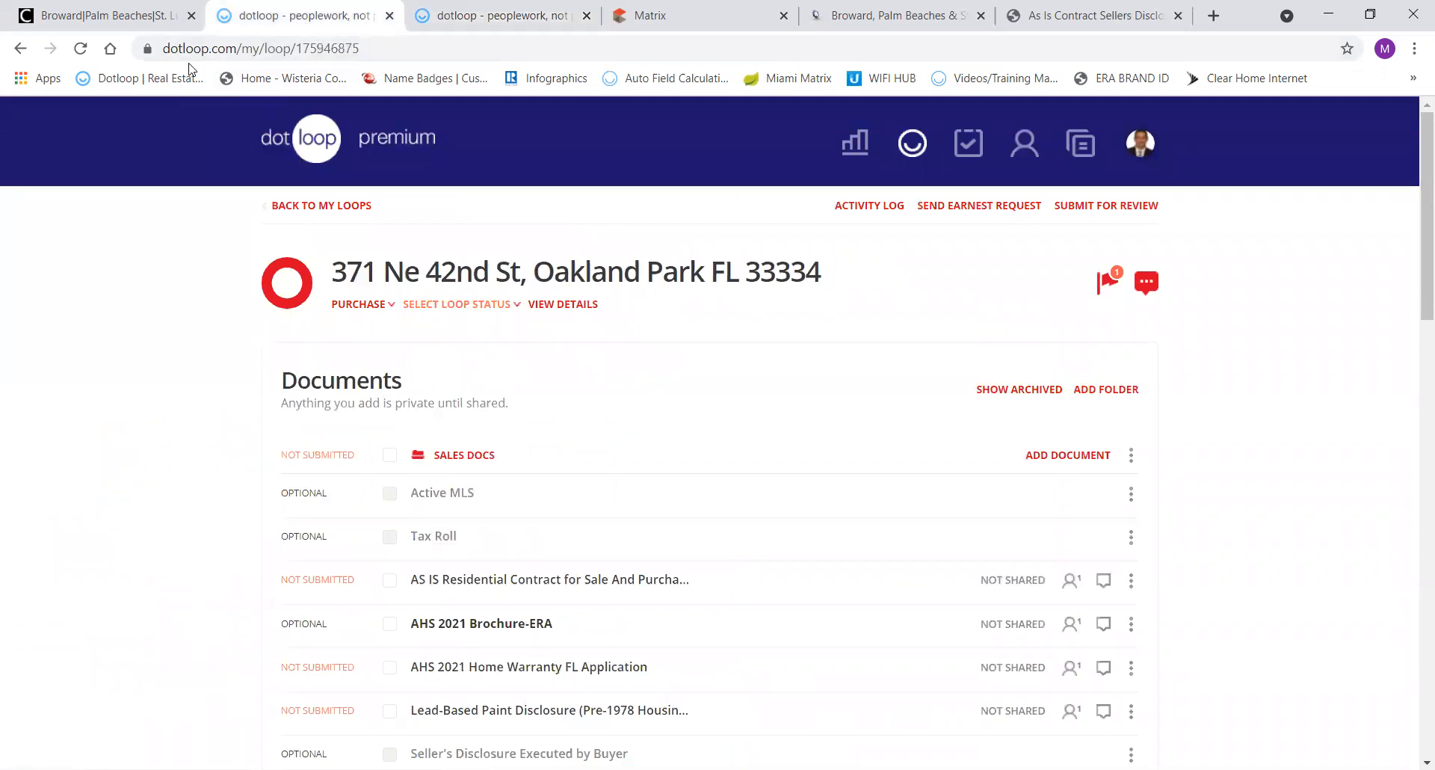
click(80, 48)
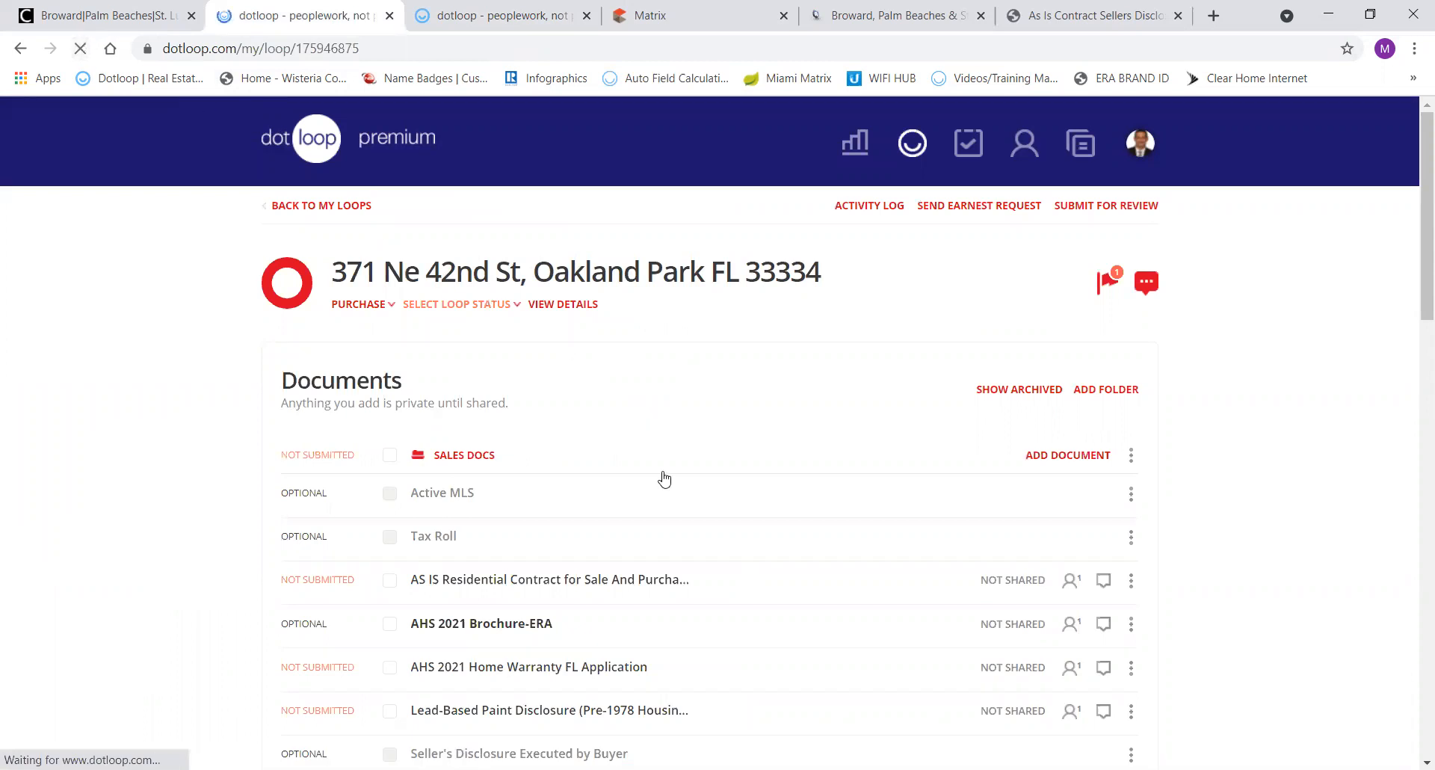
scroll(663, 479, down, 9)
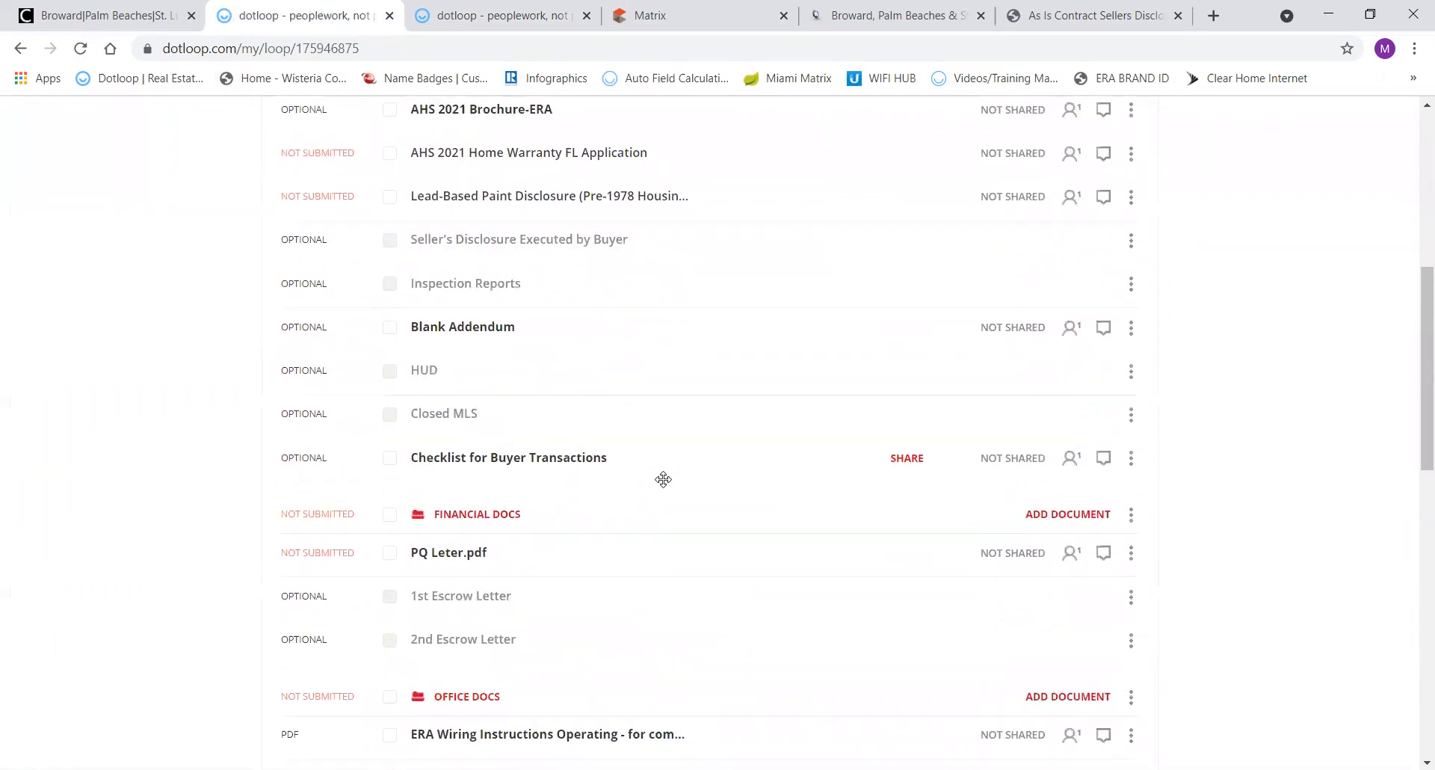
scroll(643, 420, up, 6)
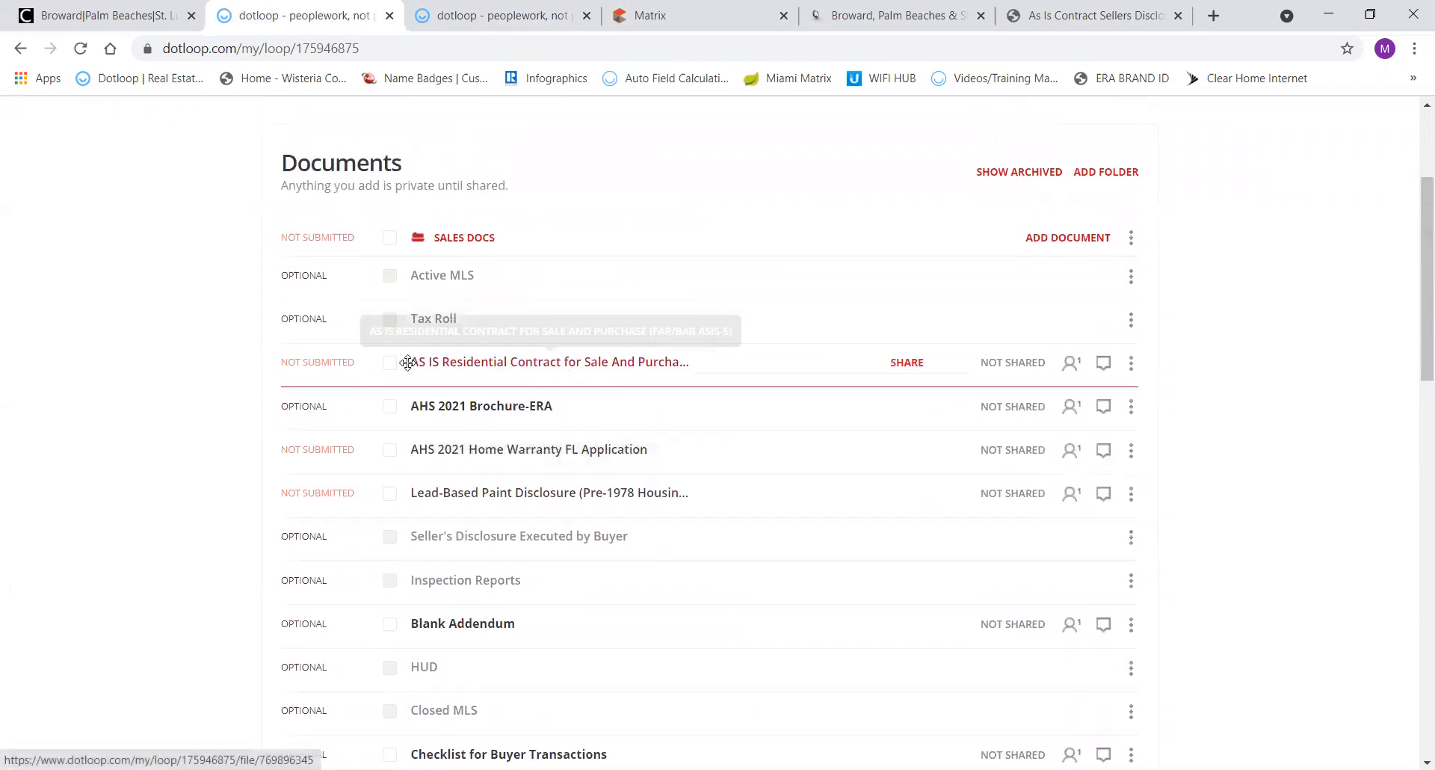
click(390, 363)
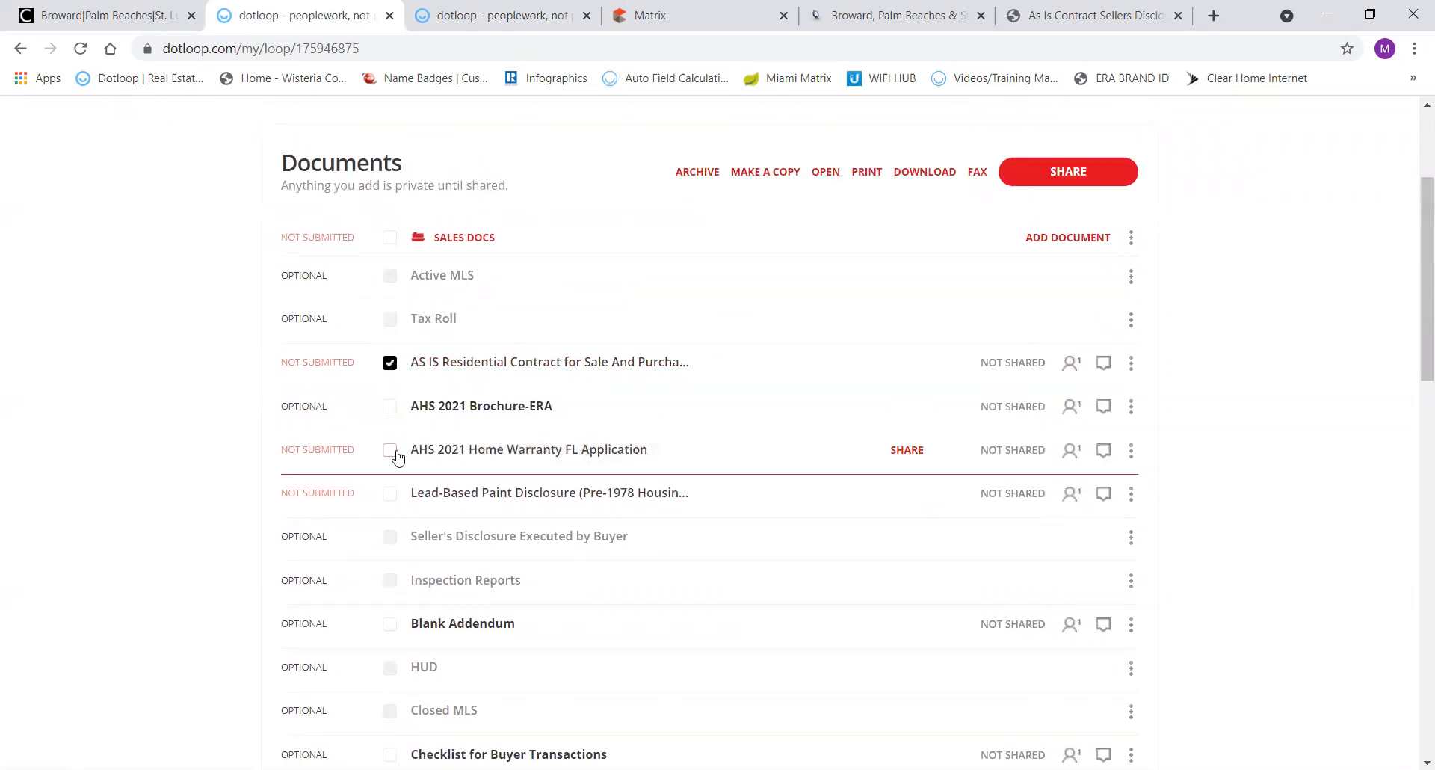
click(390, 493)
click(1090, 172)
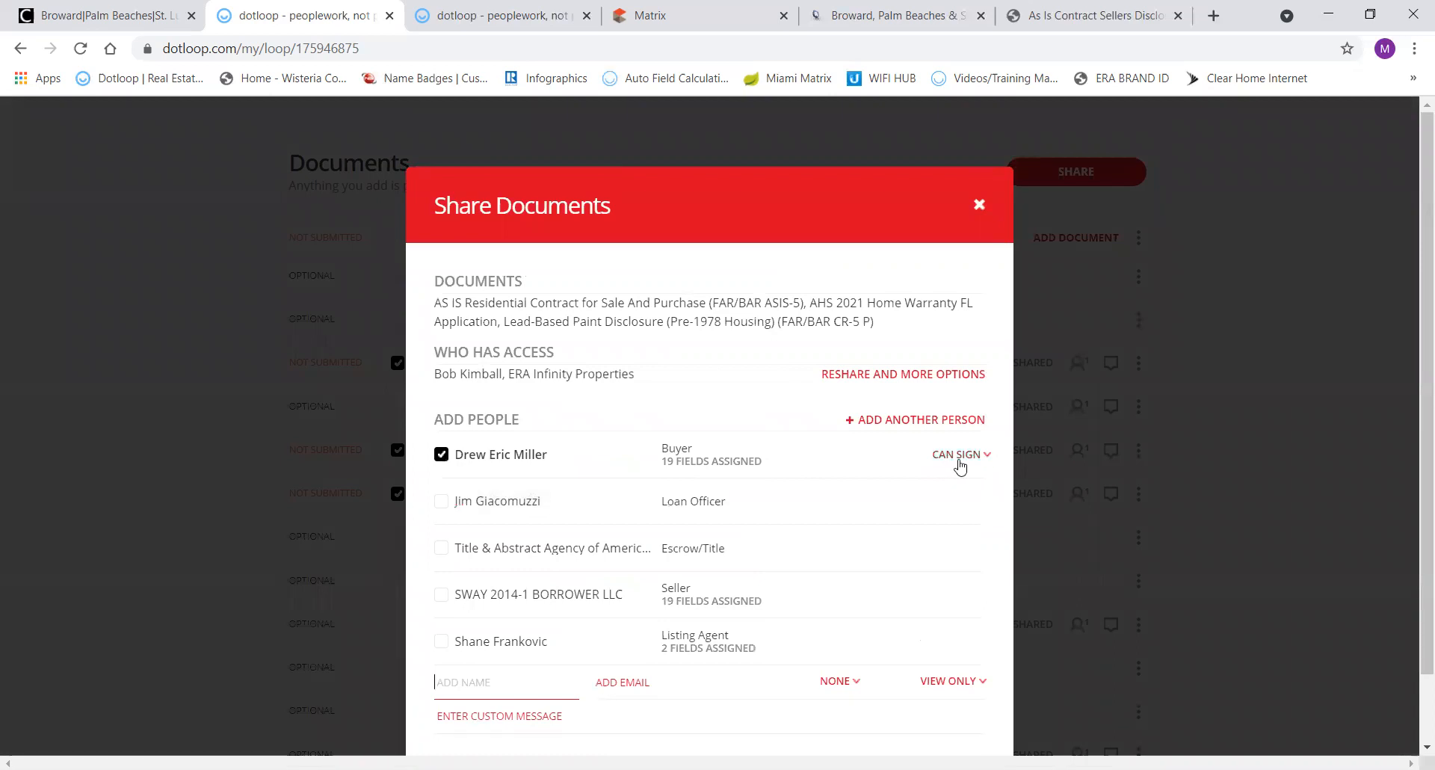
click(541, 714)
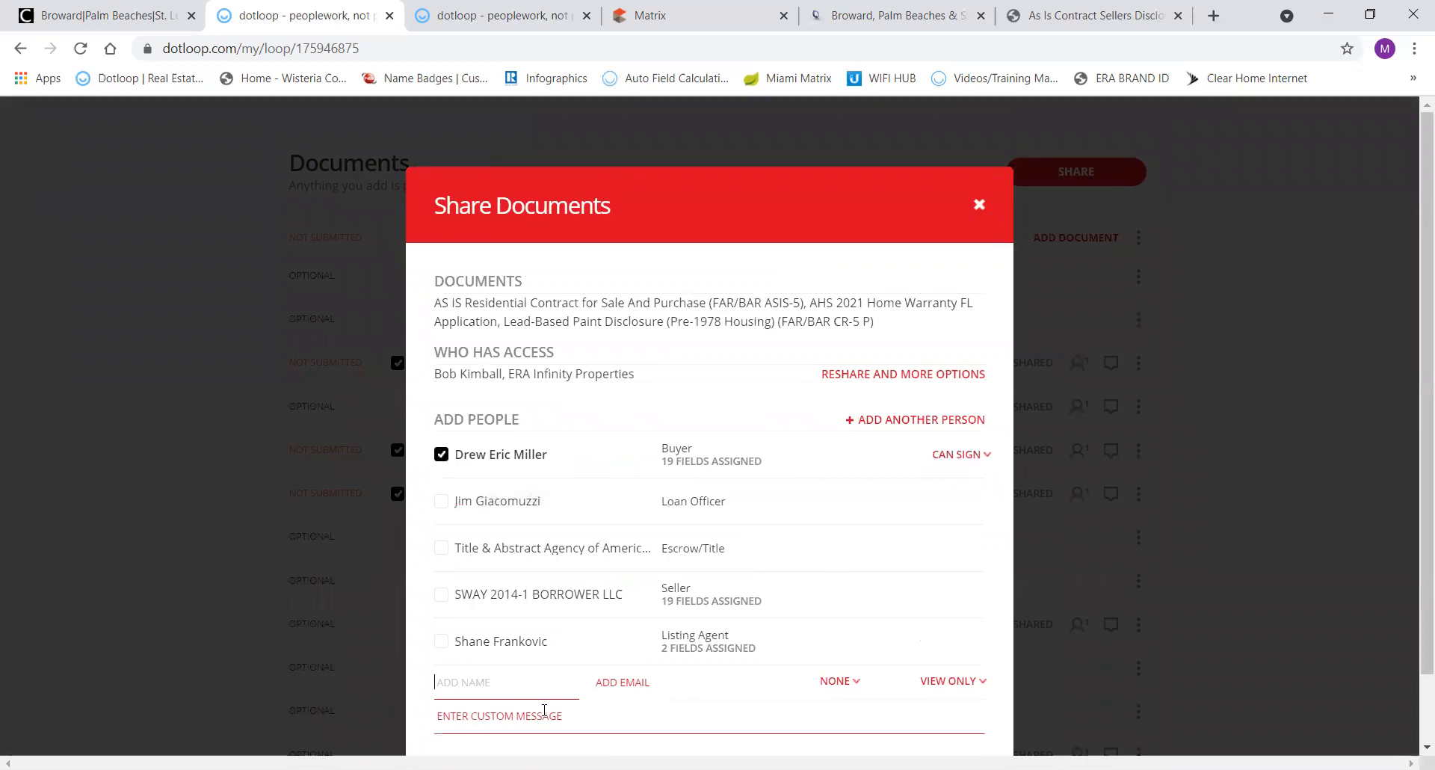
text(eifwo)
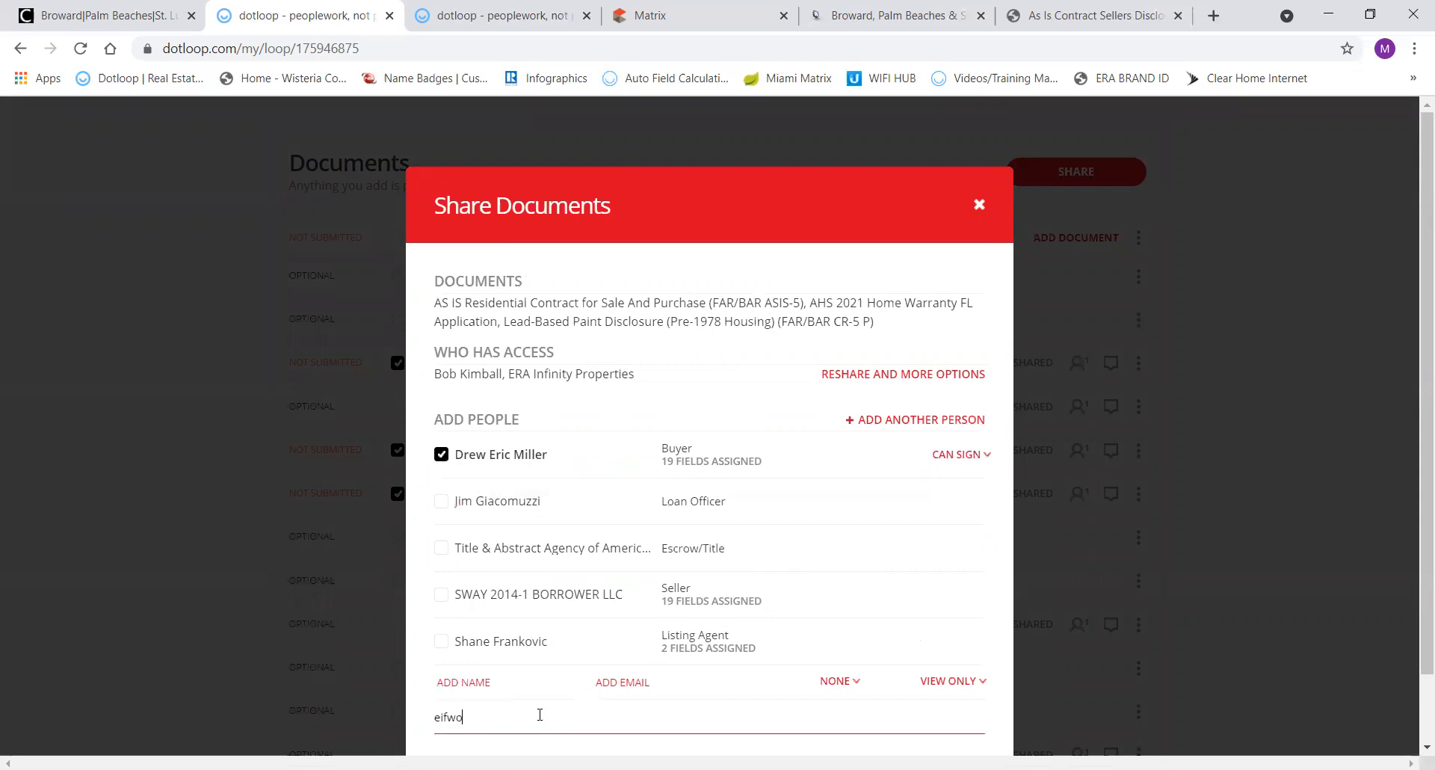
scroll(973, 647, down, 1)
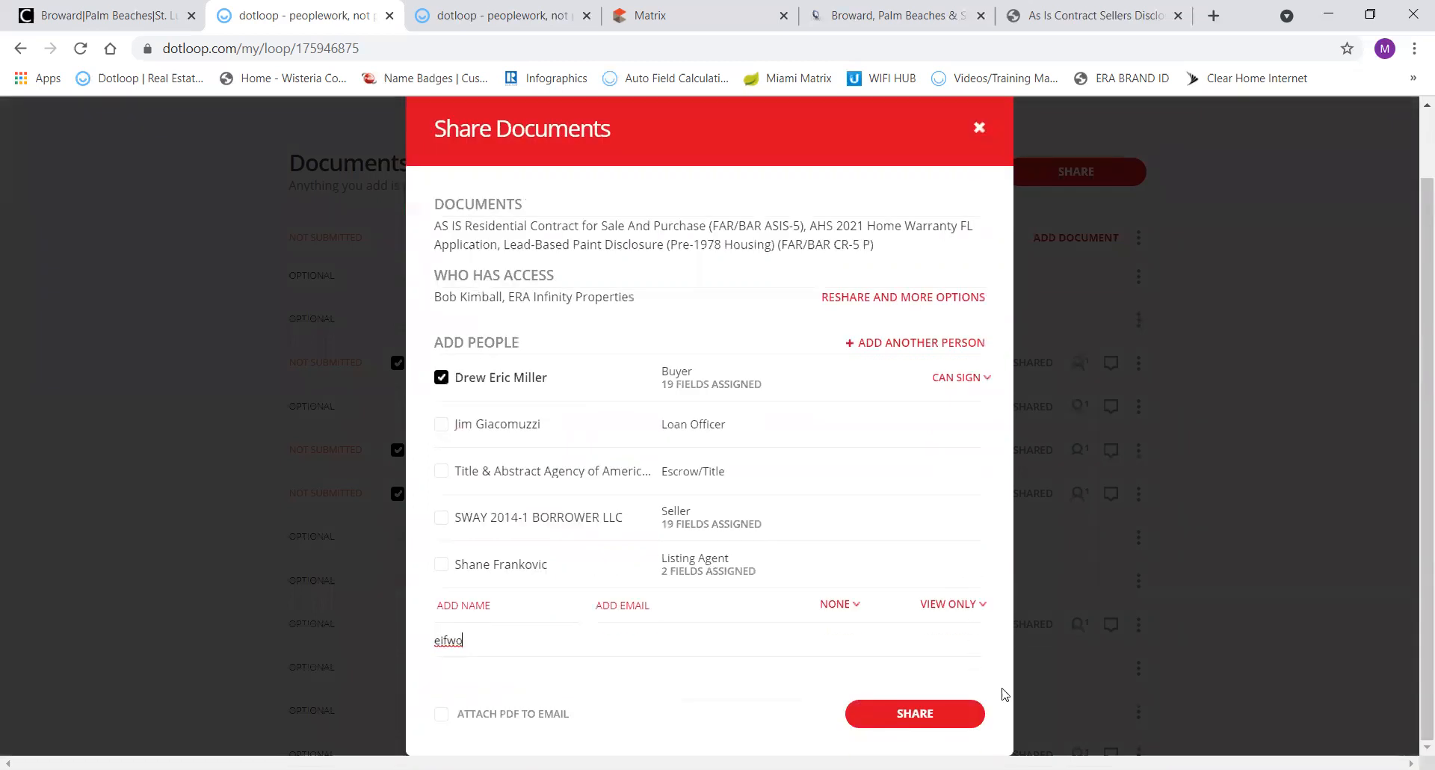
scroll(1132, 311, up, 1)
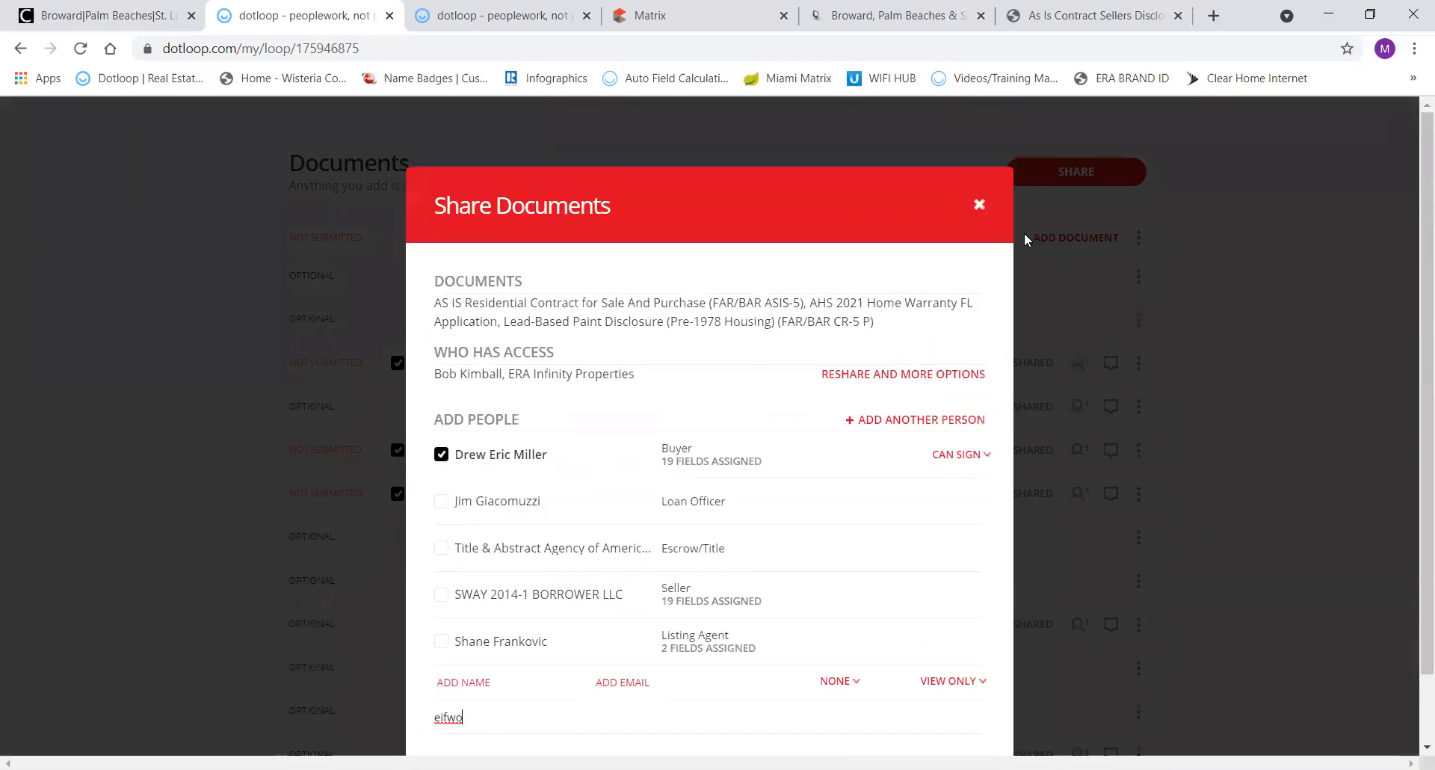
click(979, 206)
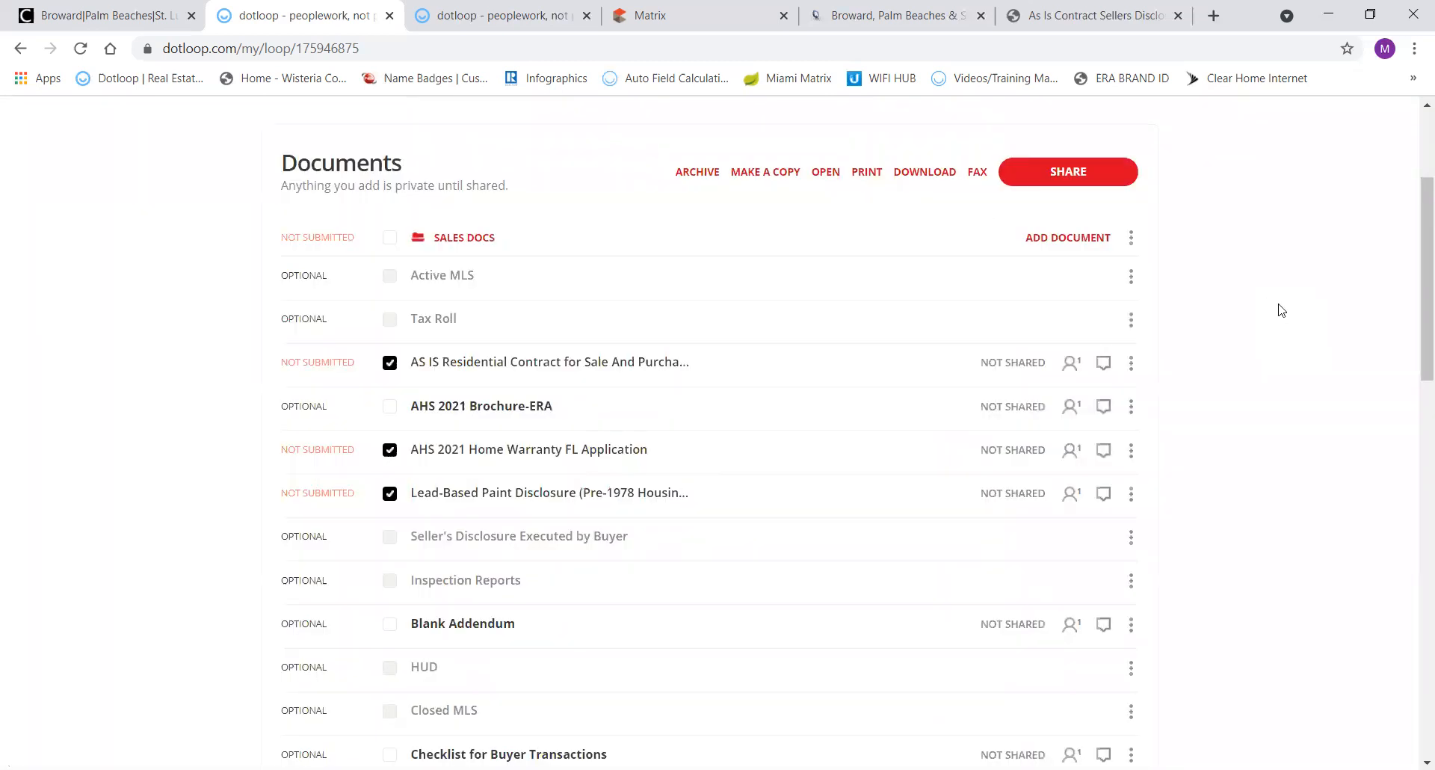